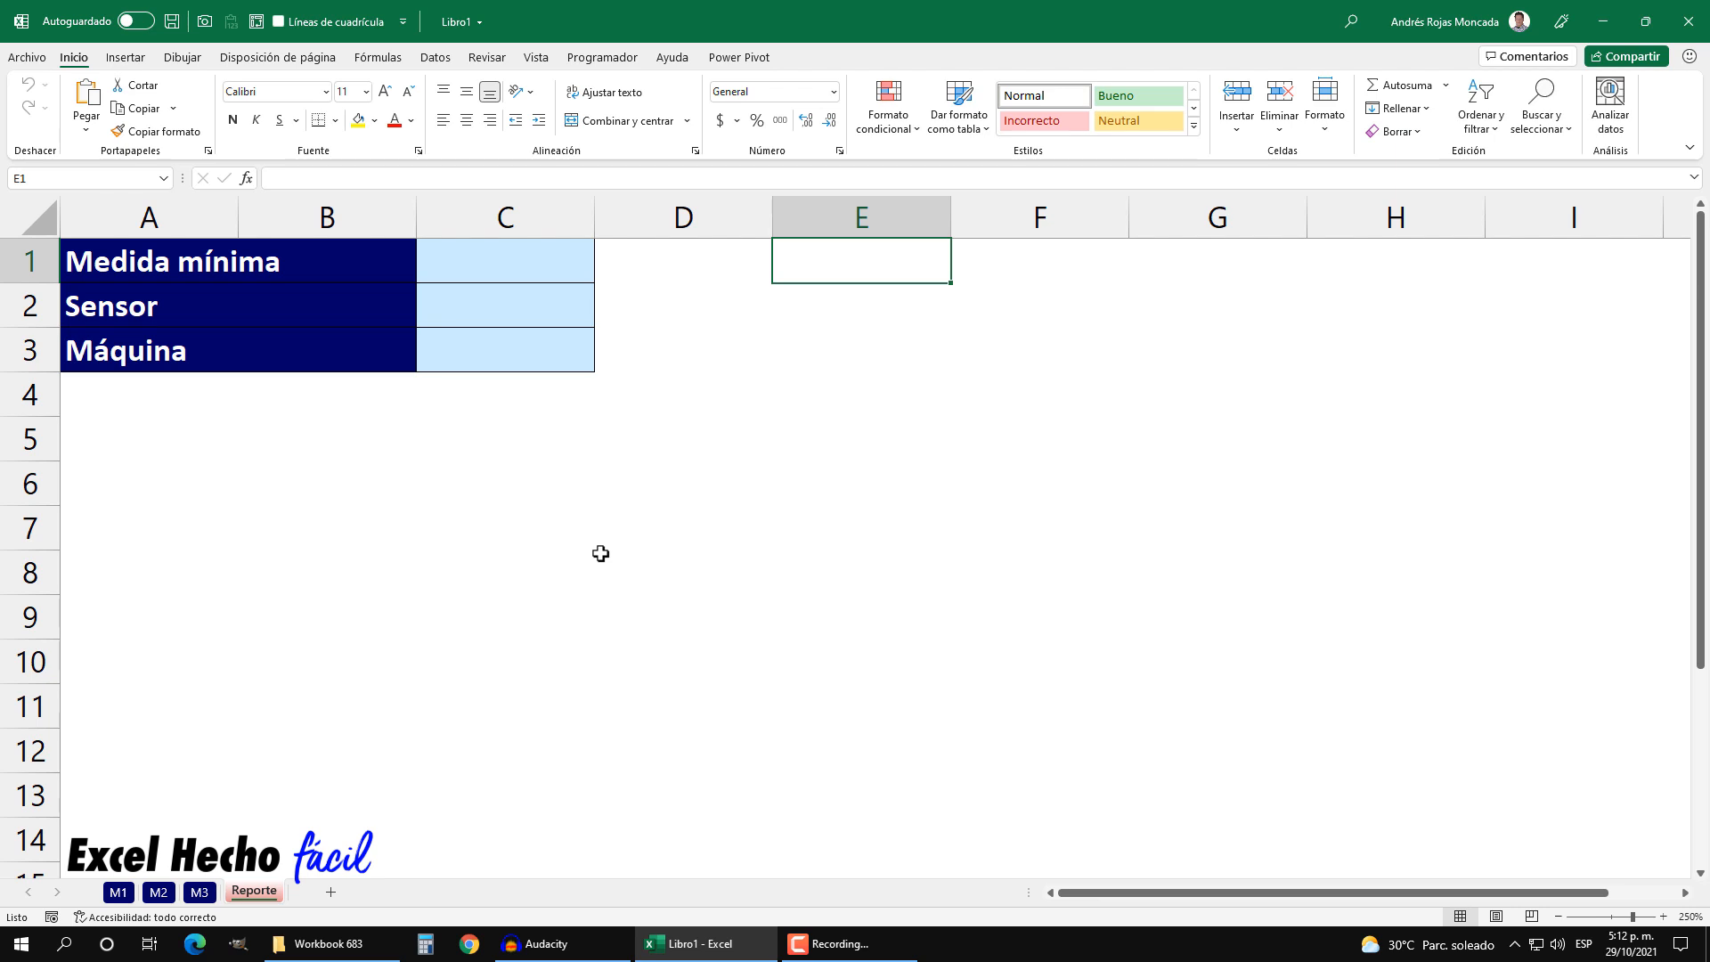
Browse sheets M1, M2 and M3, then examine both S1–S5 groups of sensor measurements on M1.
click(120, 891)
click(158, 891)
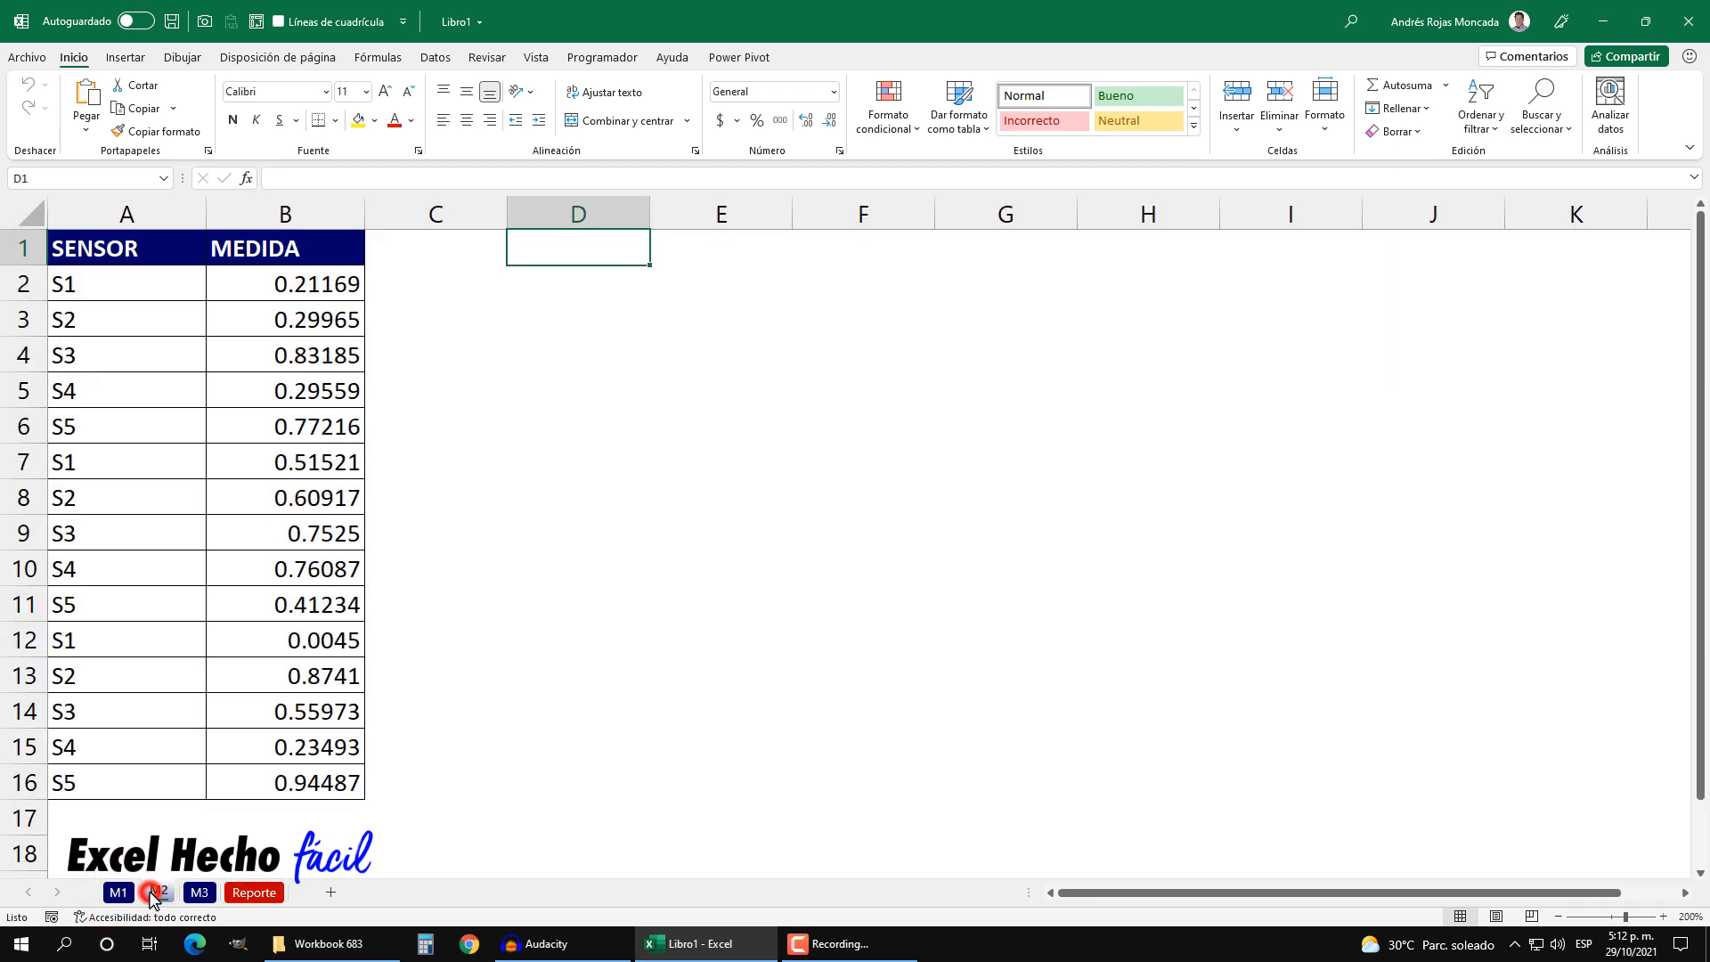
click(198, 898)
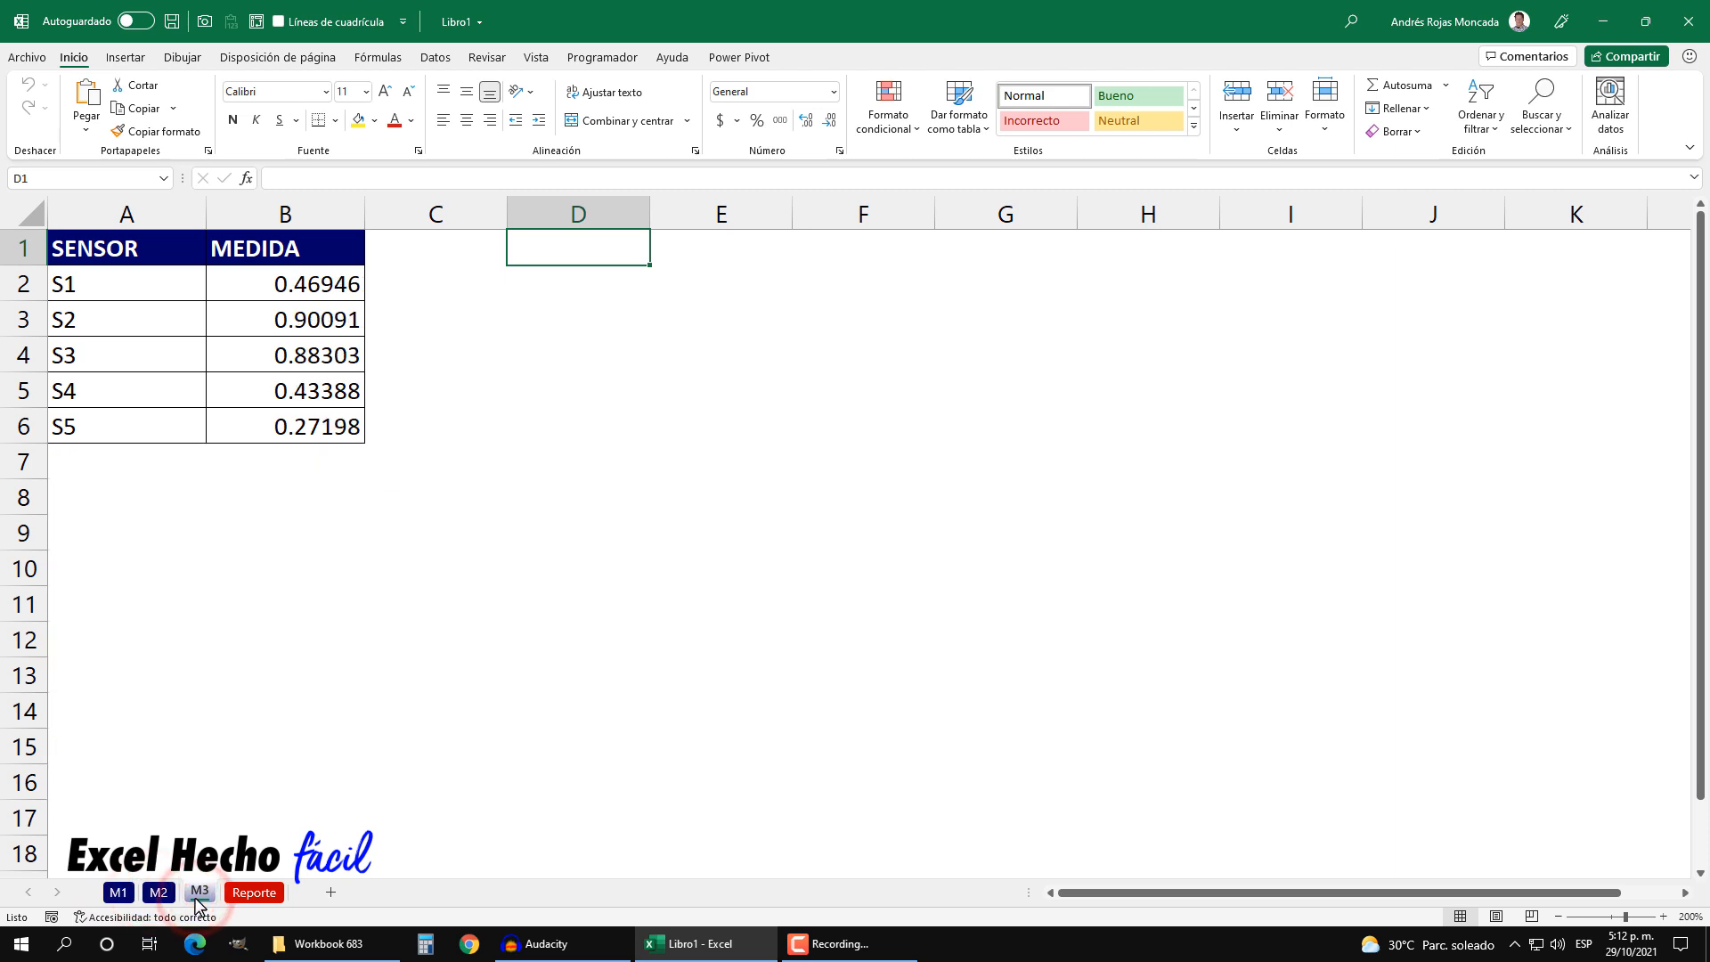
click(119, 891)
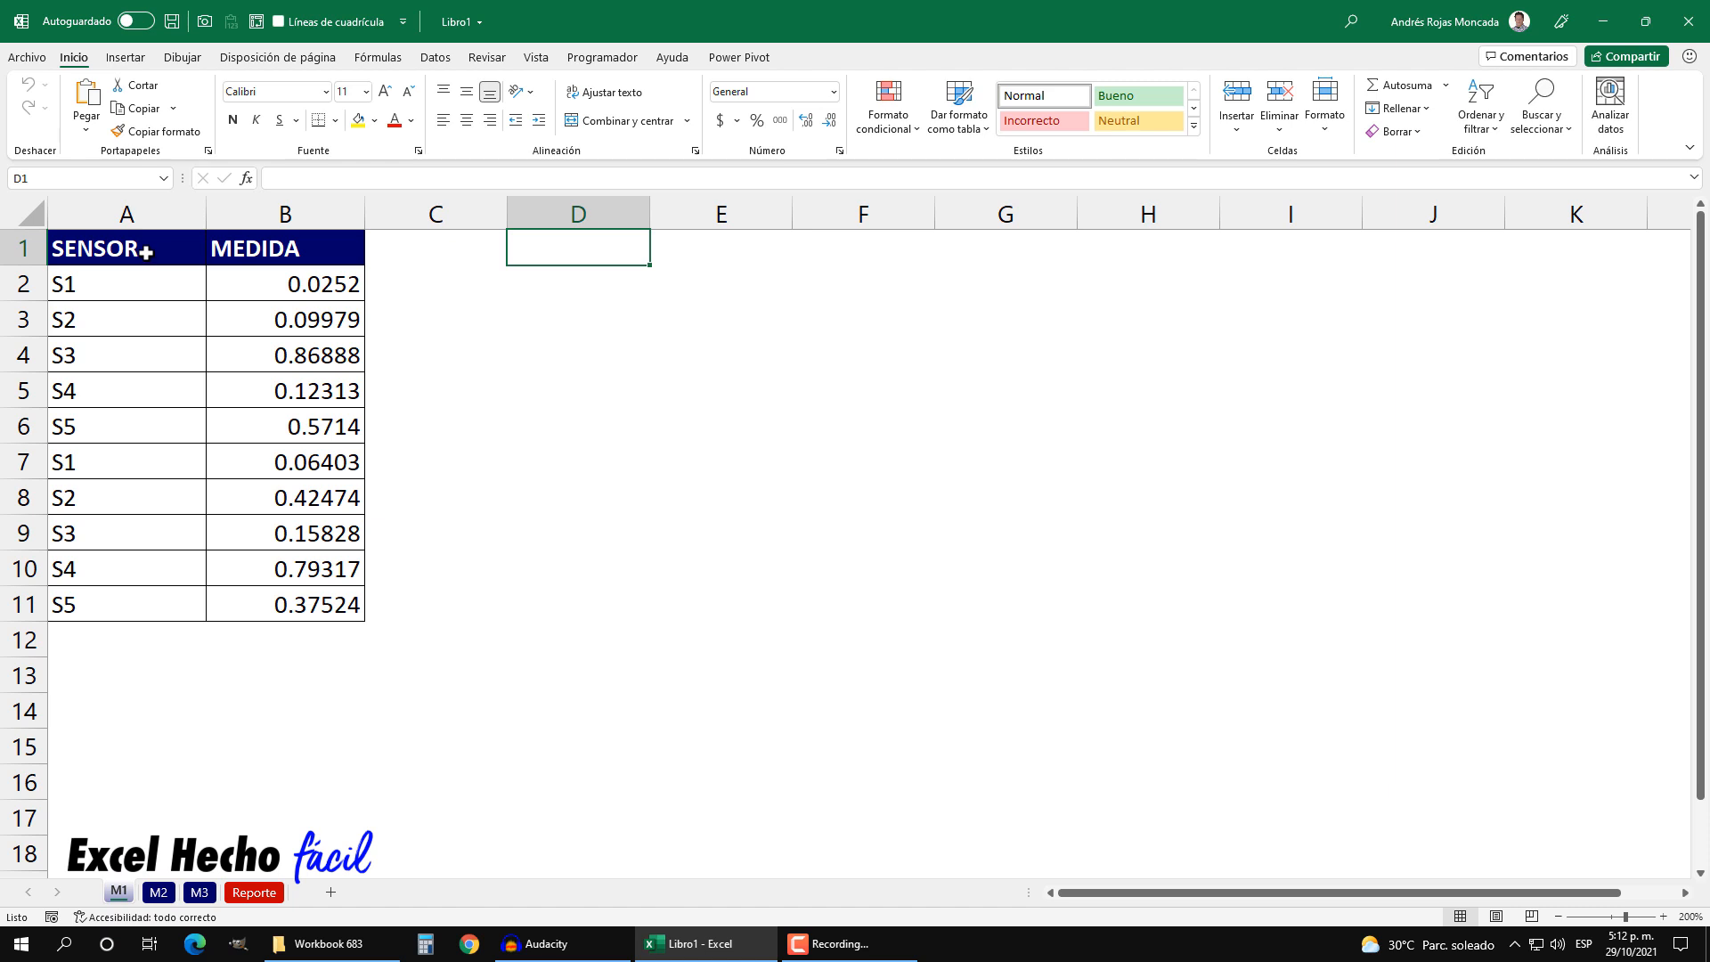
drag(94, 285, 268, 414)
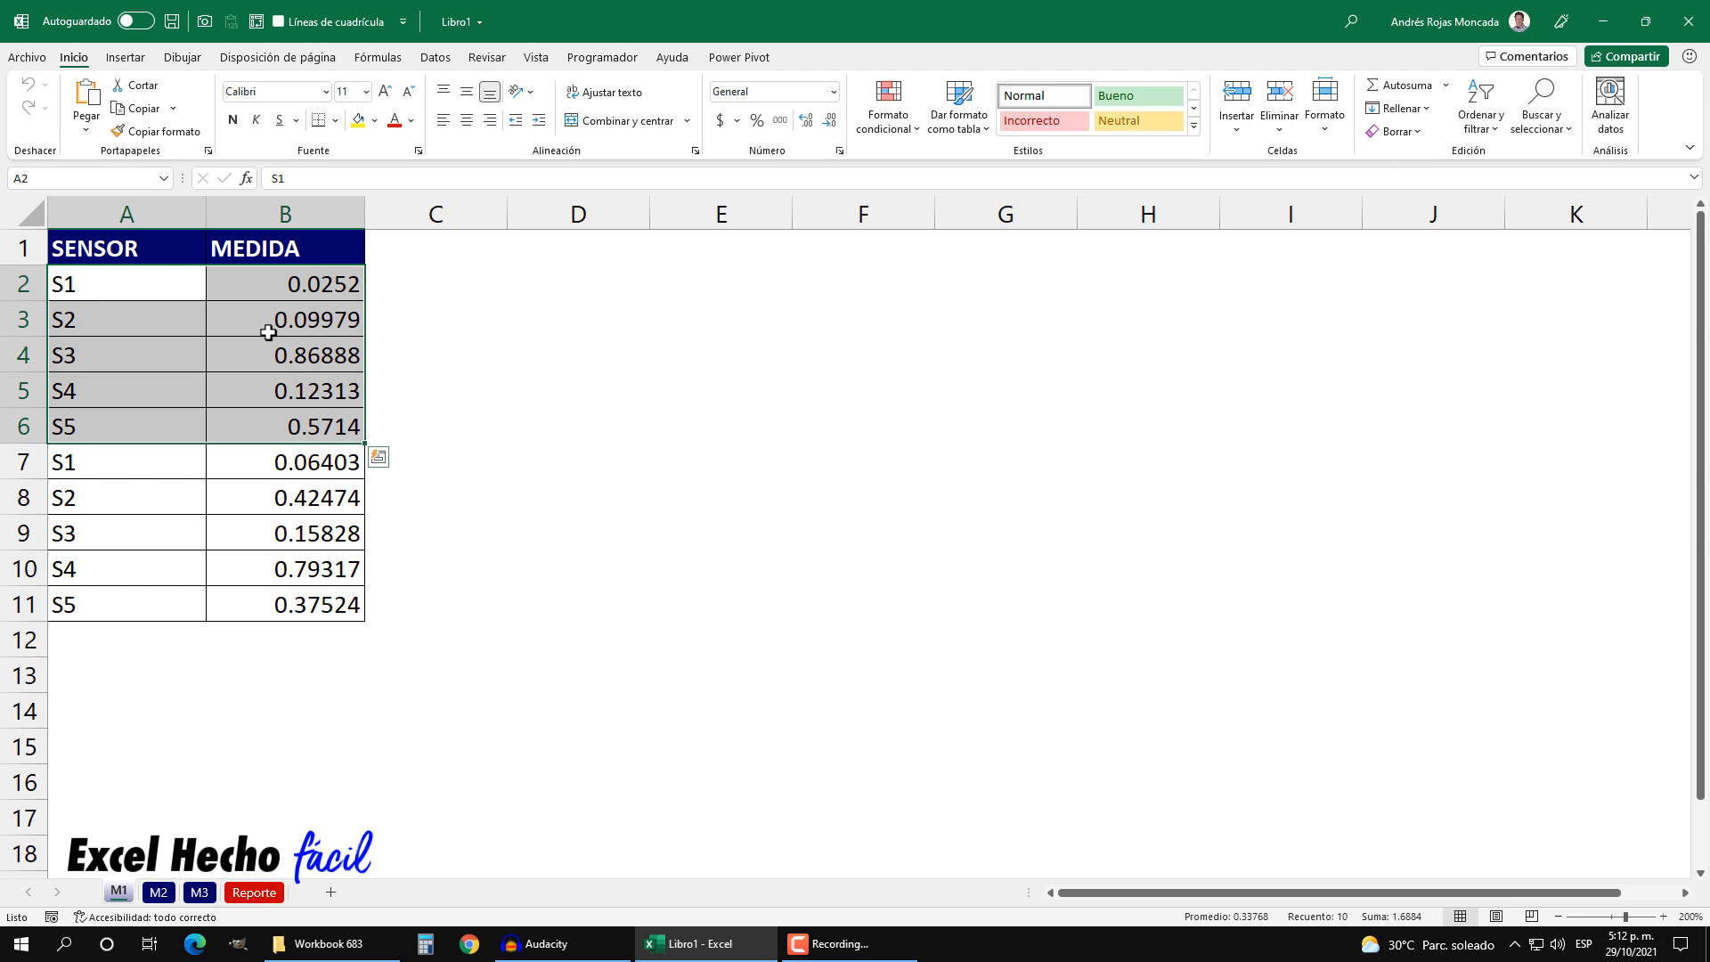
drag(134, 249, 114, 599)
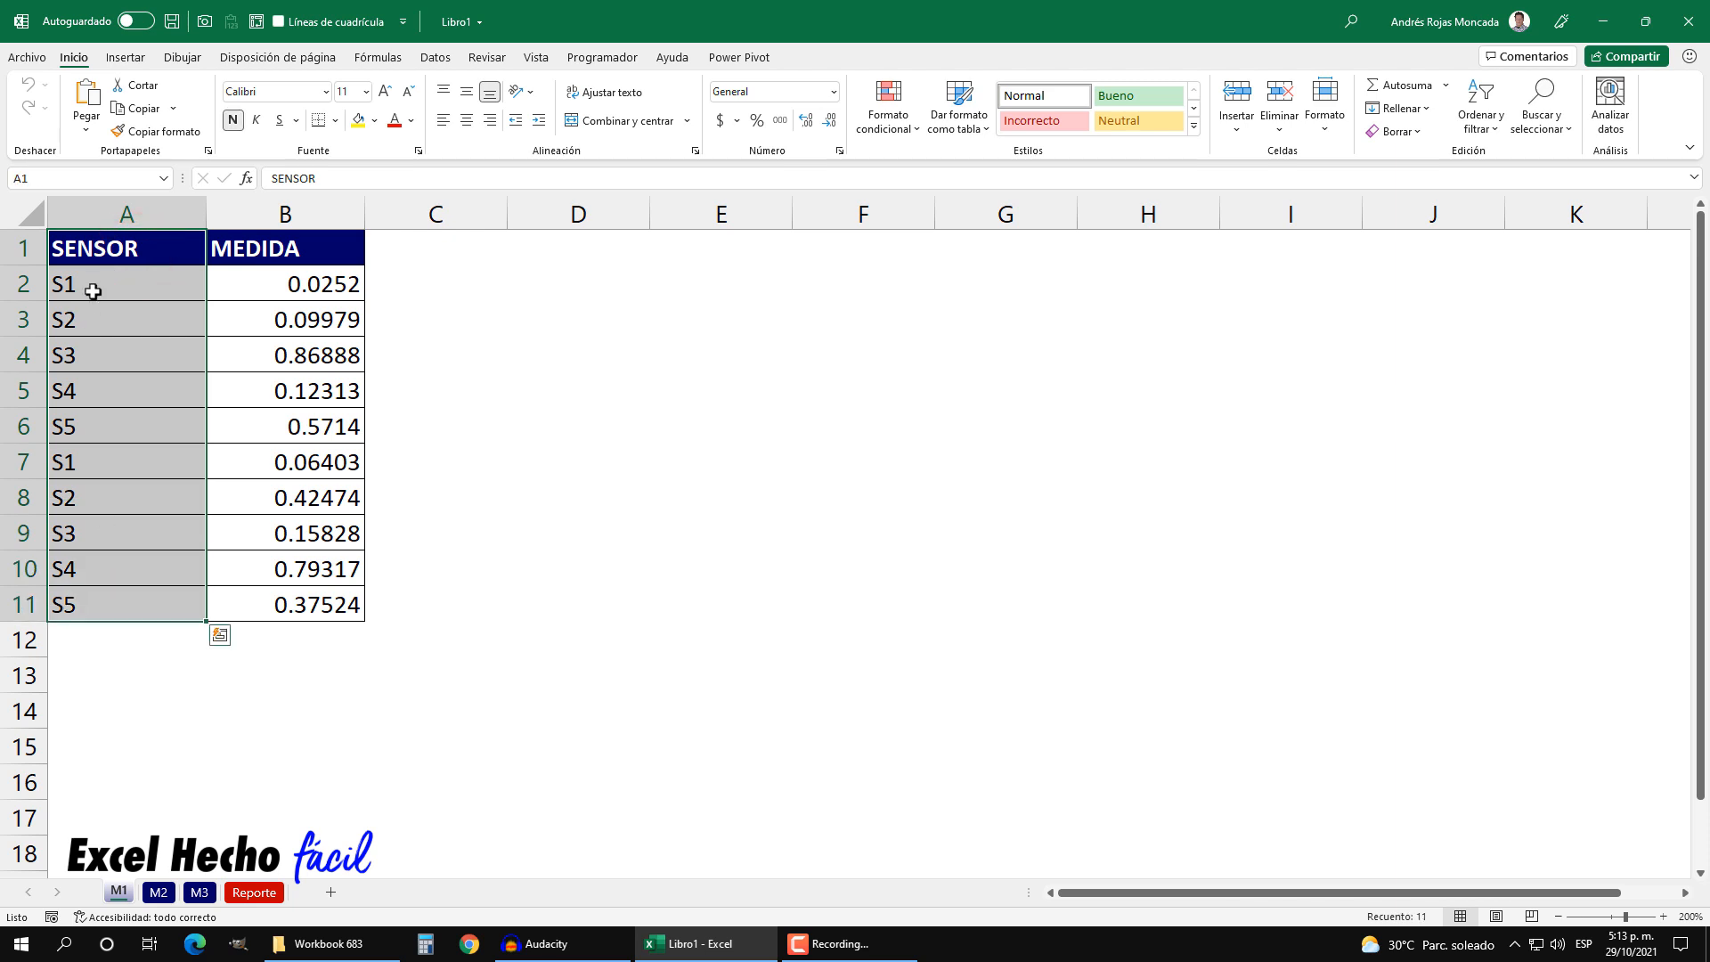
drag(95, 285, 93, 430)
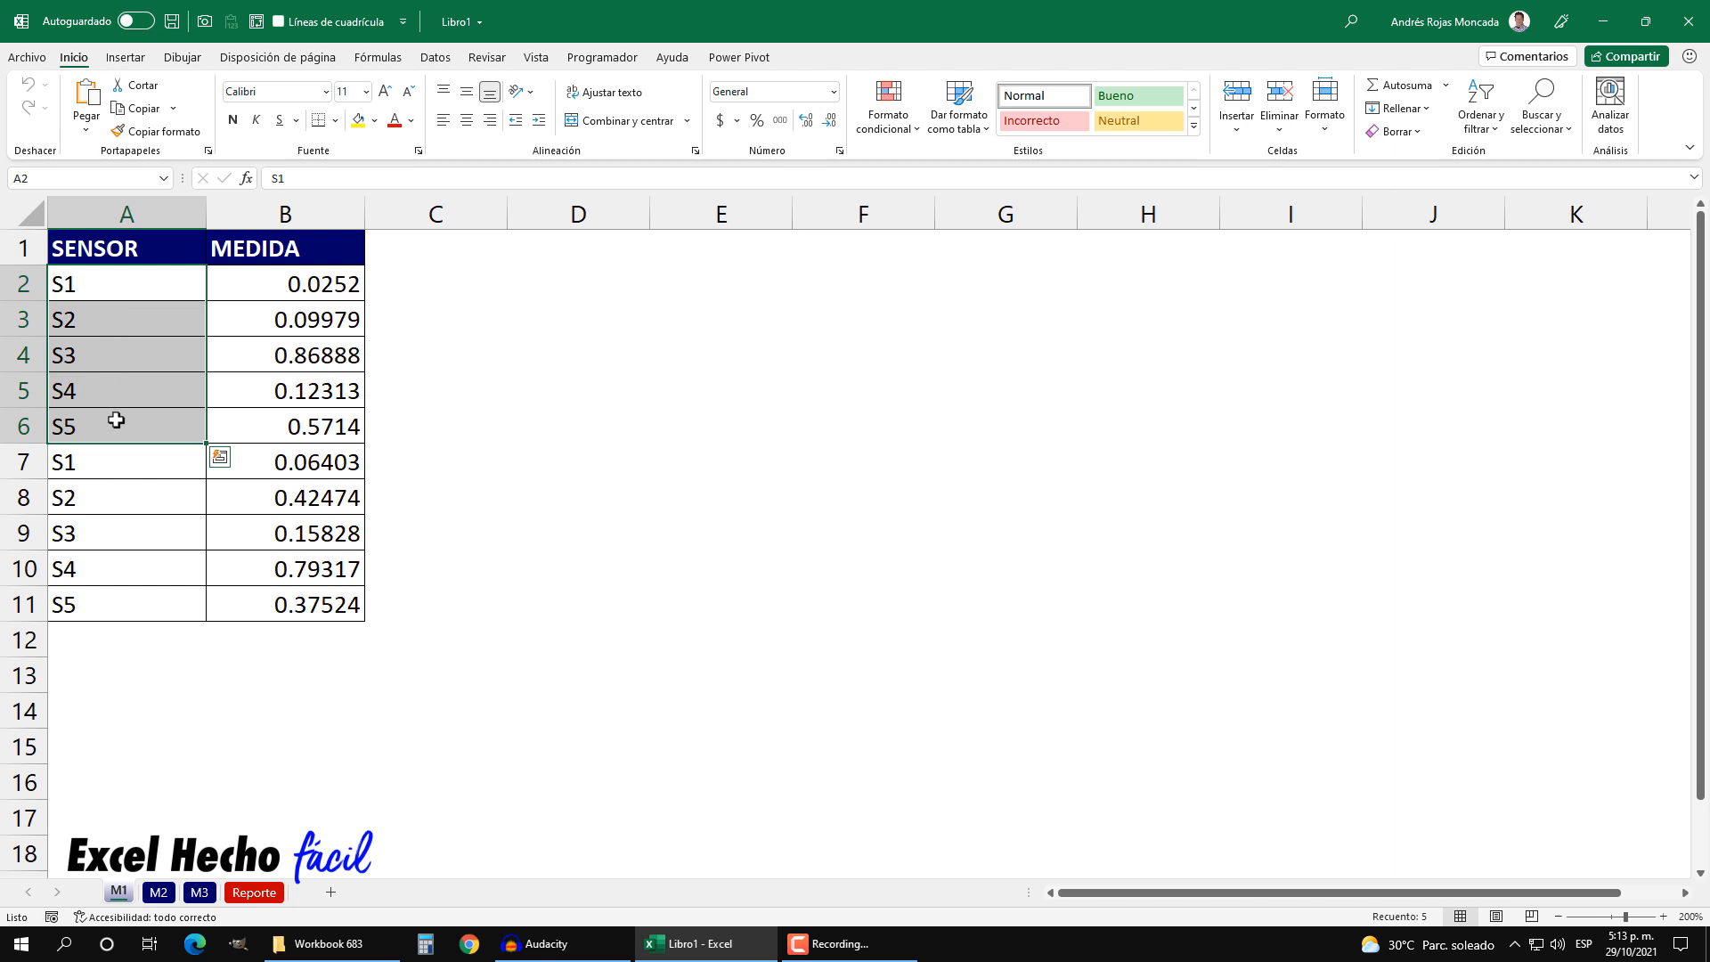
drag(244, 285, 243, 421)
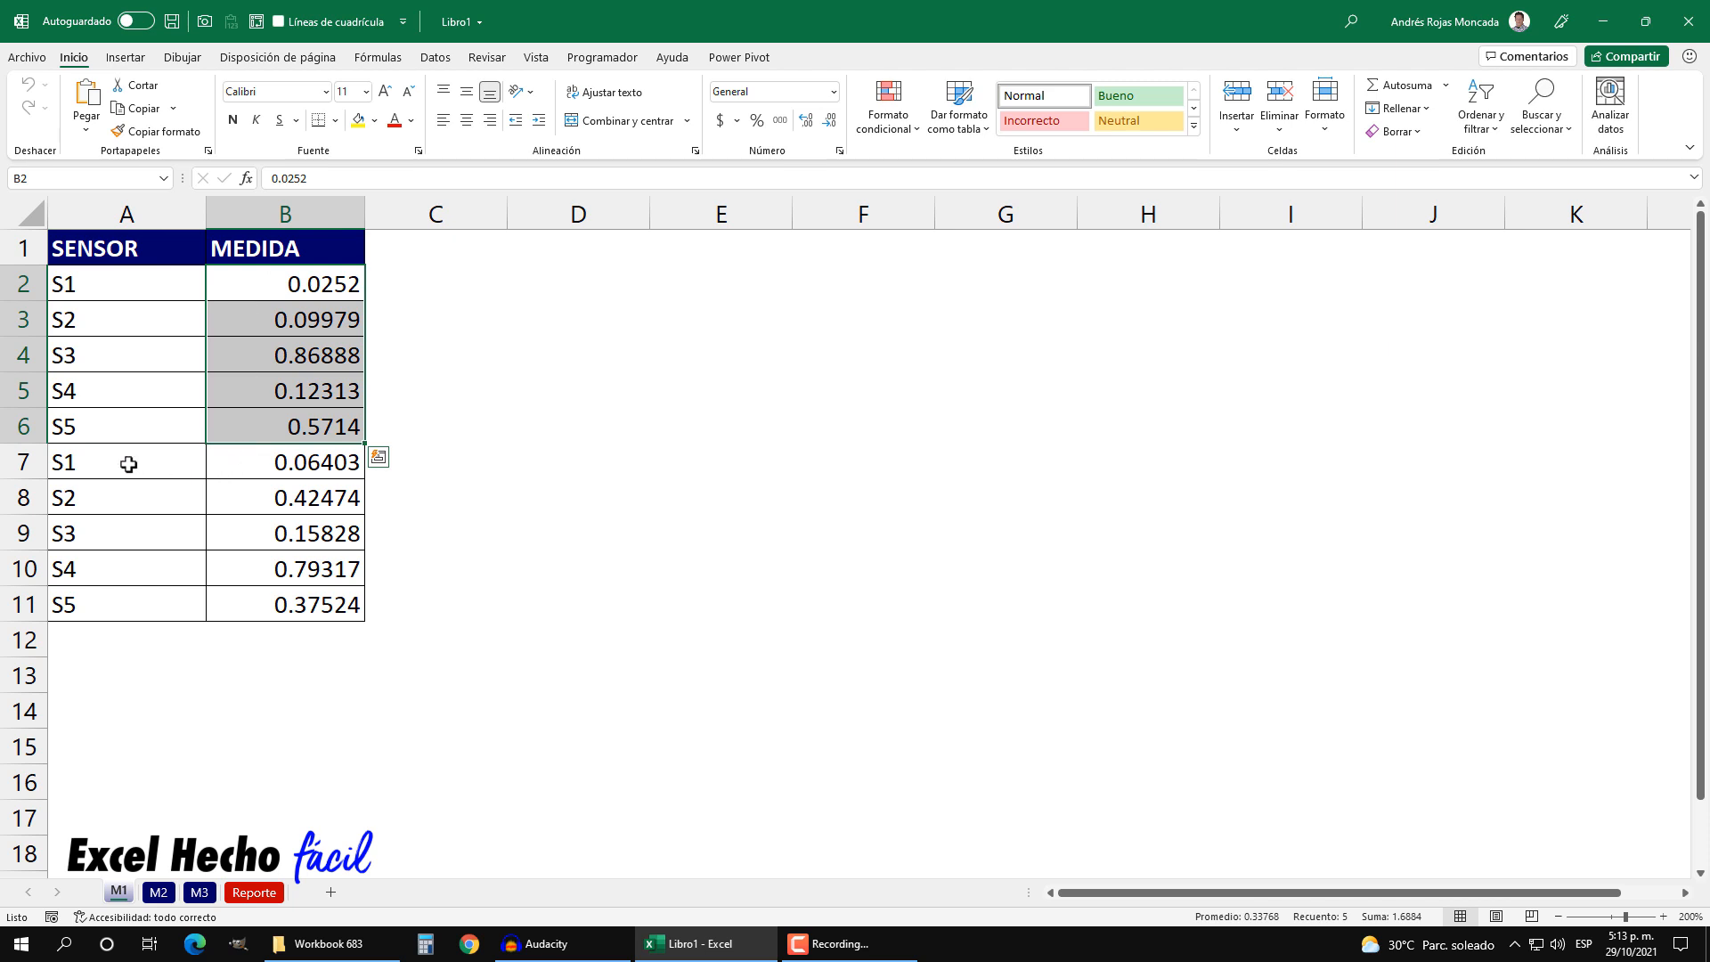
drag(129, 464, 286, 603)
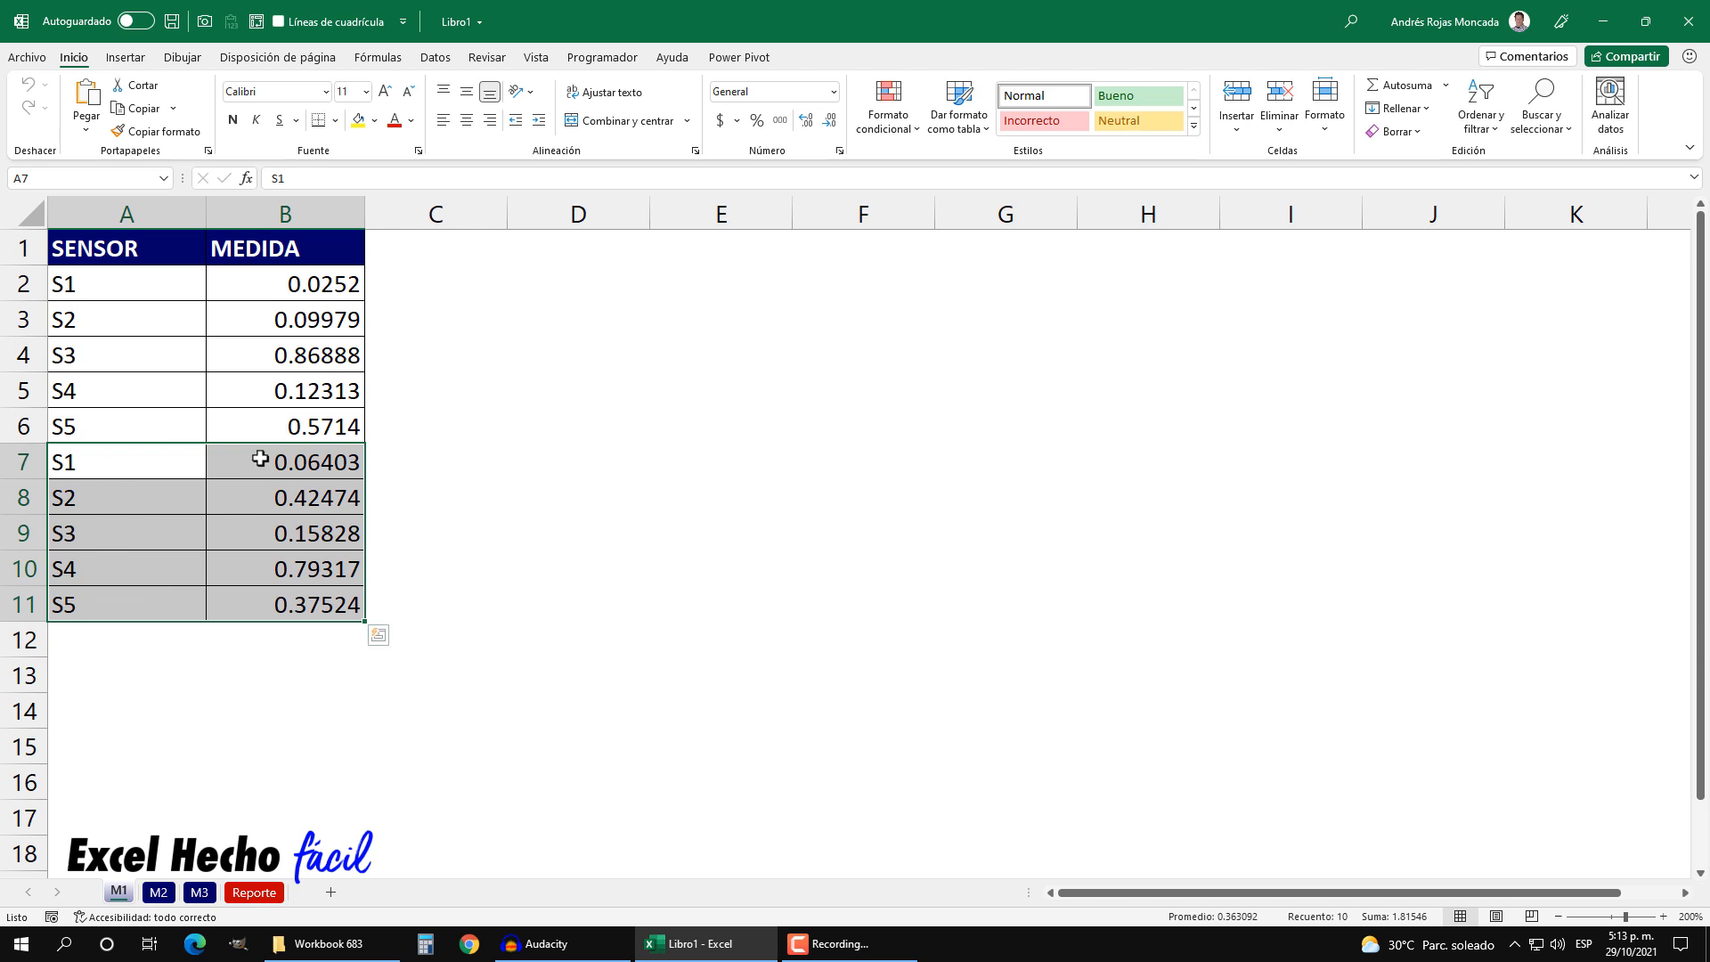
drag(259, 457, 259, 603)
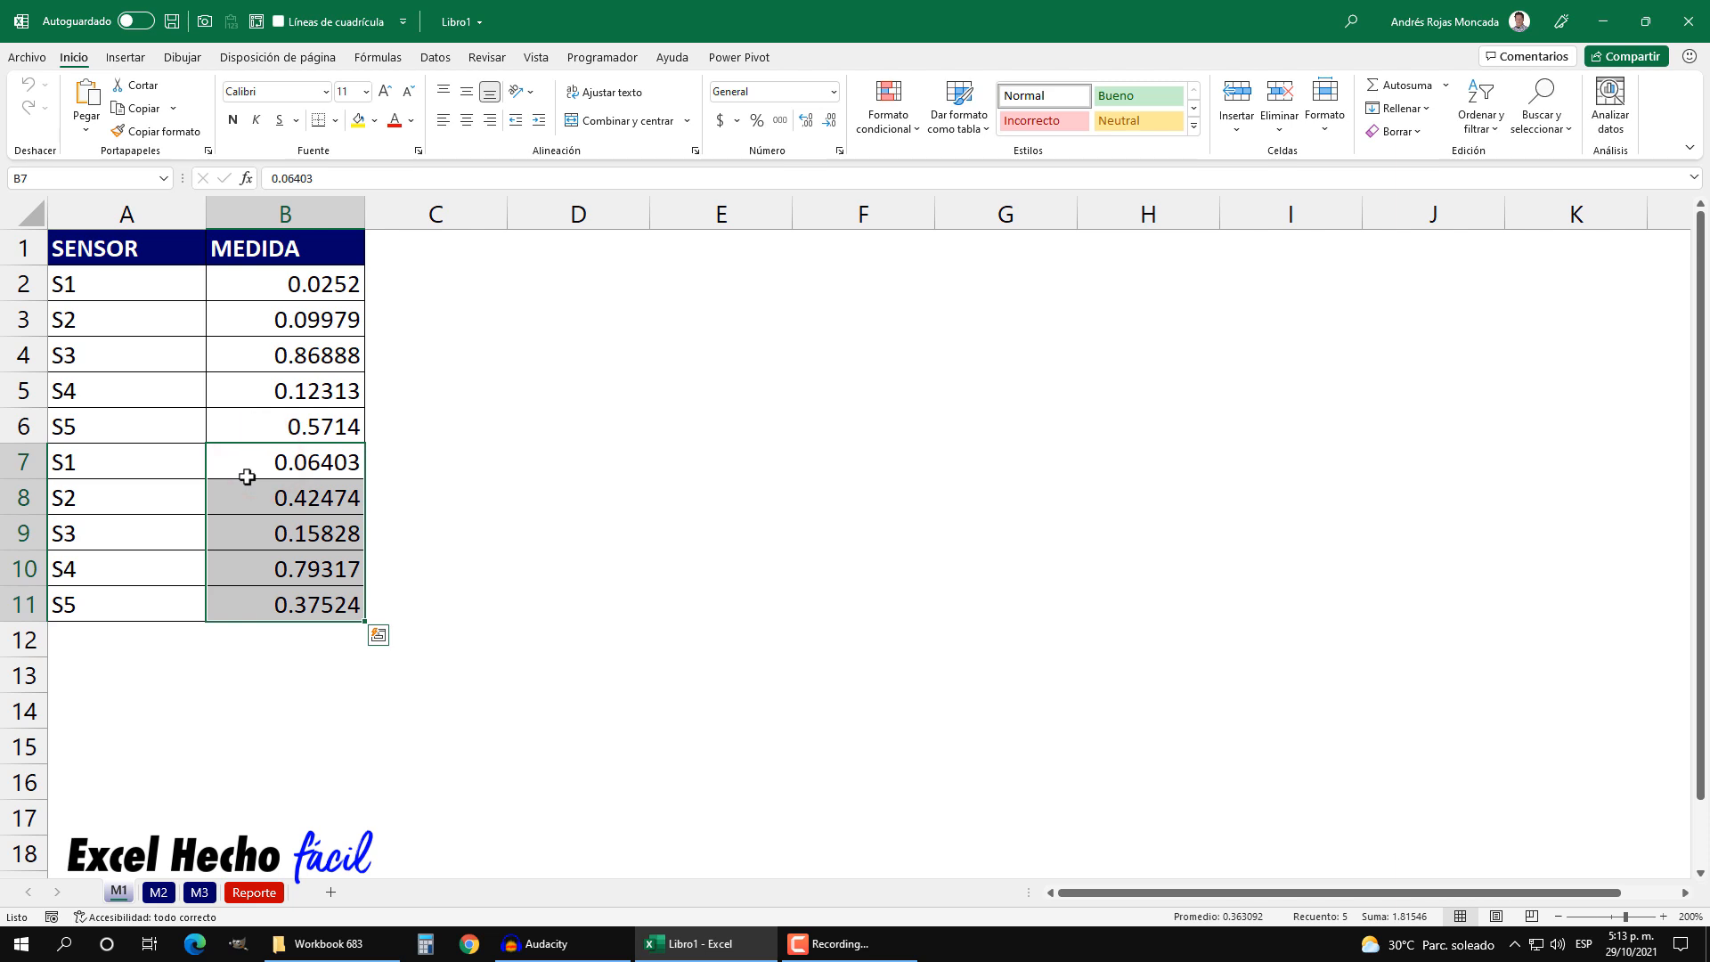
click(535, 237)
Examine the three S1–S5 groups of sensor measurements on sheet M2 and the single group on M3.
click(160, 892)
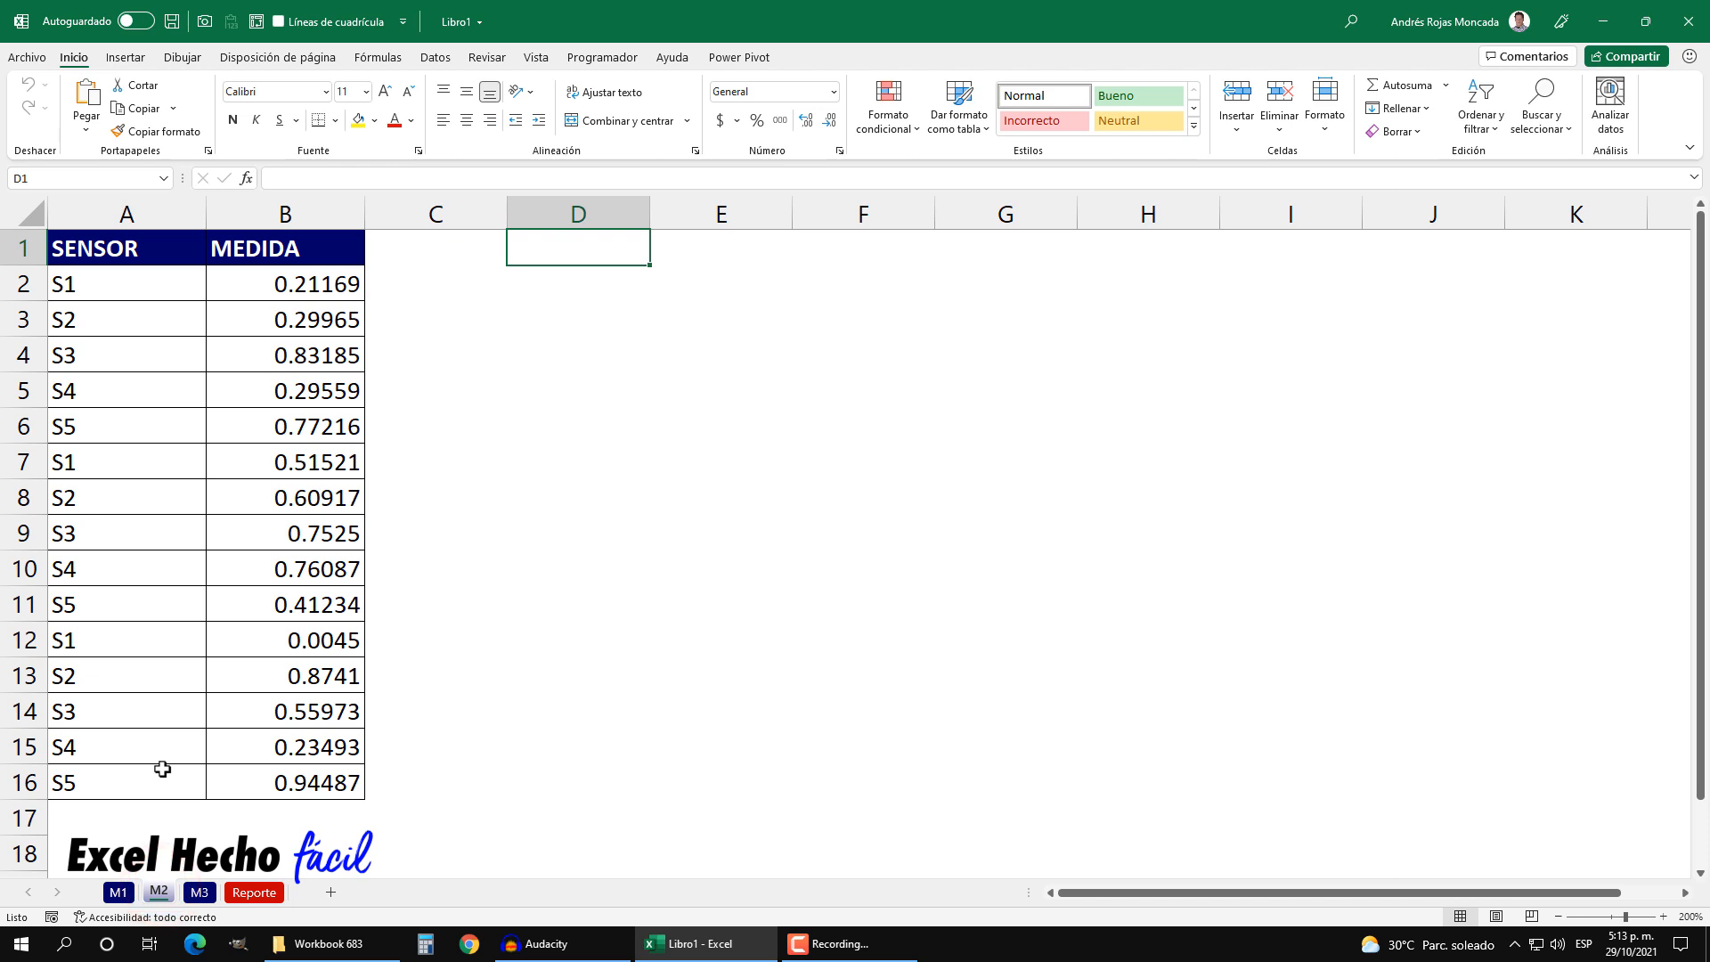
drag(133, 286, 284, 425)
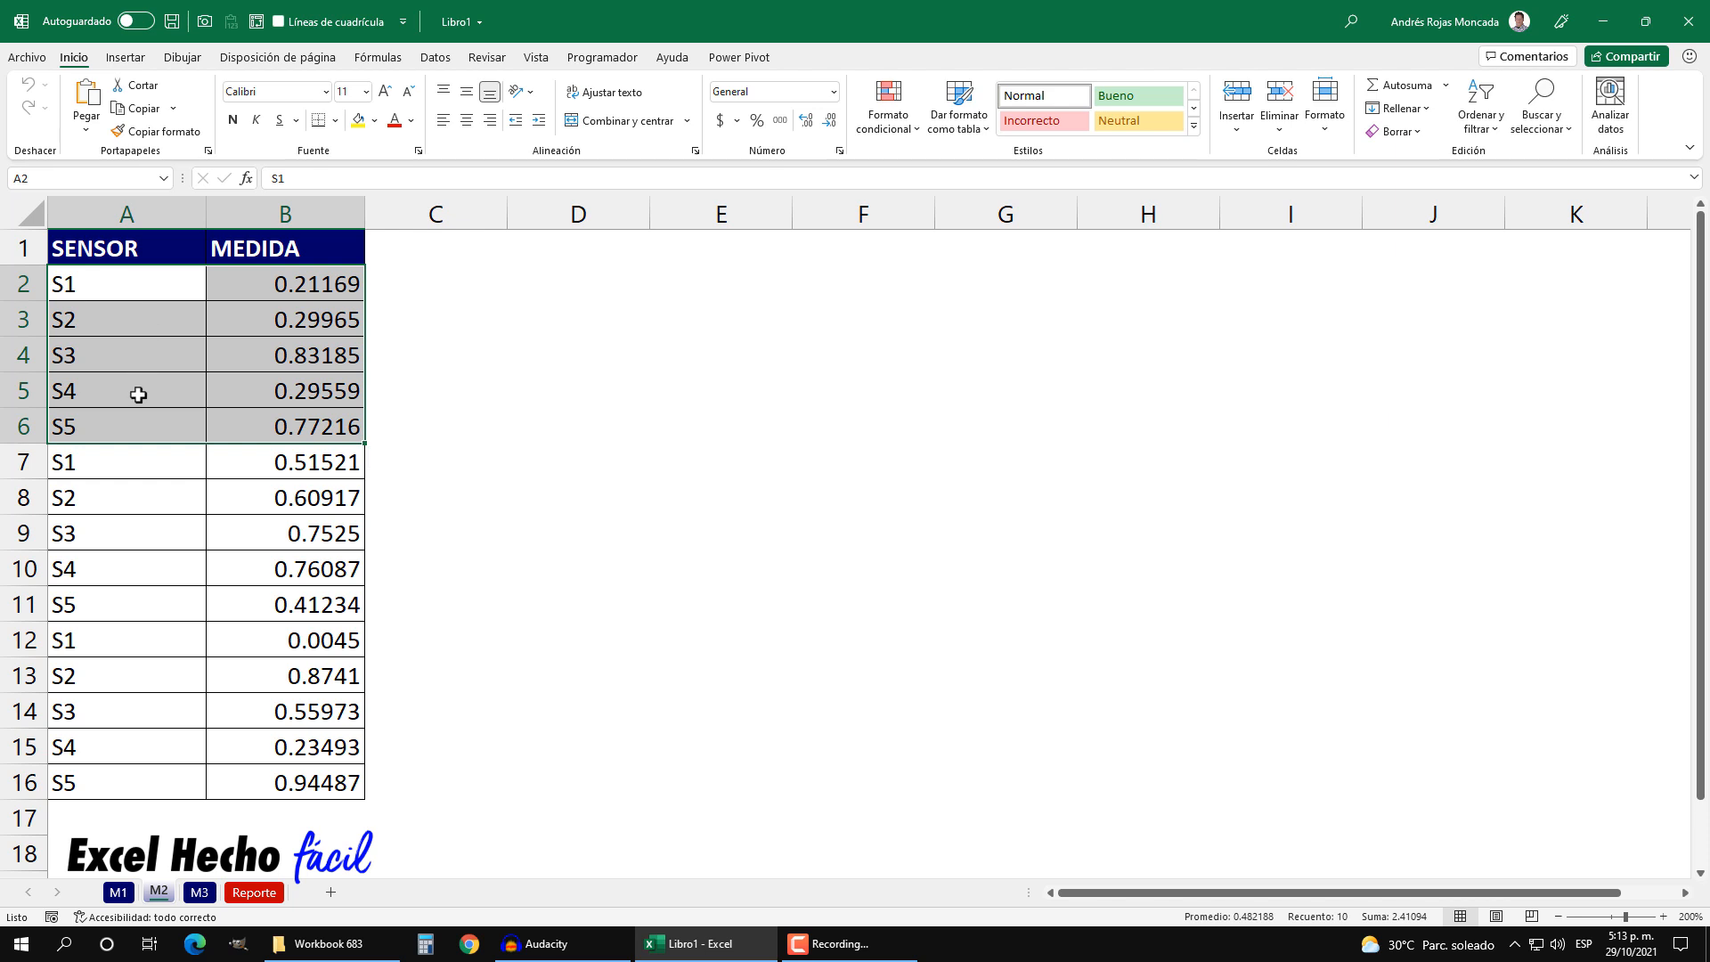
drag(160, 466, 252, 603)
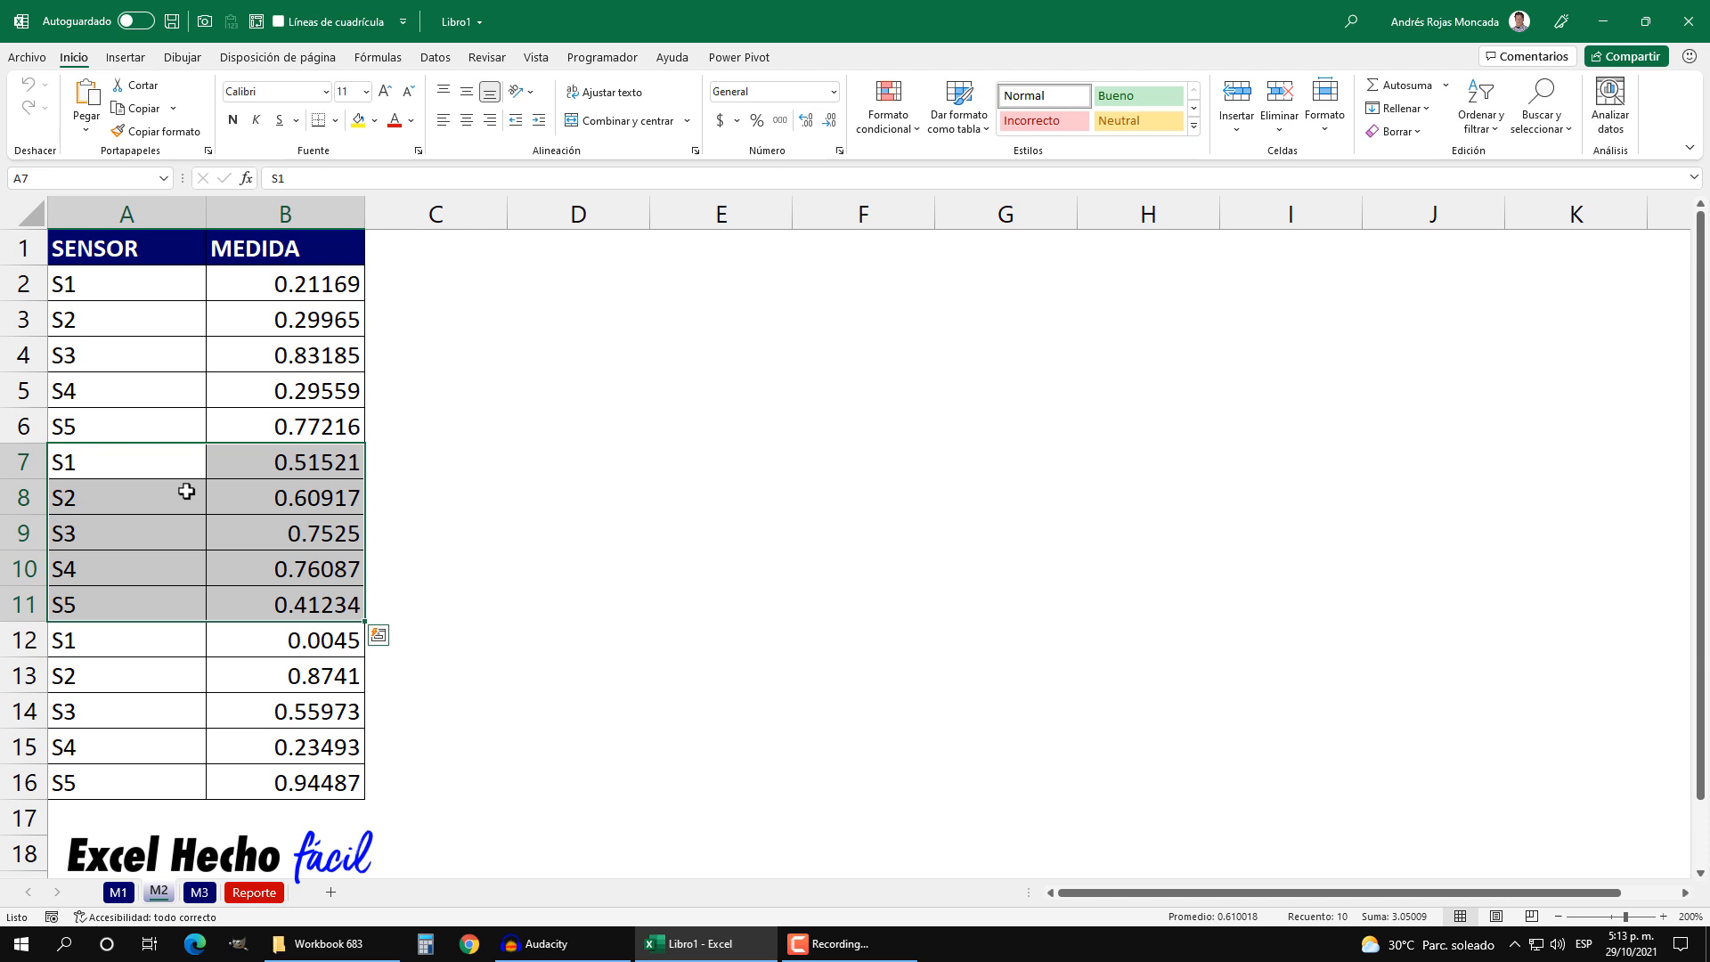
drag(160, 283, 285, 412)
drag(126, 462, 244, 591)
drag(103, 651, 267, 784)
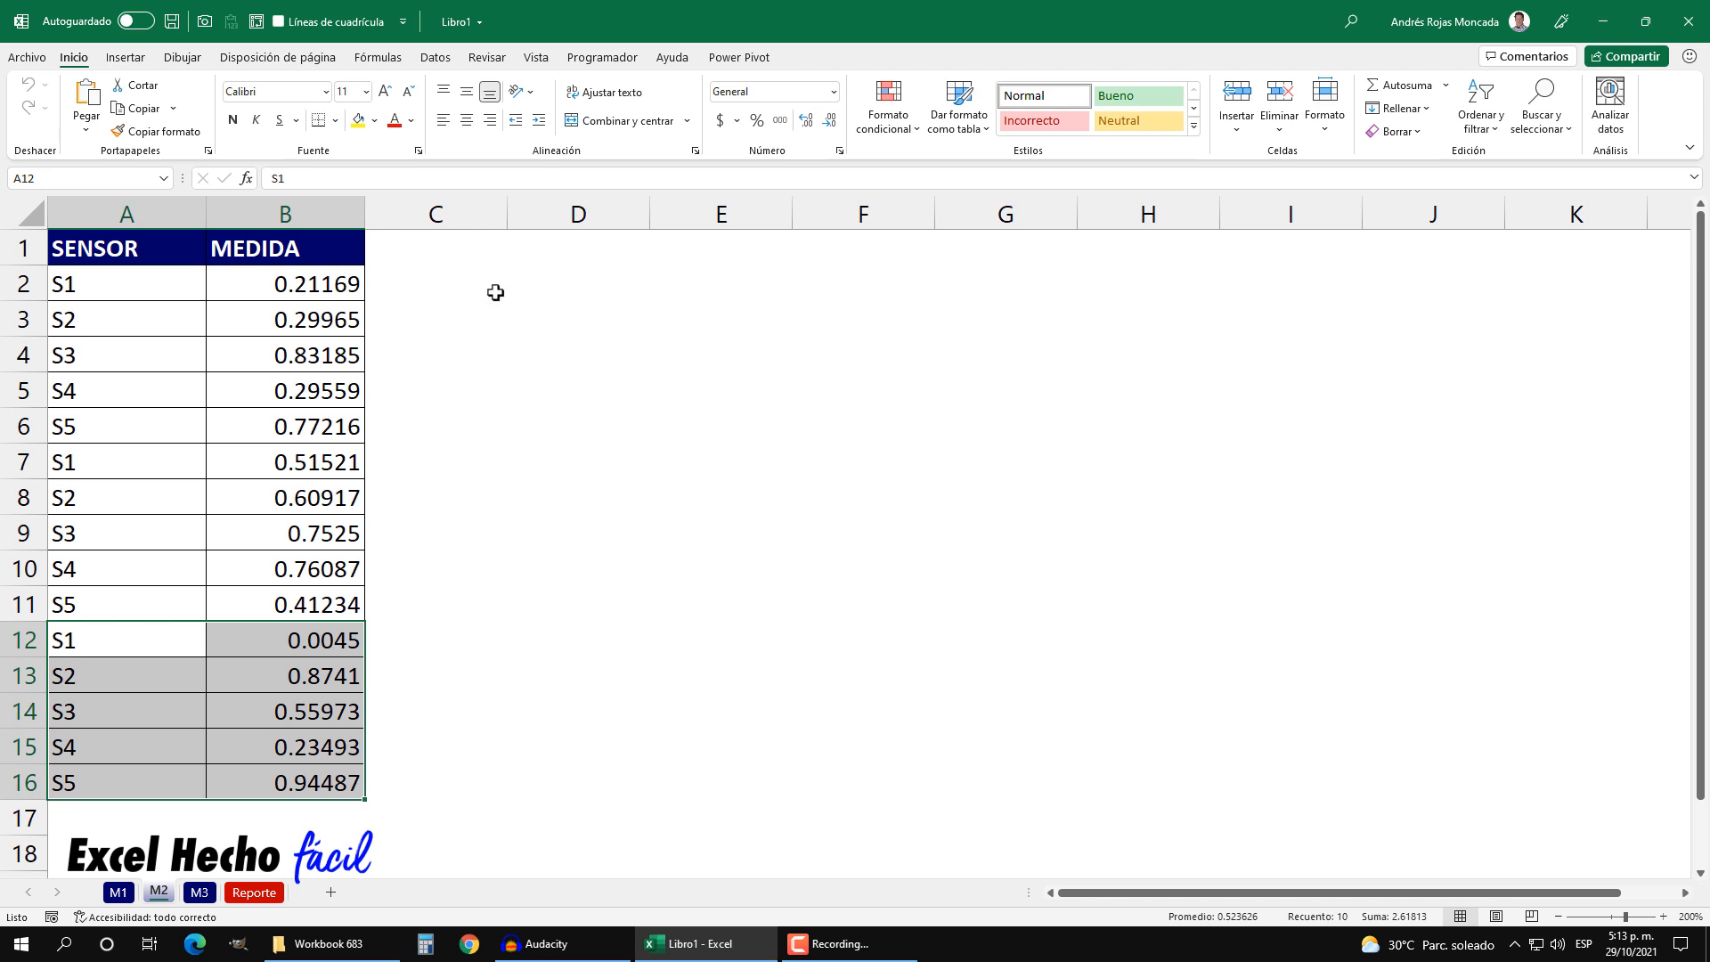
click(546, 245)
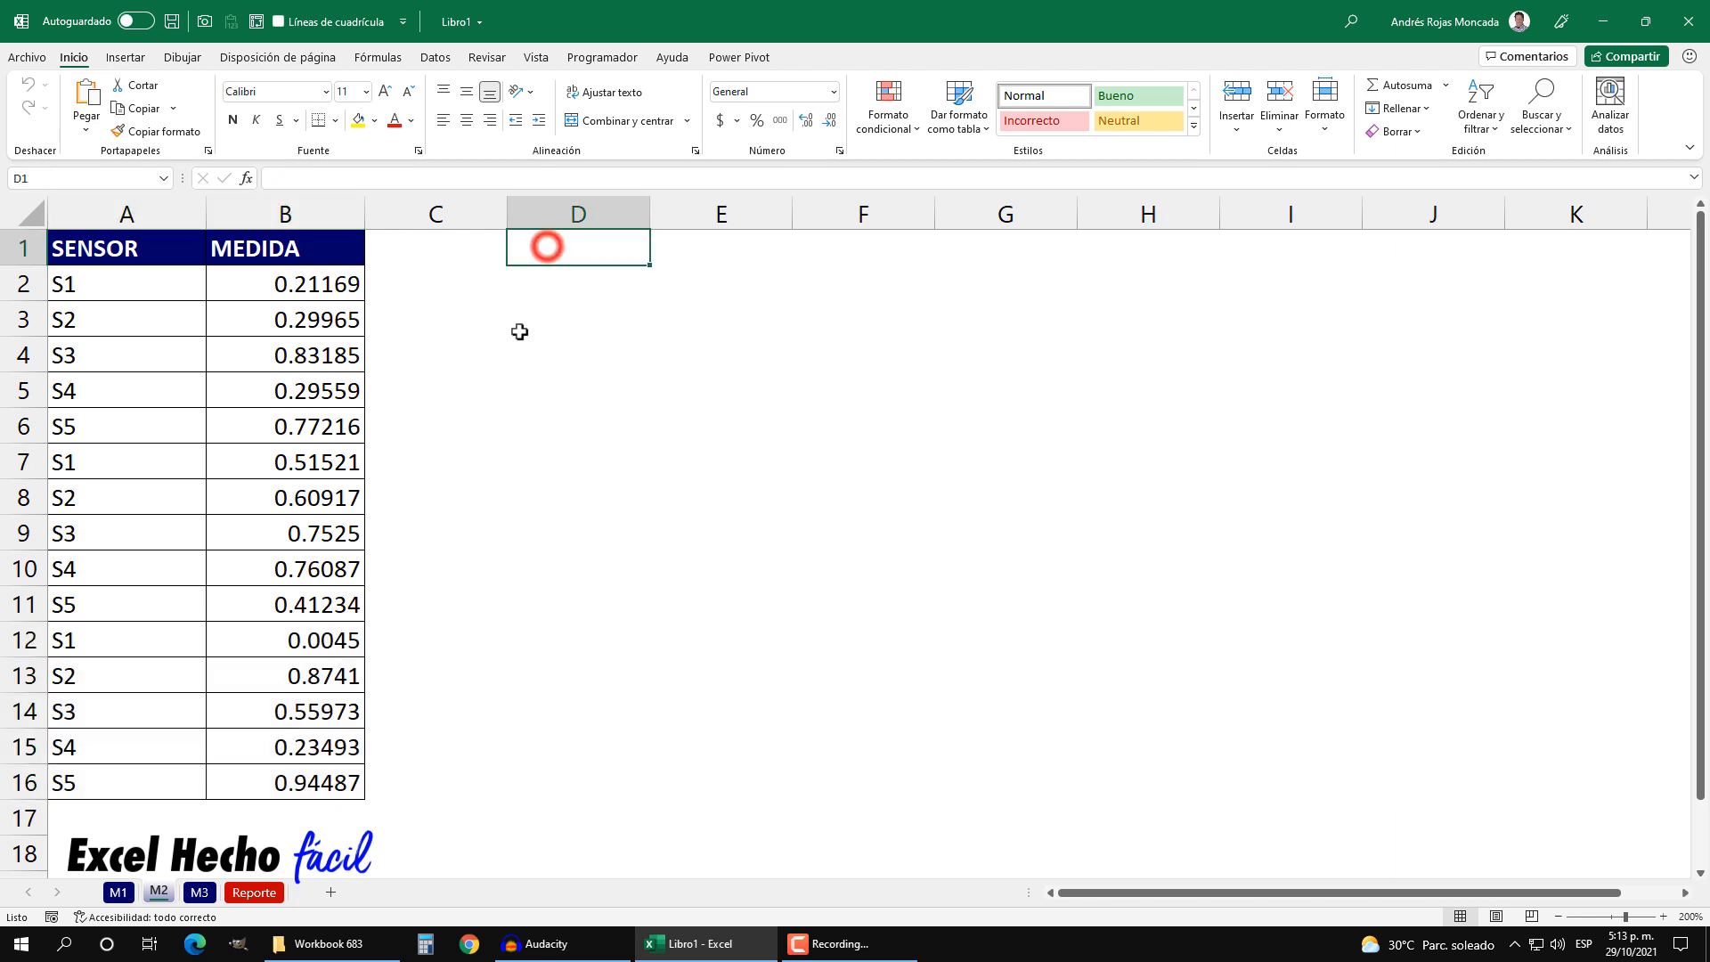
click(200, 891)
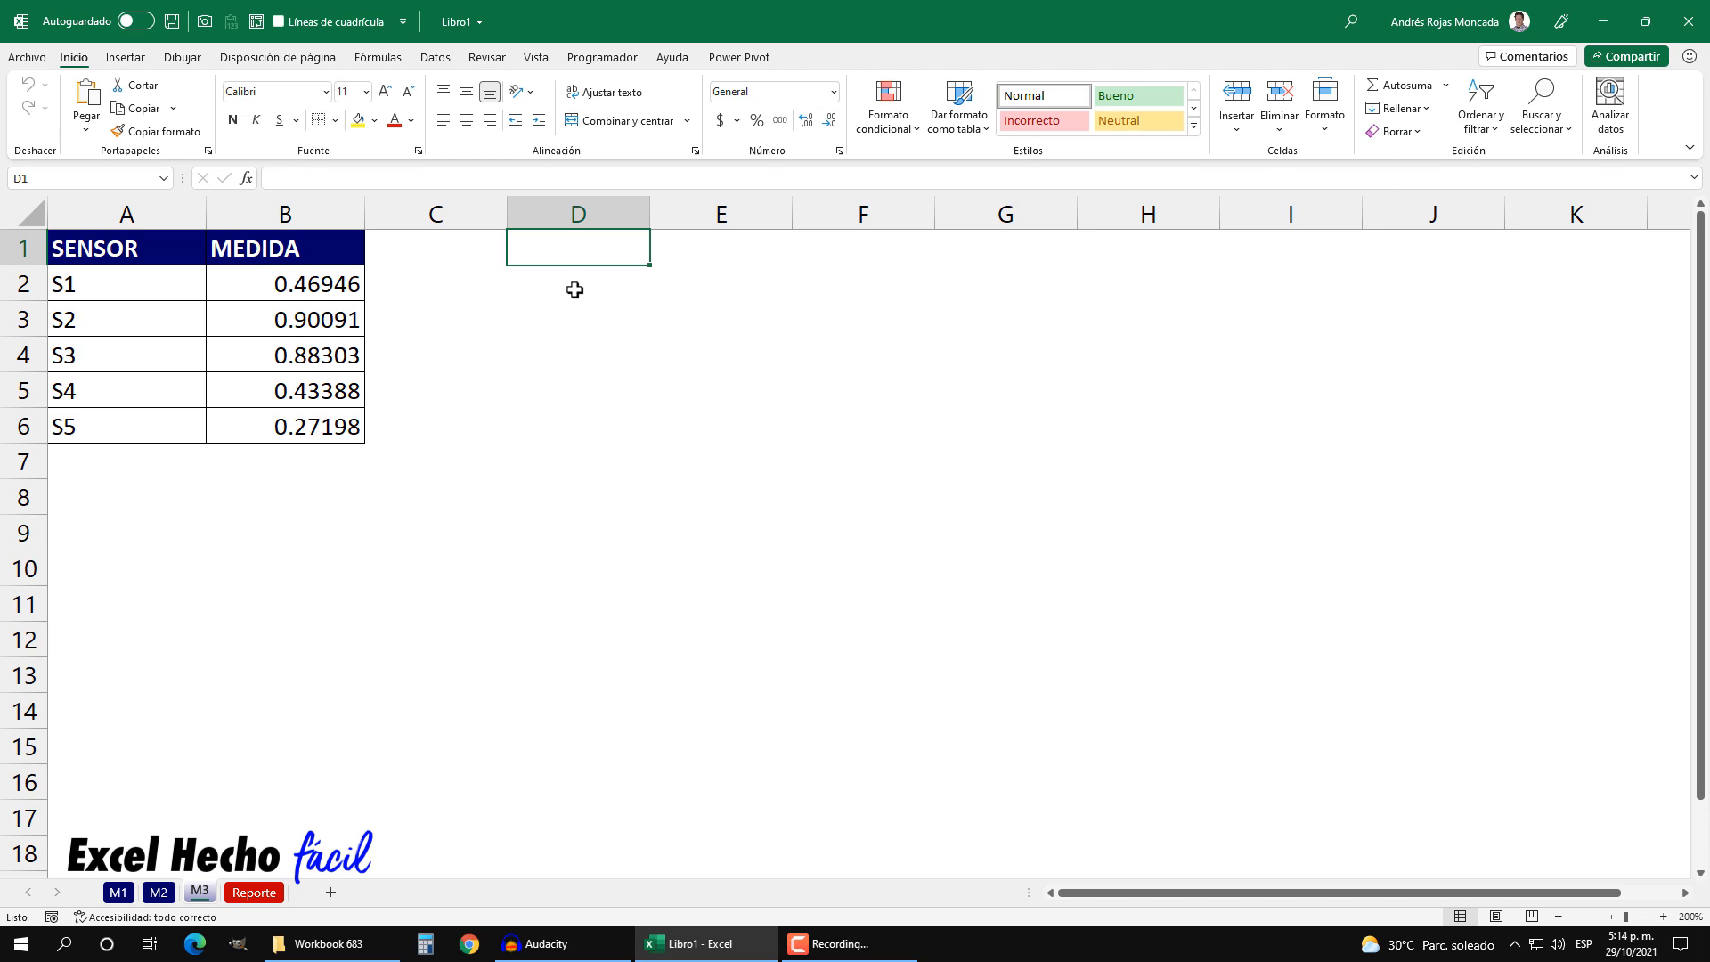
Select the Medida mínima result cell C1 on Reporte and review the MEDIDA columns of M1, M2 and M3.
click(254, 892)
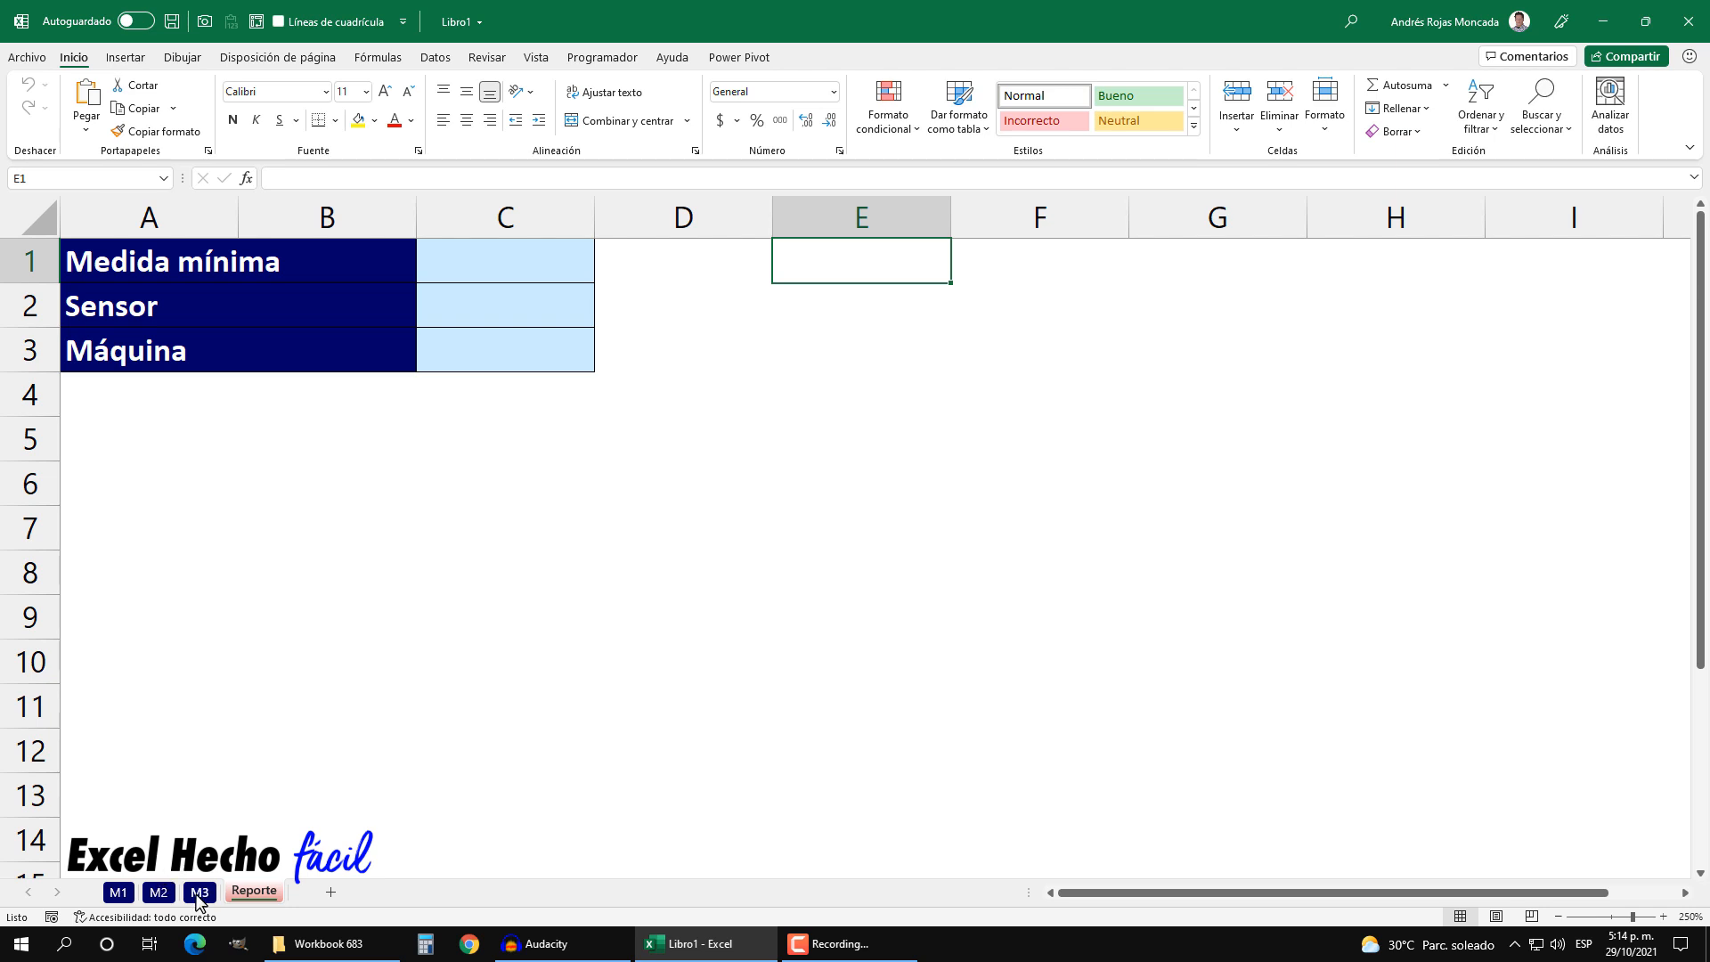
click(489, 260)
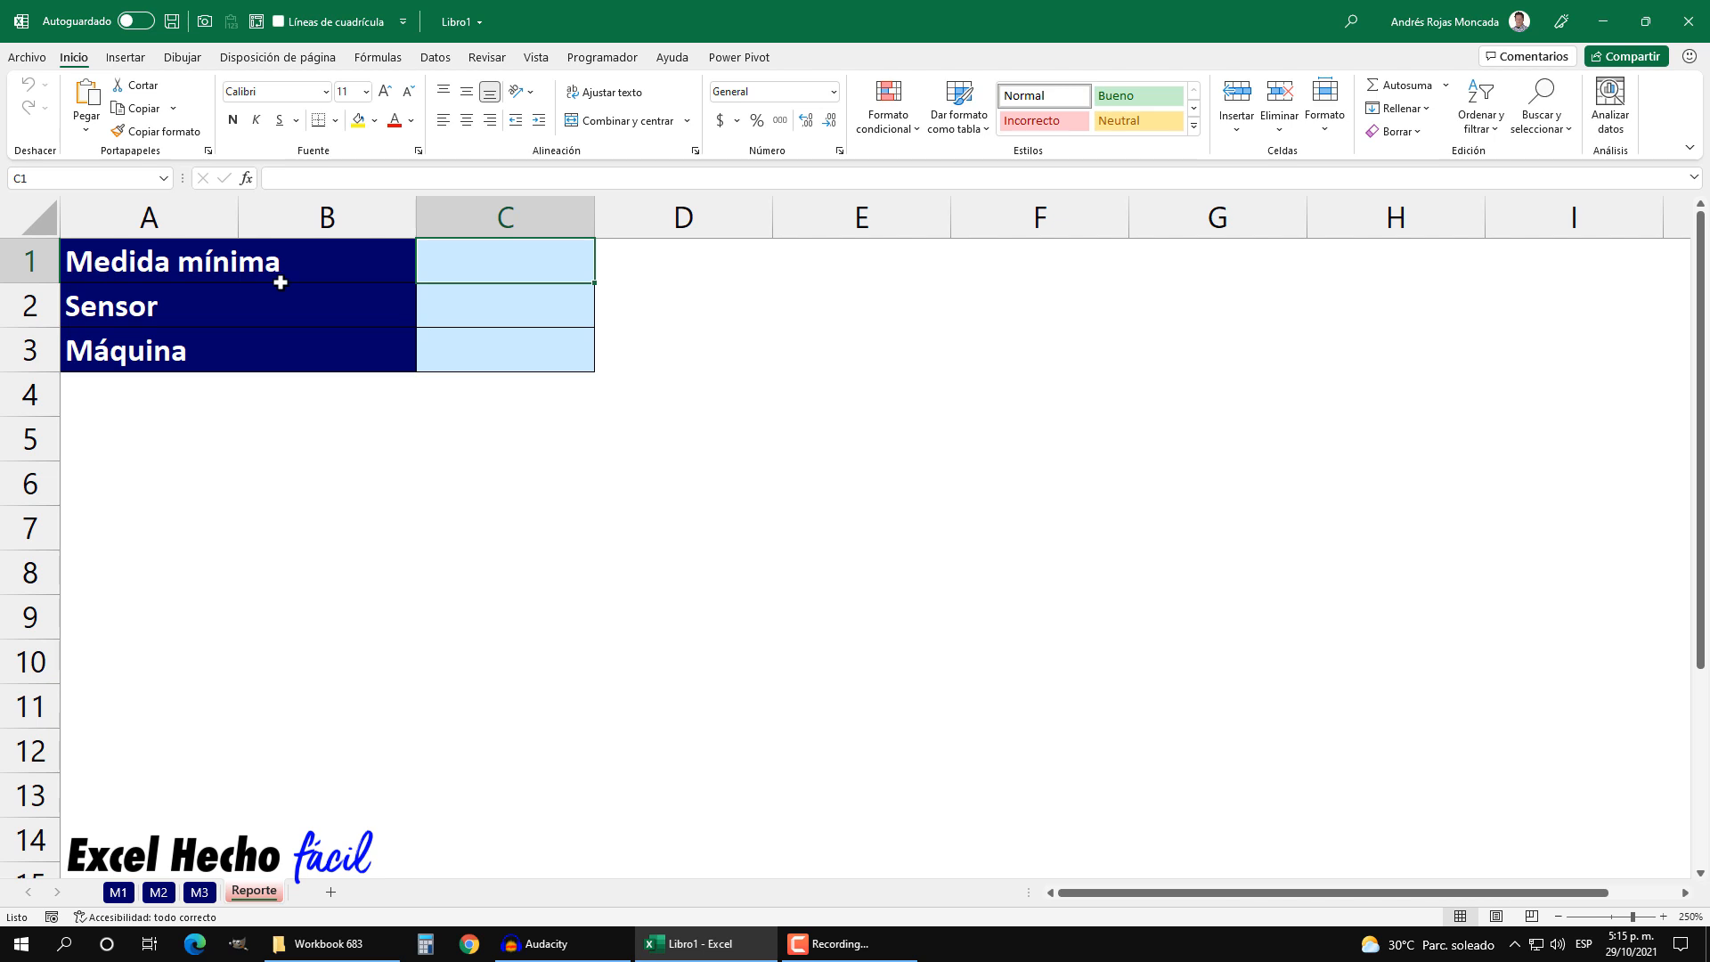
click(118, 891)
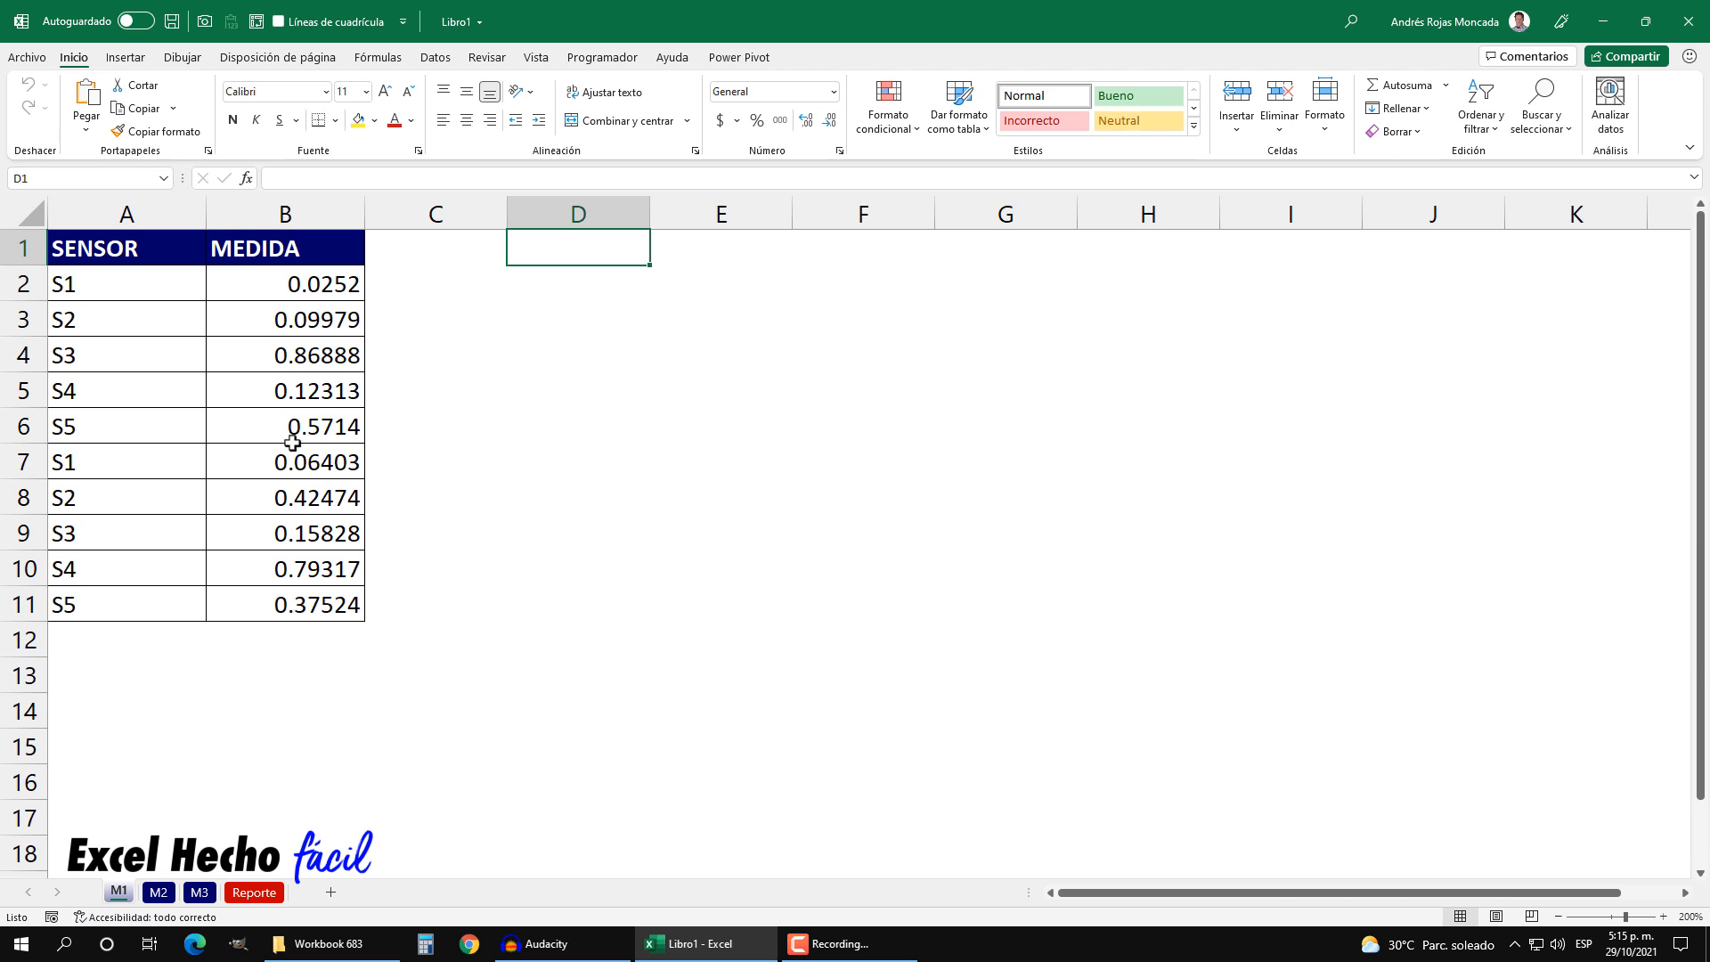
click(160, 893)
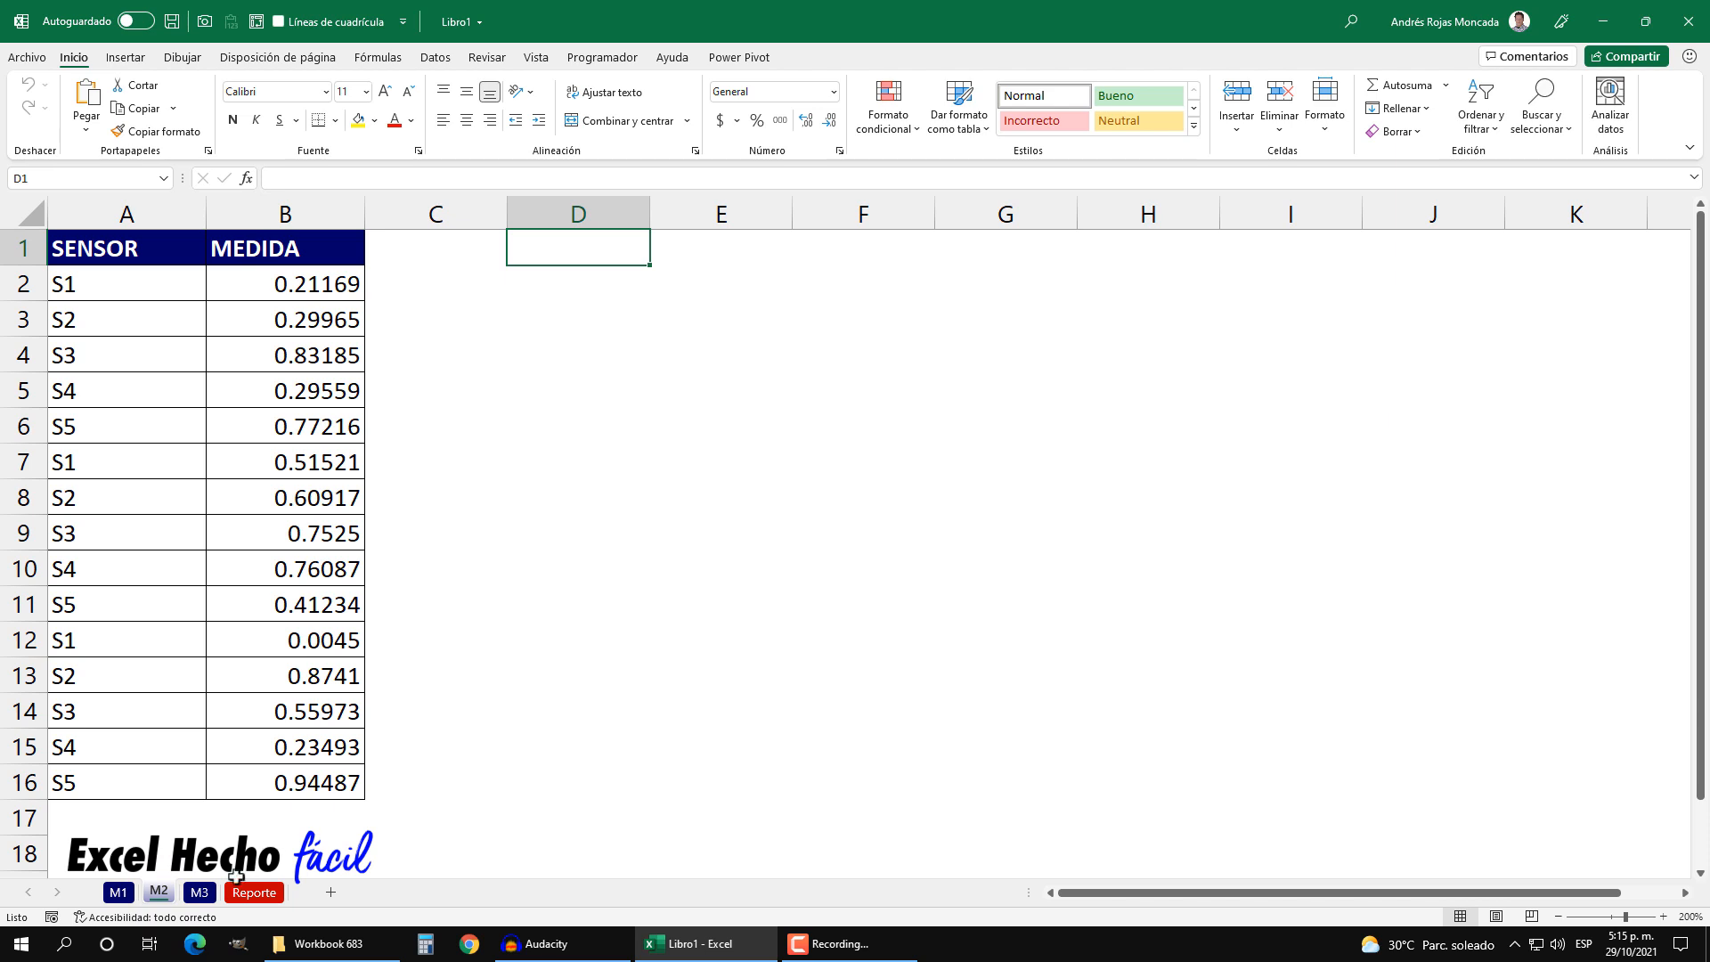
click(200, 893)
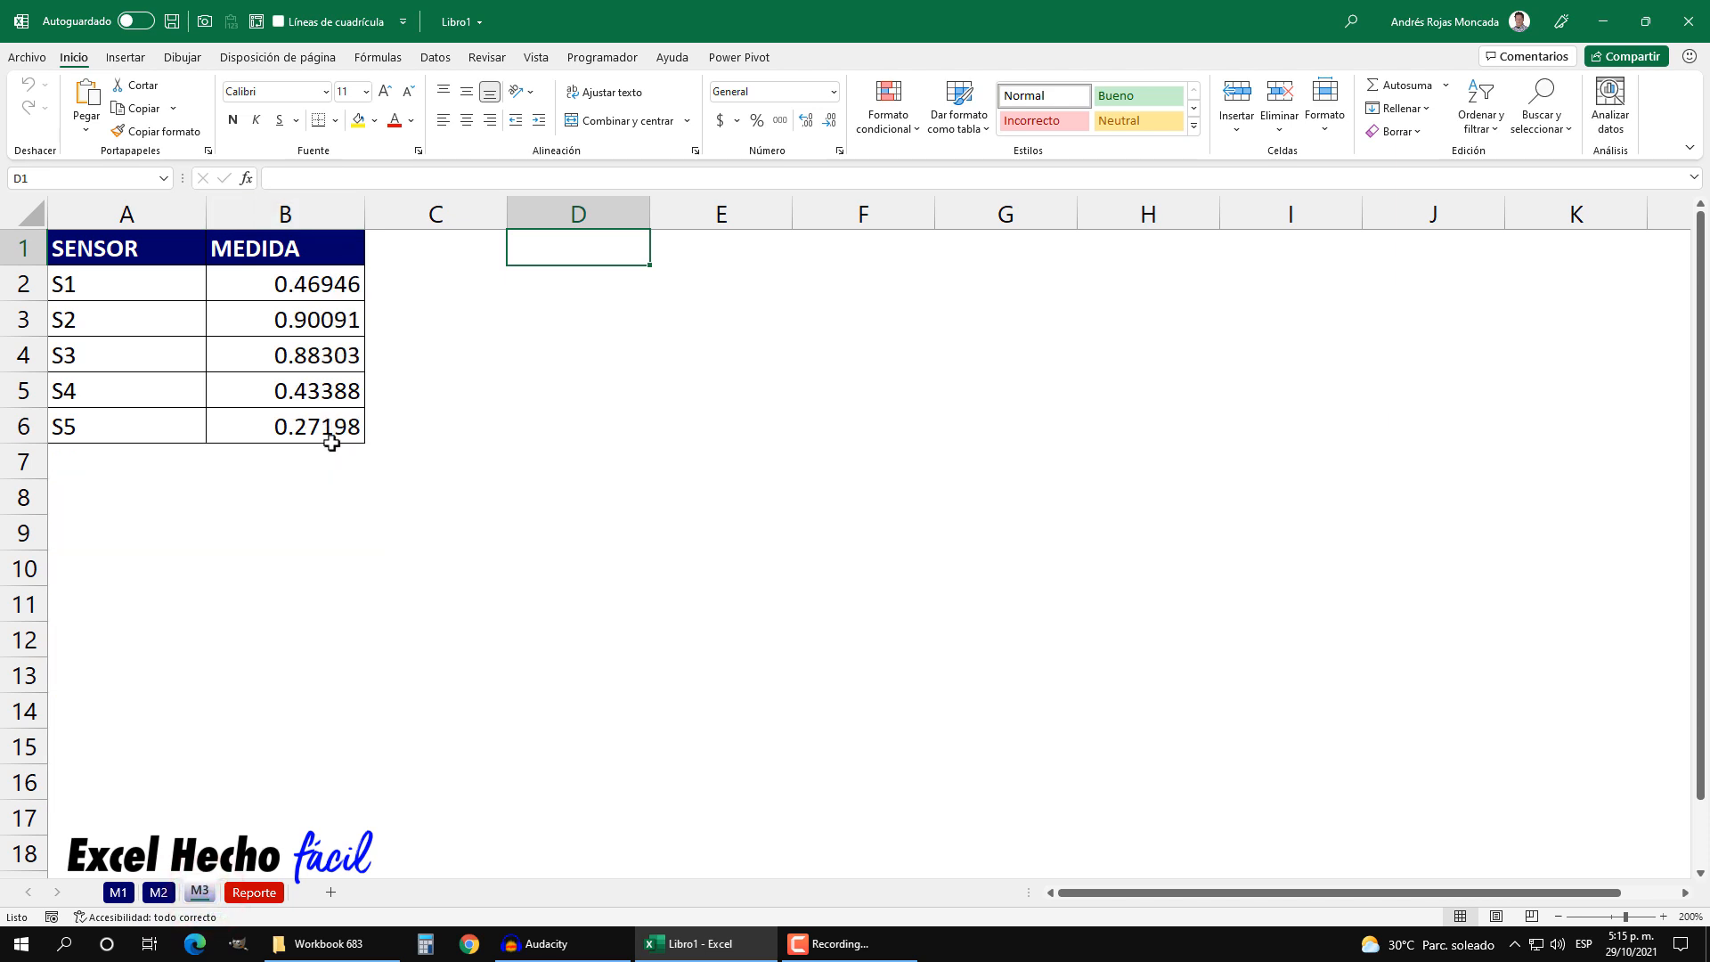
click(253, 891)
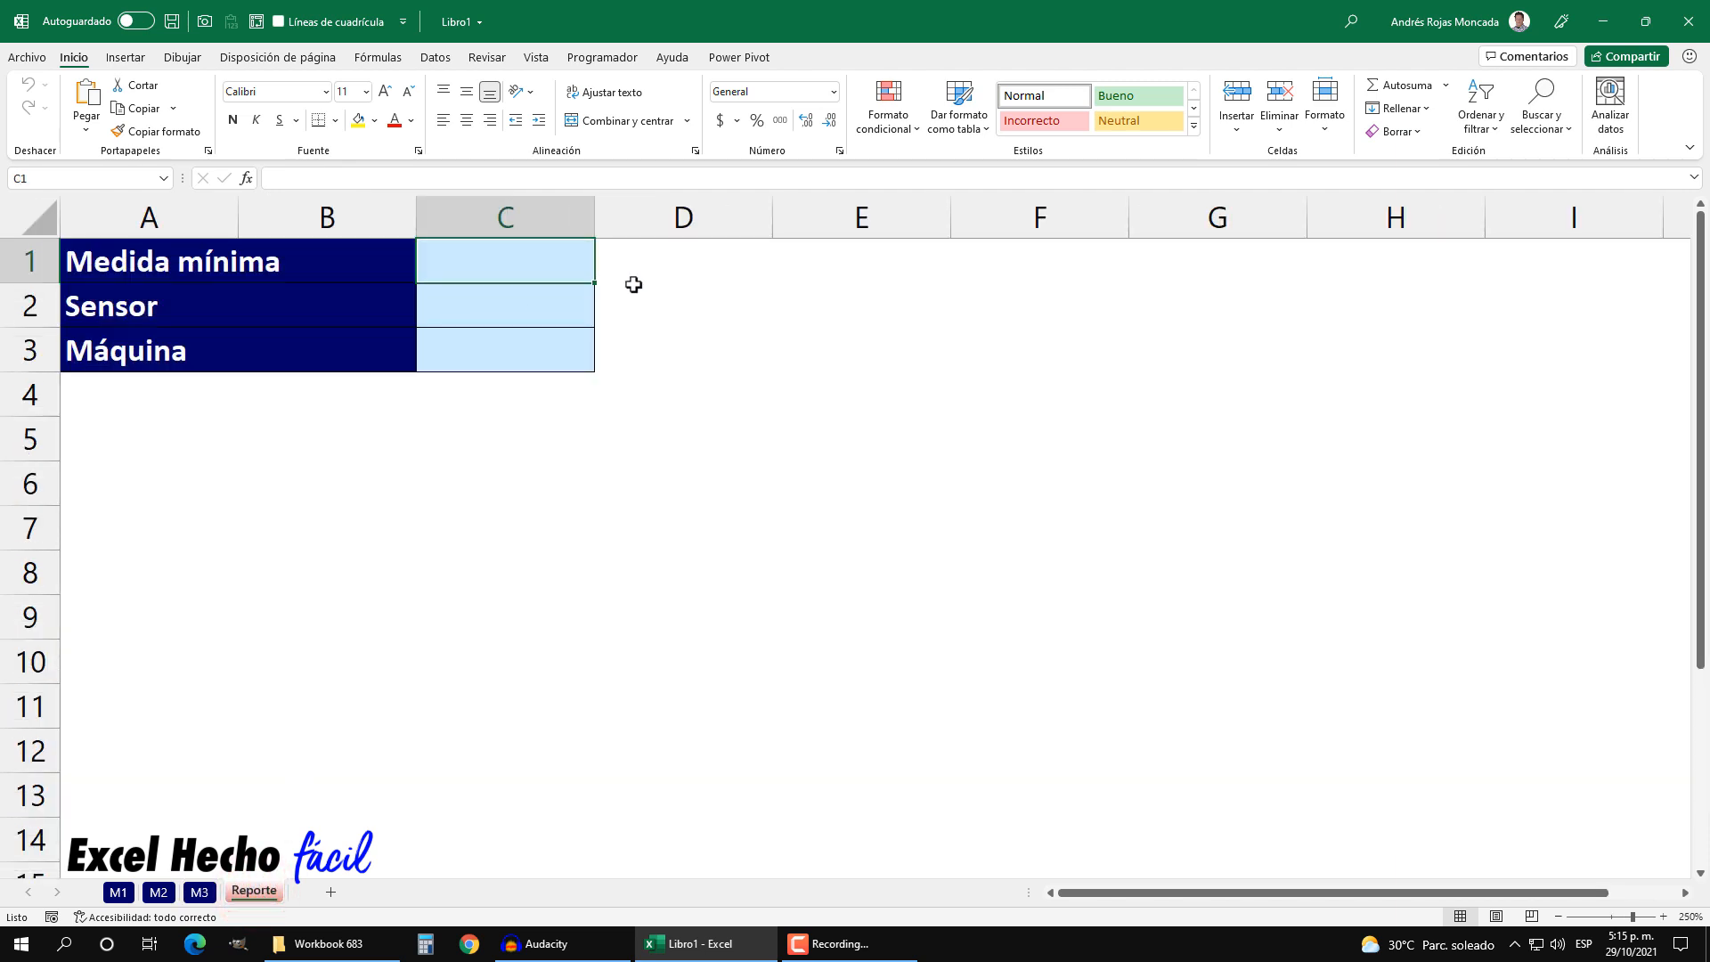
Enter =MIN('M1:M3'!B:B) in cell C1 of Reporte to get the minimum measurement across sheets M1 to M3.
text(=mi)
key(Tab)
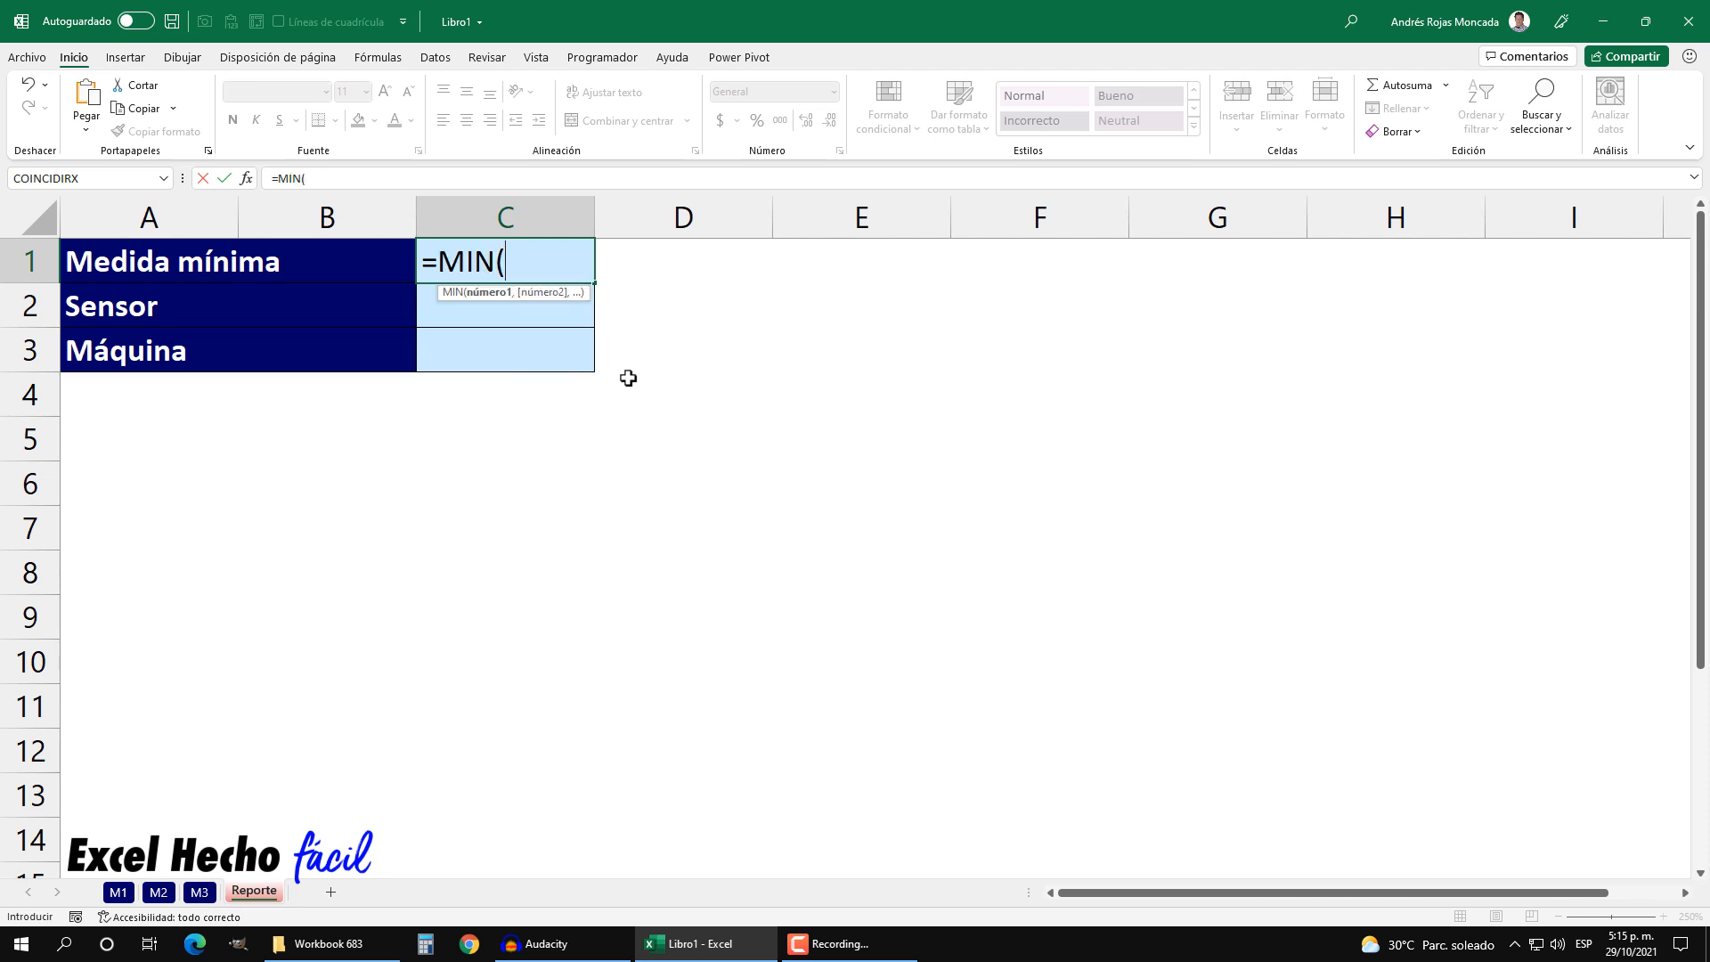
key(BackSpace)
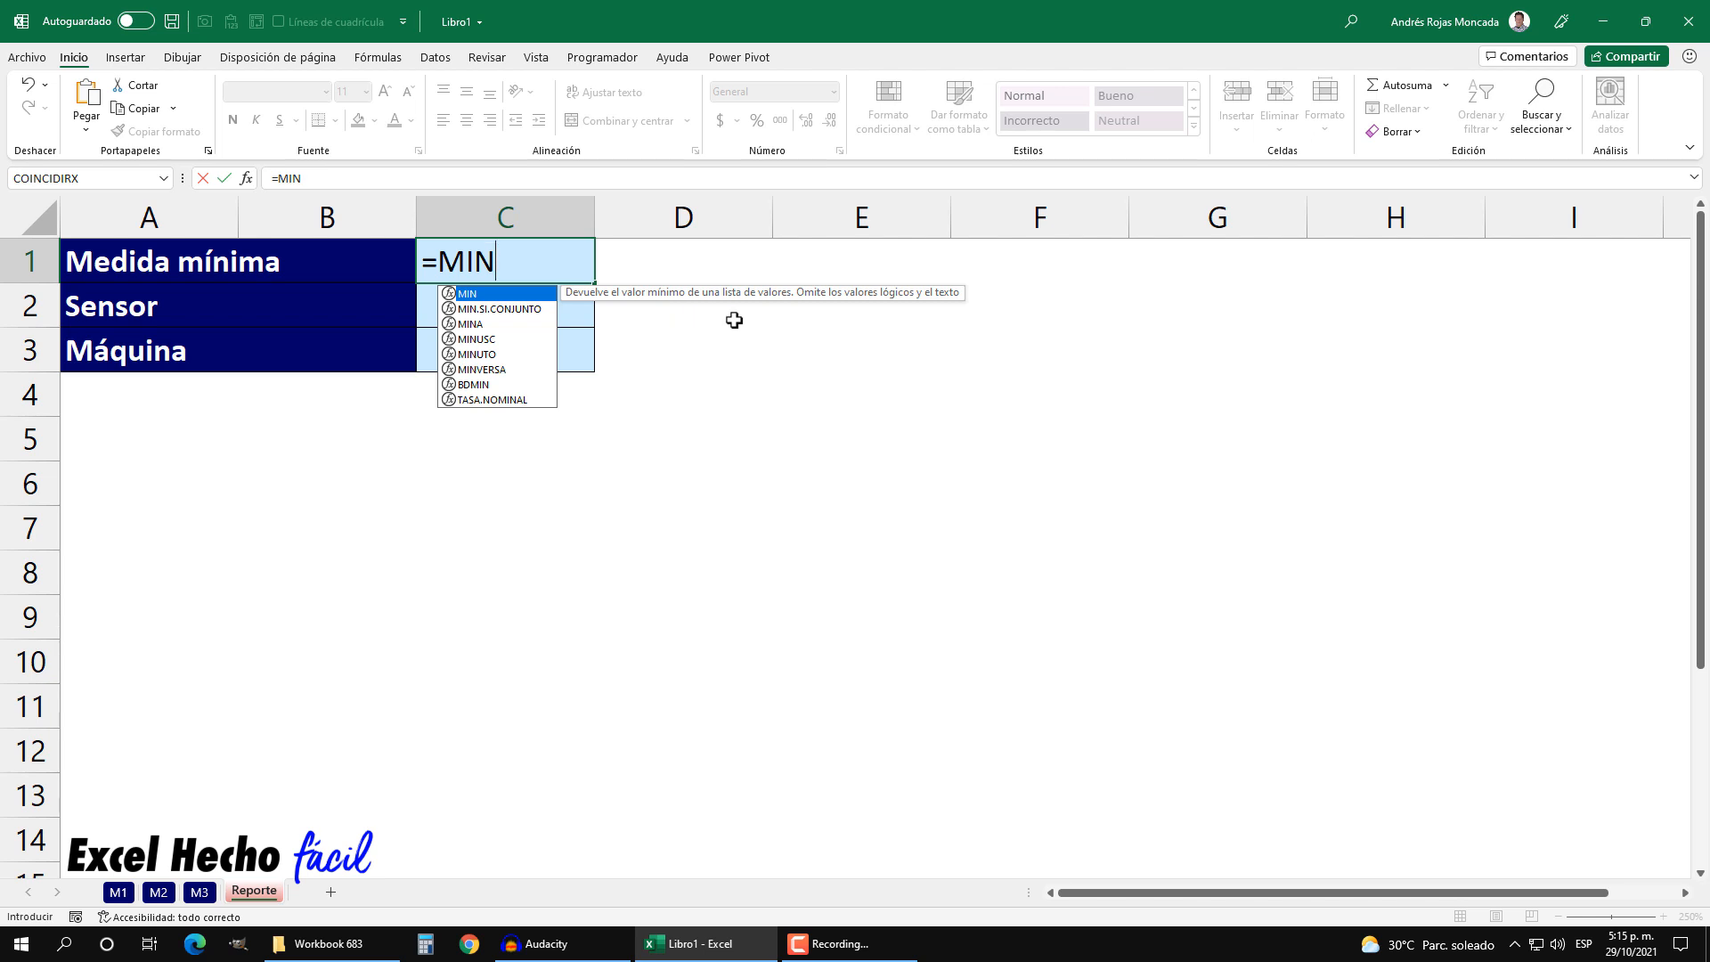
text(()
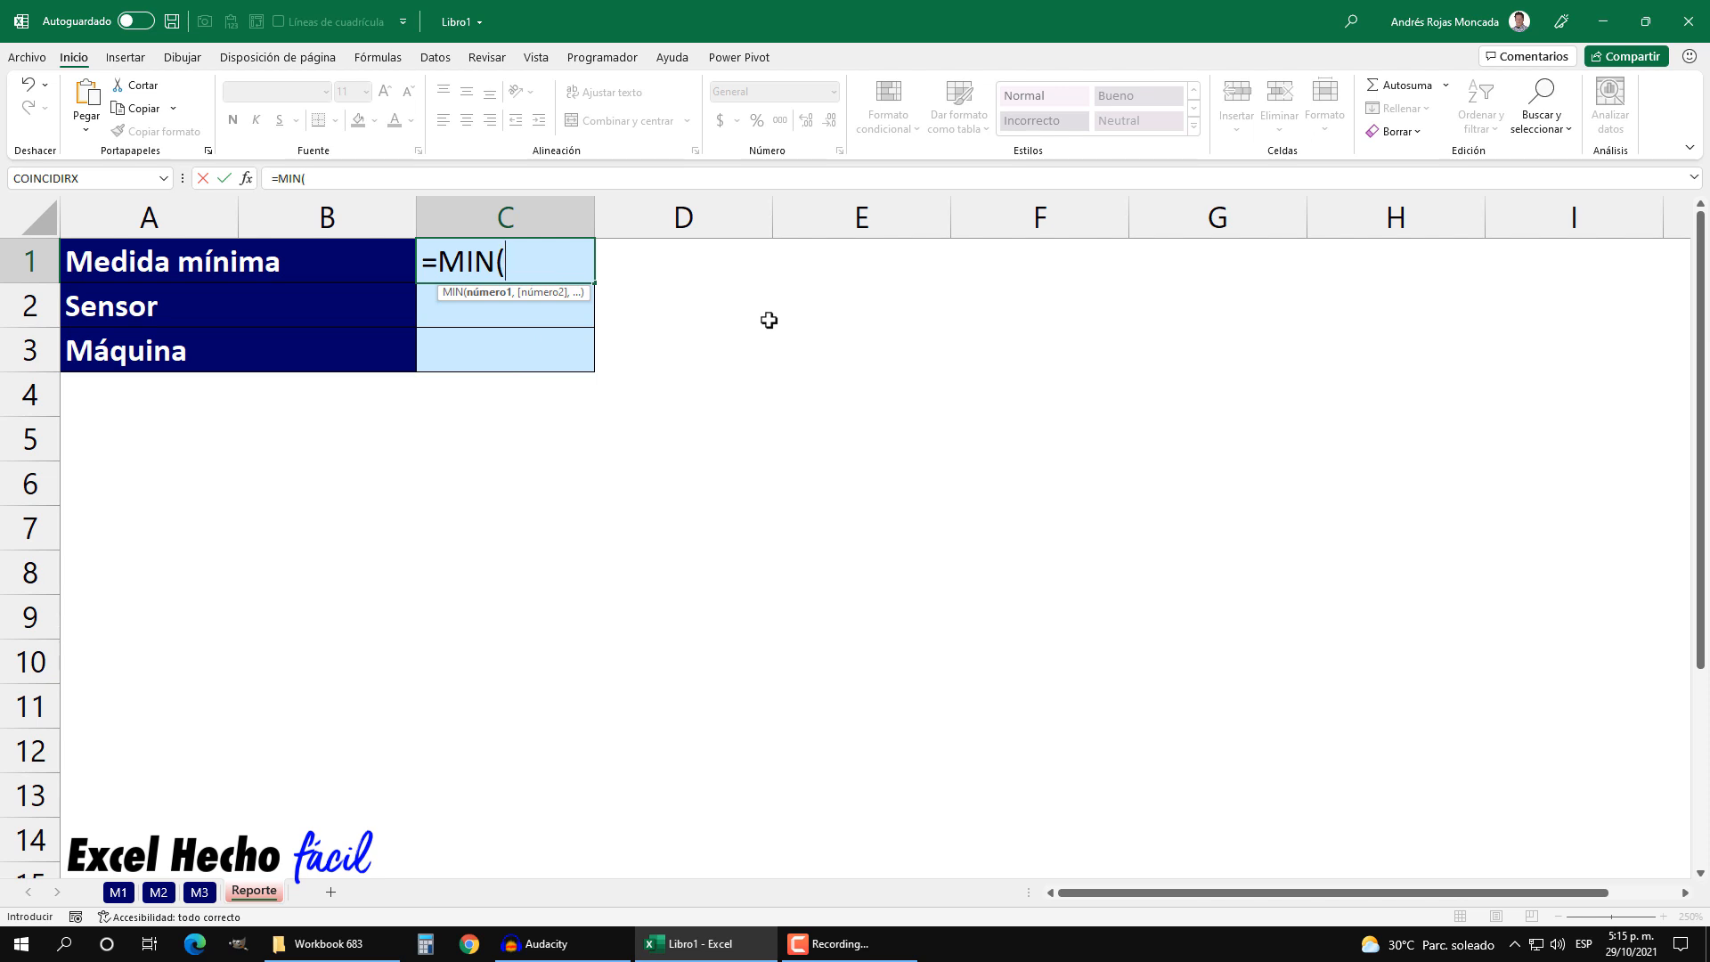
click(118, 893)
click(285, 212)
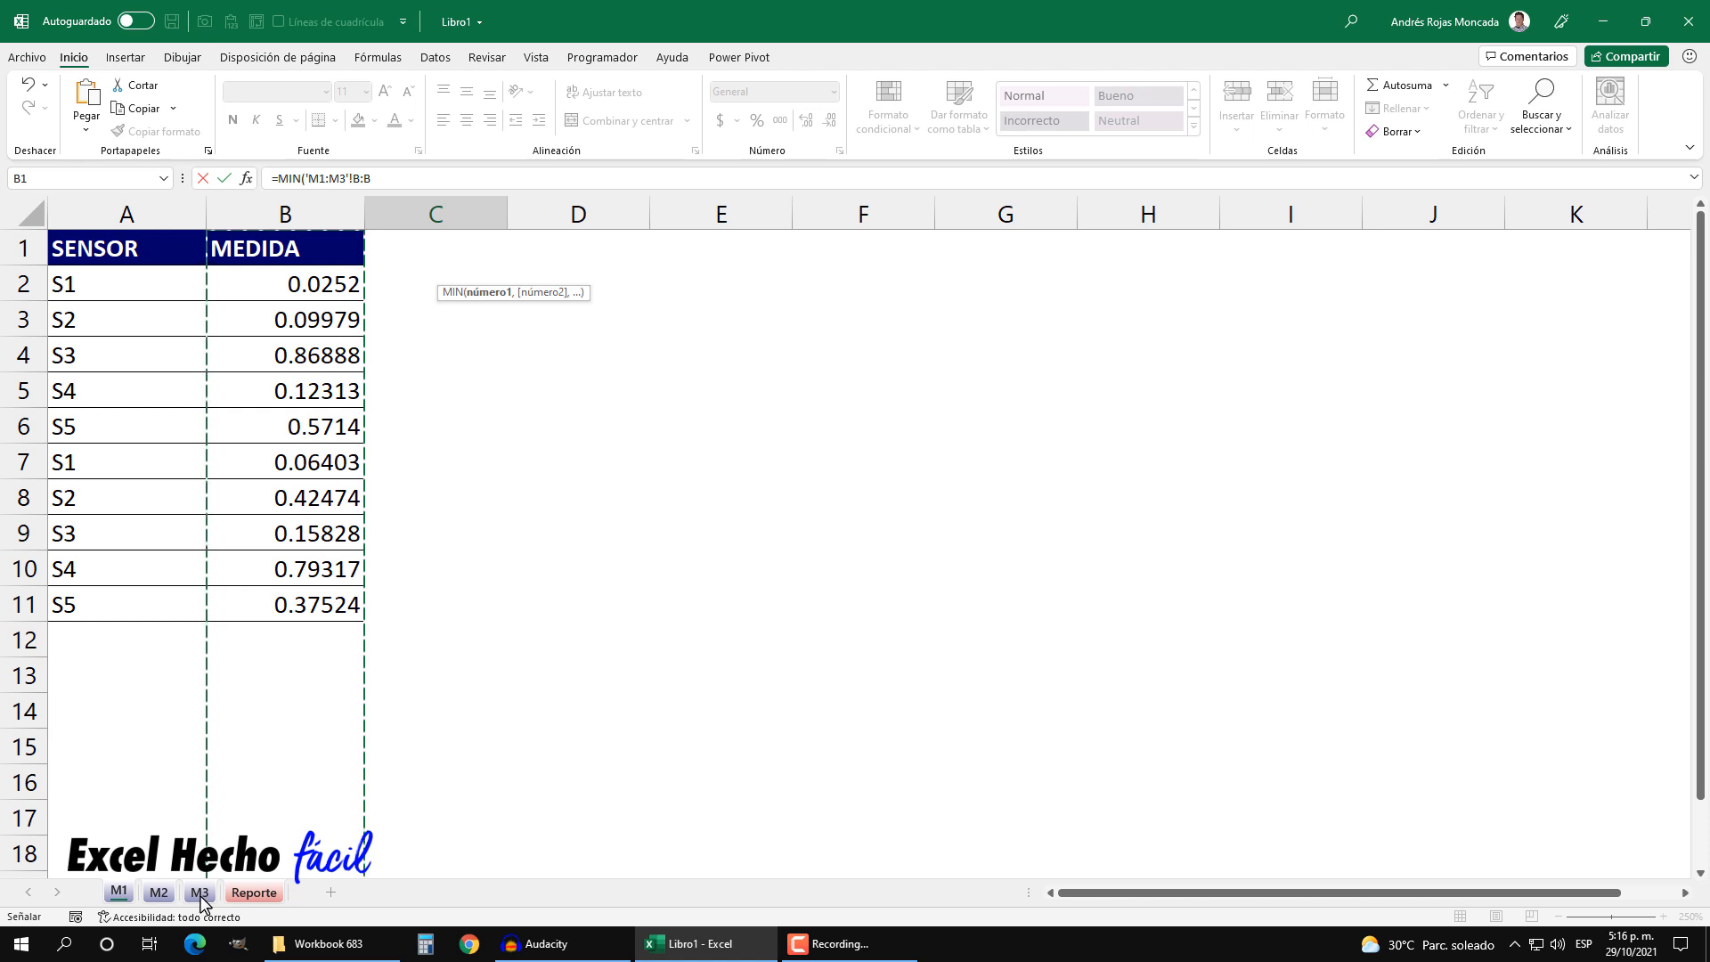
click(387, 180)
text())
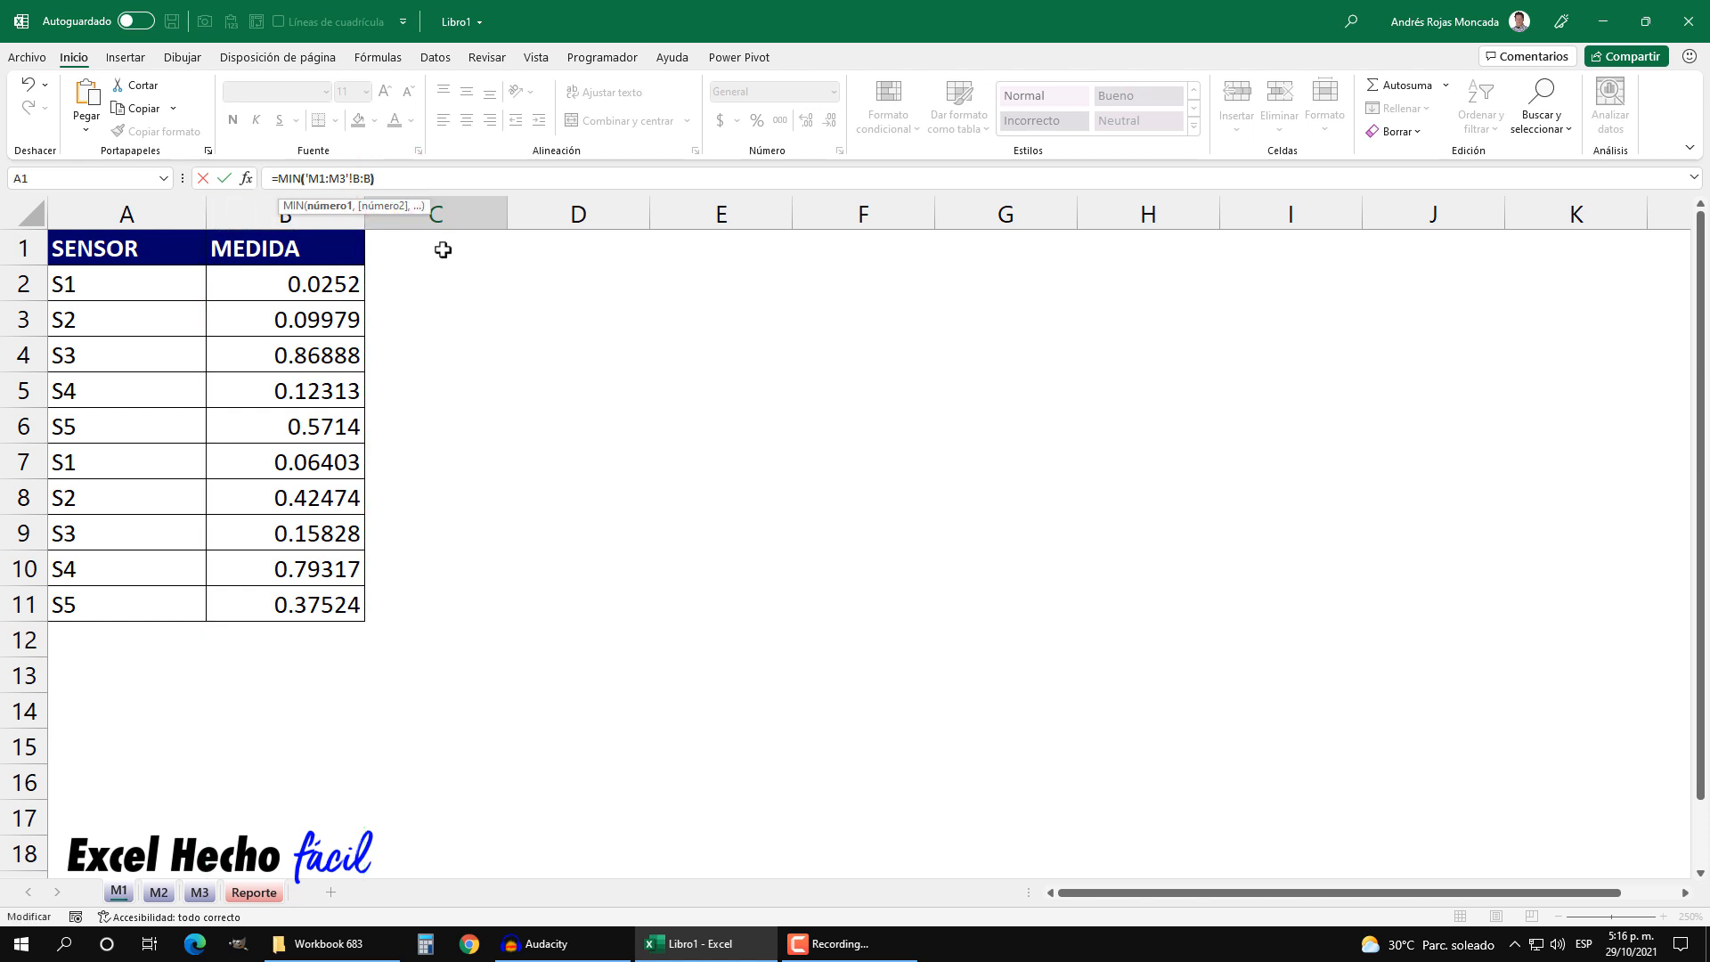
key(Return)
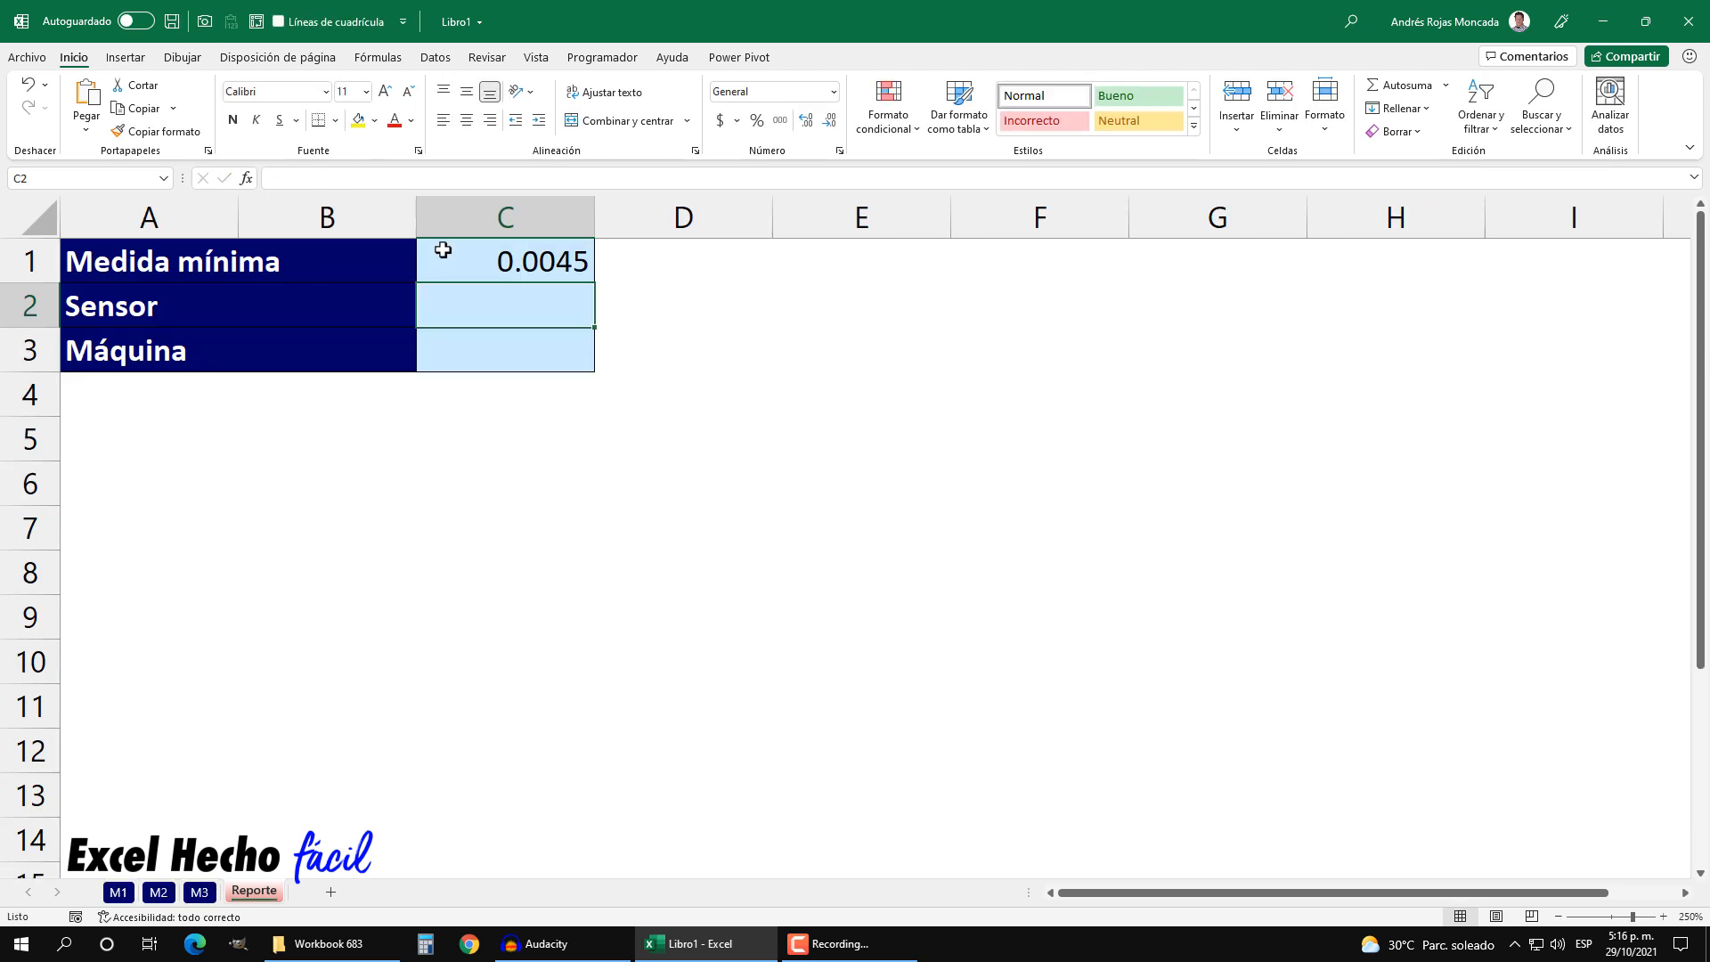
Inspect the Medida mínima formula in cell C1 of Reporte without changing it.
click(443, 250)
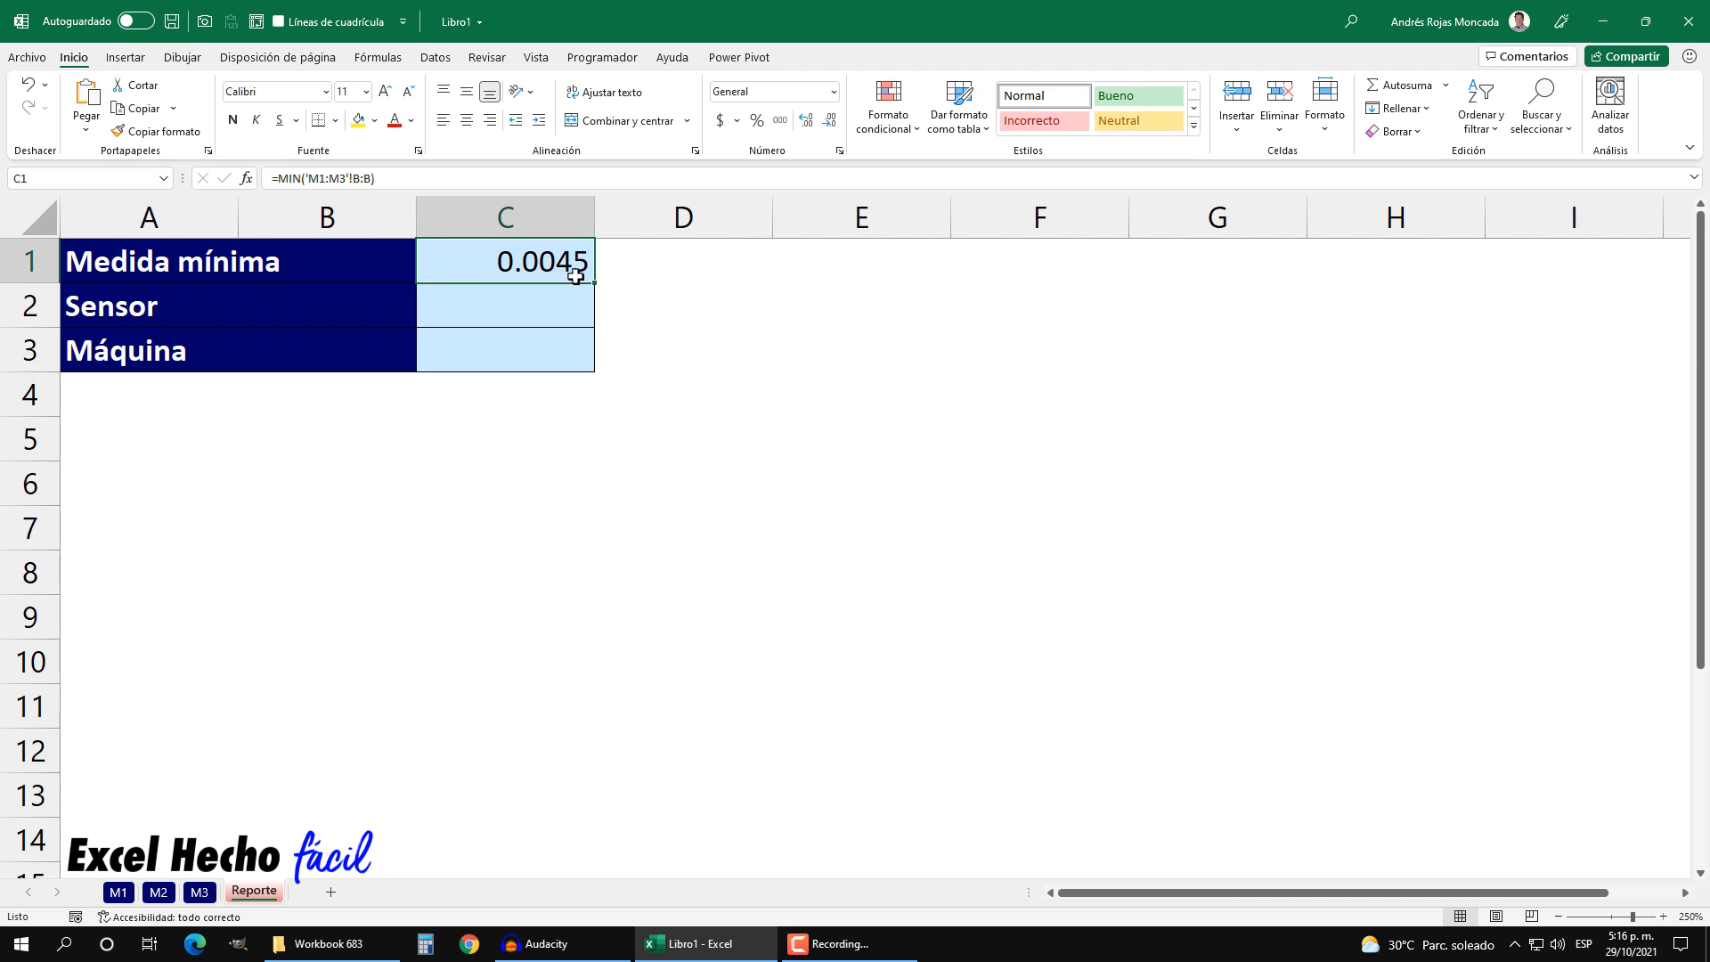
click(564, 309)
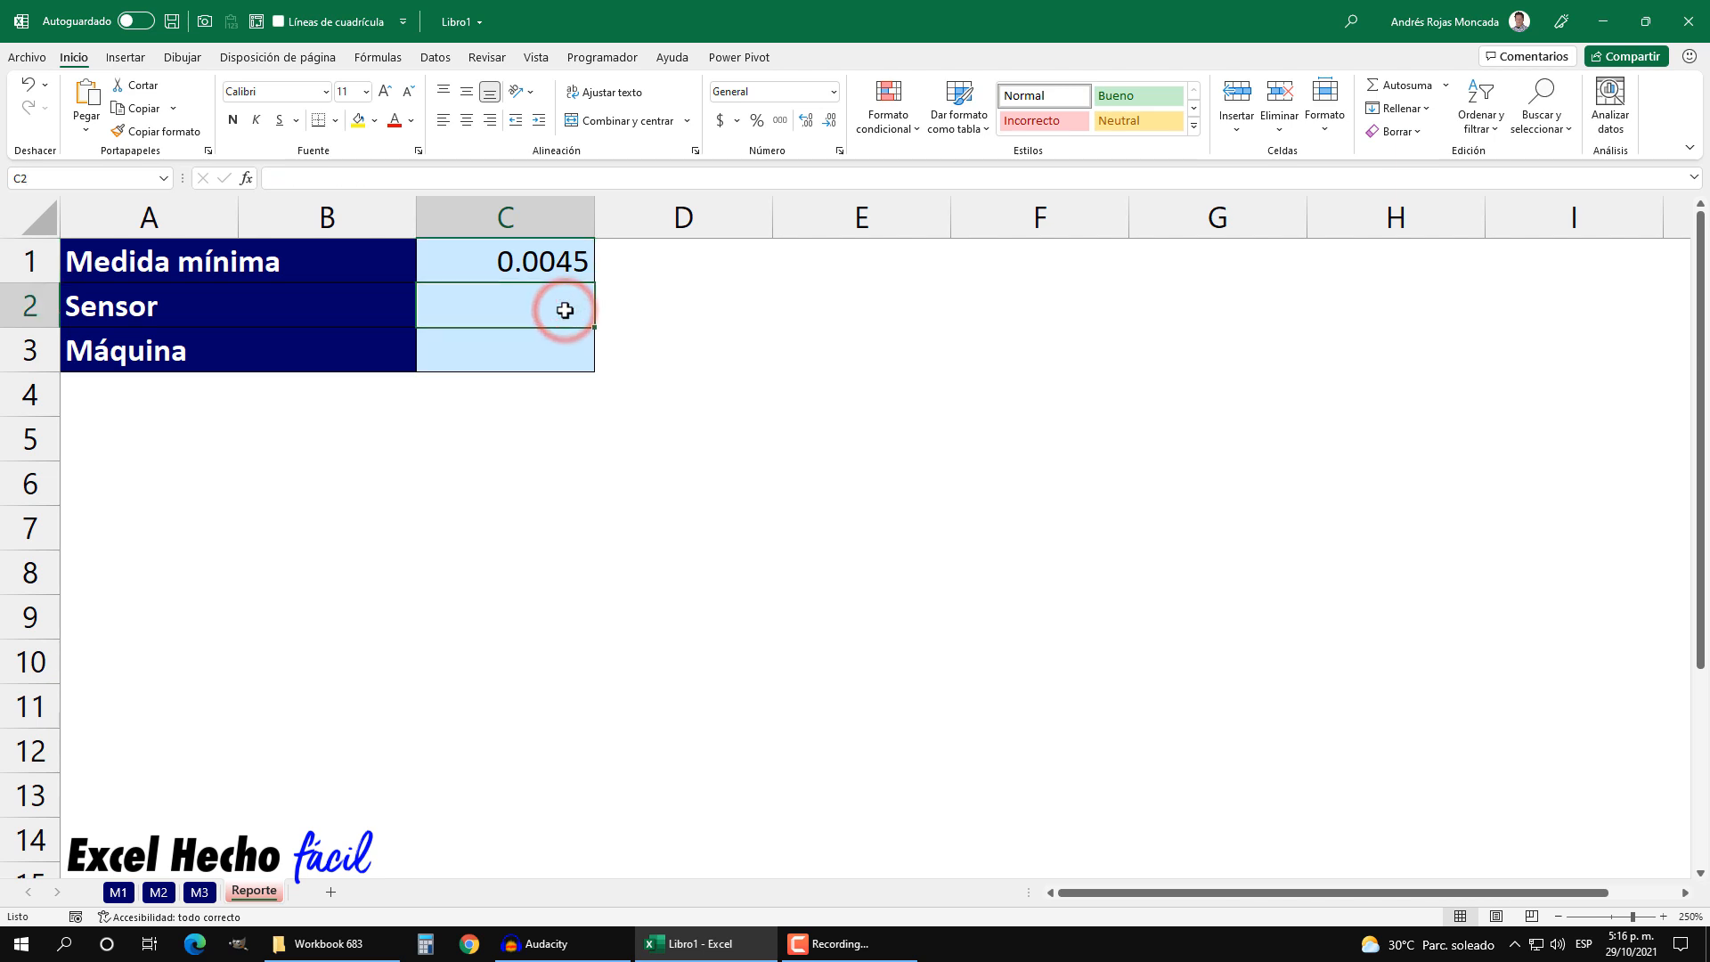
click(540, 273)
key(F2)
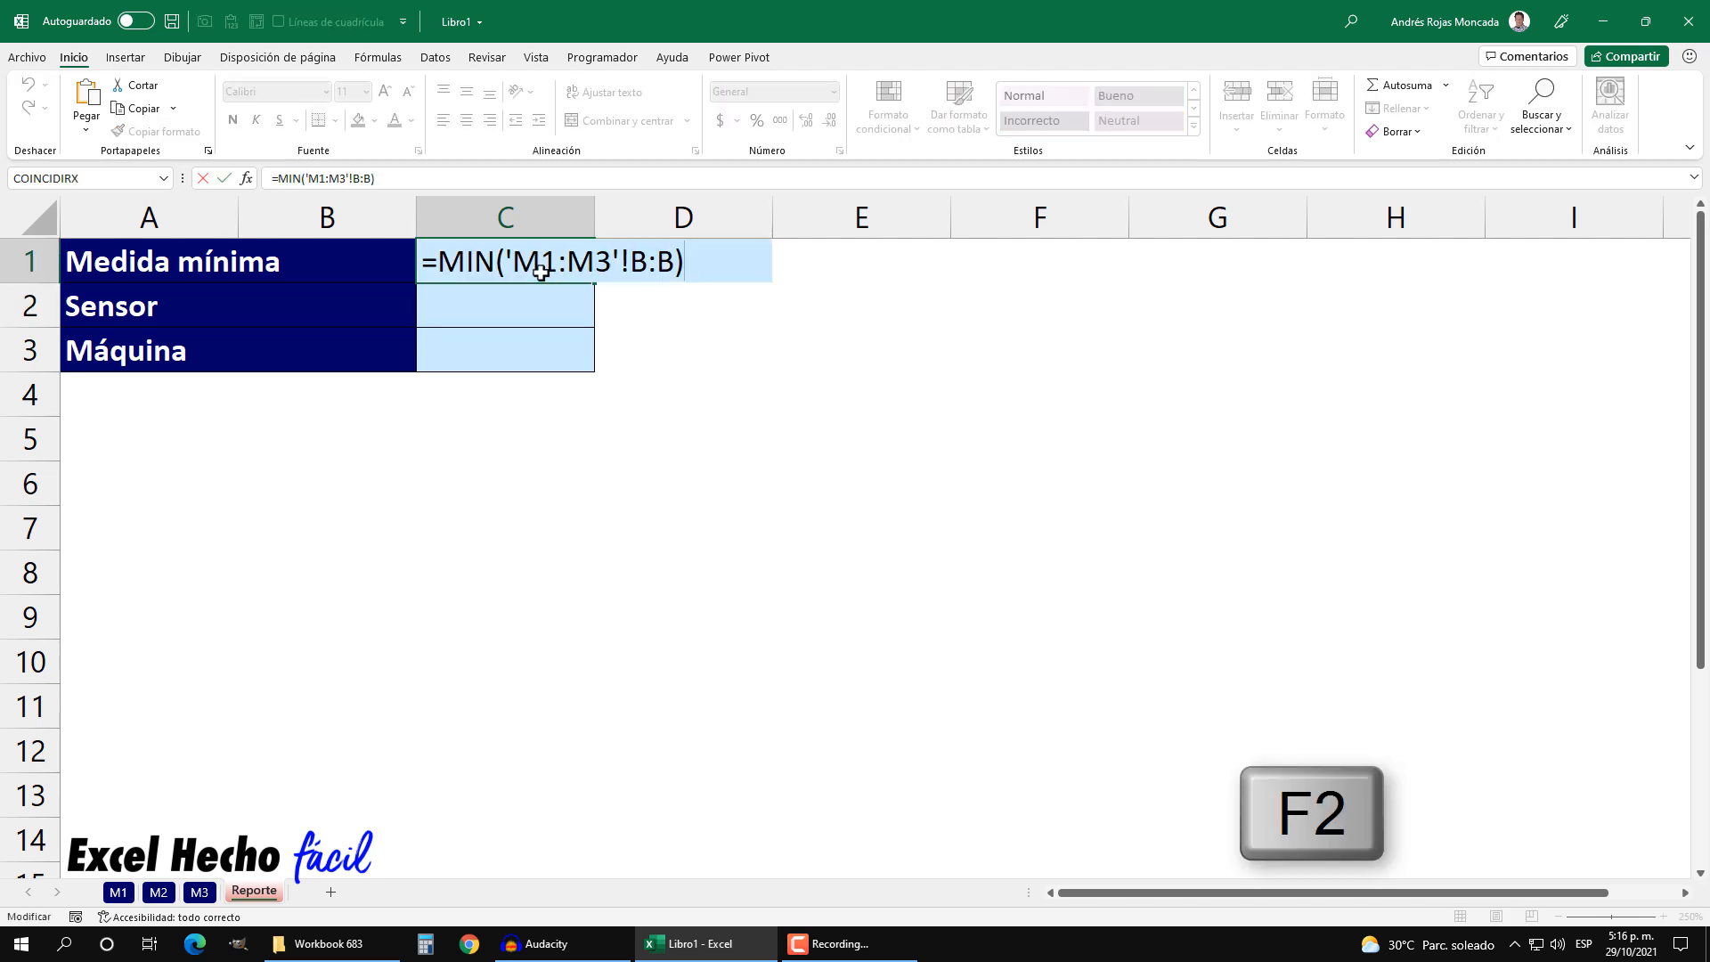
key(Escape)
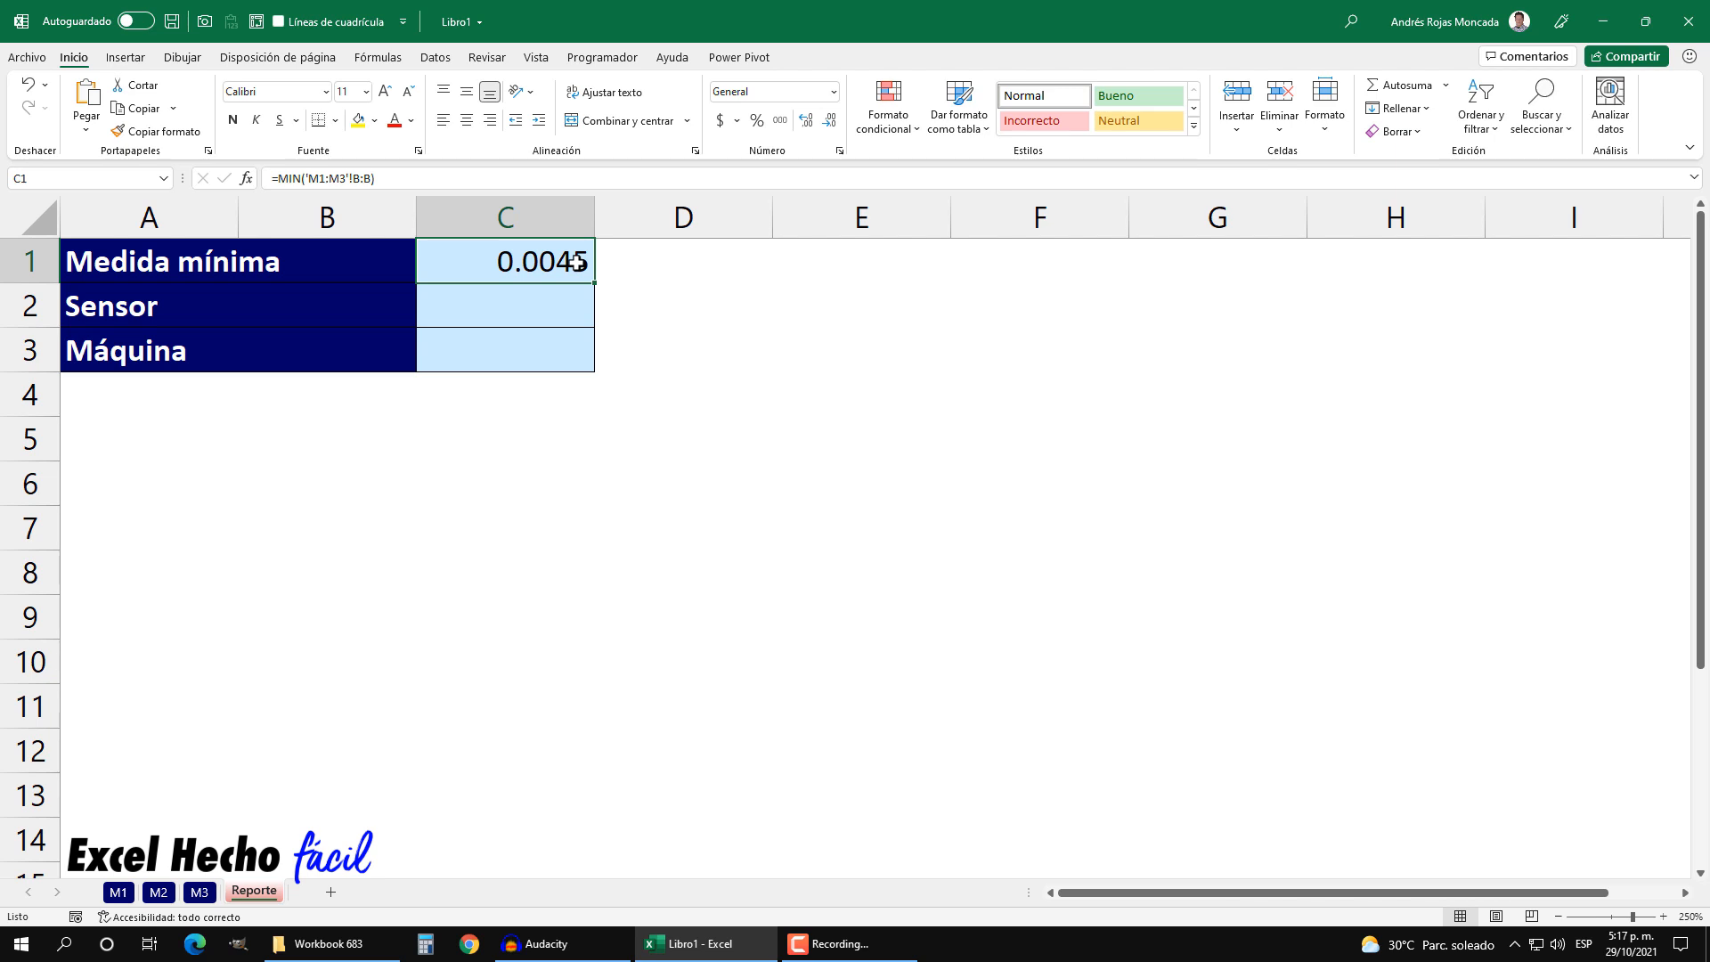
Look through the MEDIDA columns on sheets M1, M2 and M3 for the sensor and machine with the minimum measurement.
click(561, 308)
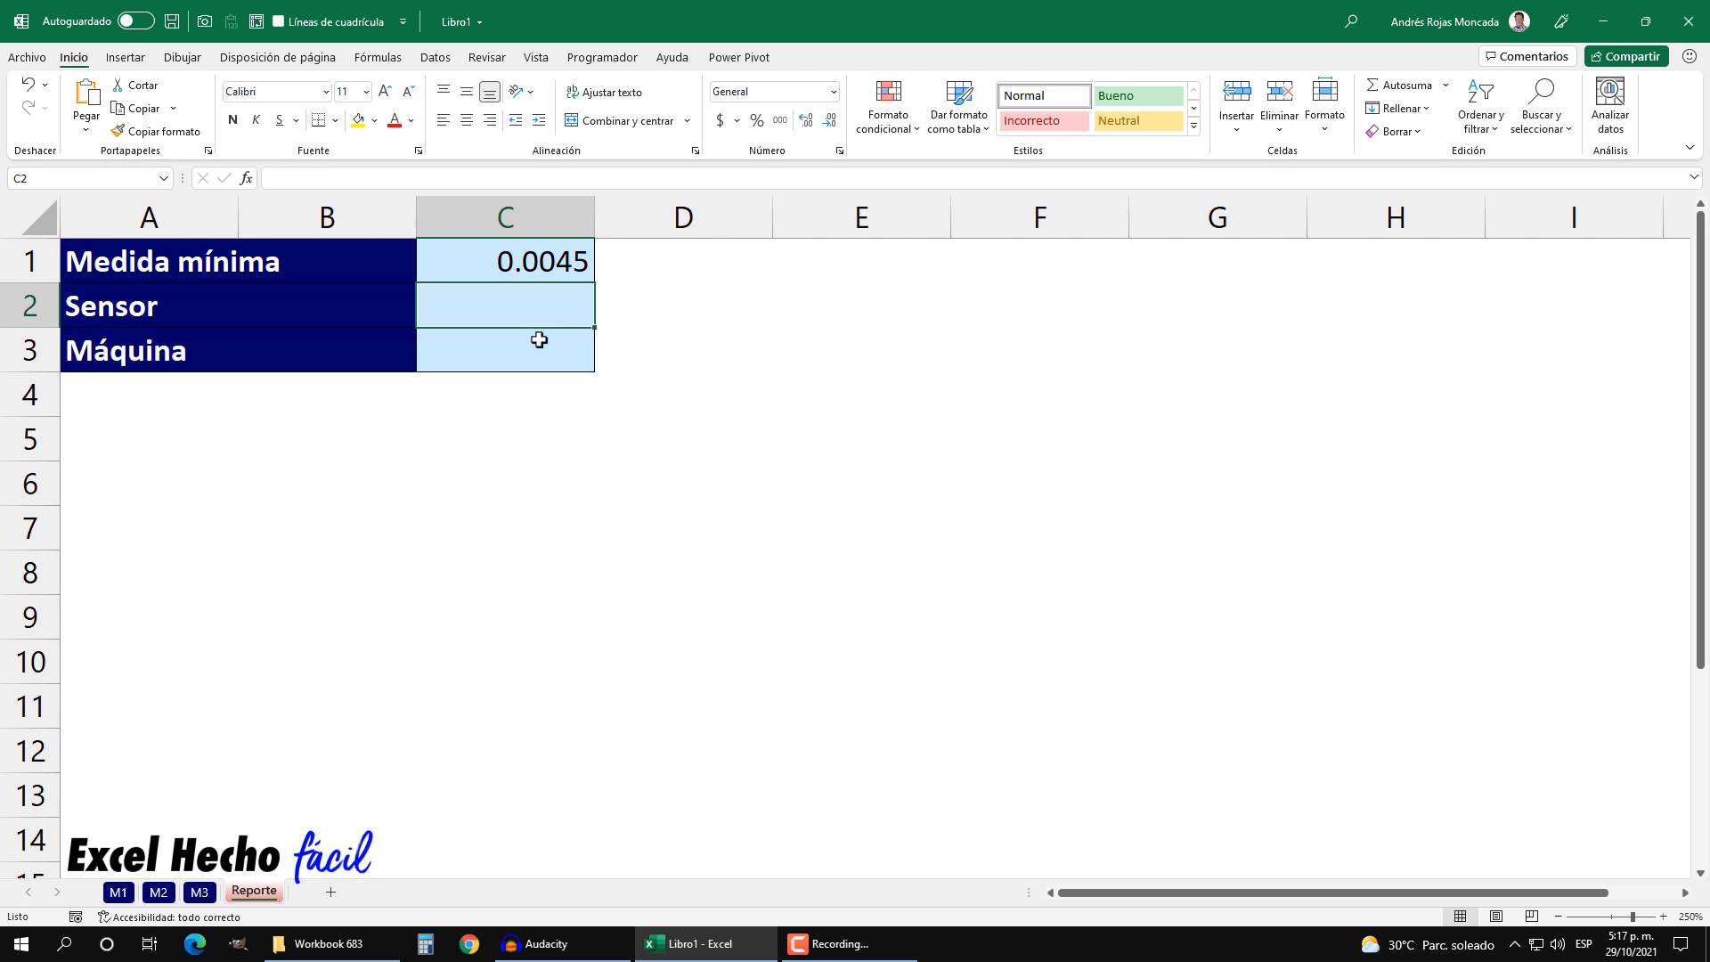
click(119, 891)
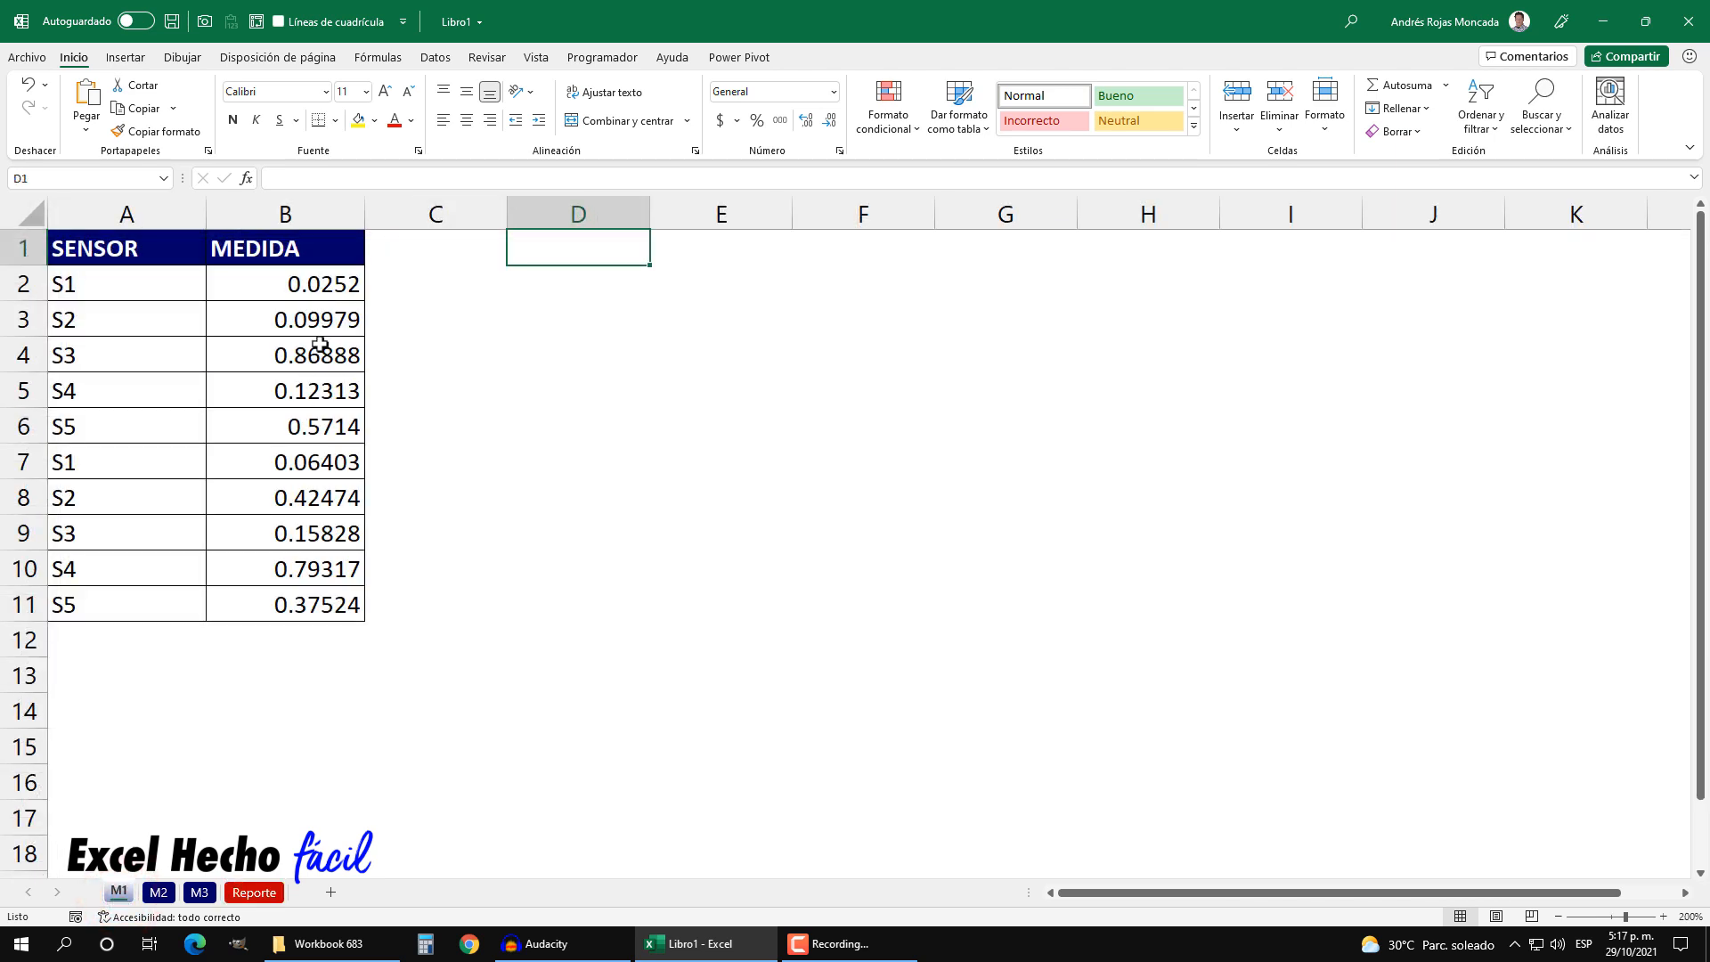
click(158, 891)
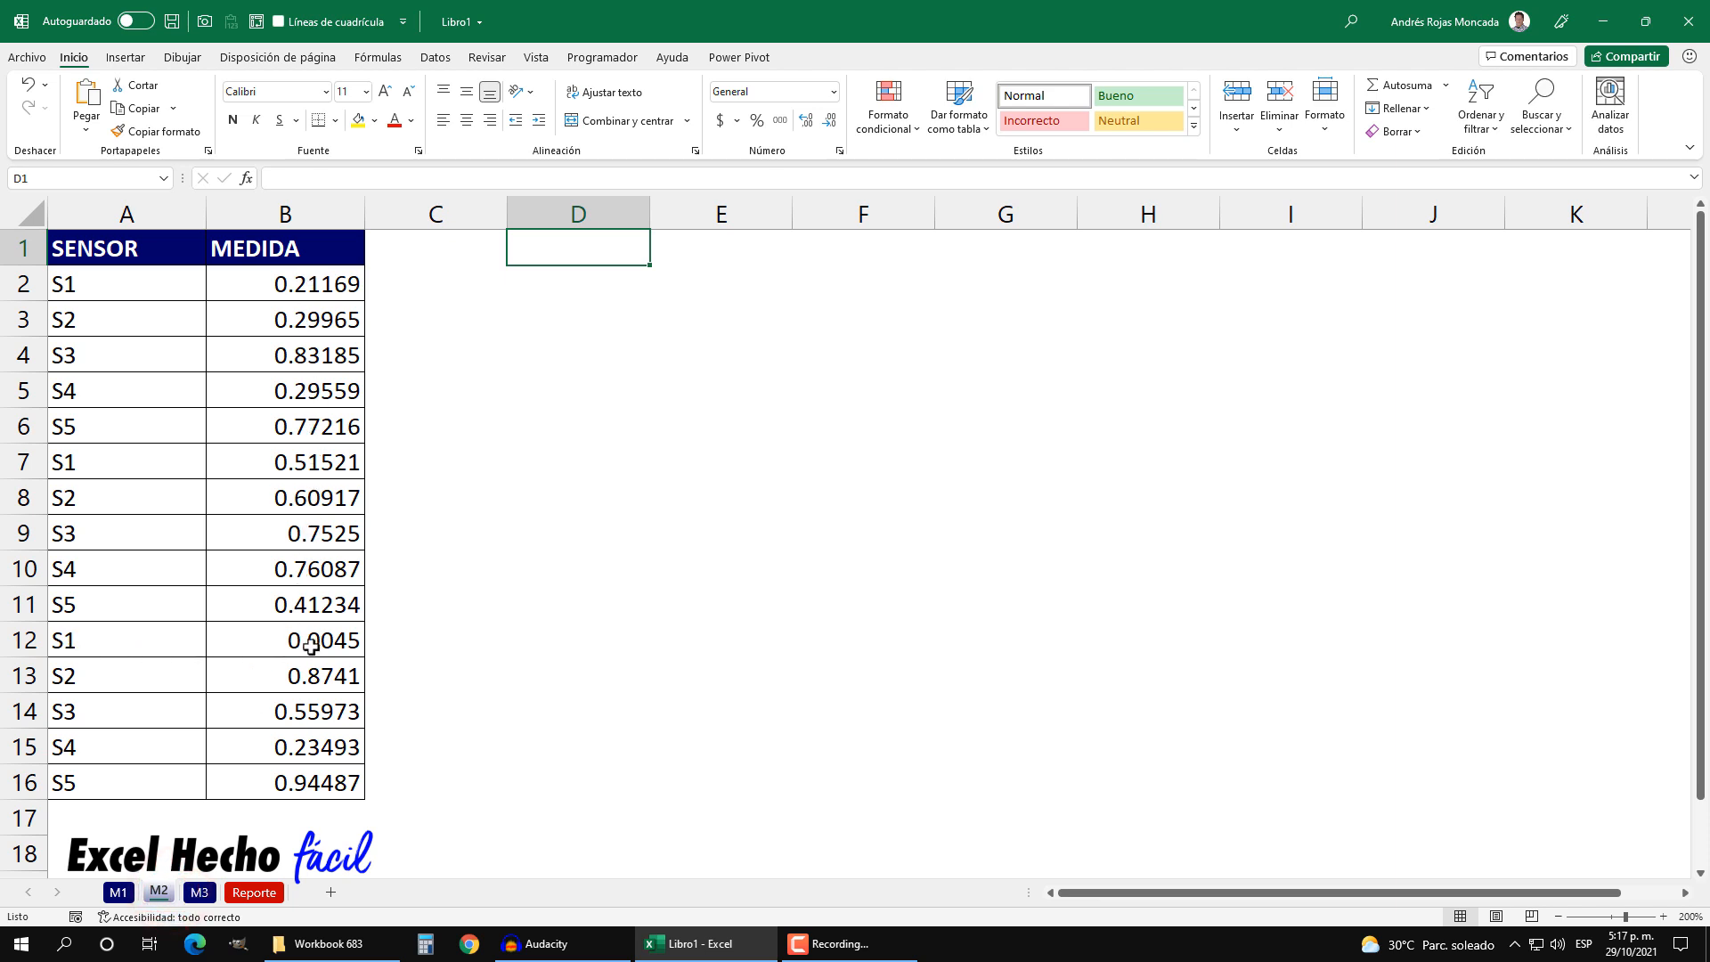
click(200, 892)
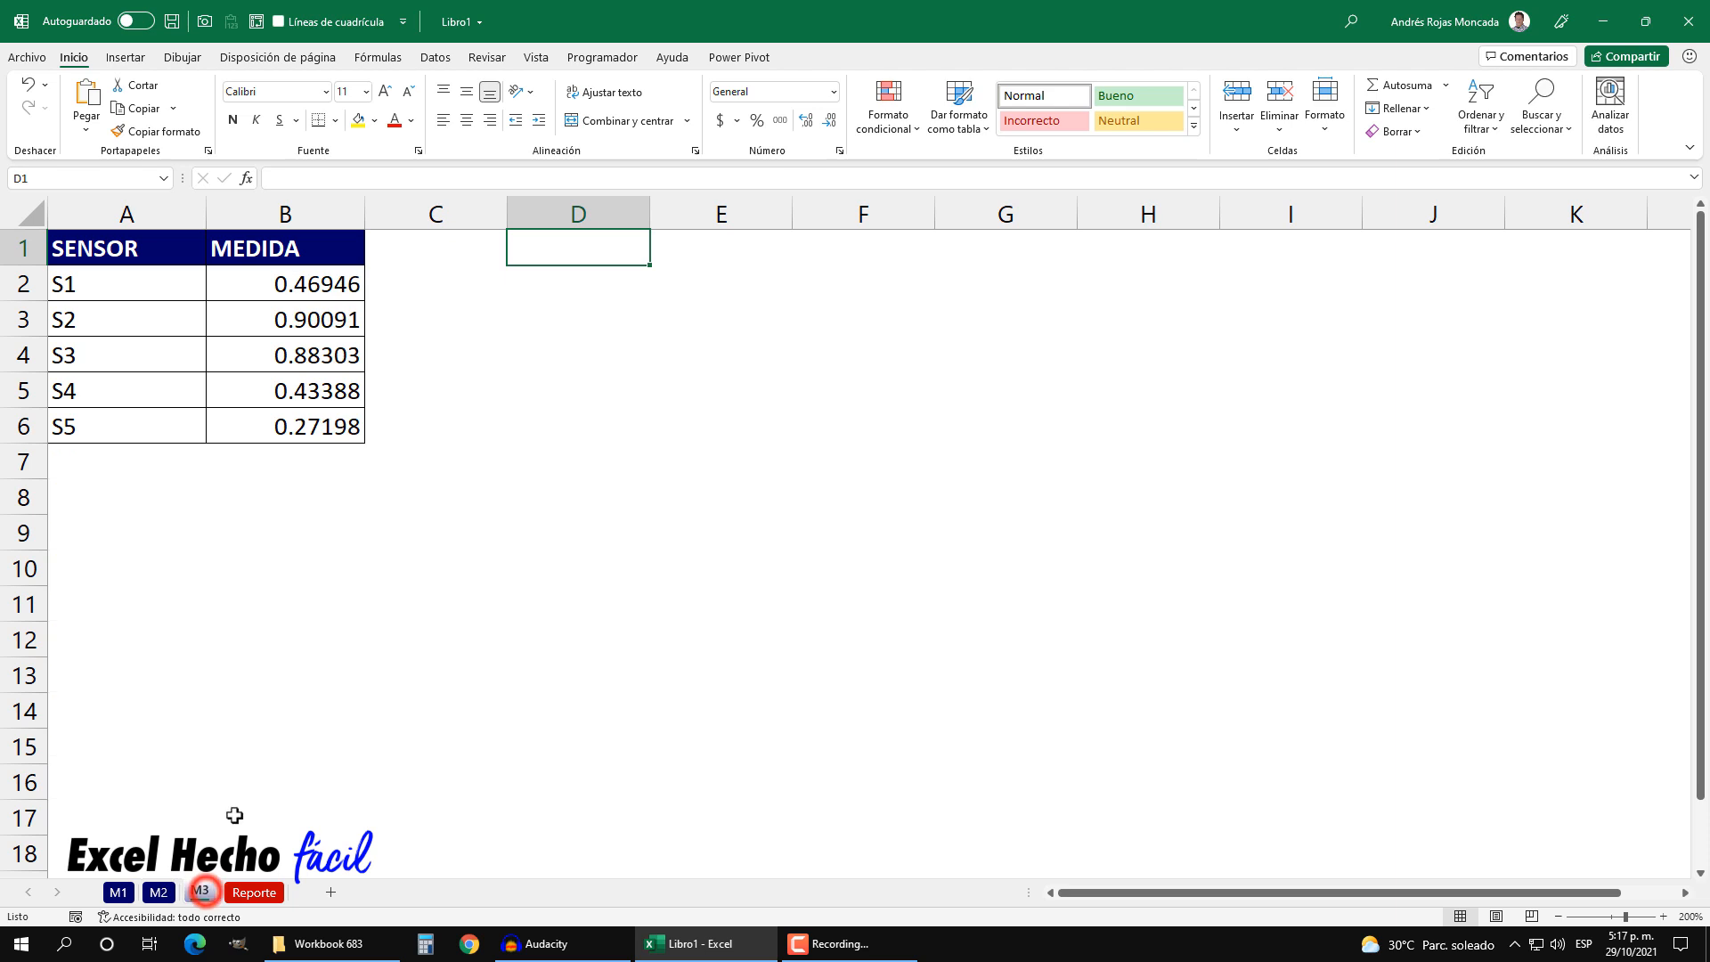
Start the Sensor formula in cell C2 of Reporte with ELEGIR, using the array {1,2,3} as its index argument.
click(254, 891)
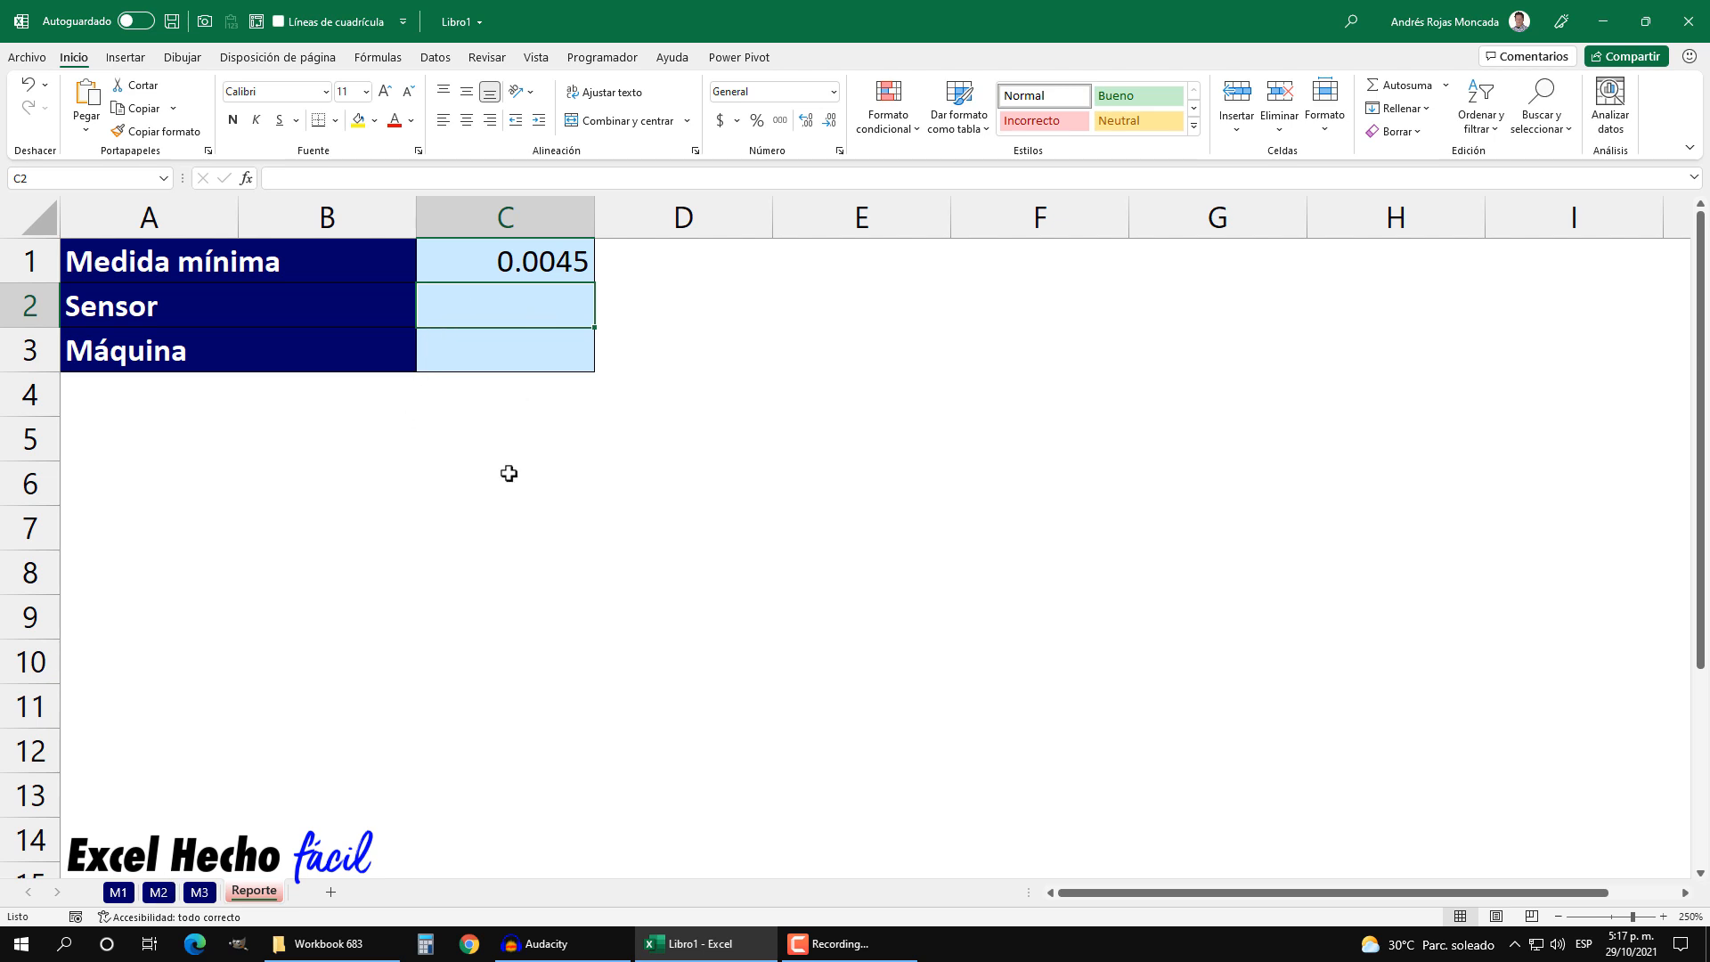
text(=el)
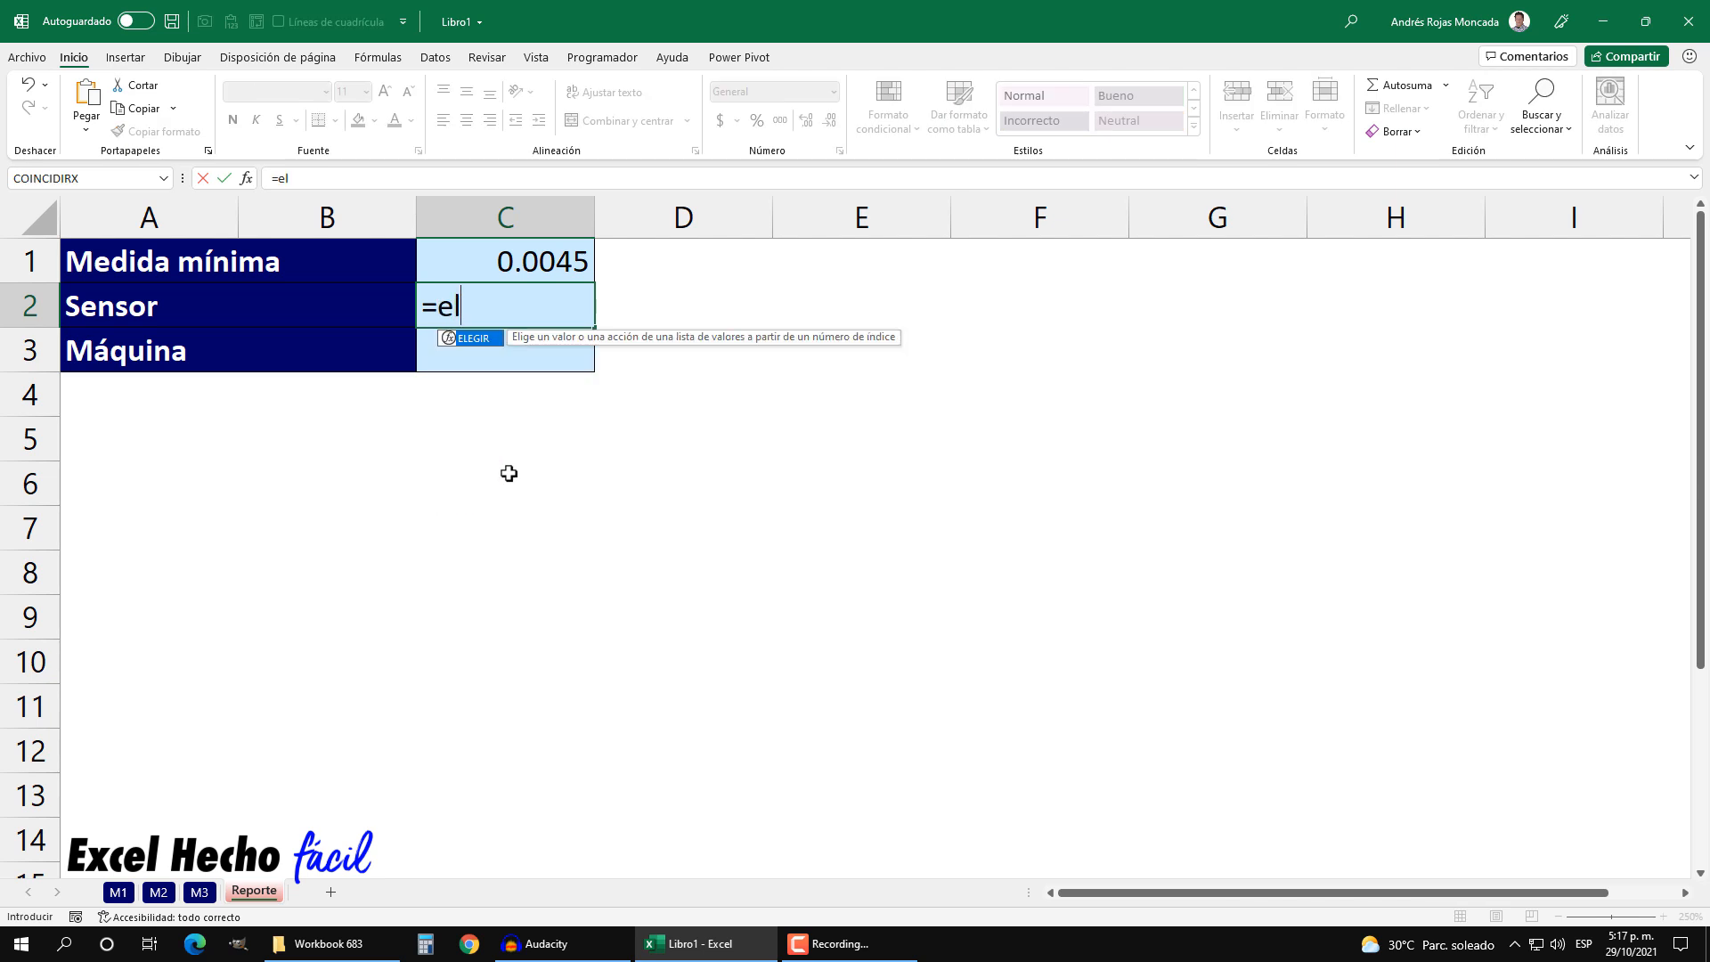
key(Tab)
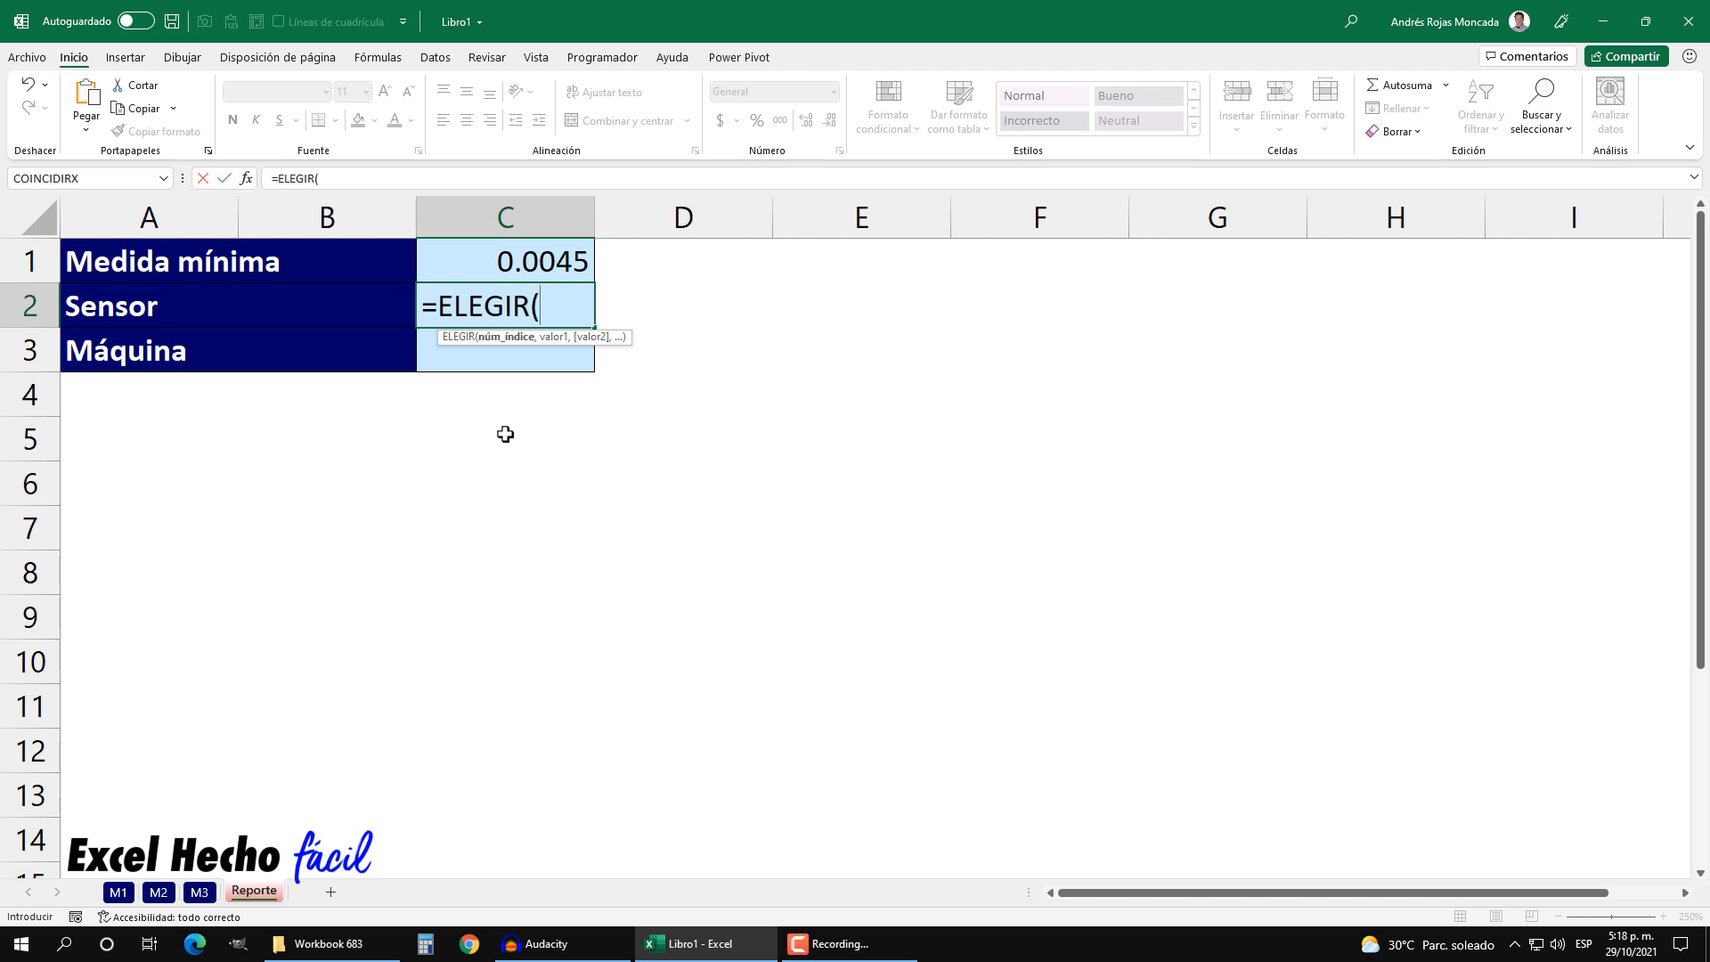
text({})
click(552, 307)
text(1,2,3)
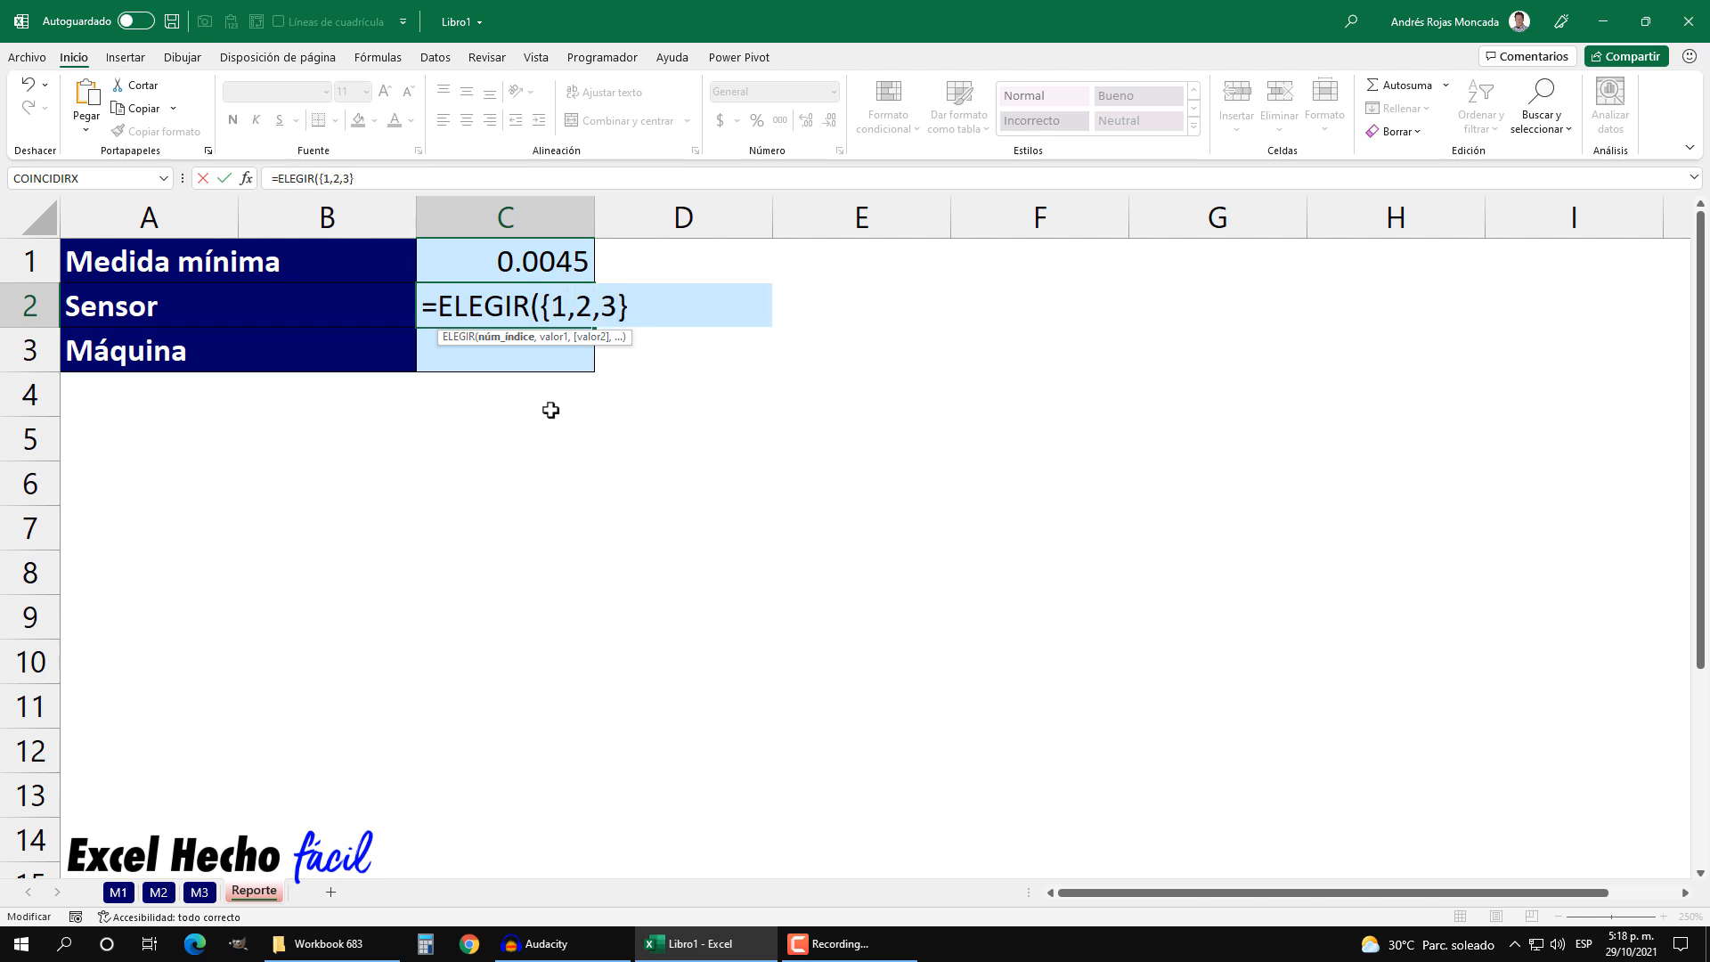
click(553, 308)
click(575, 308)
drag(581, 306, 592, 311)
click(597, 310)
double_click(611, 305)
click(642, 303)
text(,)
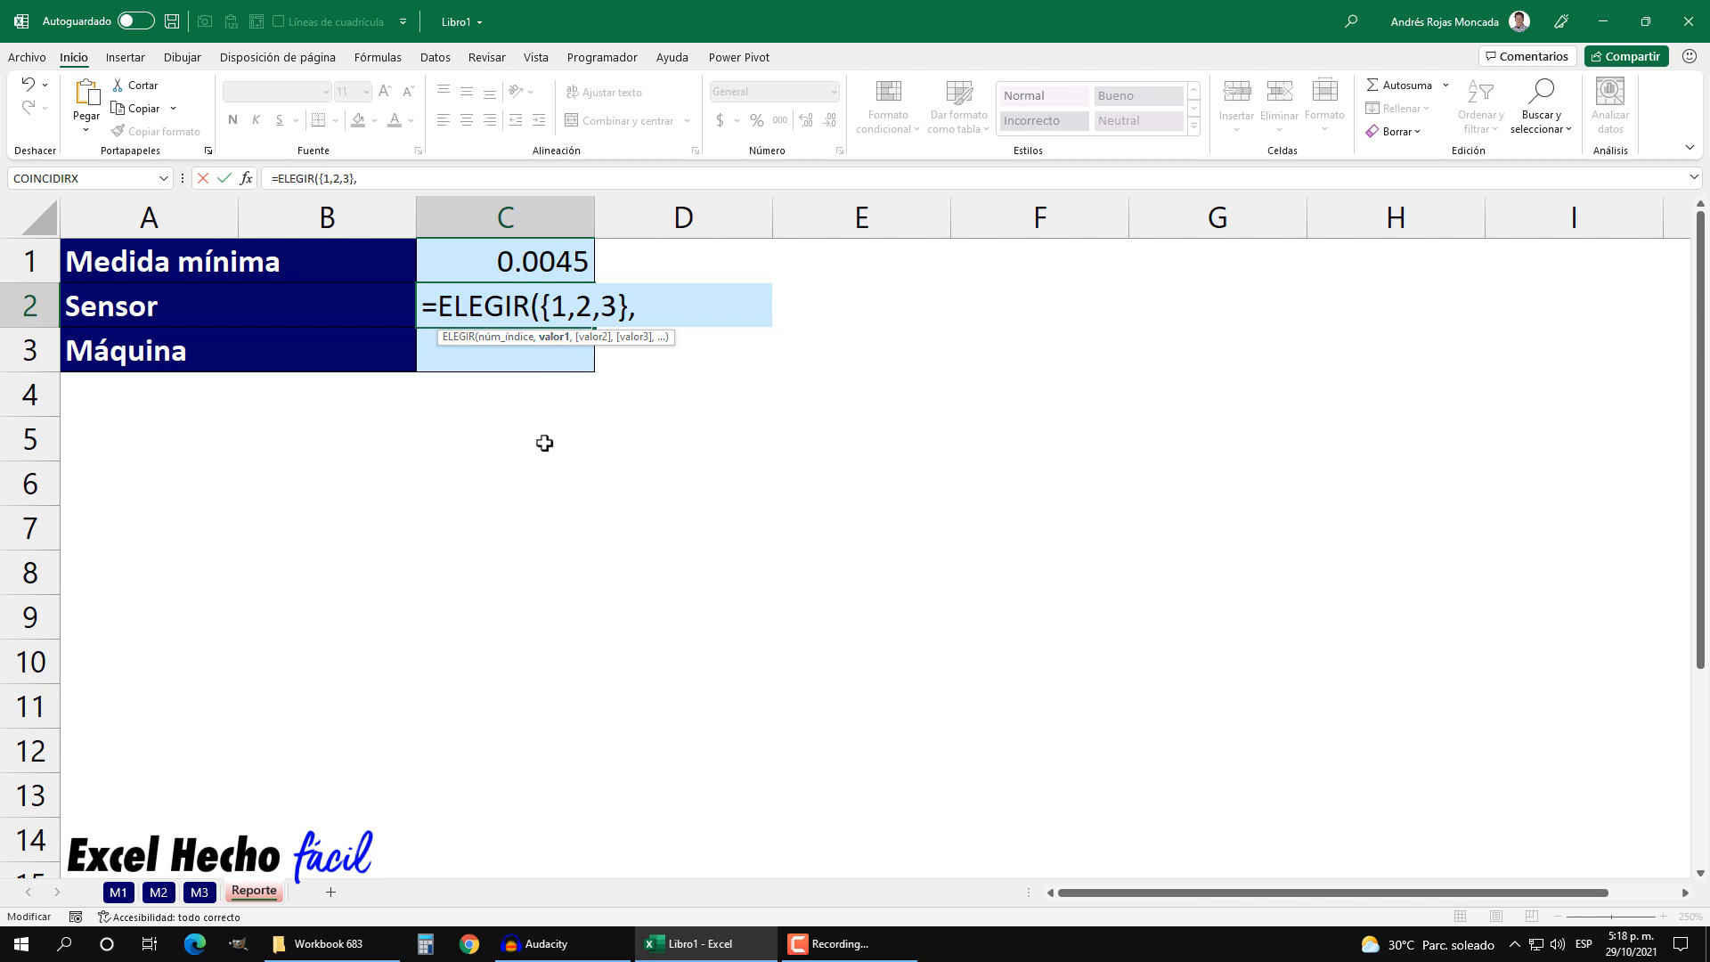
Add an INDICE function as ELEGIR's first value, with the whole SENSOR column 'M1'!A:A as its array.
text(ind)
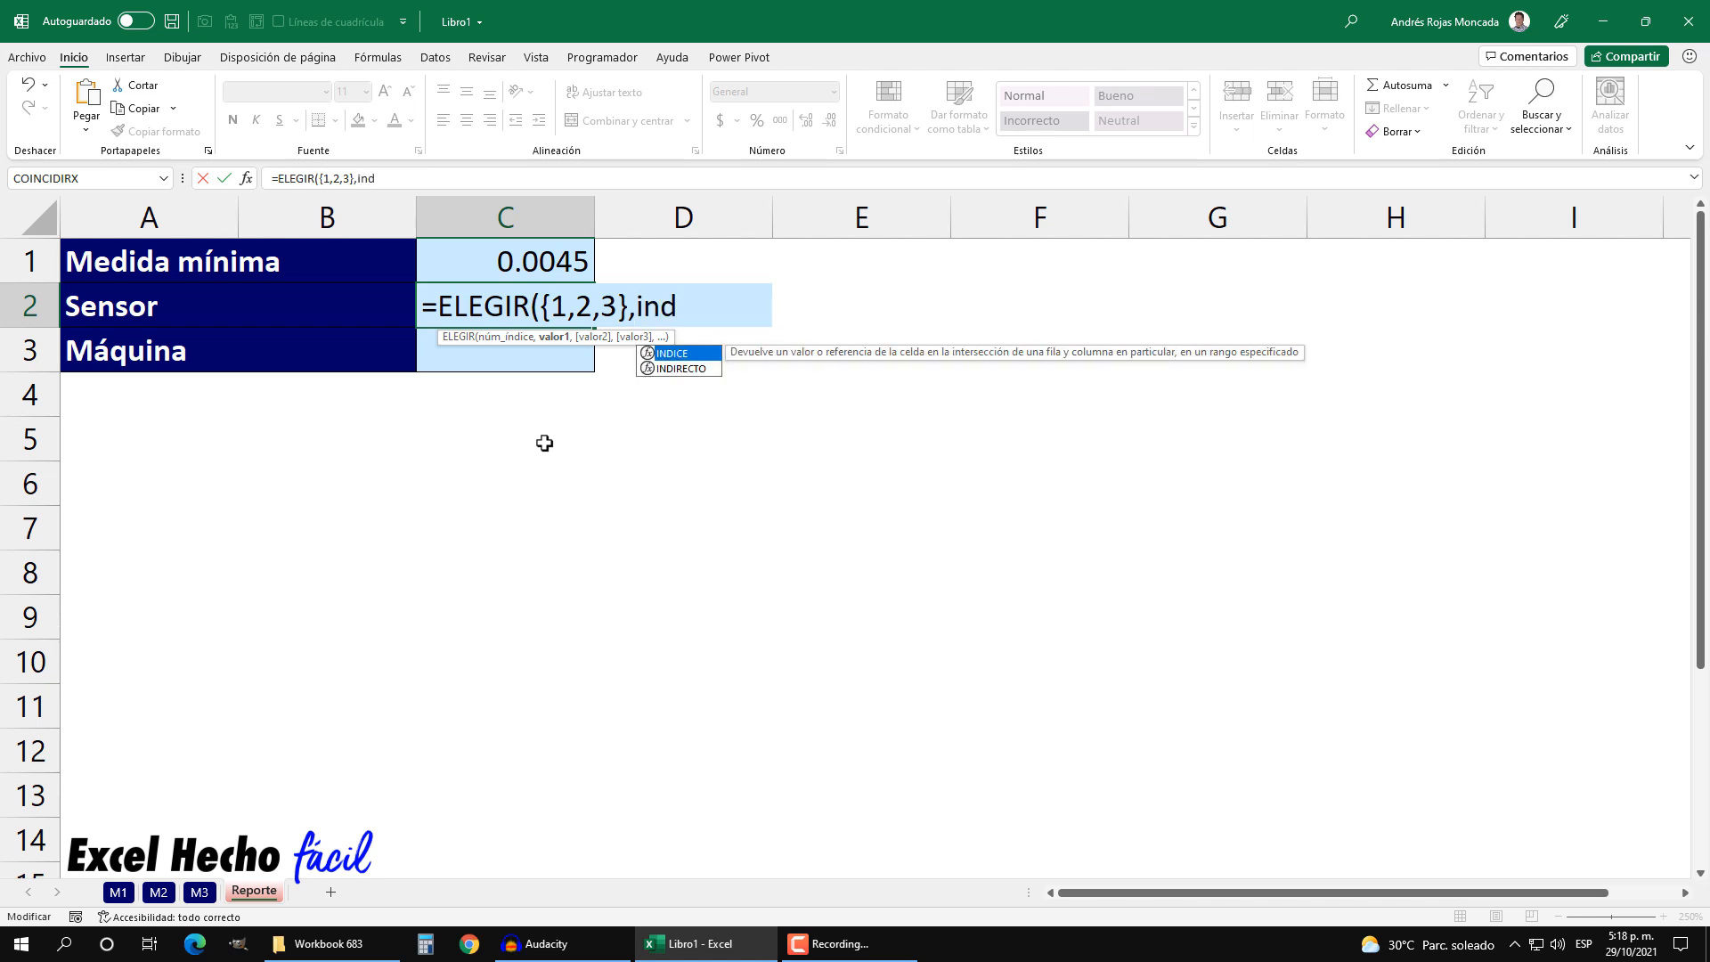
key(Tab)
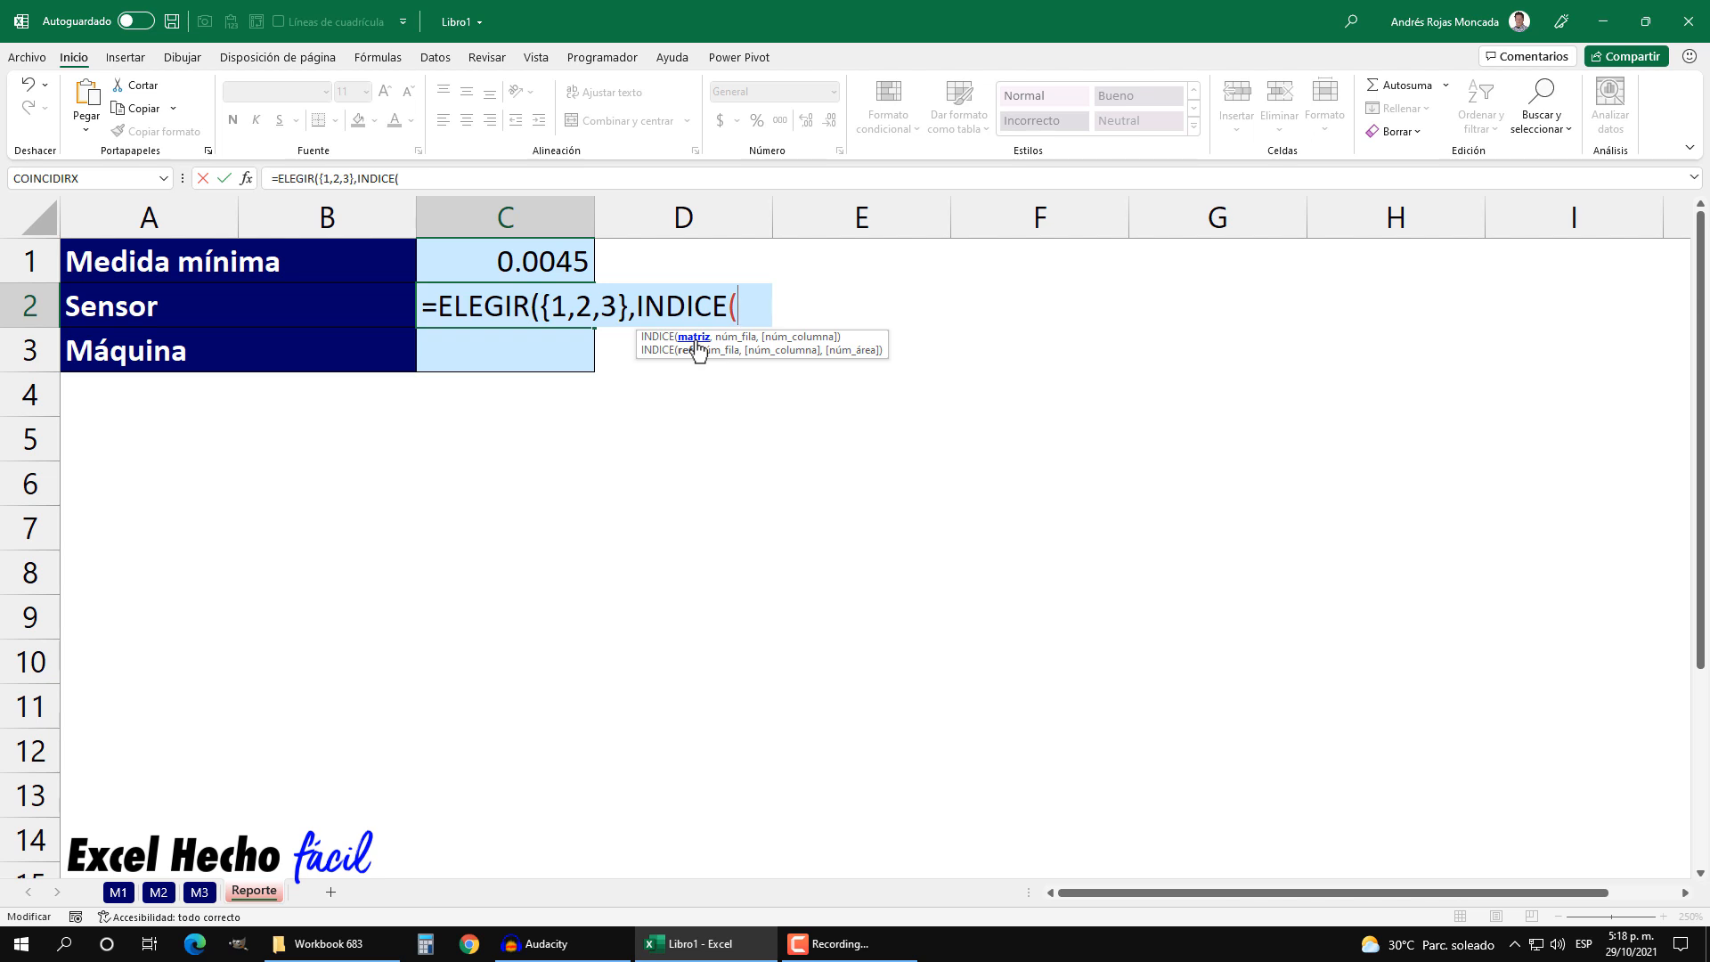
click(122, 893)
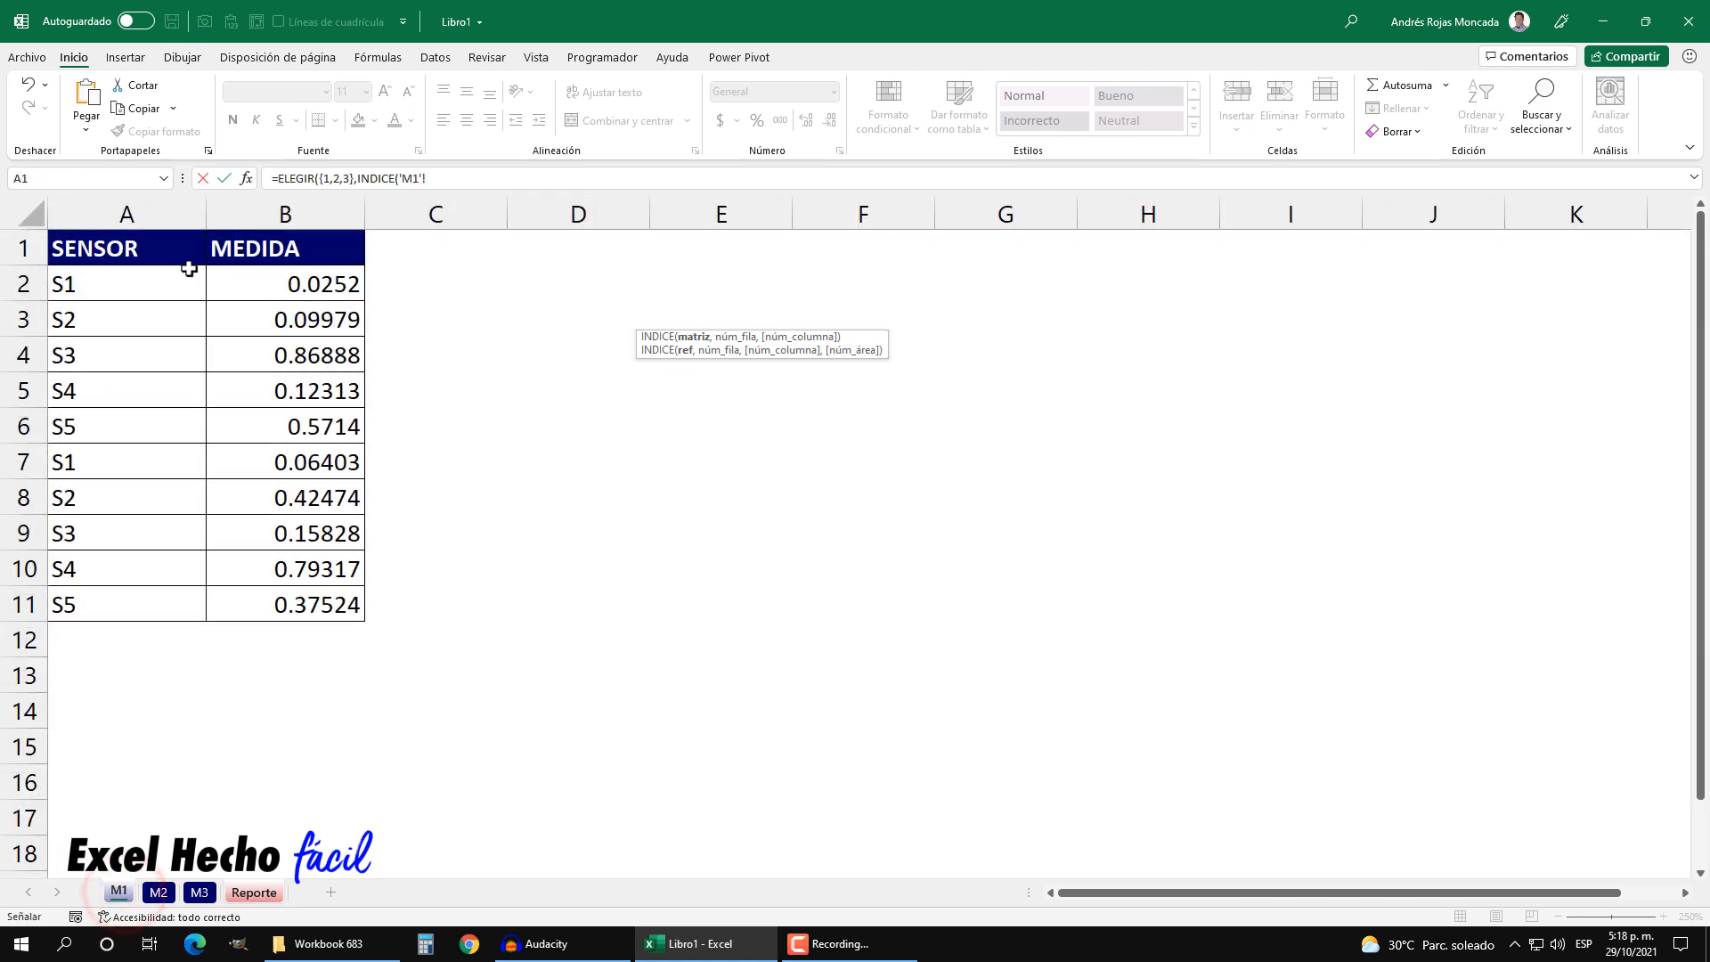
click(163, 213)
click(475, 182)
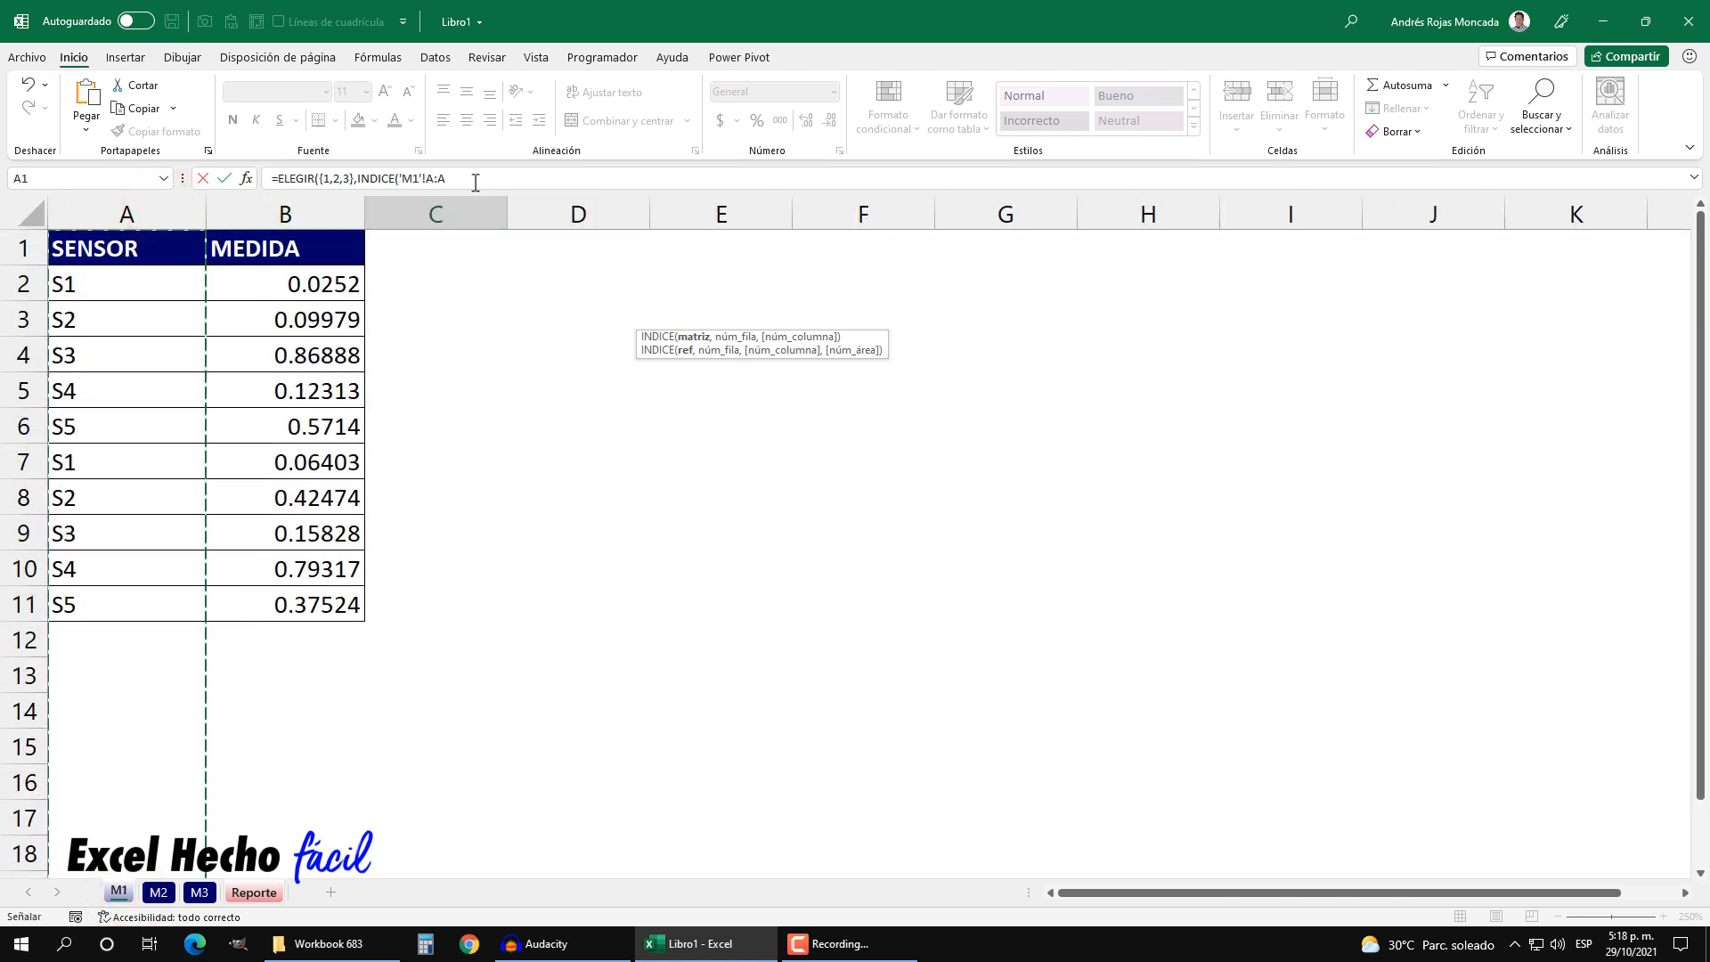
click(472, 180)
click(256, 892)
click(861, 523)
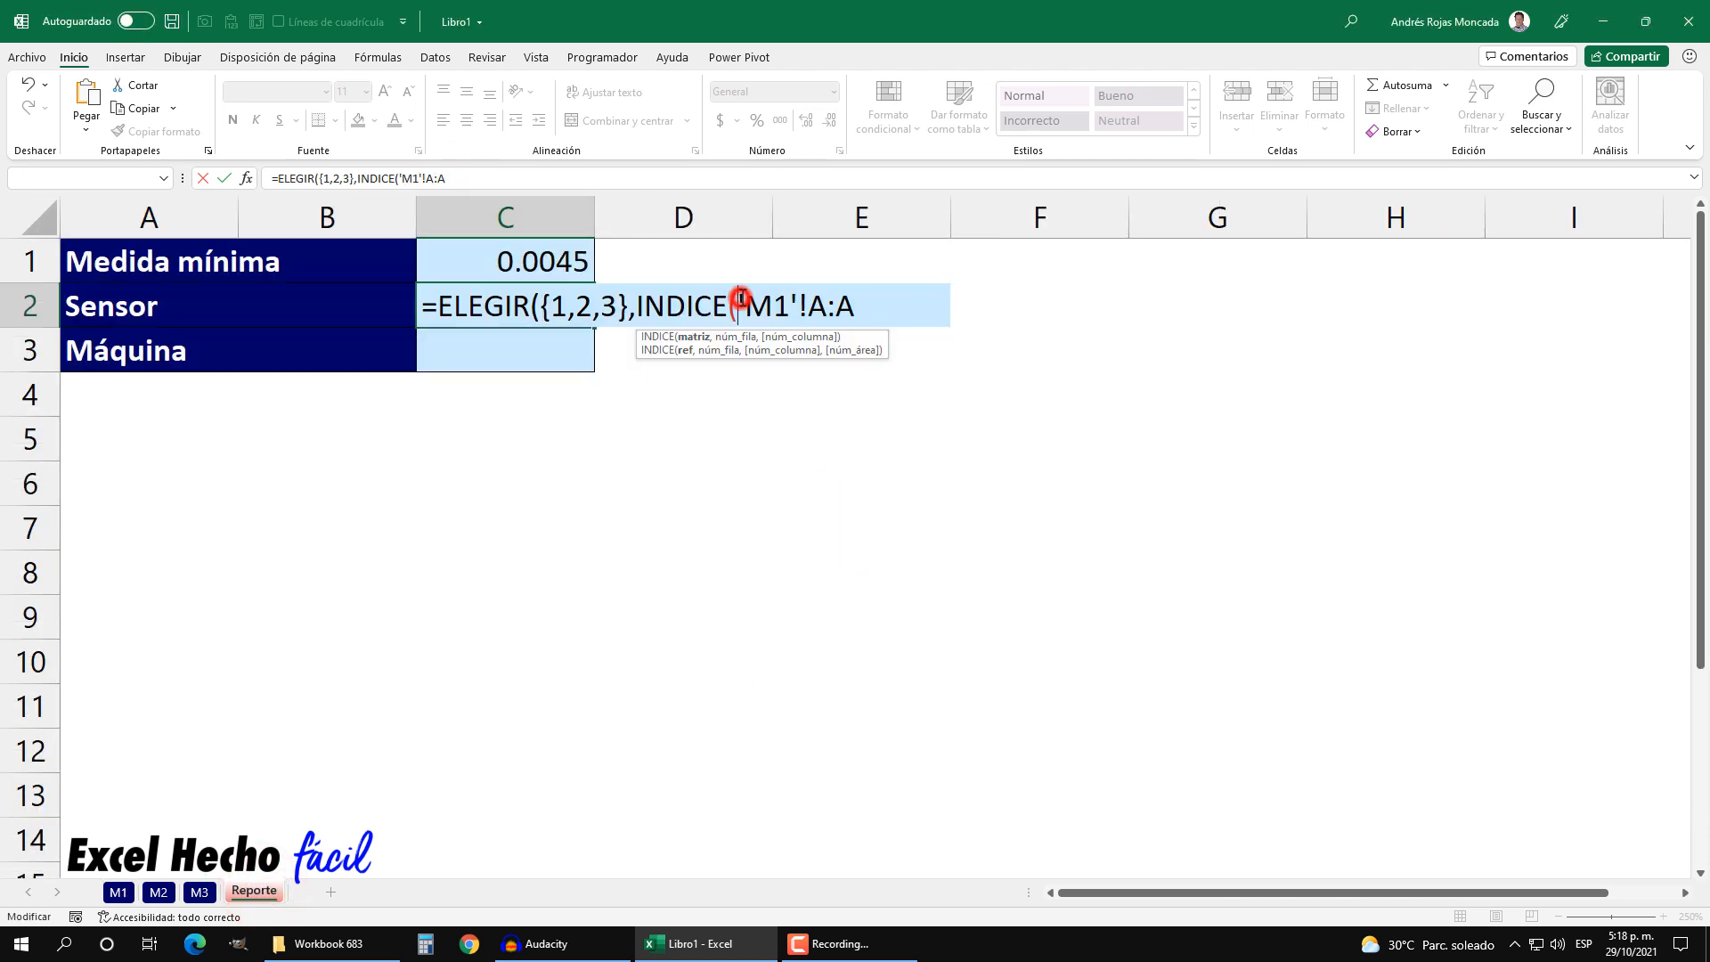
click(692, 337)
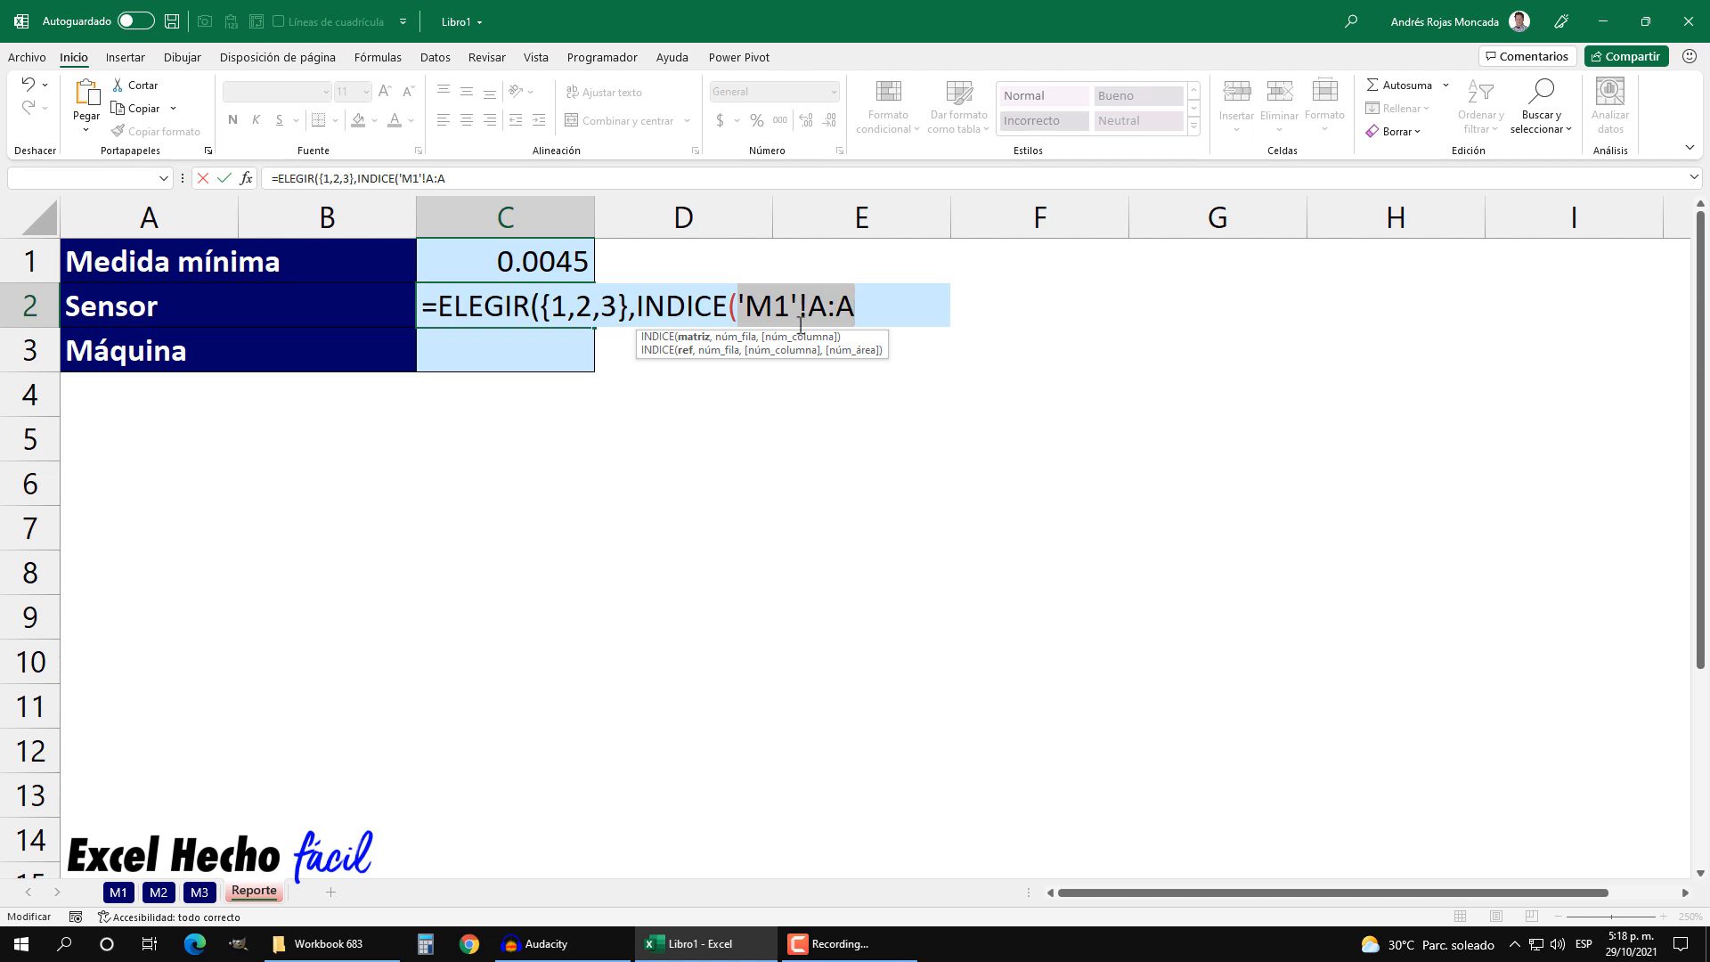
Nest COINCIDIR as INDICE's row number, with C1 as the lookup value and no Reporte! sheet prefix.
click(853, 305)
text(,coi)
key(Tab)
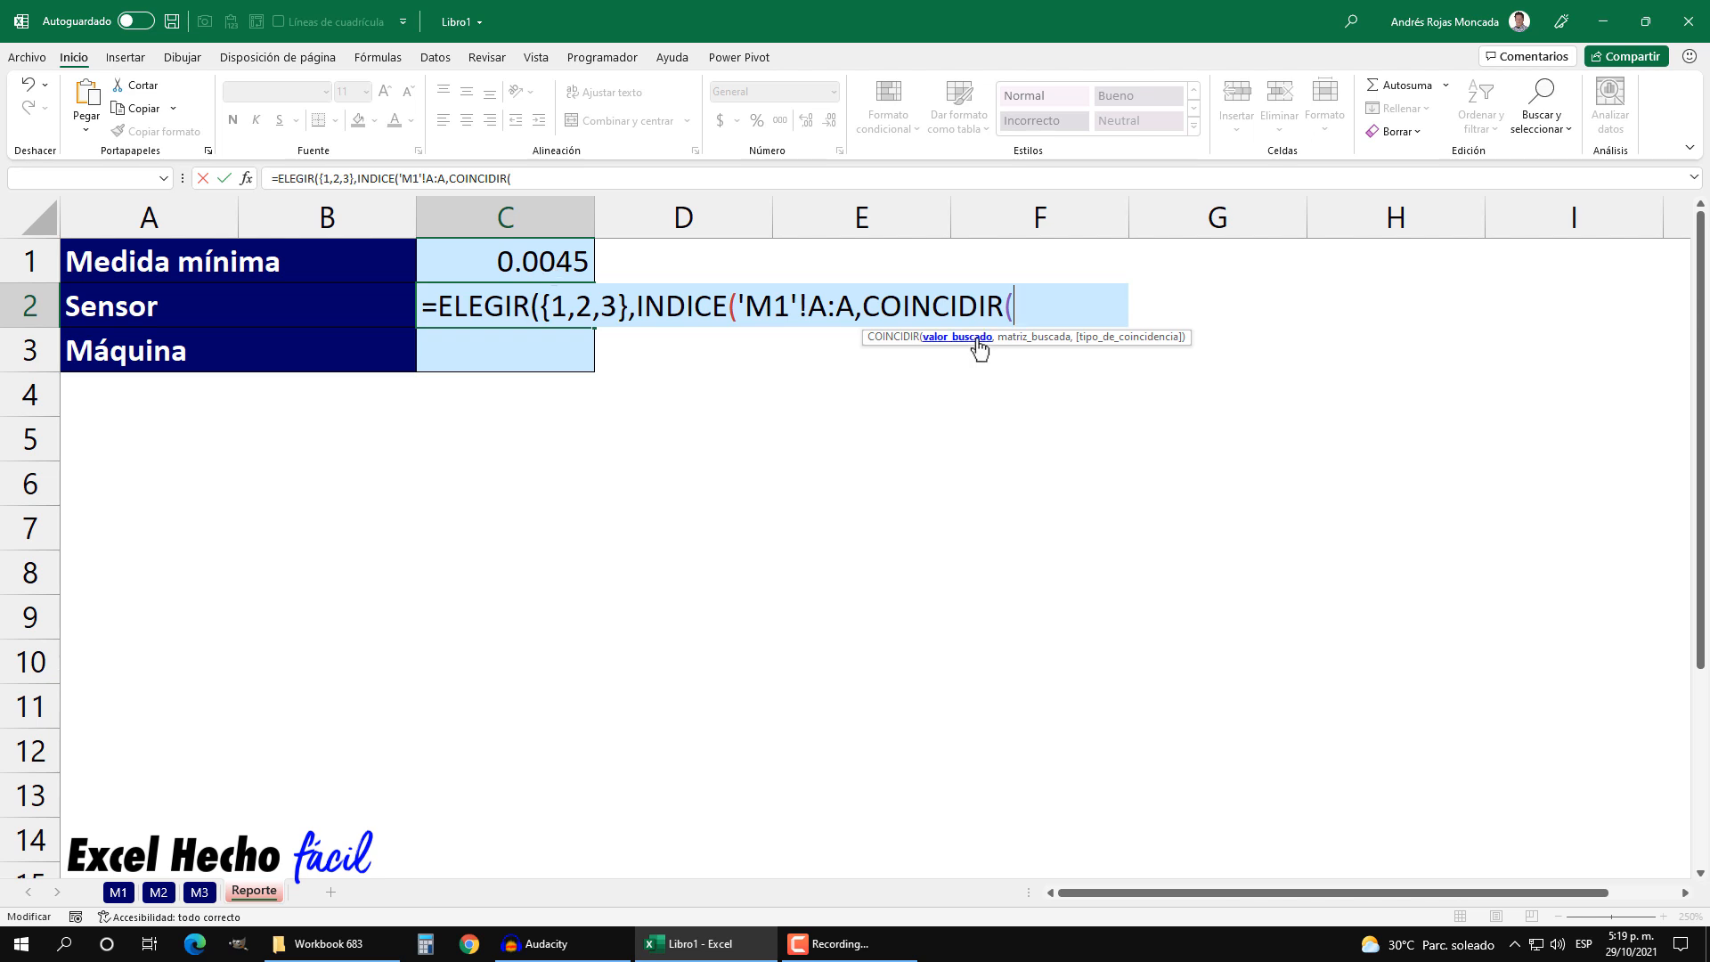
click(517, 256)
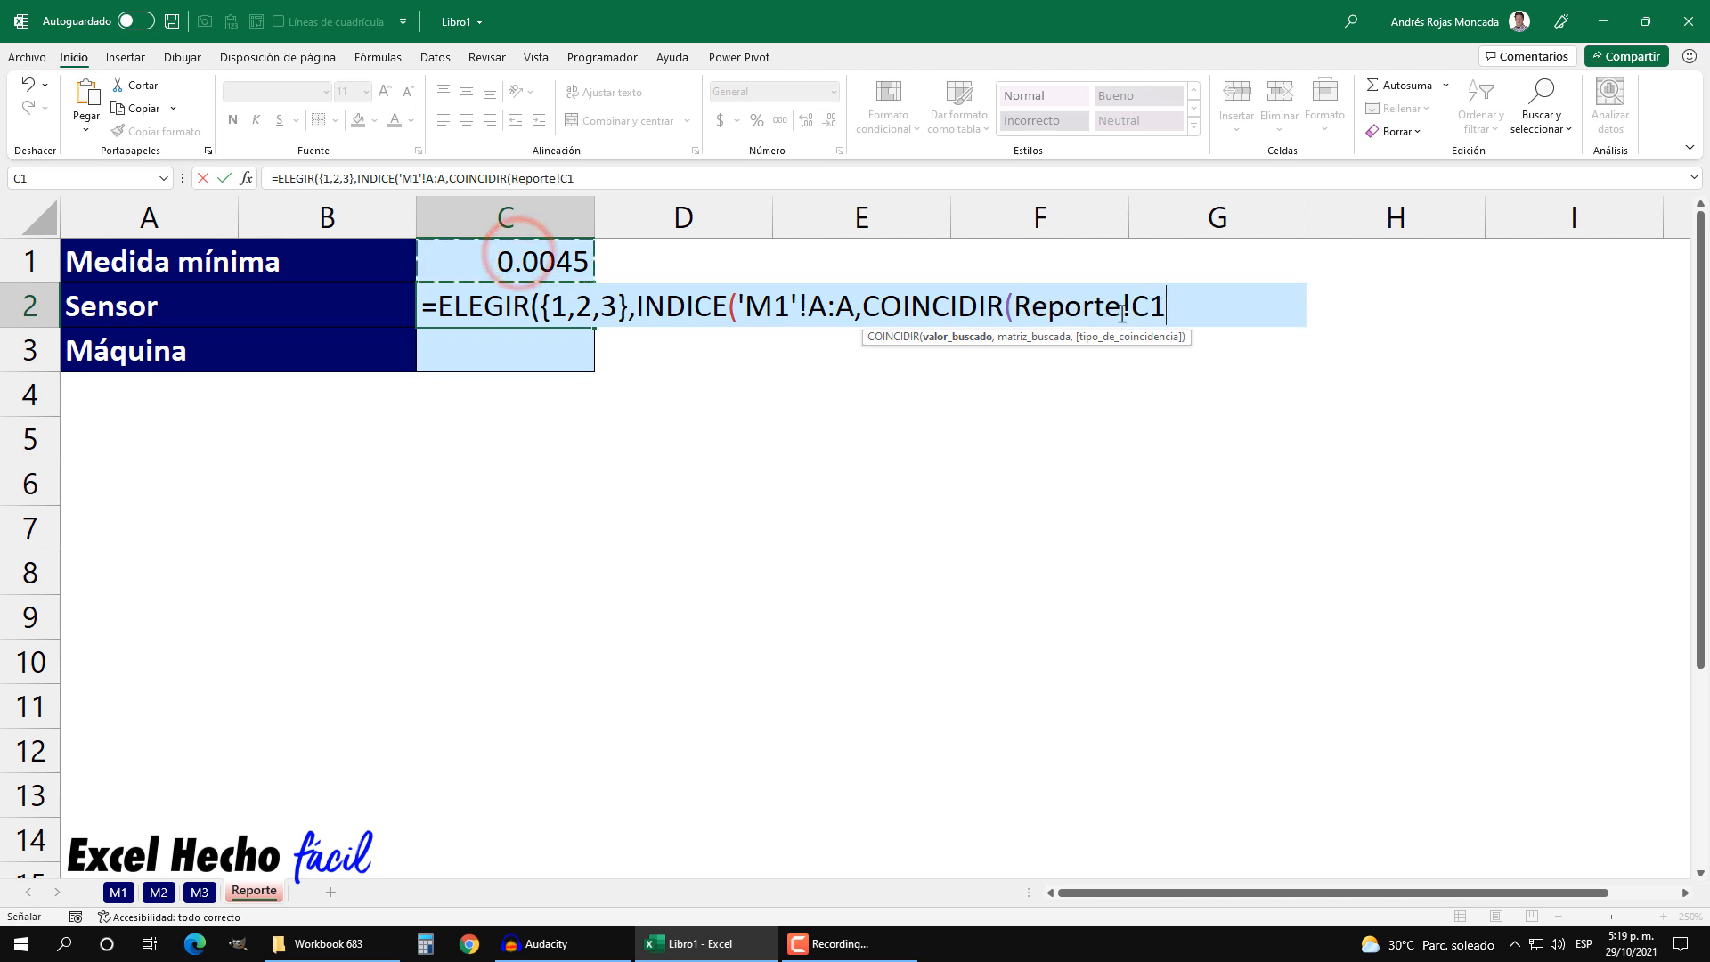
drag(1128, 305, 1014, 305)
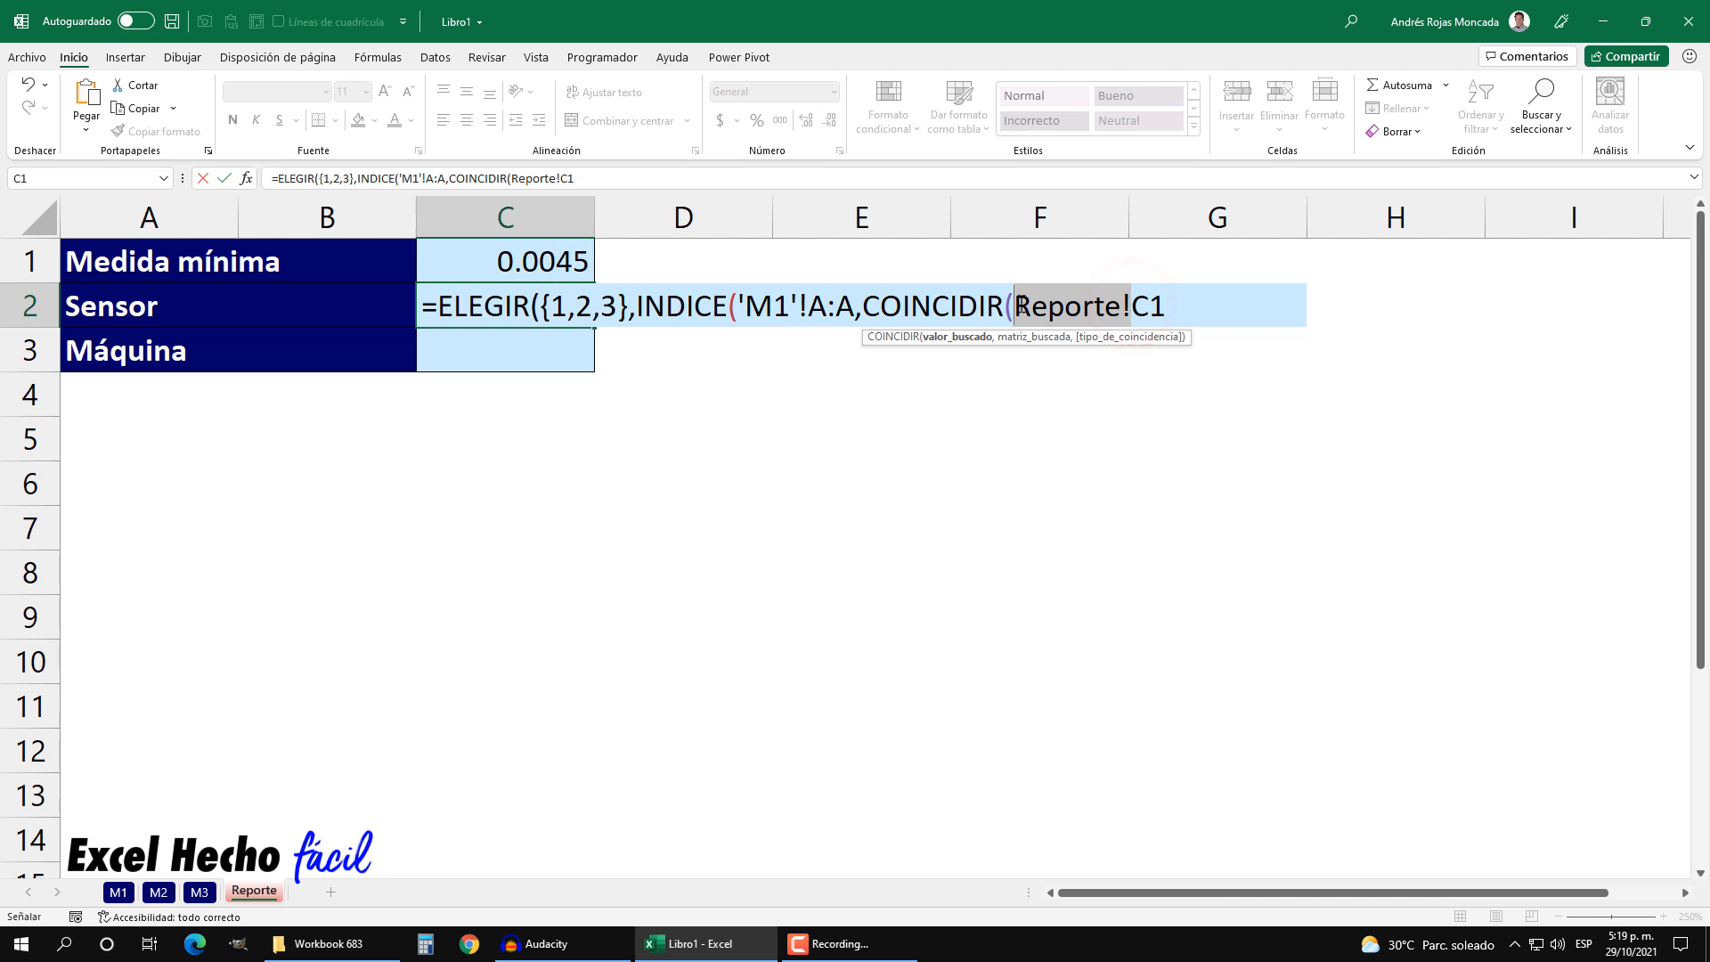
key(BackSpace)
click(1066, 303)
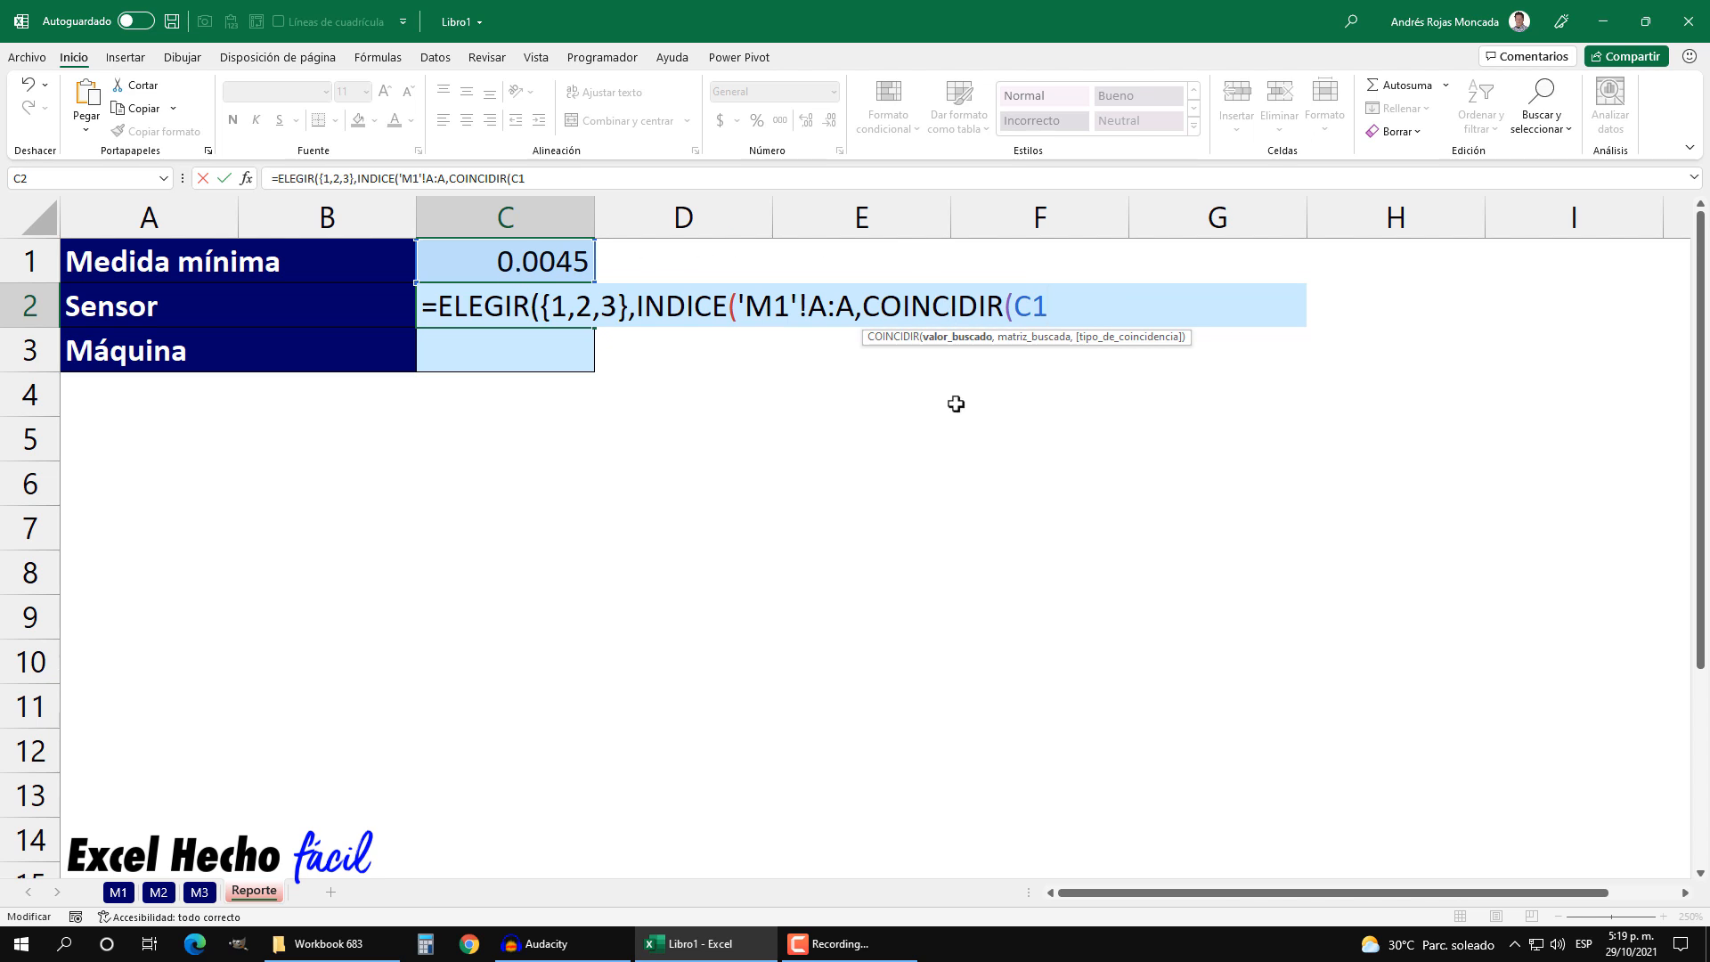
Reuse the M1 column reference as COINCIDIR's lookup array and change it to 'M1'!B:B.
text(,)
click(855, 306)
drag(855, 307, 740, 306)
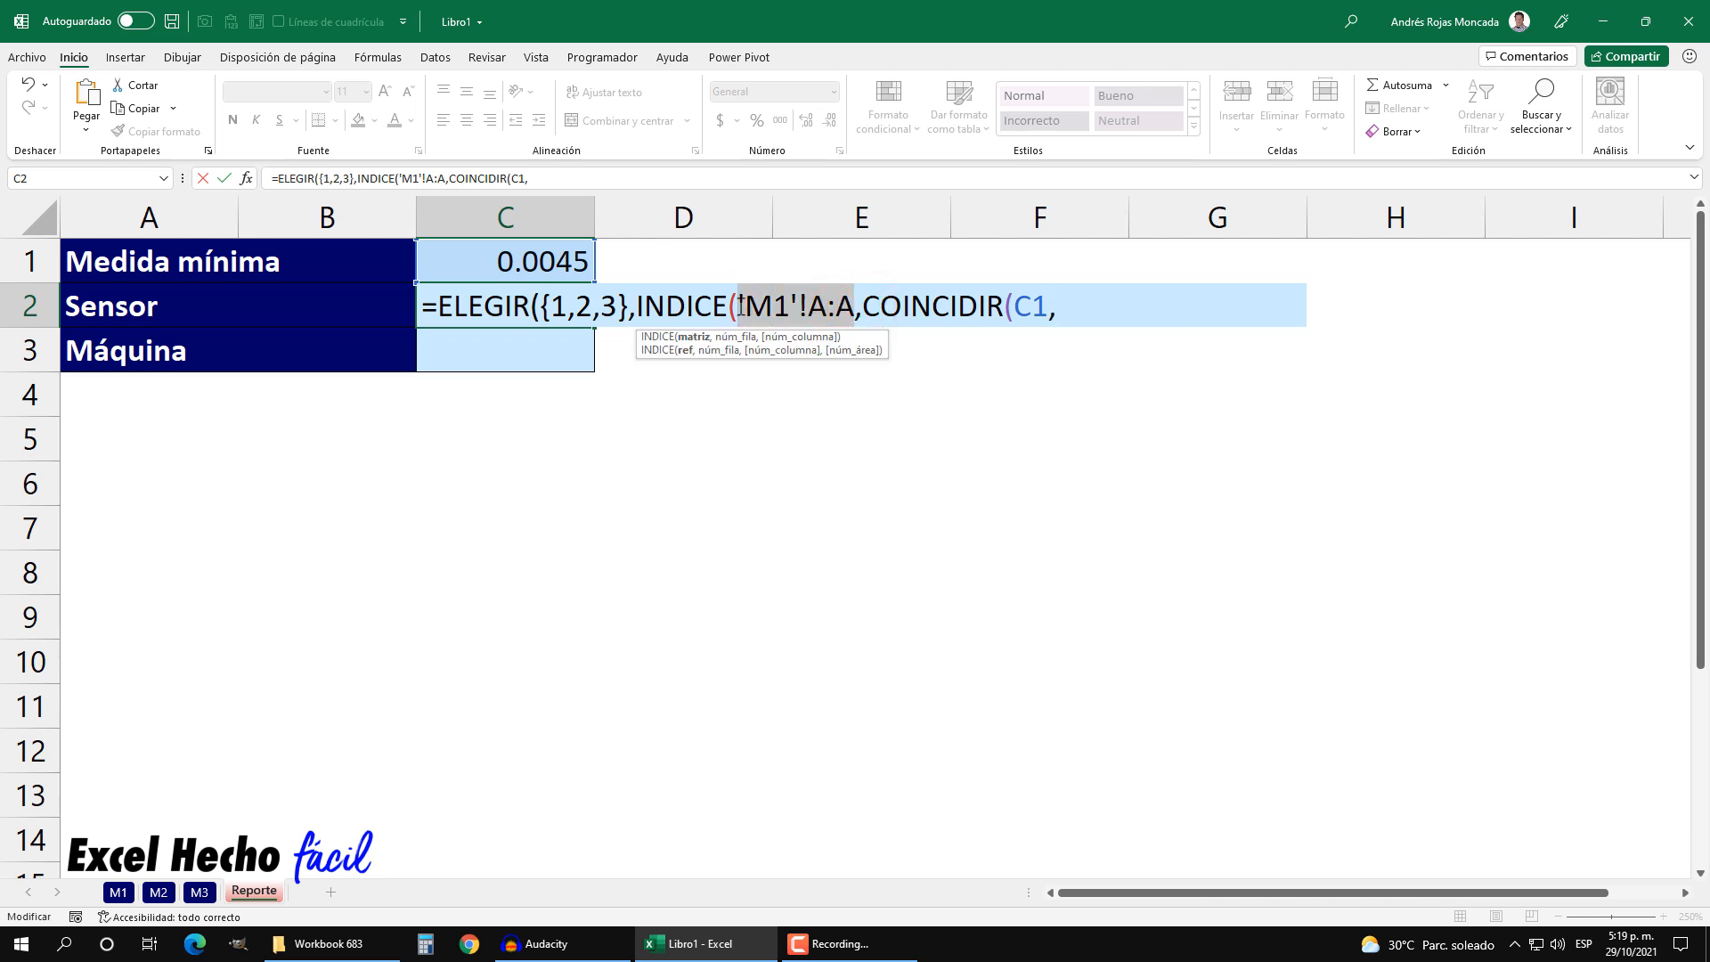
key(ctrl+c)
click(1061, 307)
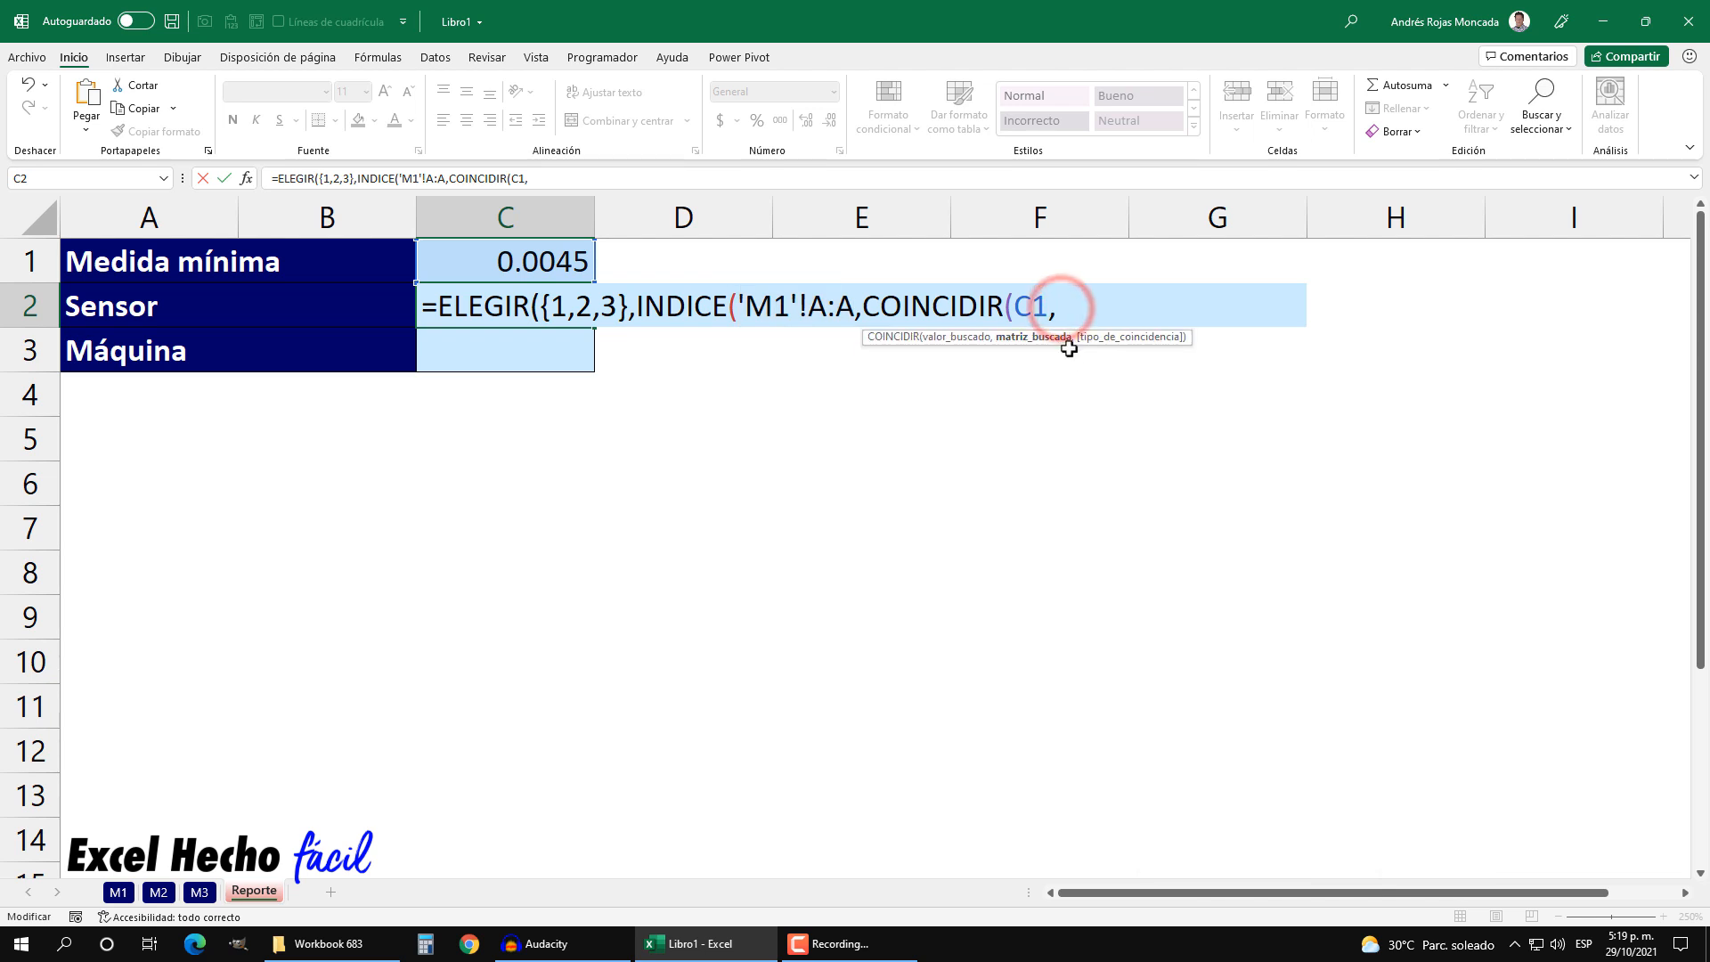
key(ctrl+v)
click(1131, 306)
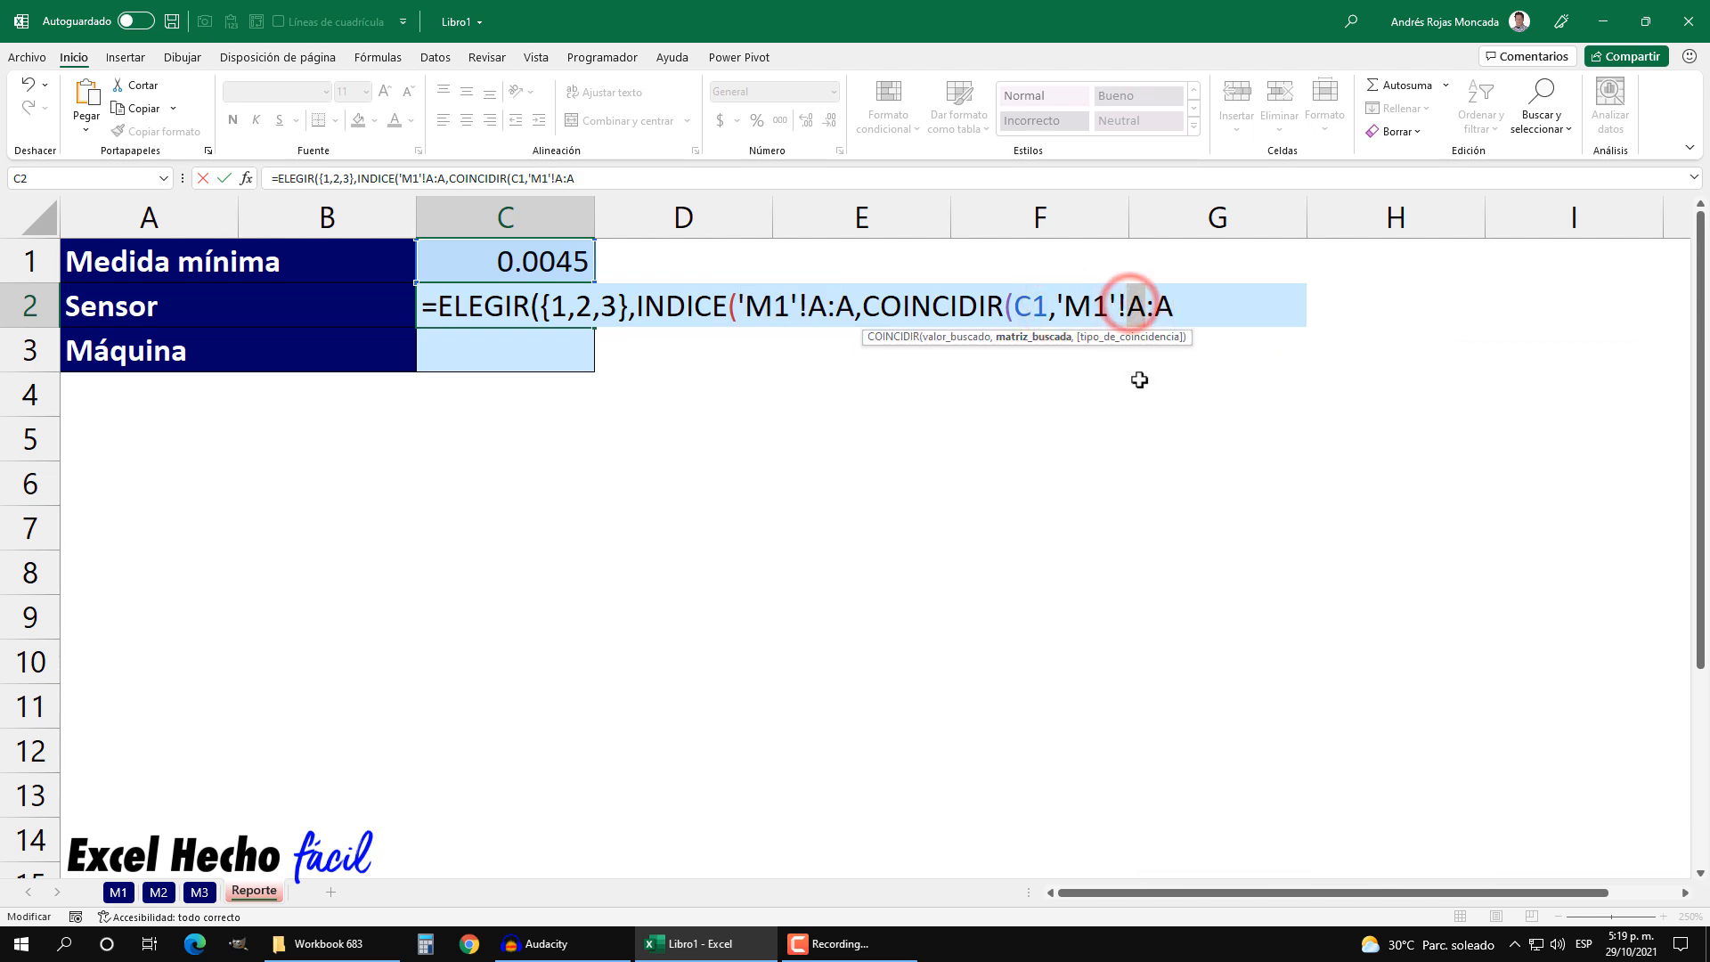
text(B)
drag(1154, 312, 1170, 312)
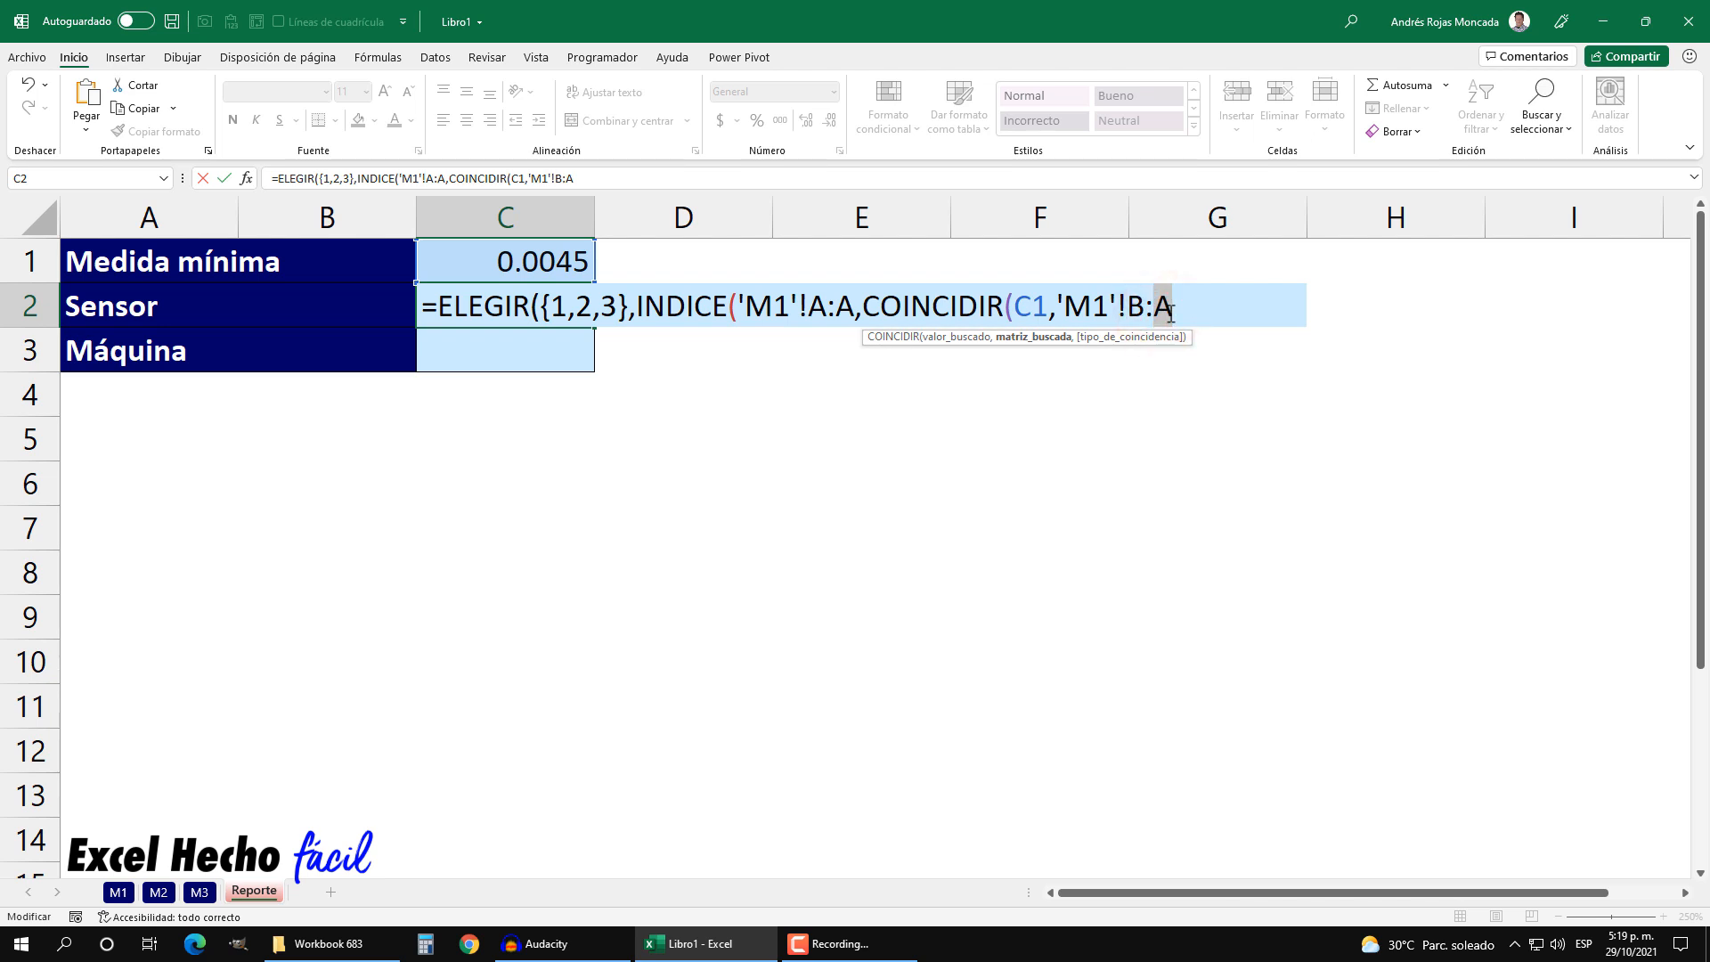
text(B)
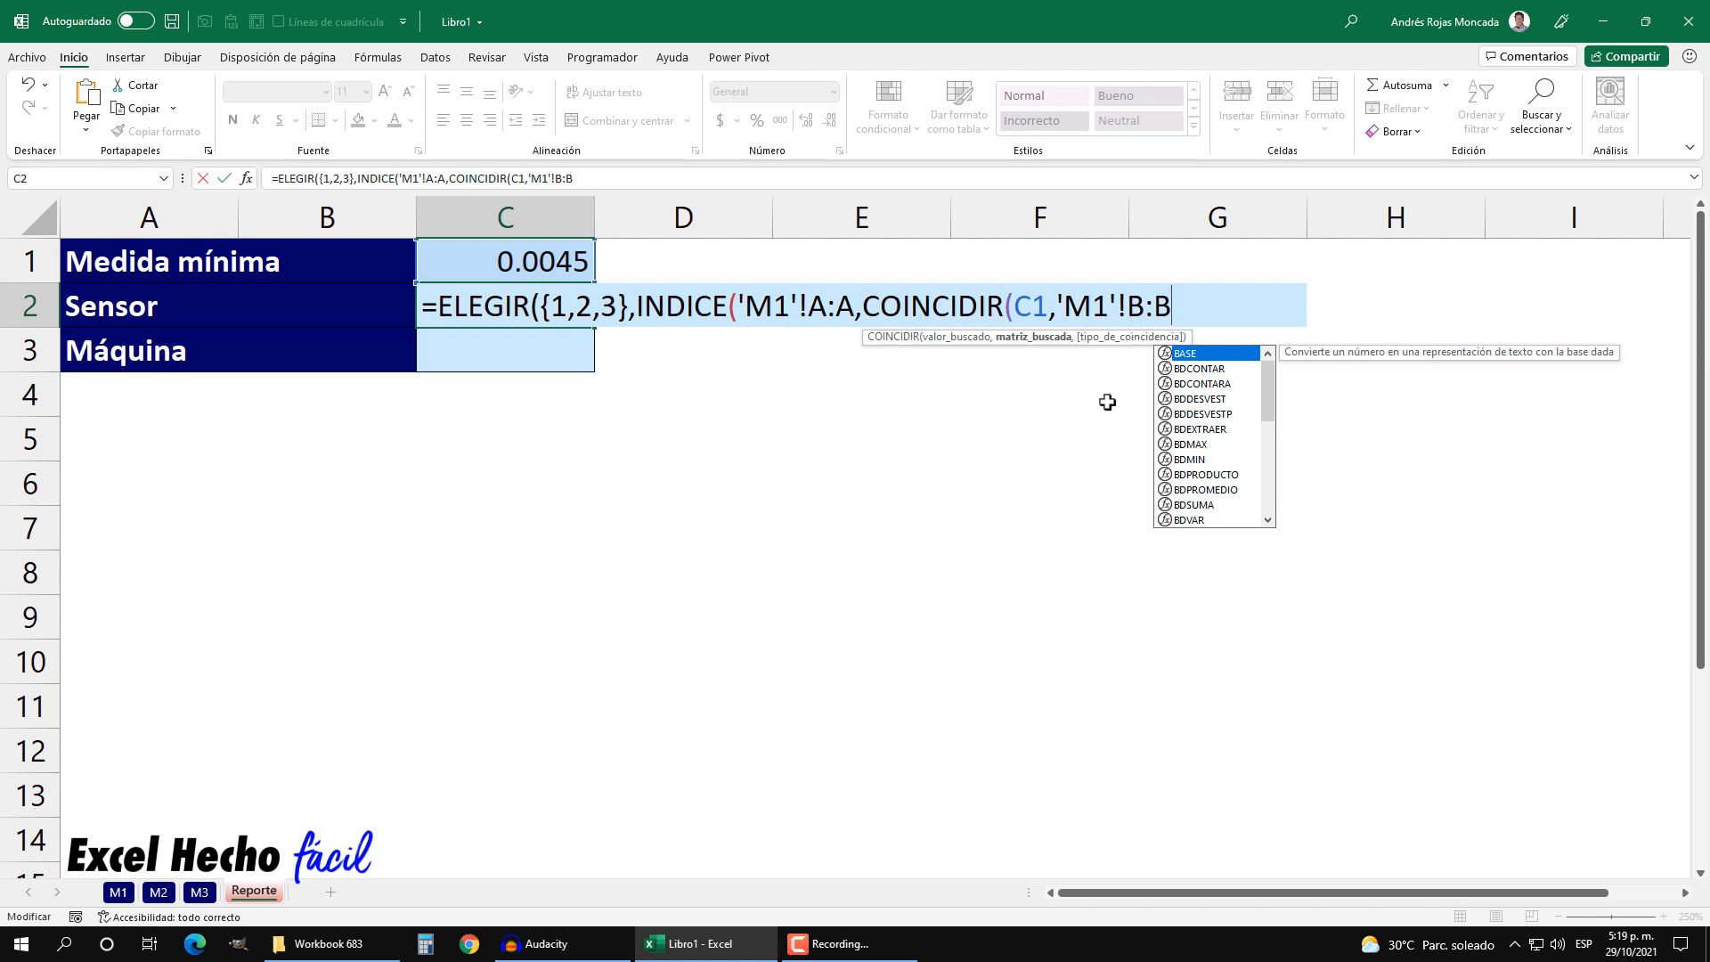
Set COINCIDIR's match type to 0 for an exact match and close the function.
text(,)
key(Down)
key(Tab)
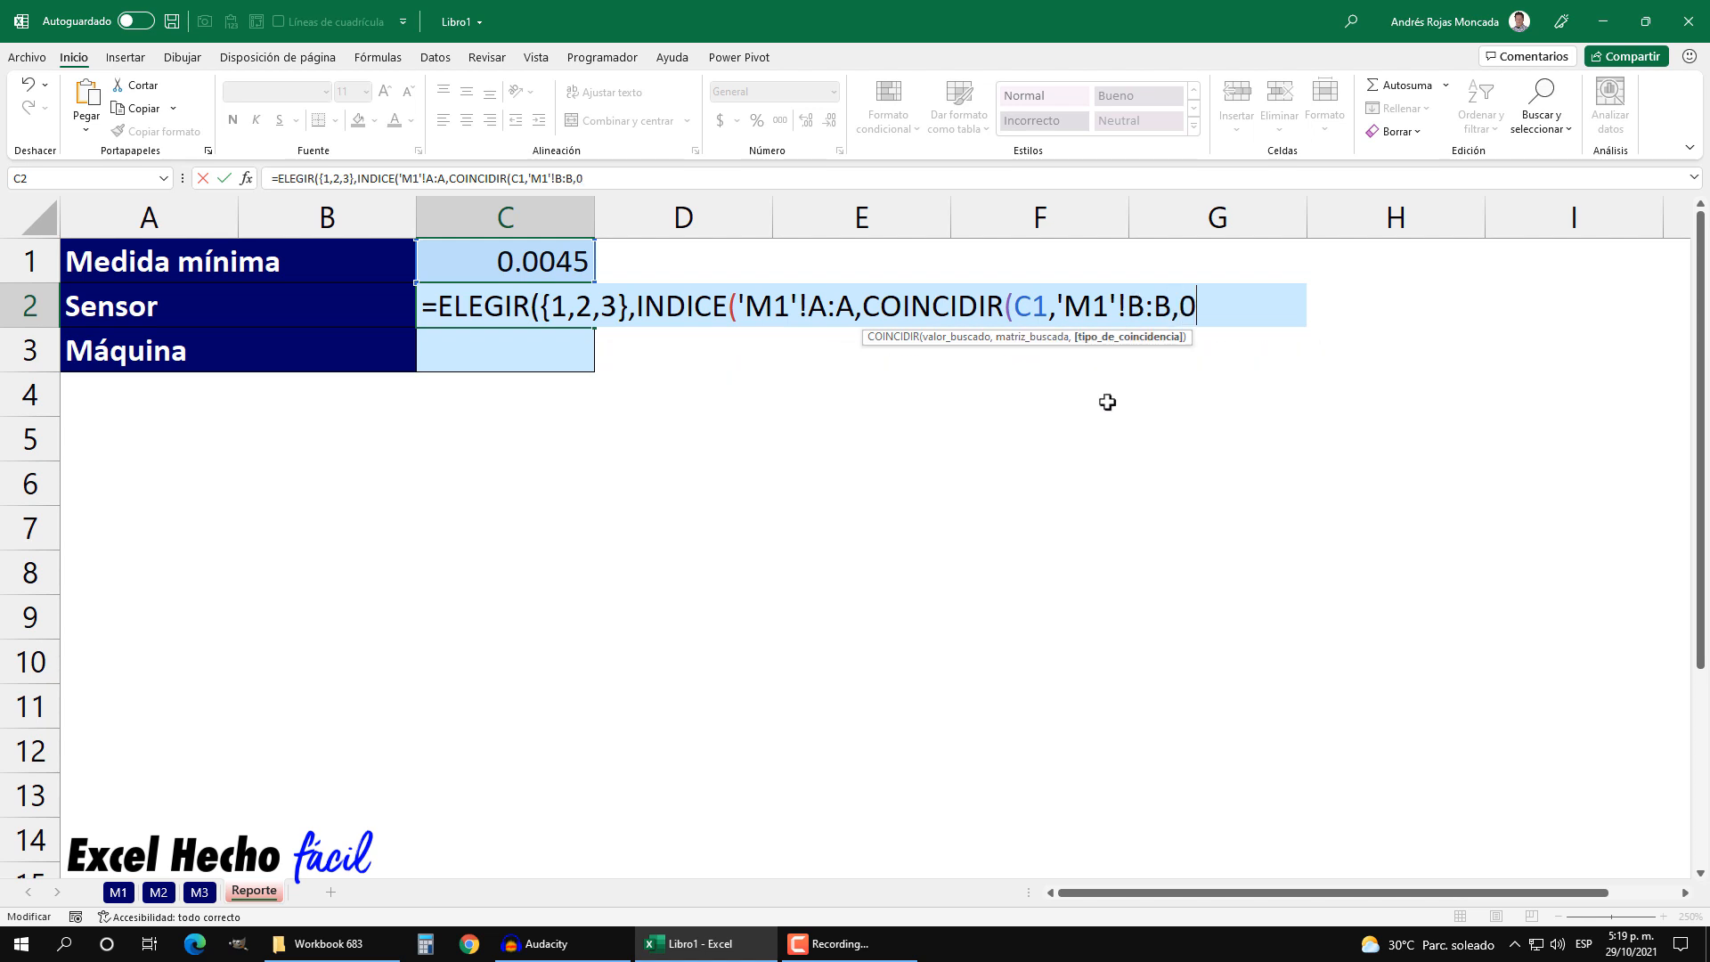
text())
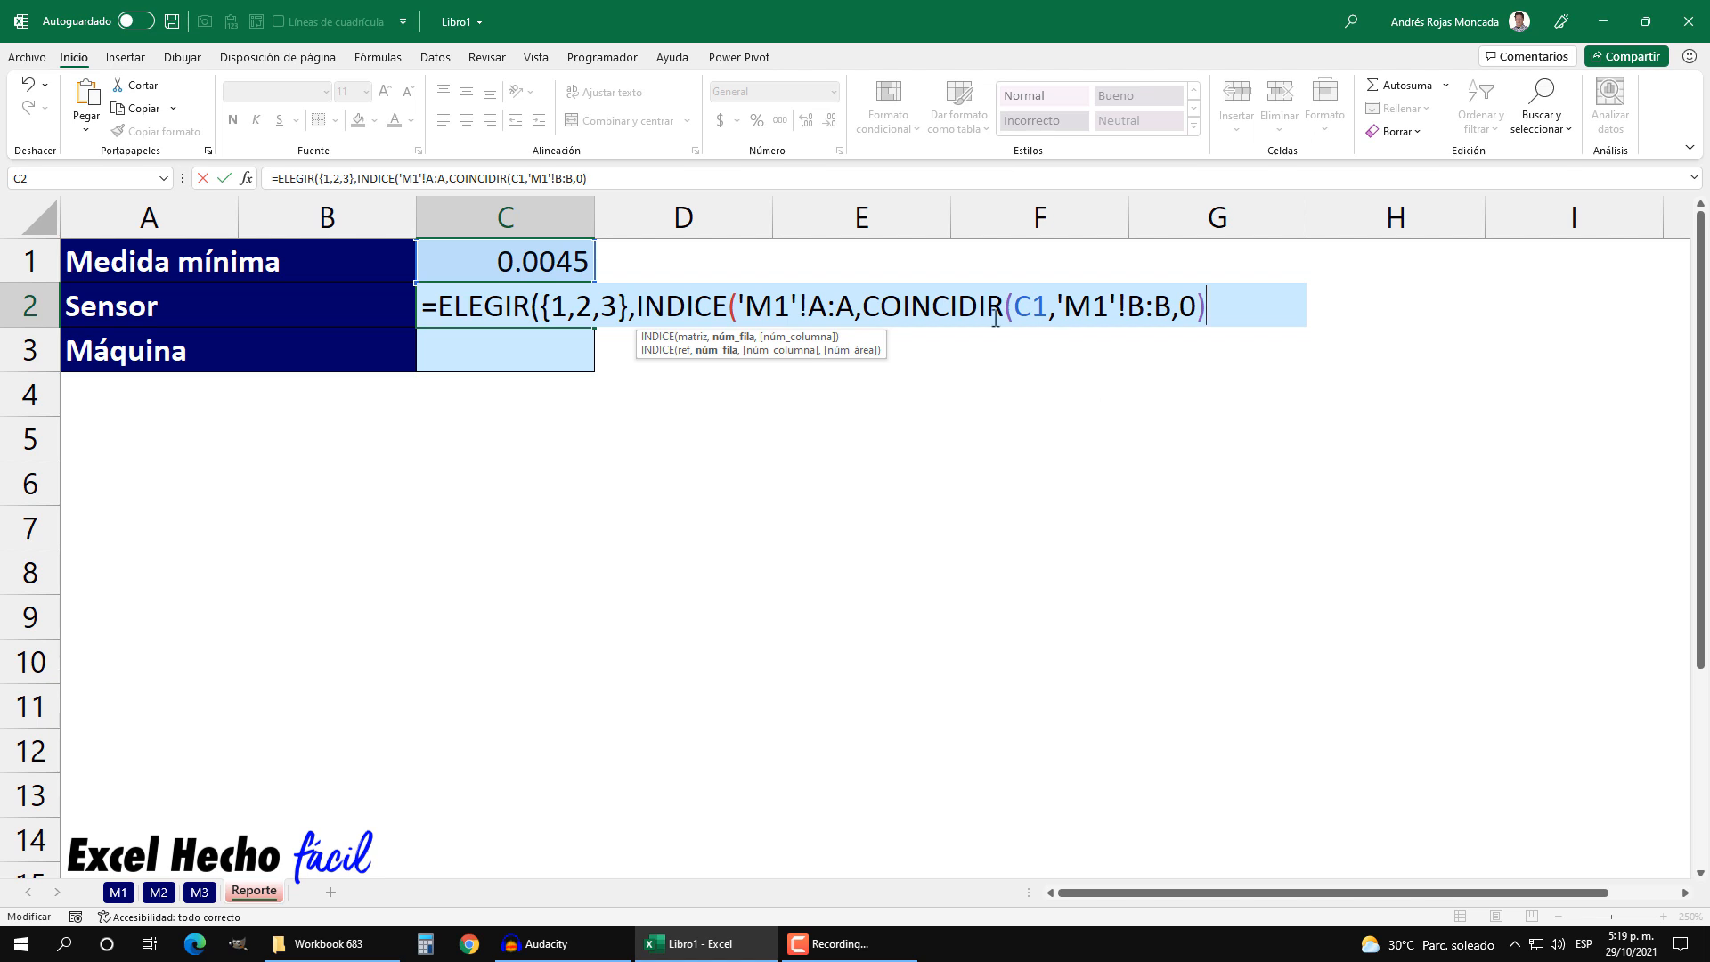
Evaluate the COINCIDIR(C1,'M1'!B:B,0) part of the formula in place, then restore its original text.
drag(862, 306, 1354, 297)
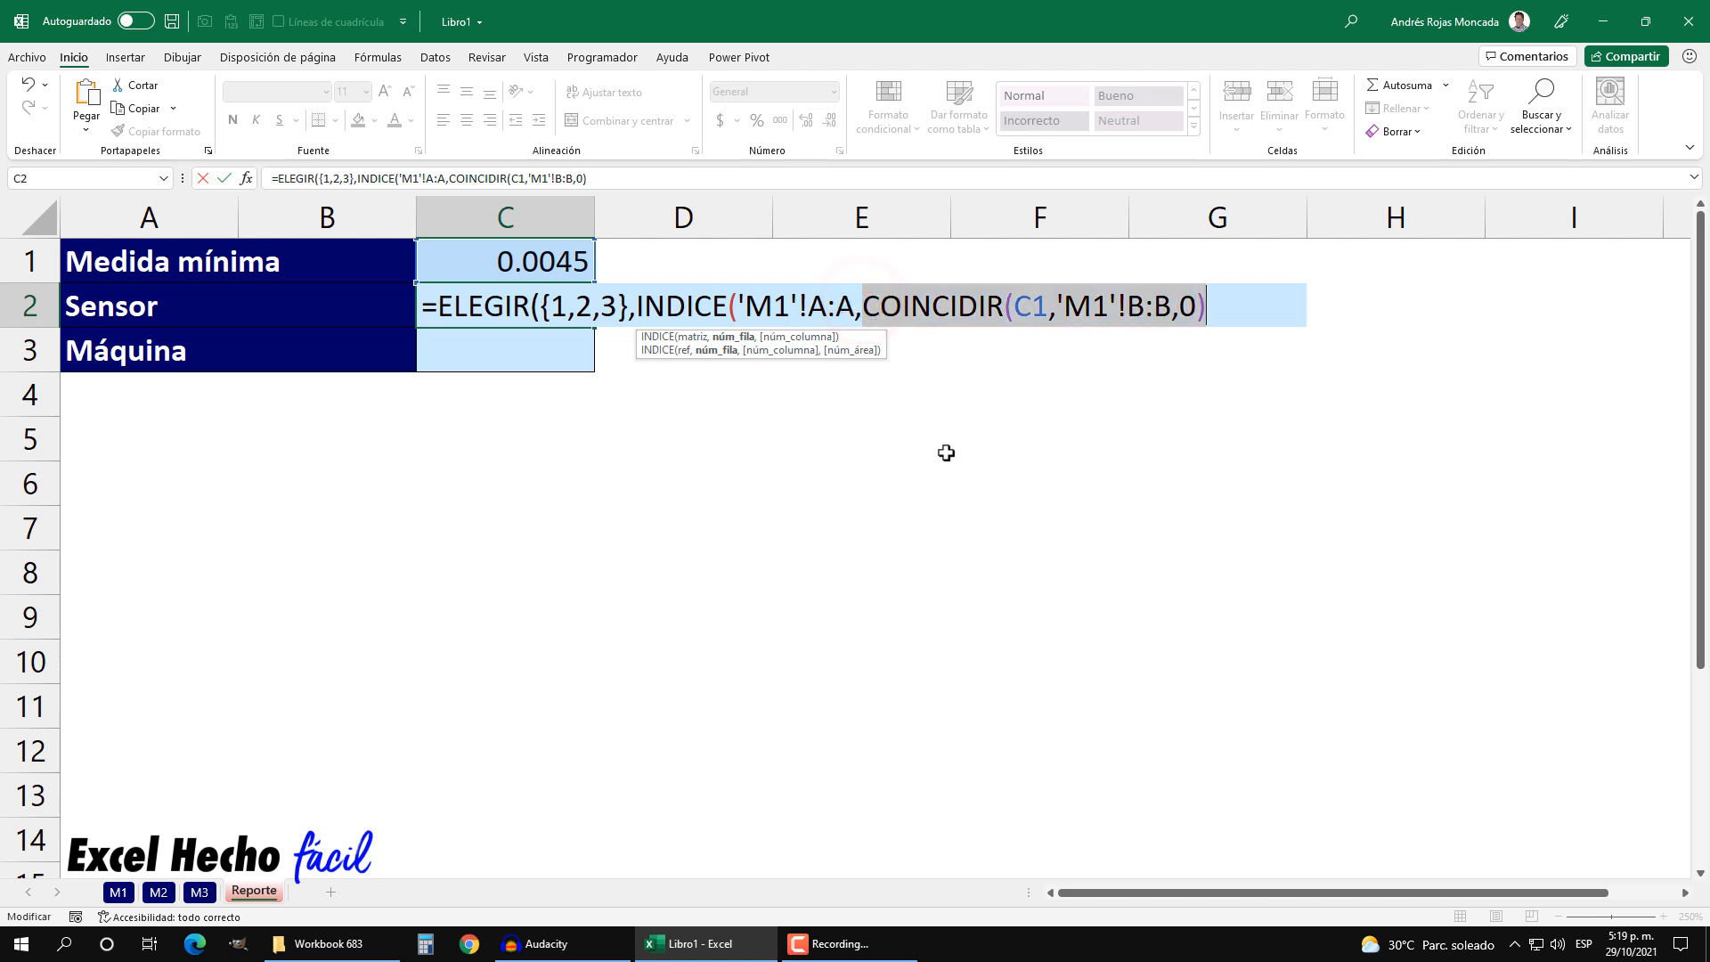
key(F9)
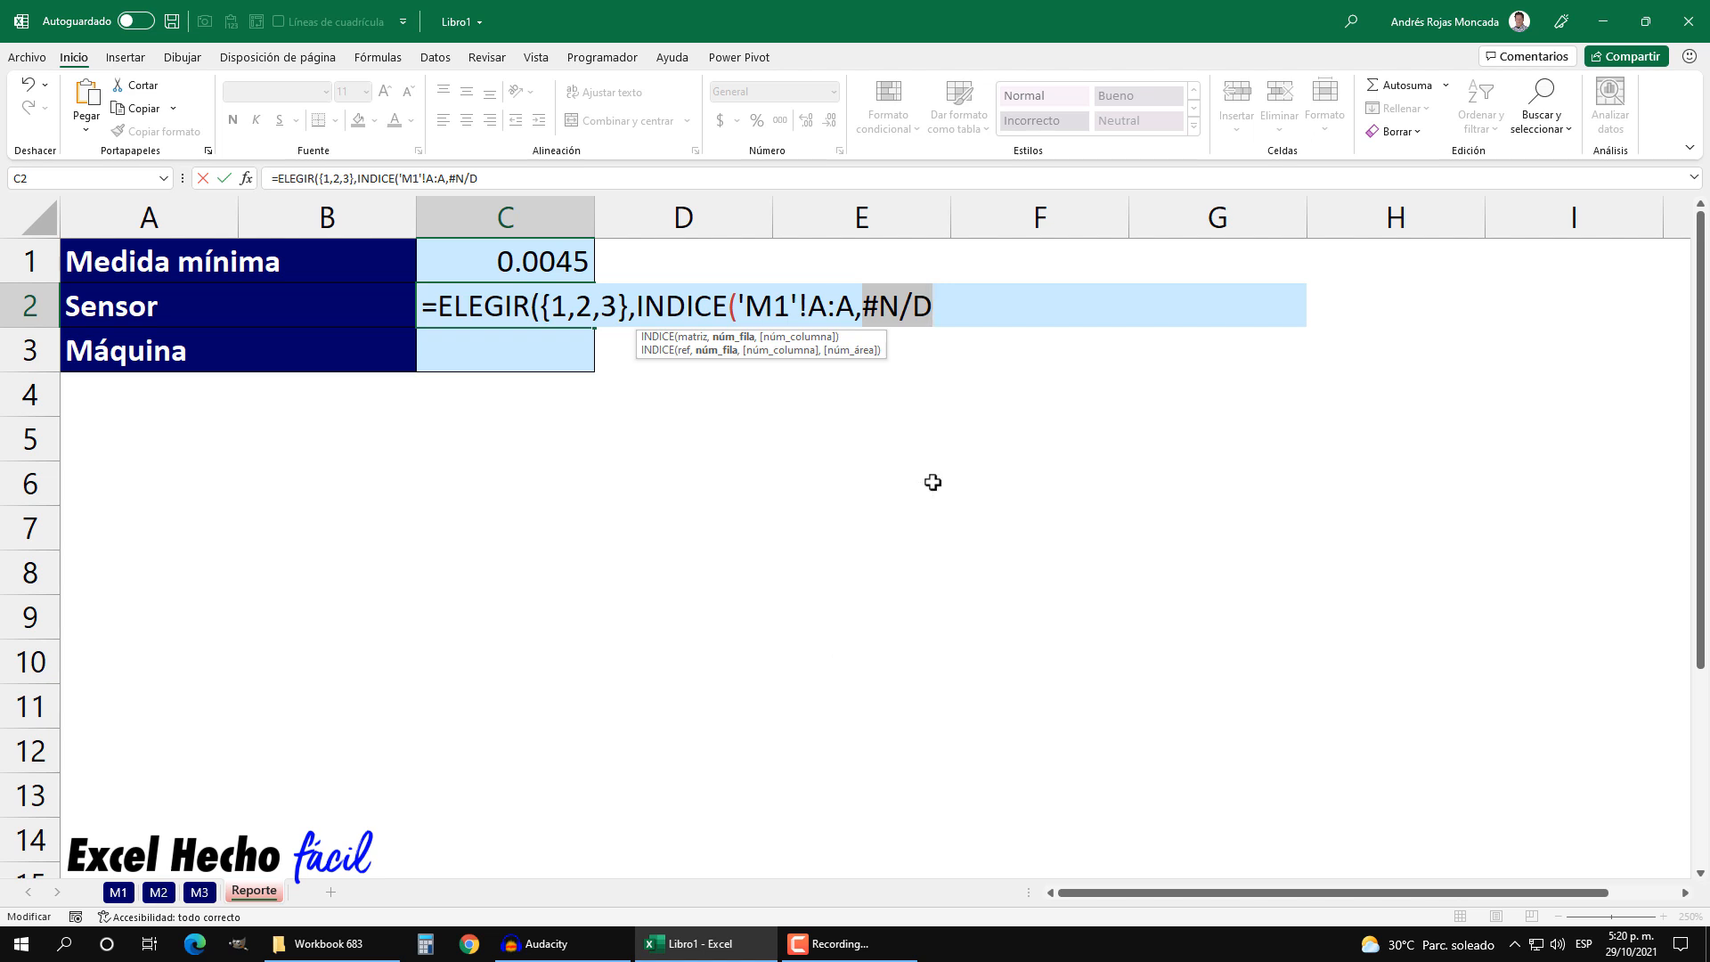
key(ctrl+z)
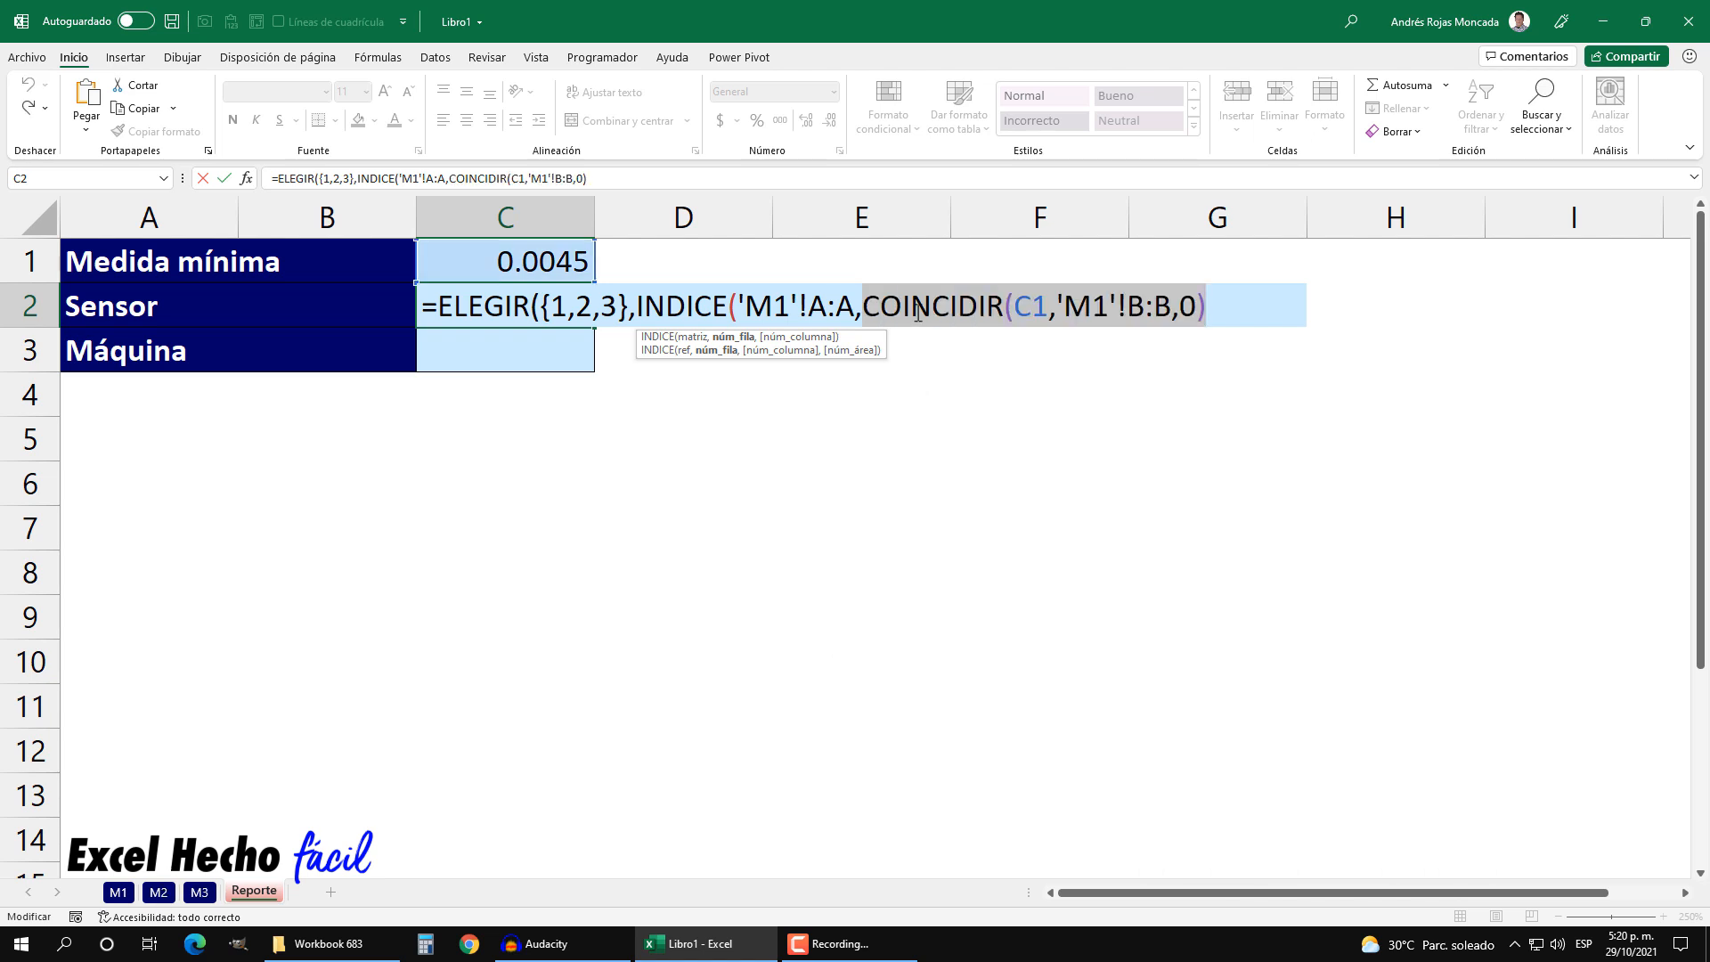
click(1216, 305)
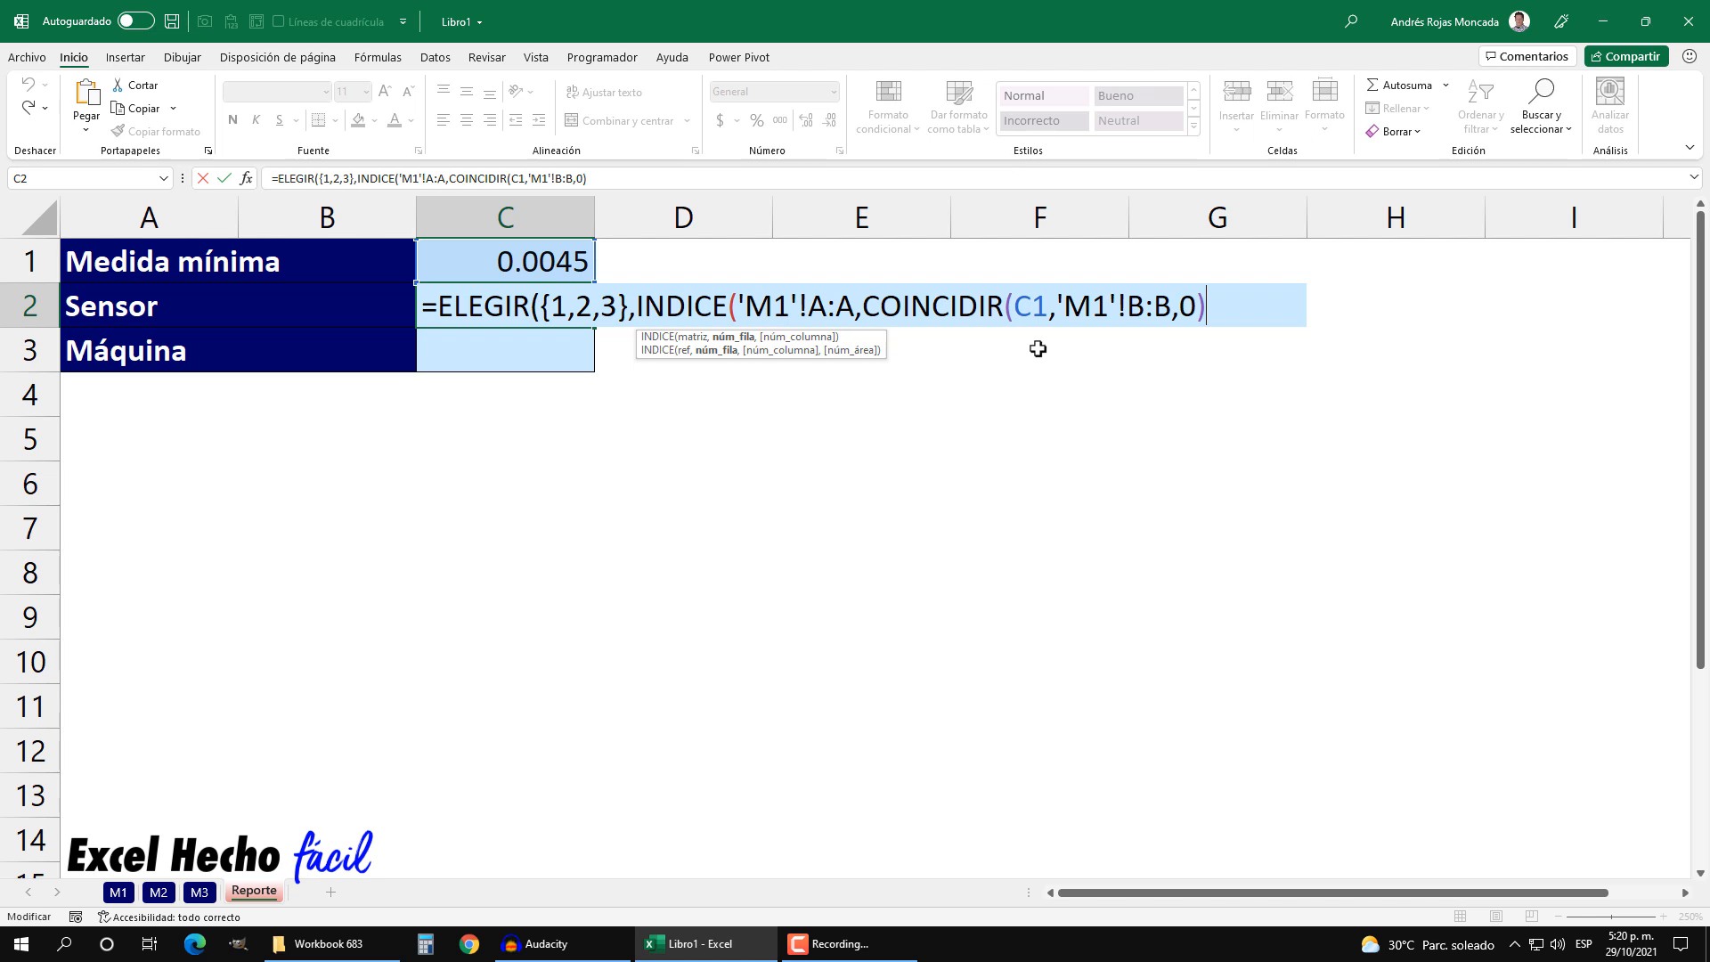
Close the INDICE function with a parenthesis, evaluate that whole expression in place, and restore its text.
text())
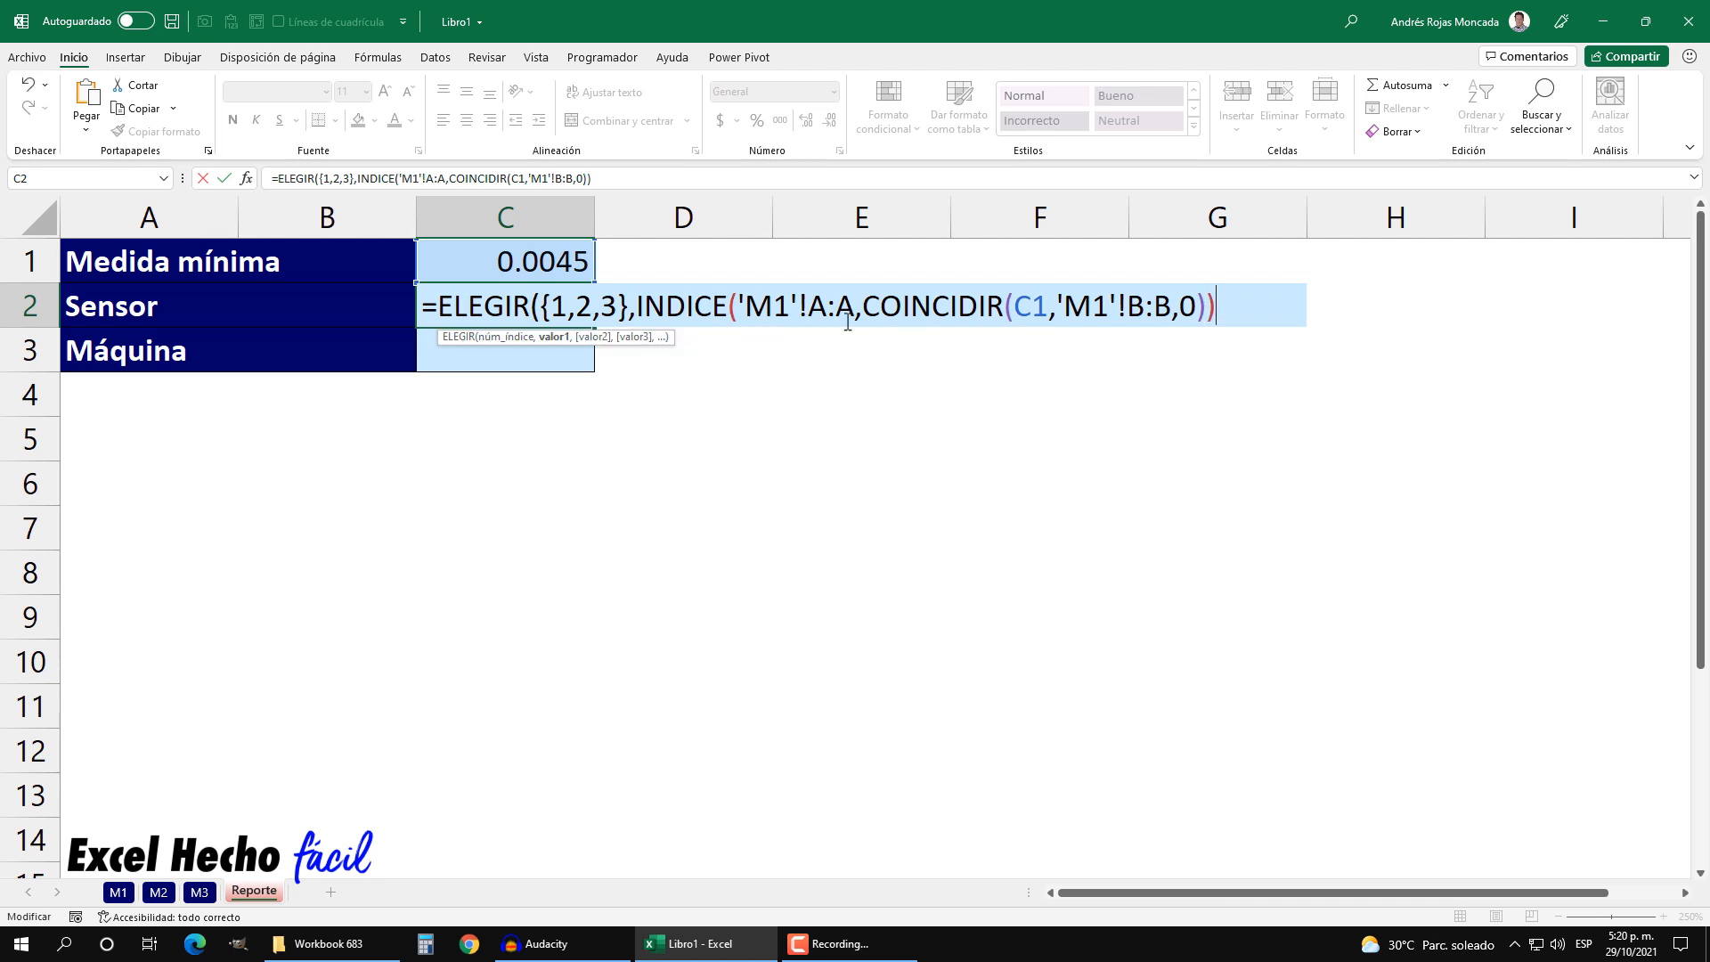
drag(636, 305, 1216, 305)
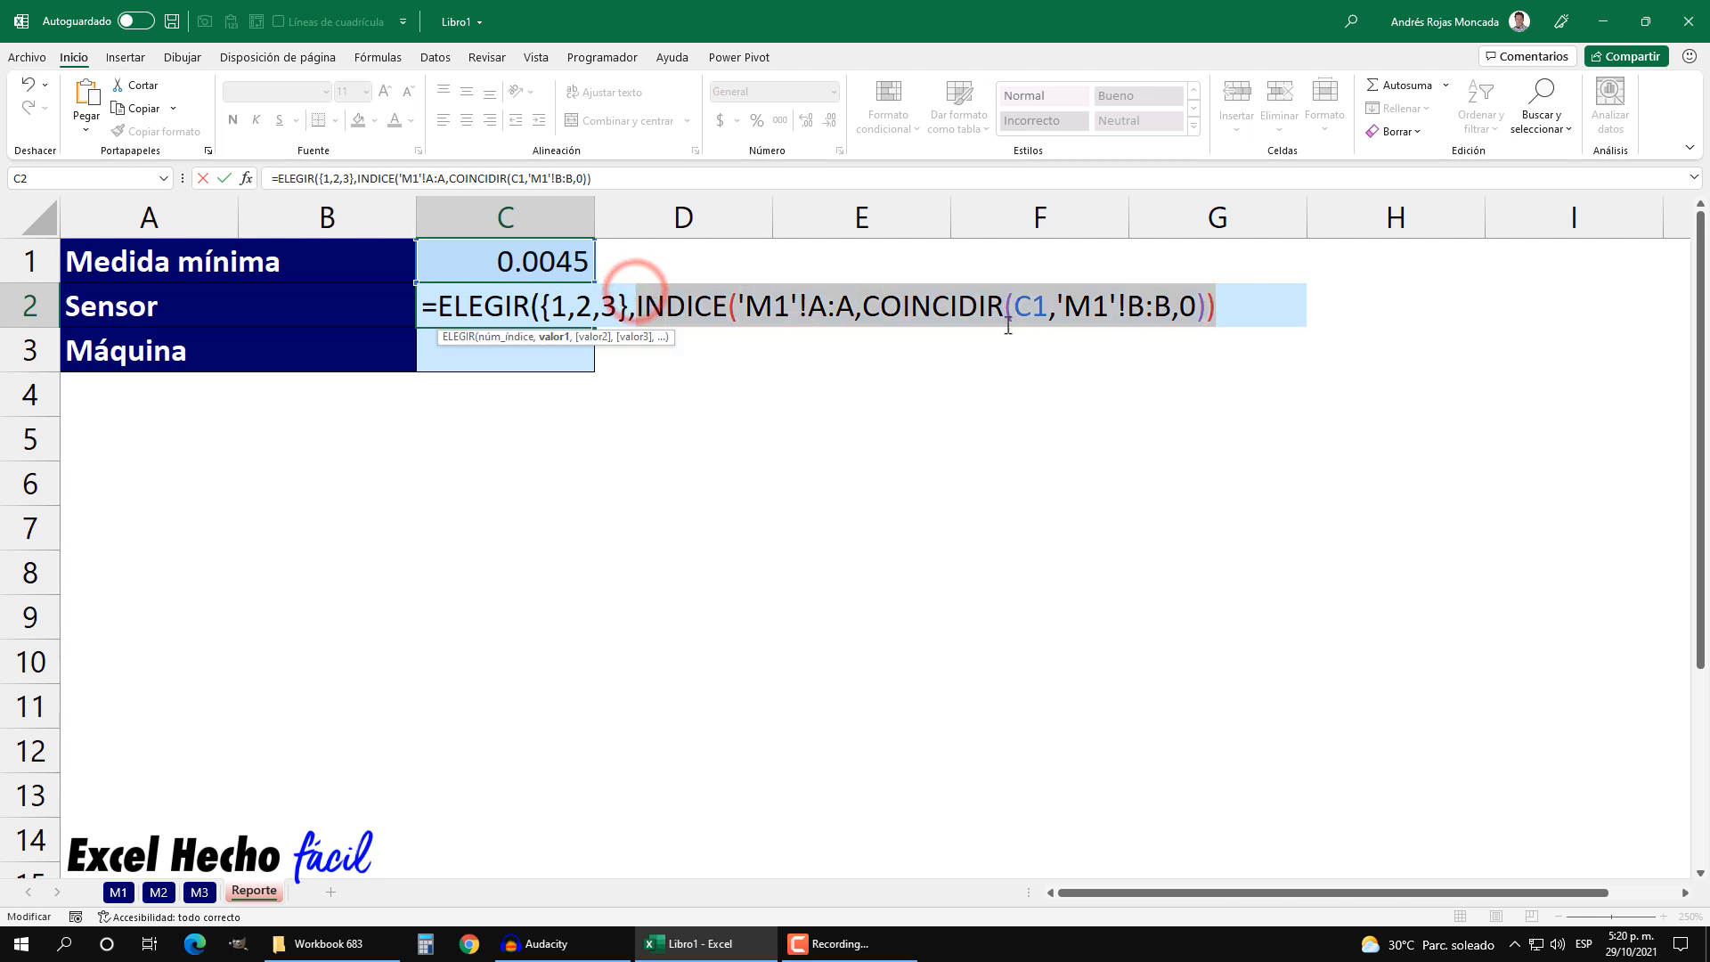
key(F9)
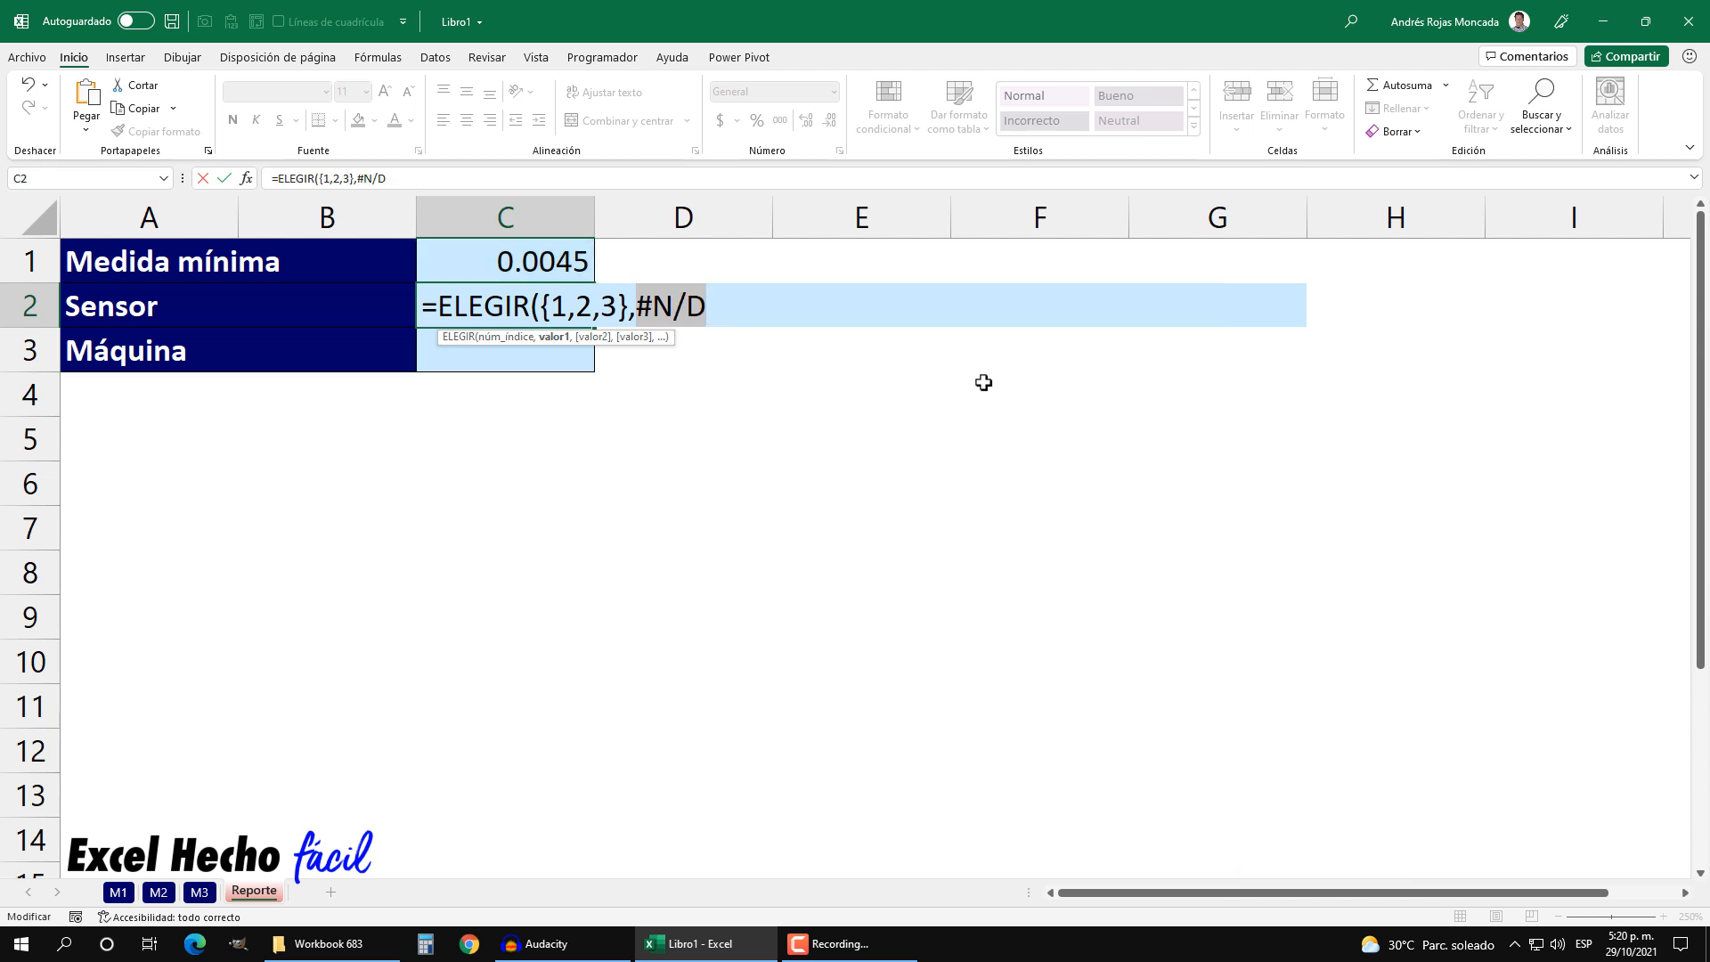
key(ctrl+z)
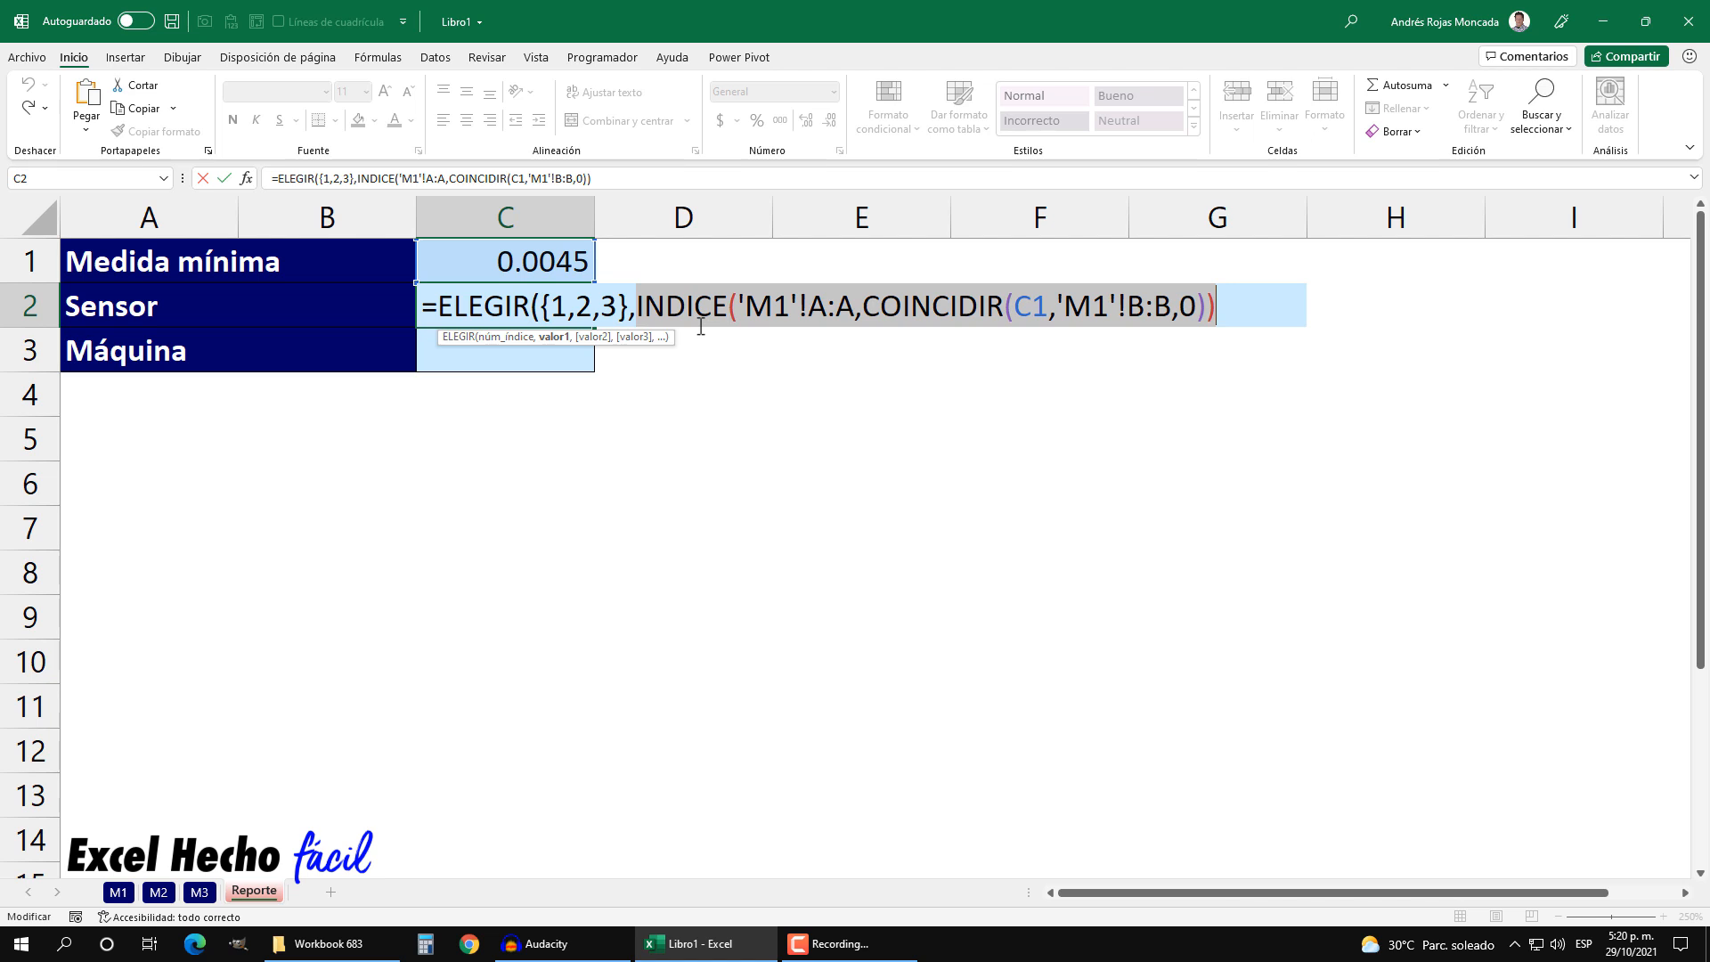
Add a copy of the INDICE expression as ELEGIR's second value, with both sheet references changed to 'M2'.
key(ctrl+c)
click(1225, 310)
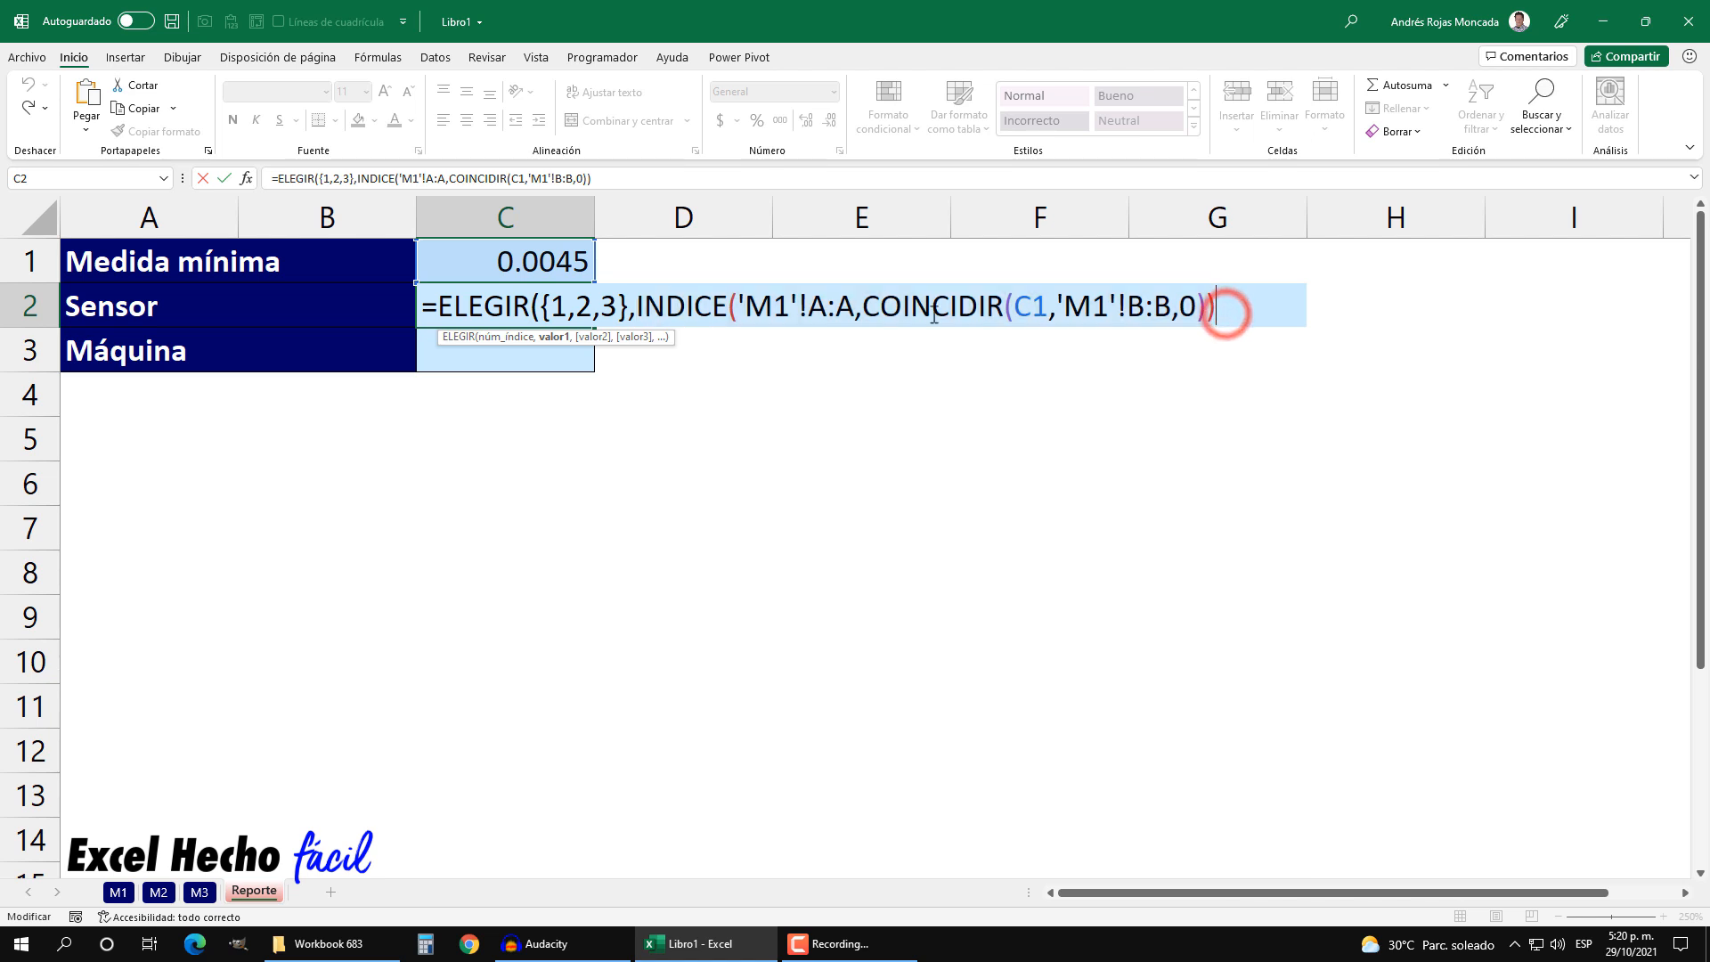
text(,)
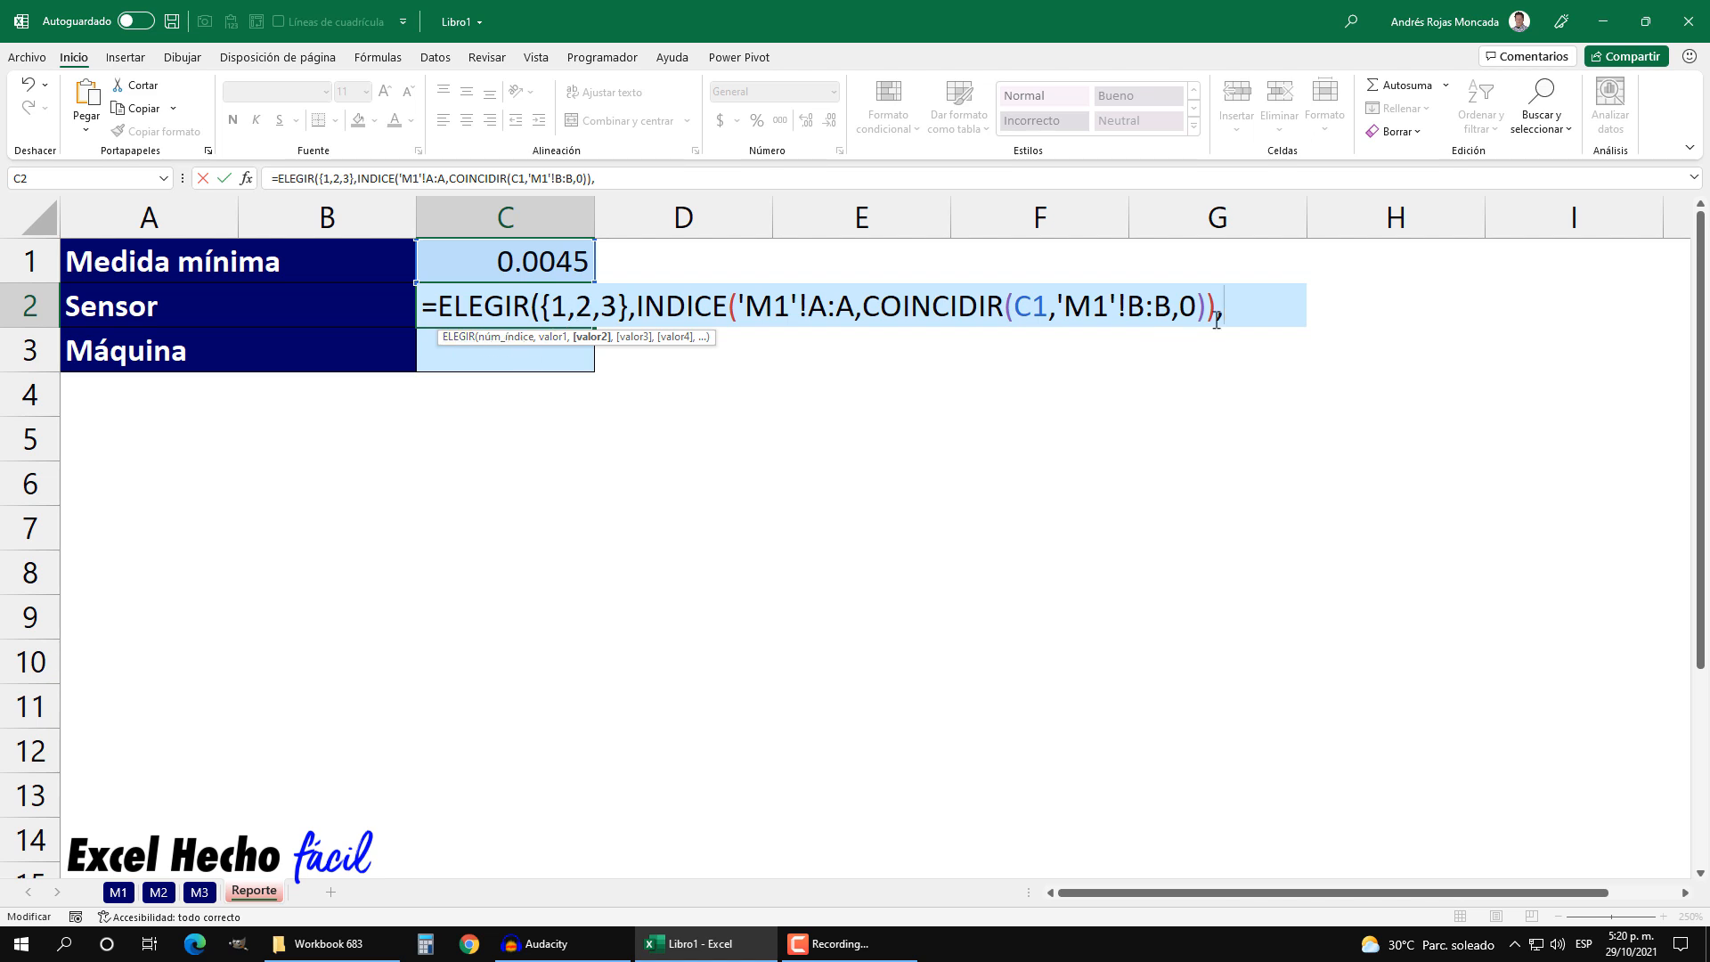
key(ctrl+v)
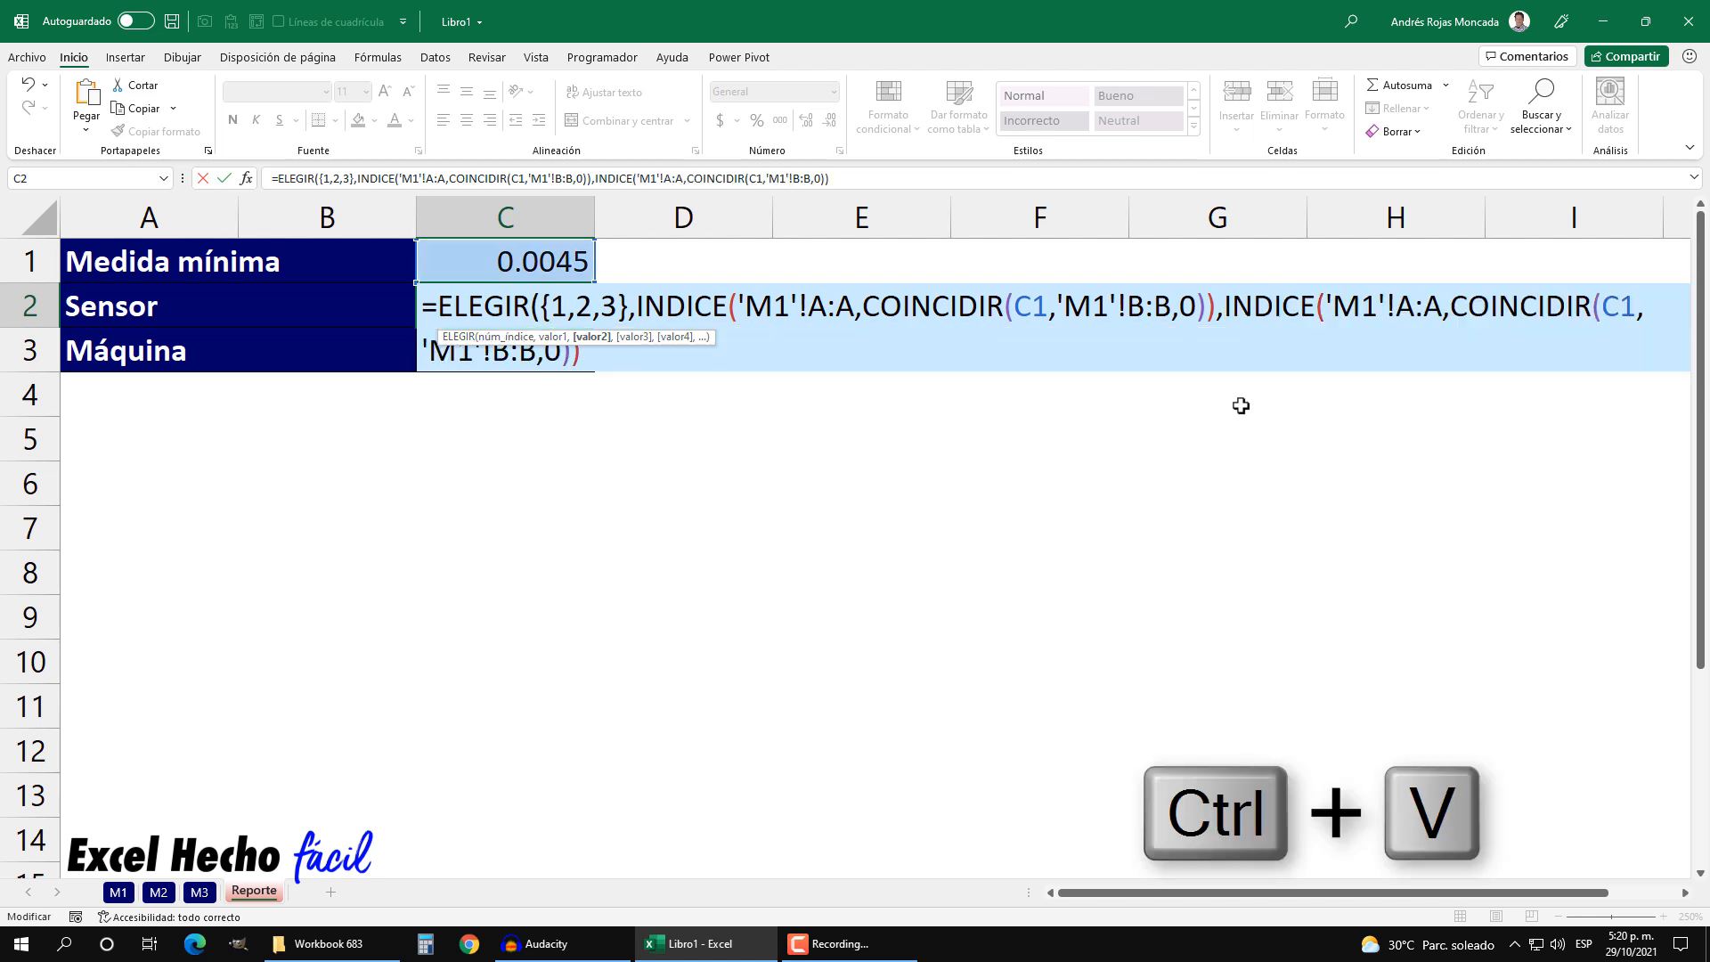
click(1357, 311)
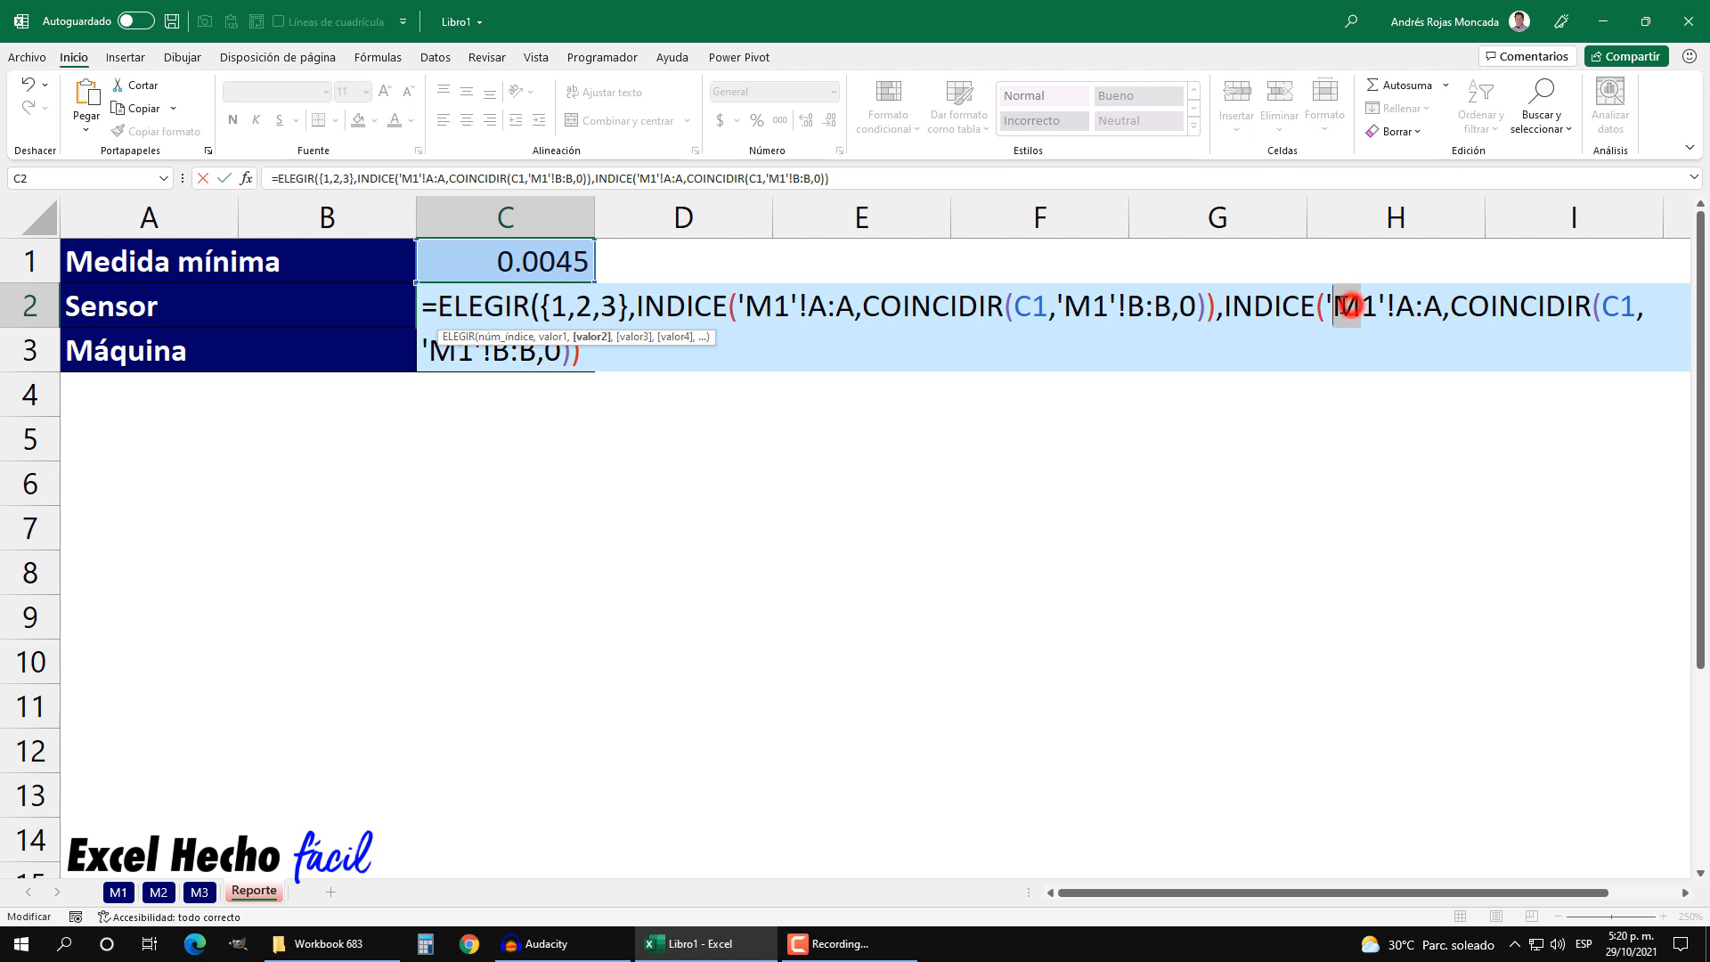
text(2)
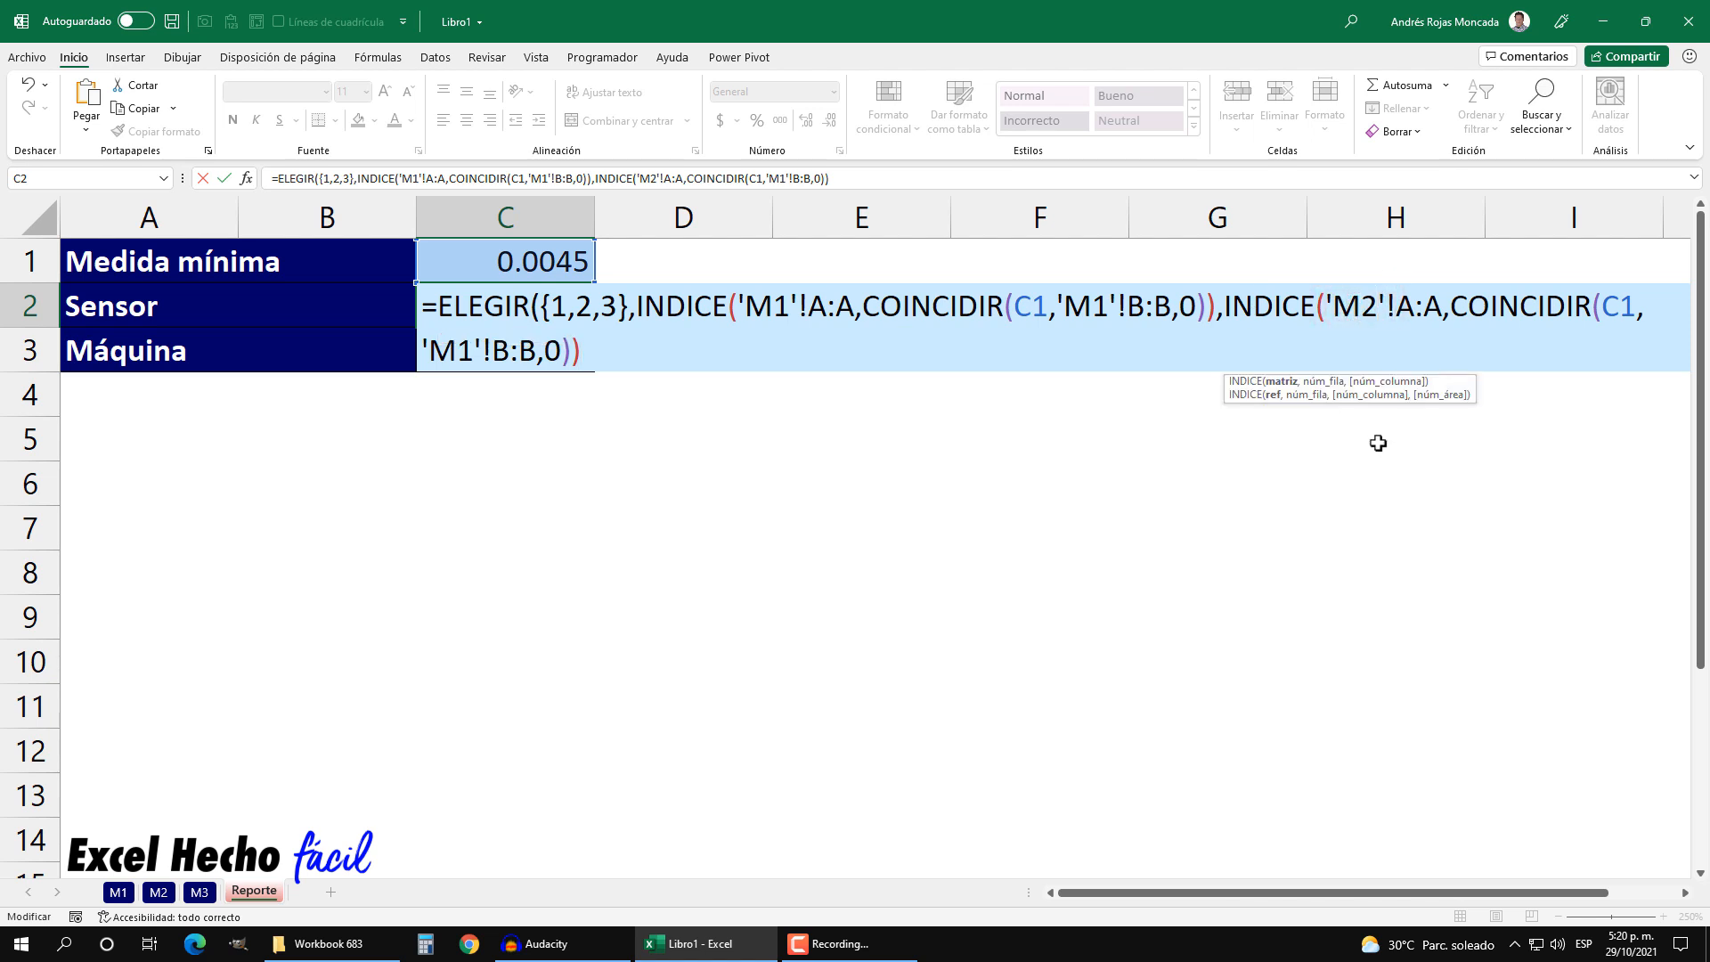
double_click(464, 349)
text(2)
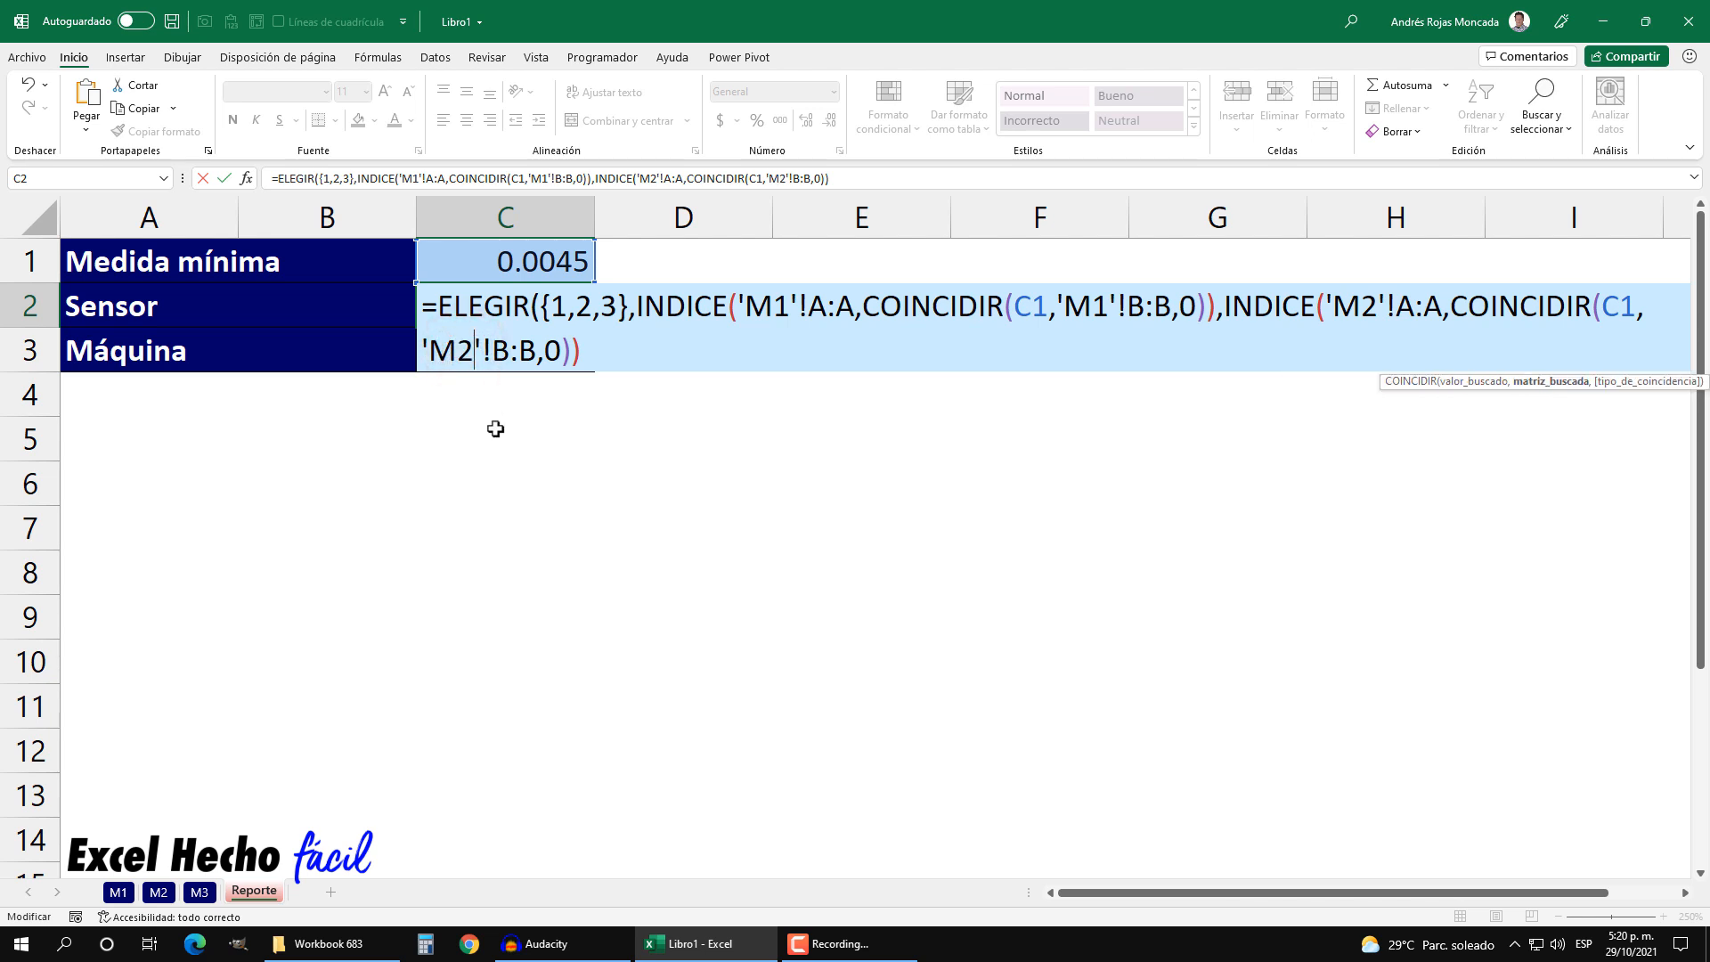
Add the copied INDICE expression as ELEGIR's third value, change both sheet references to 'M3', and close ELEGIR.
click(593, 351)
text(,)
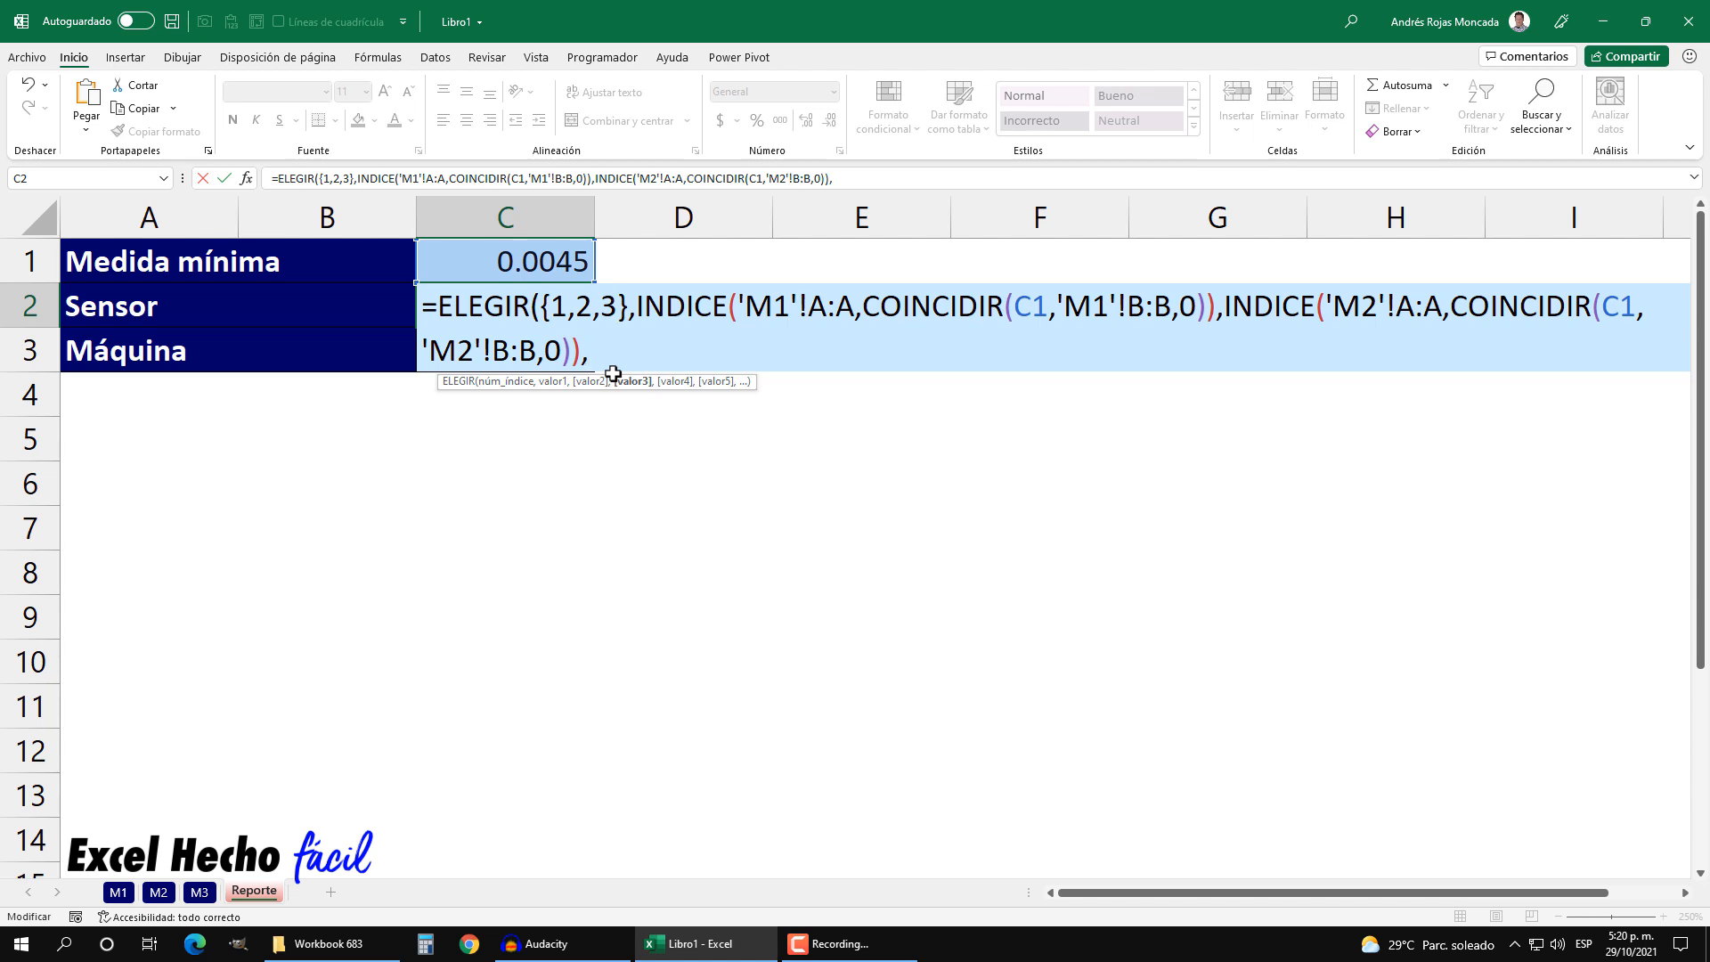
key(ctrl+v)
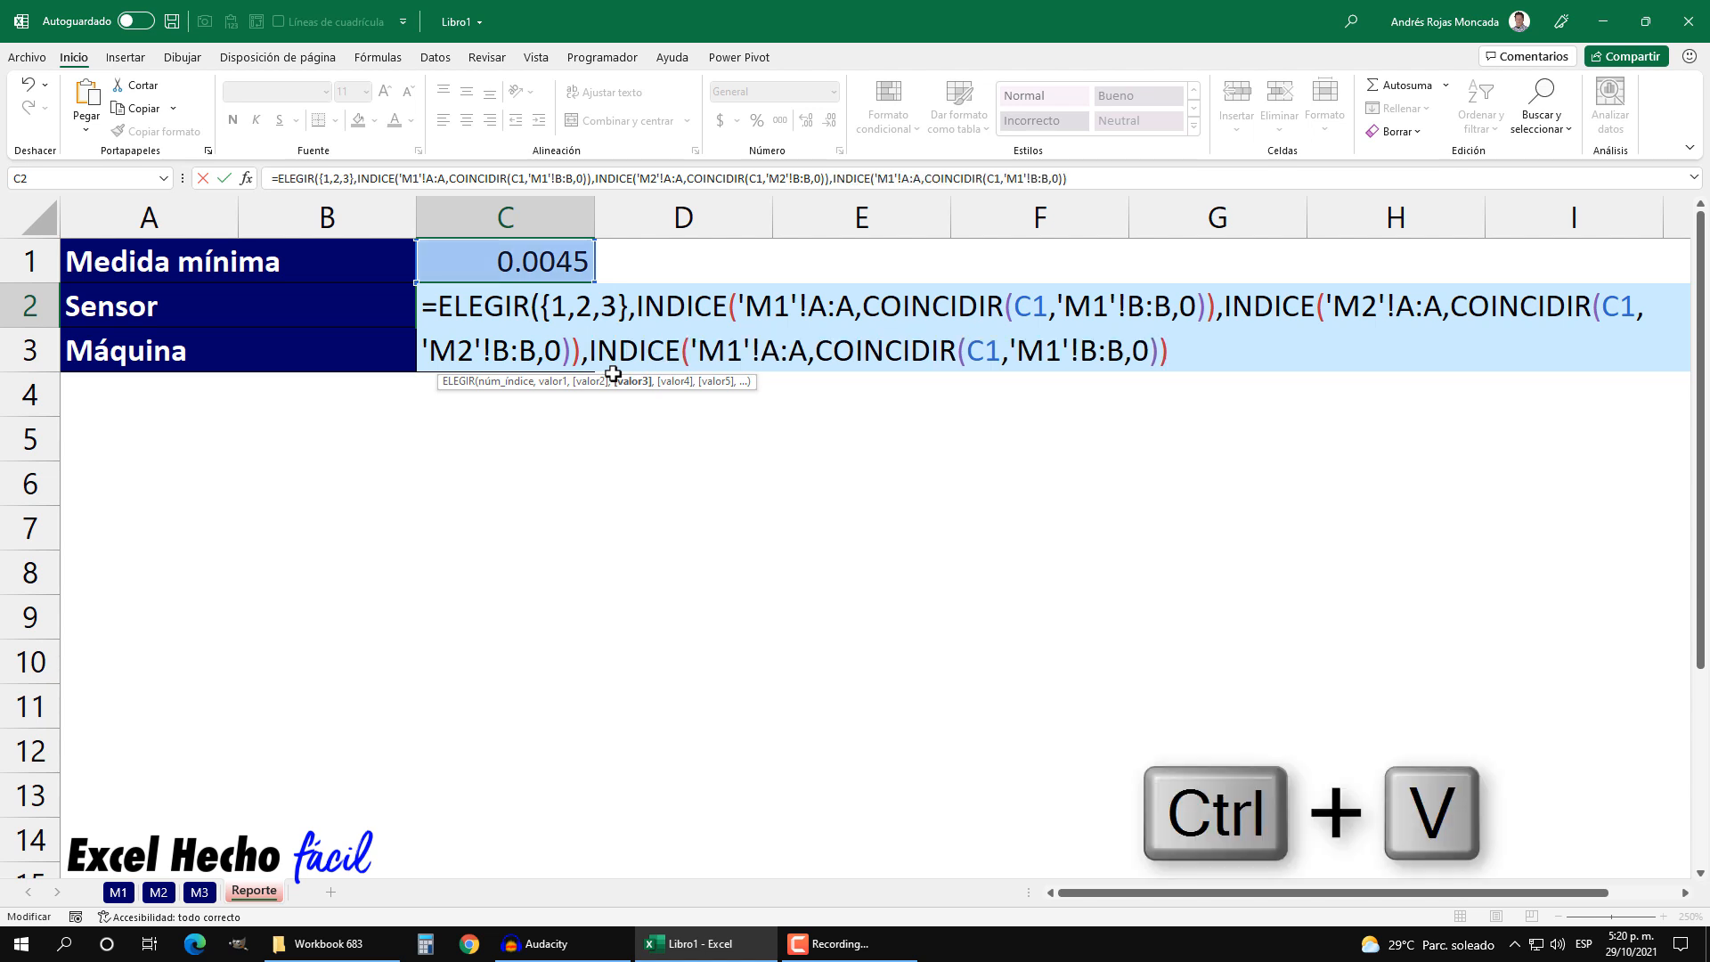
click(737, 353)
key(BackSpace)
text(3)
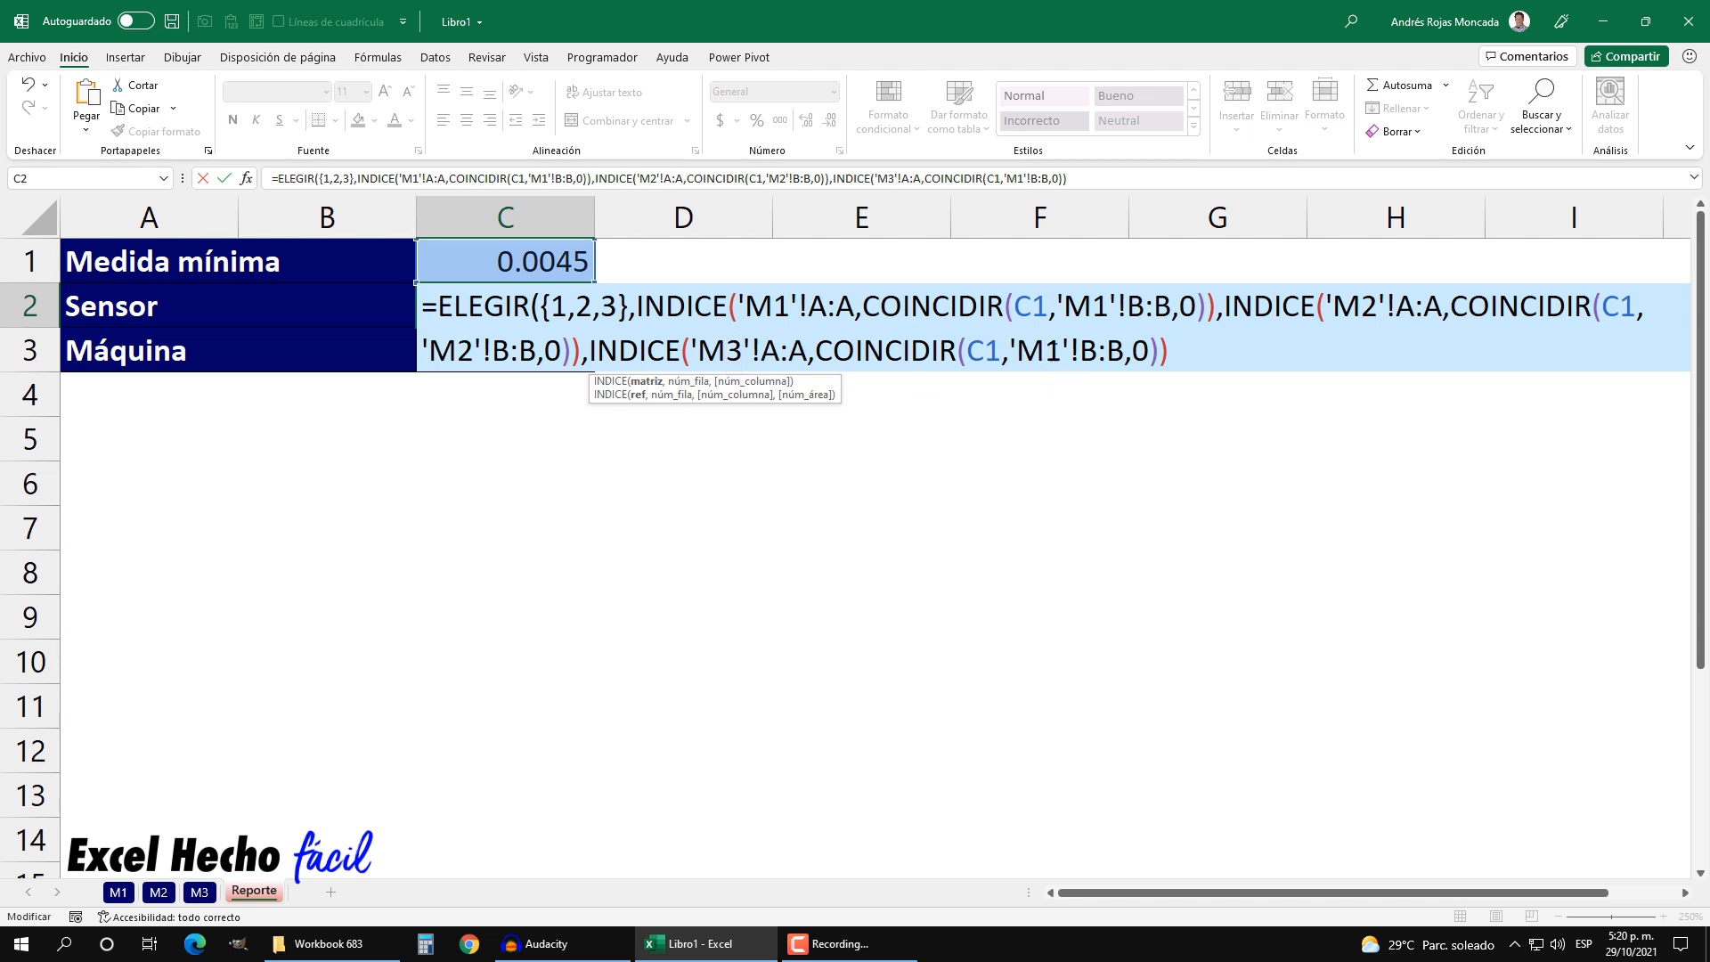
drag(1043, 351, 1060, 350)
text(3)
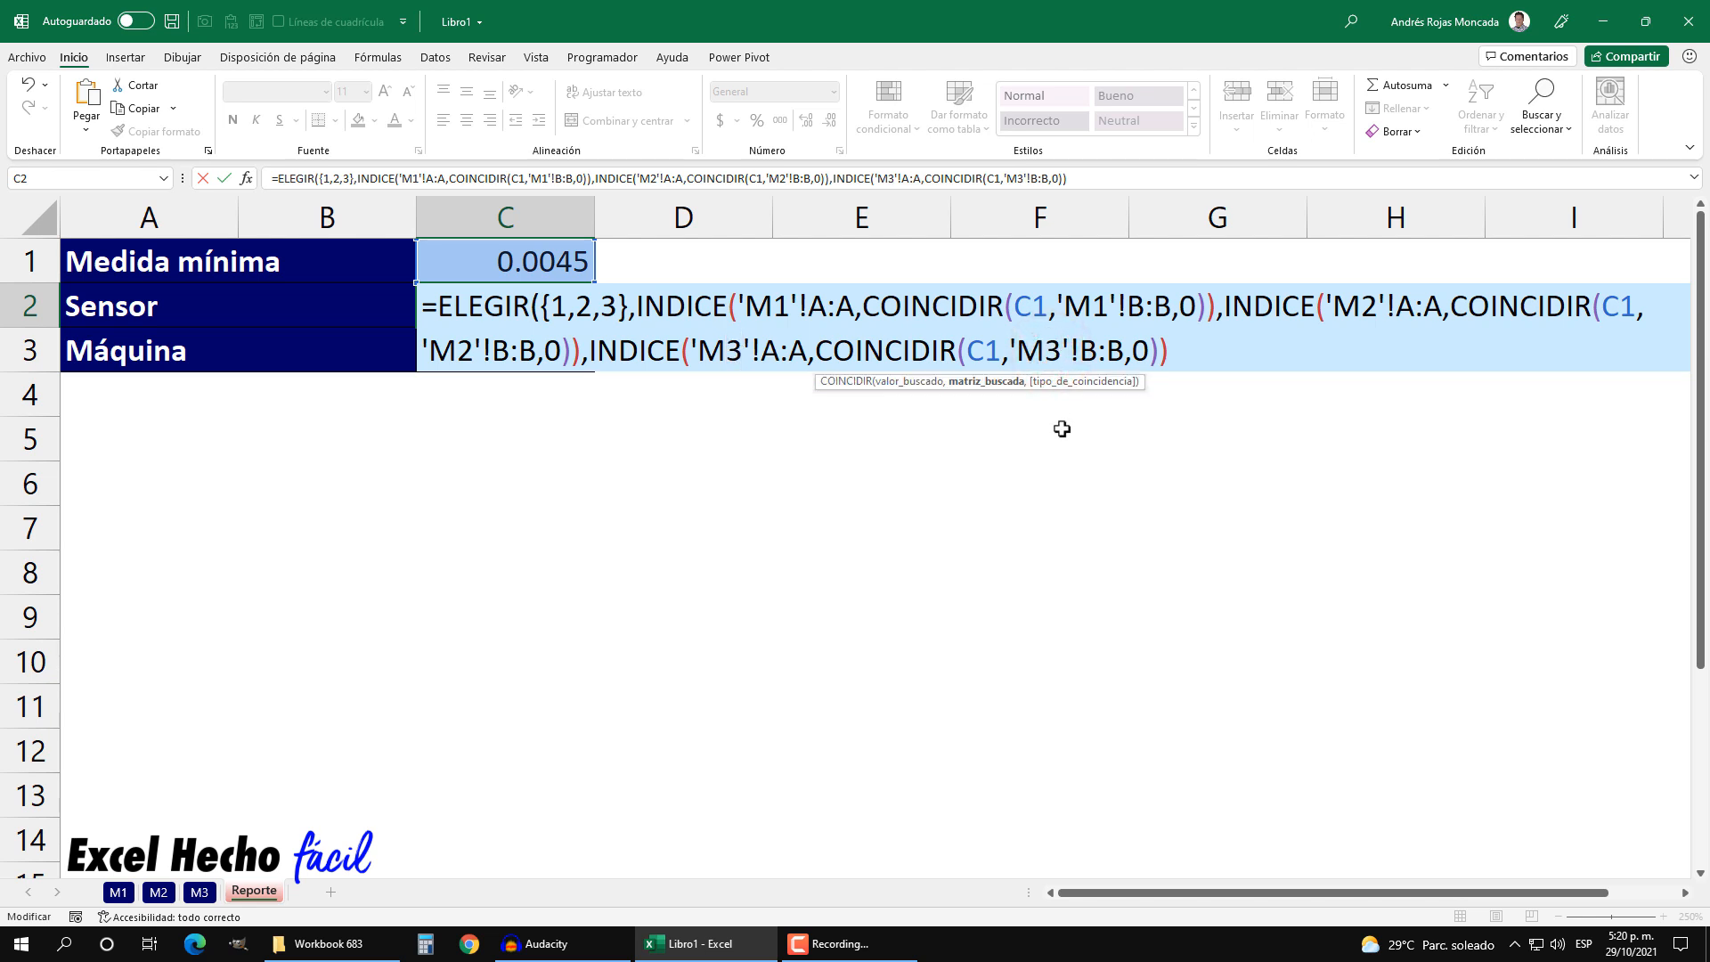
click(1192, 349)
text())
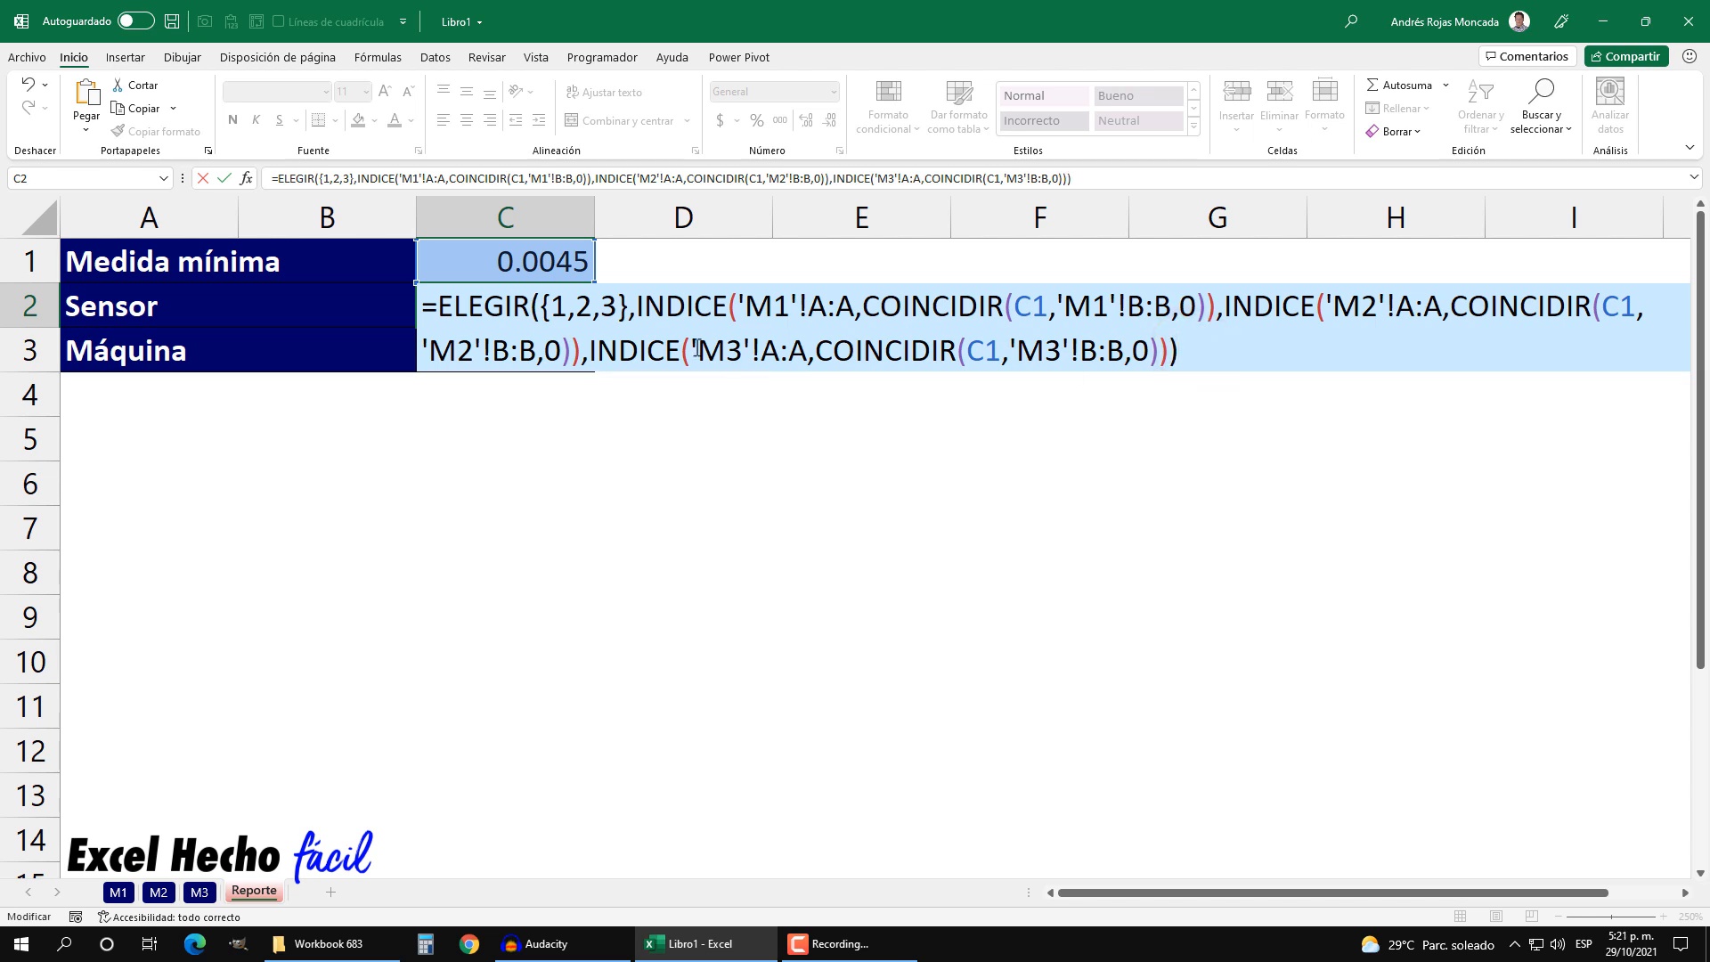
Evaluate each of ELEGIR's three INDICE arguments in place, restoring the original formula text each time.
click(637, 307)
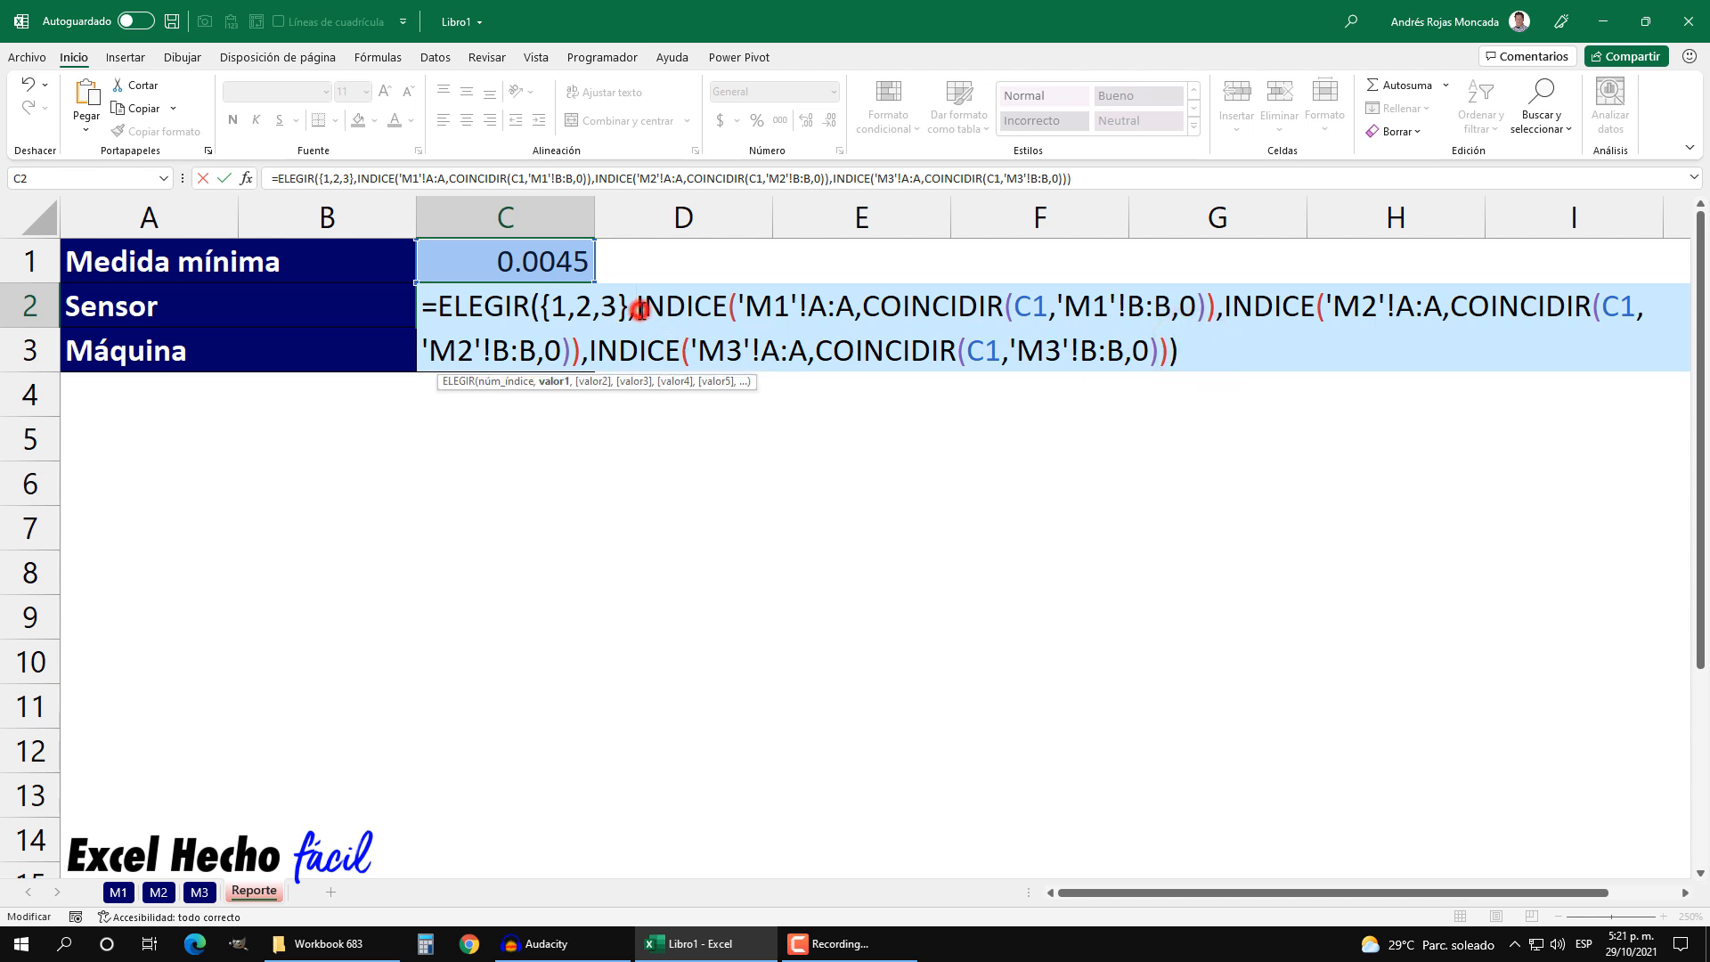
click(556, 383)
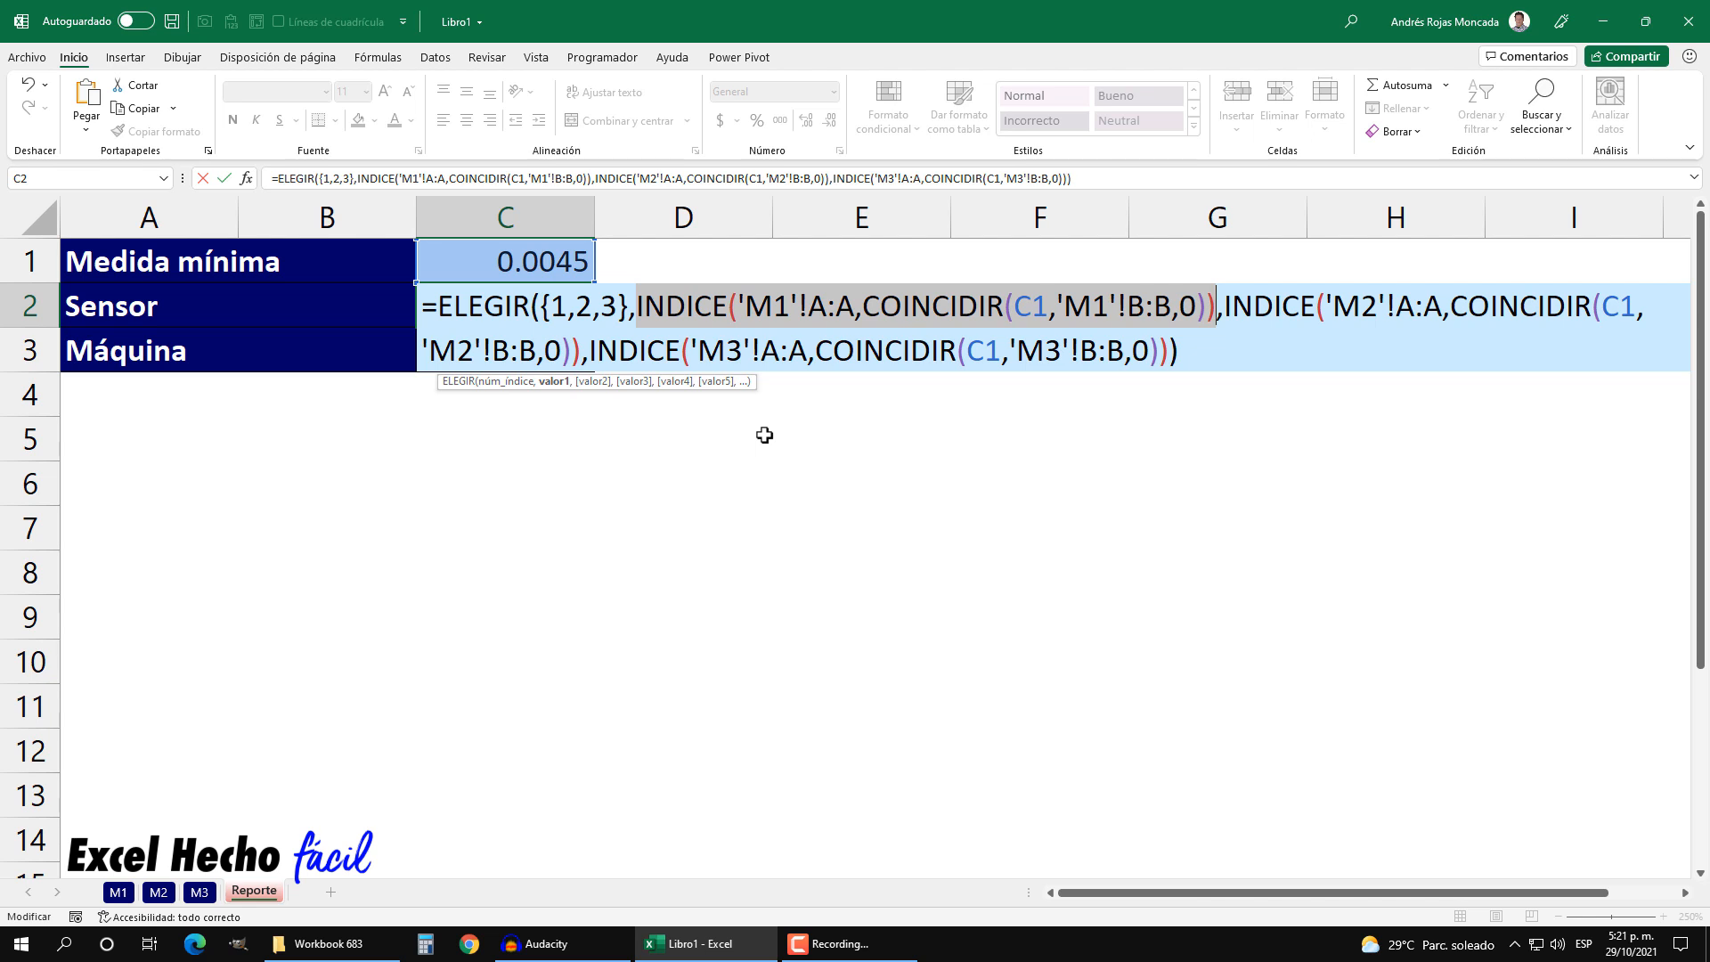
key(F9)
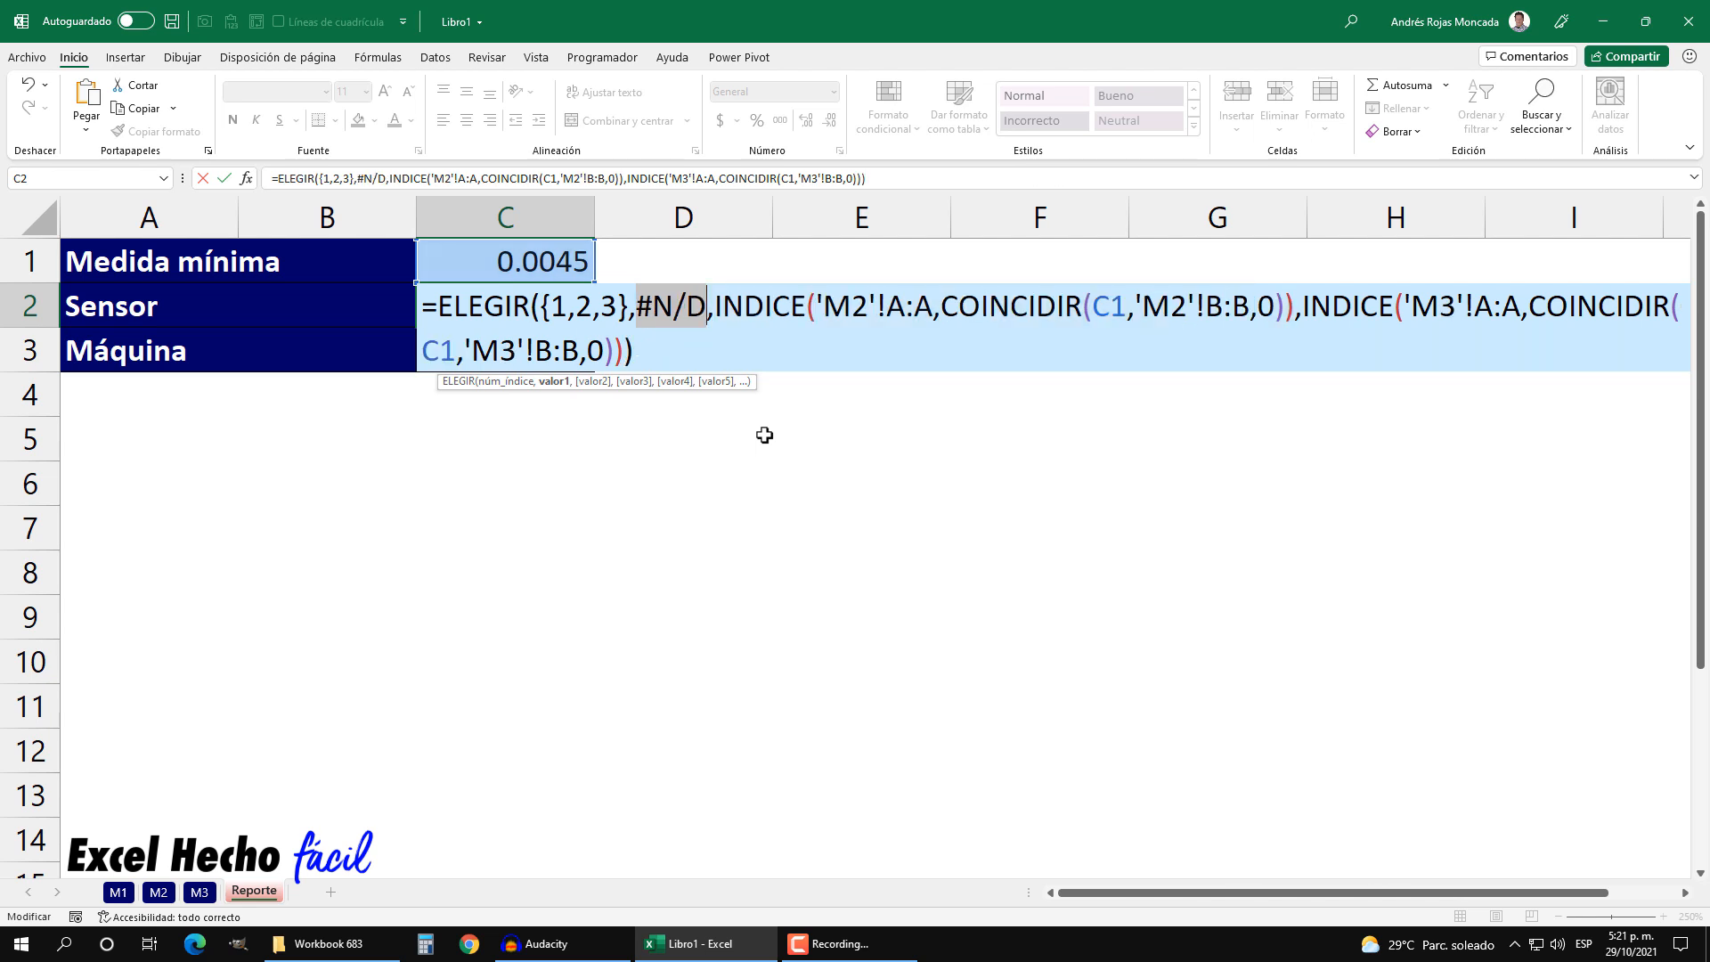
key(ctrl+z)
click(591, 381)
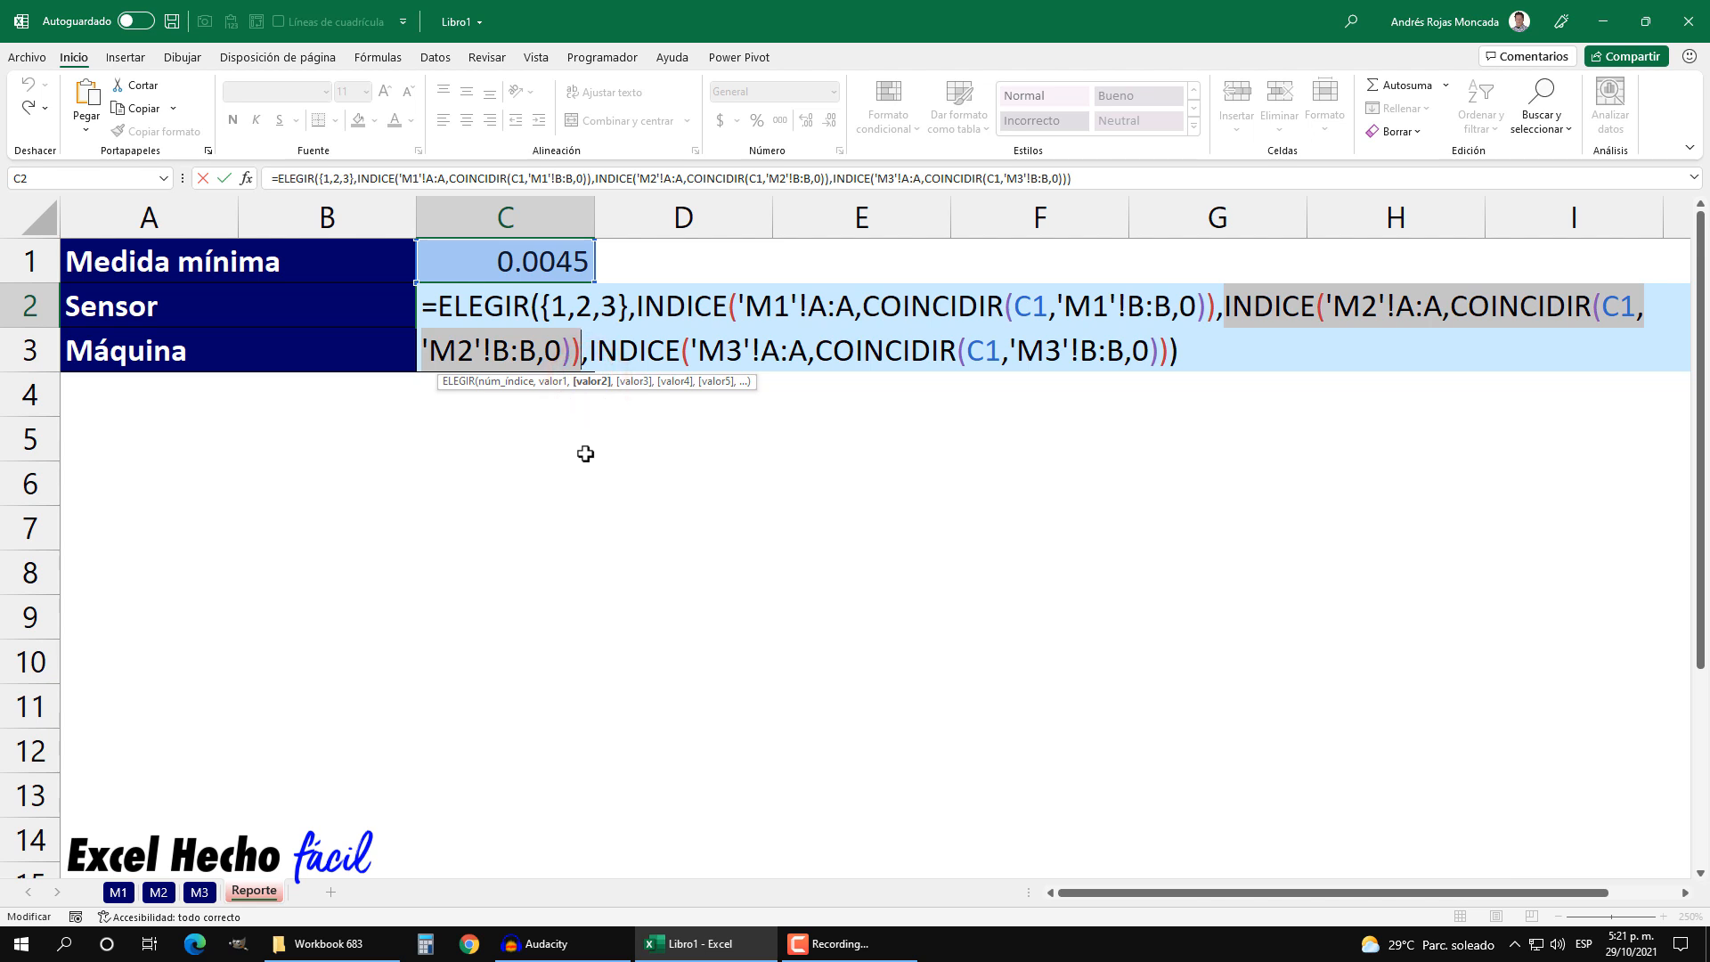
key(F9)
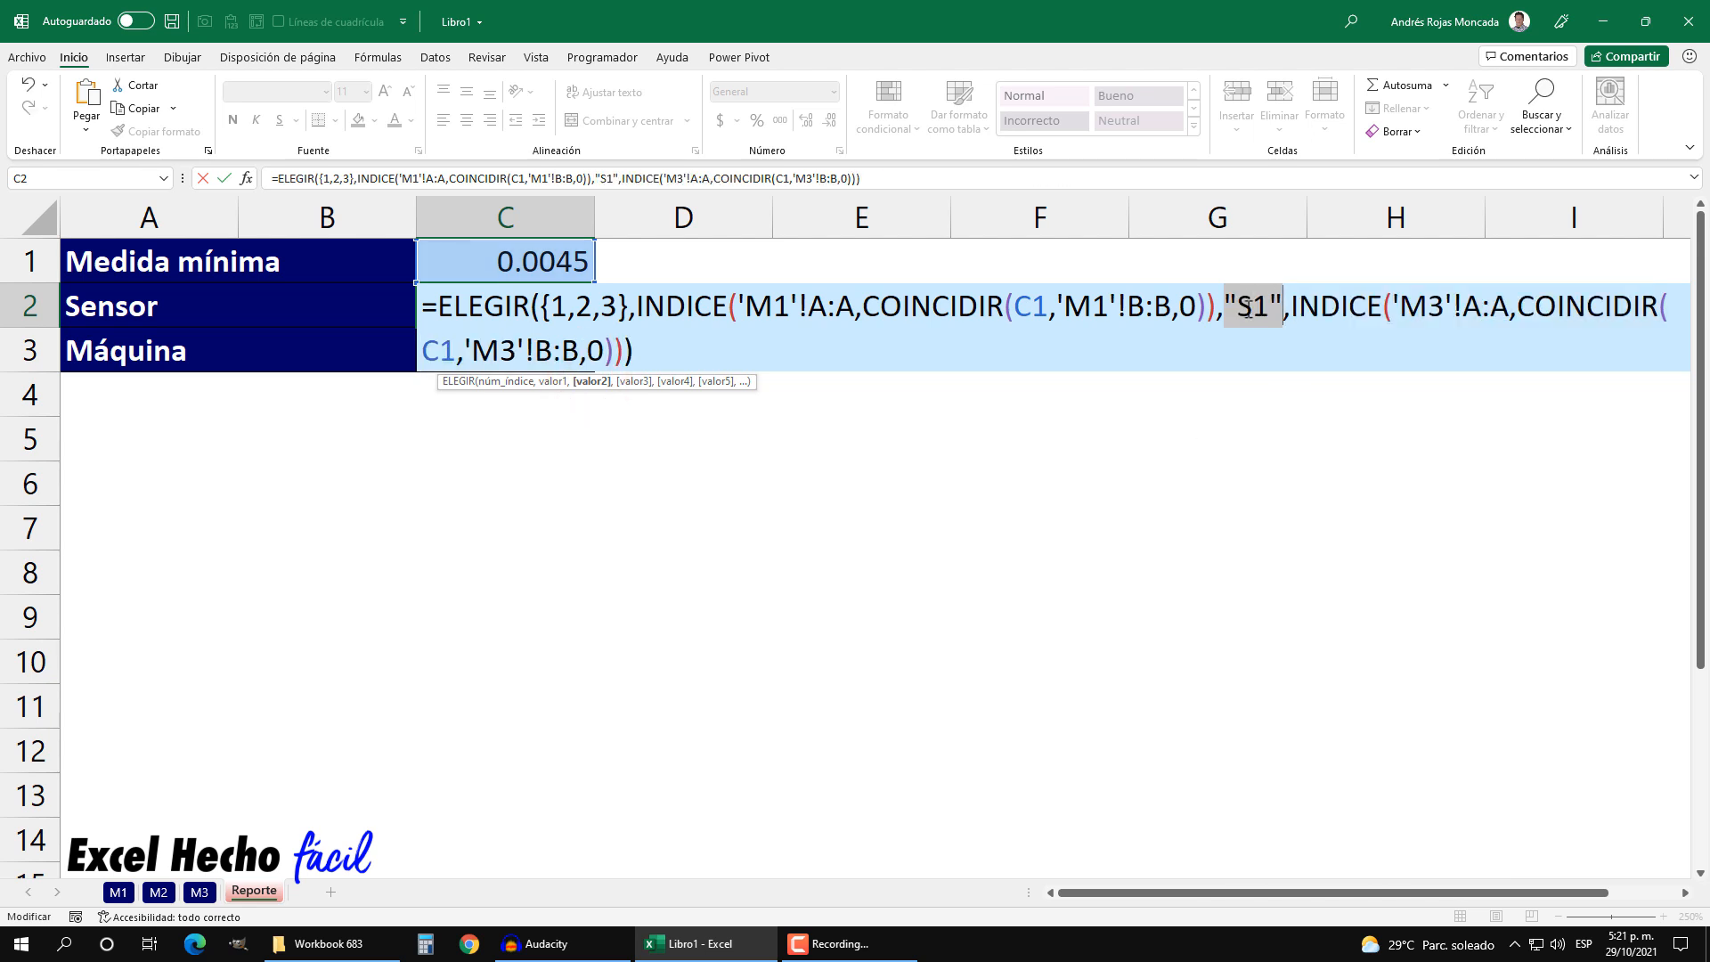
key(ctrl+z)
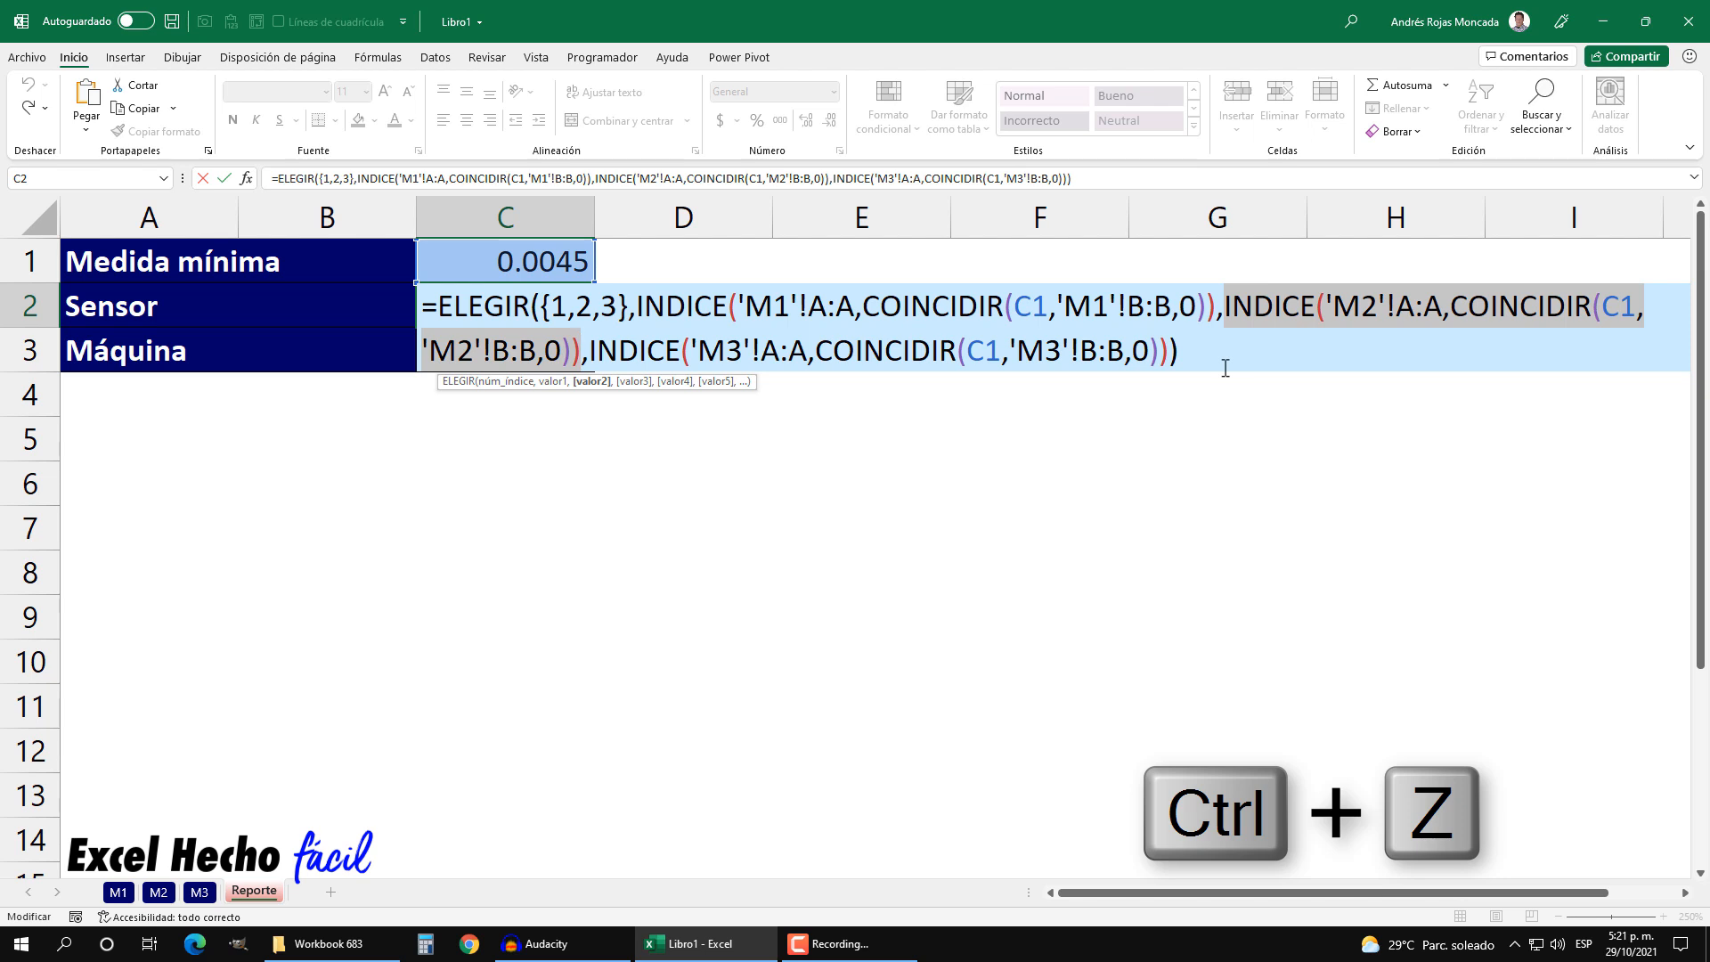
click(634, 381)
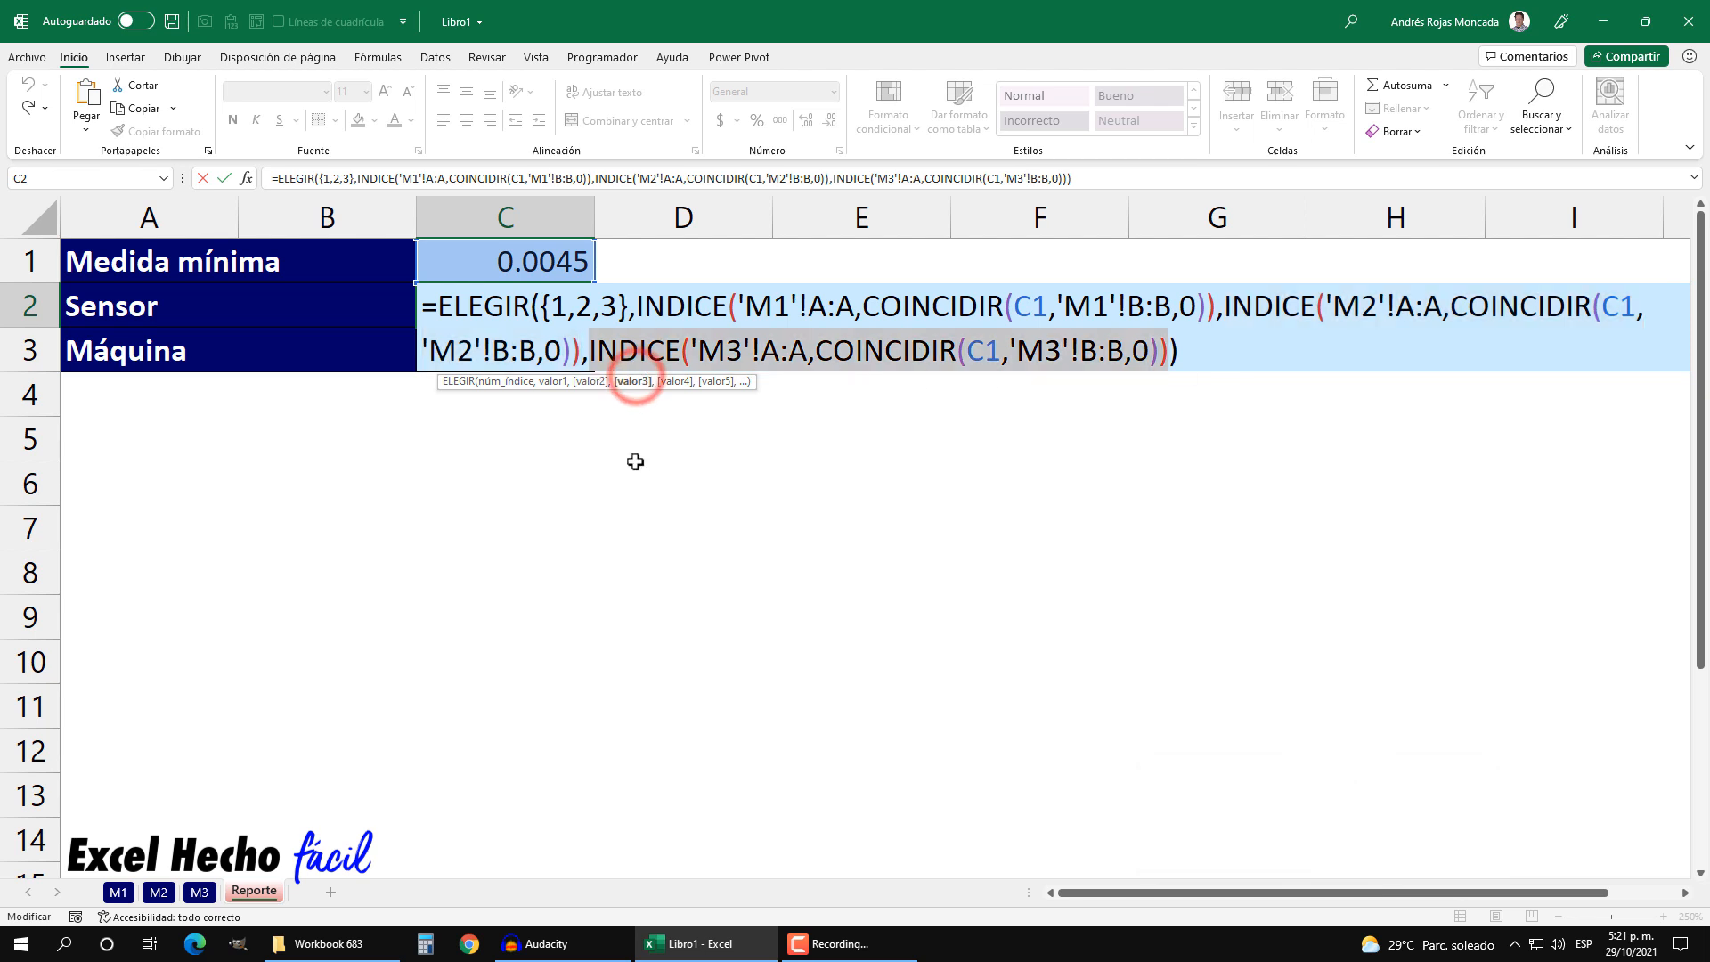
key(F9)
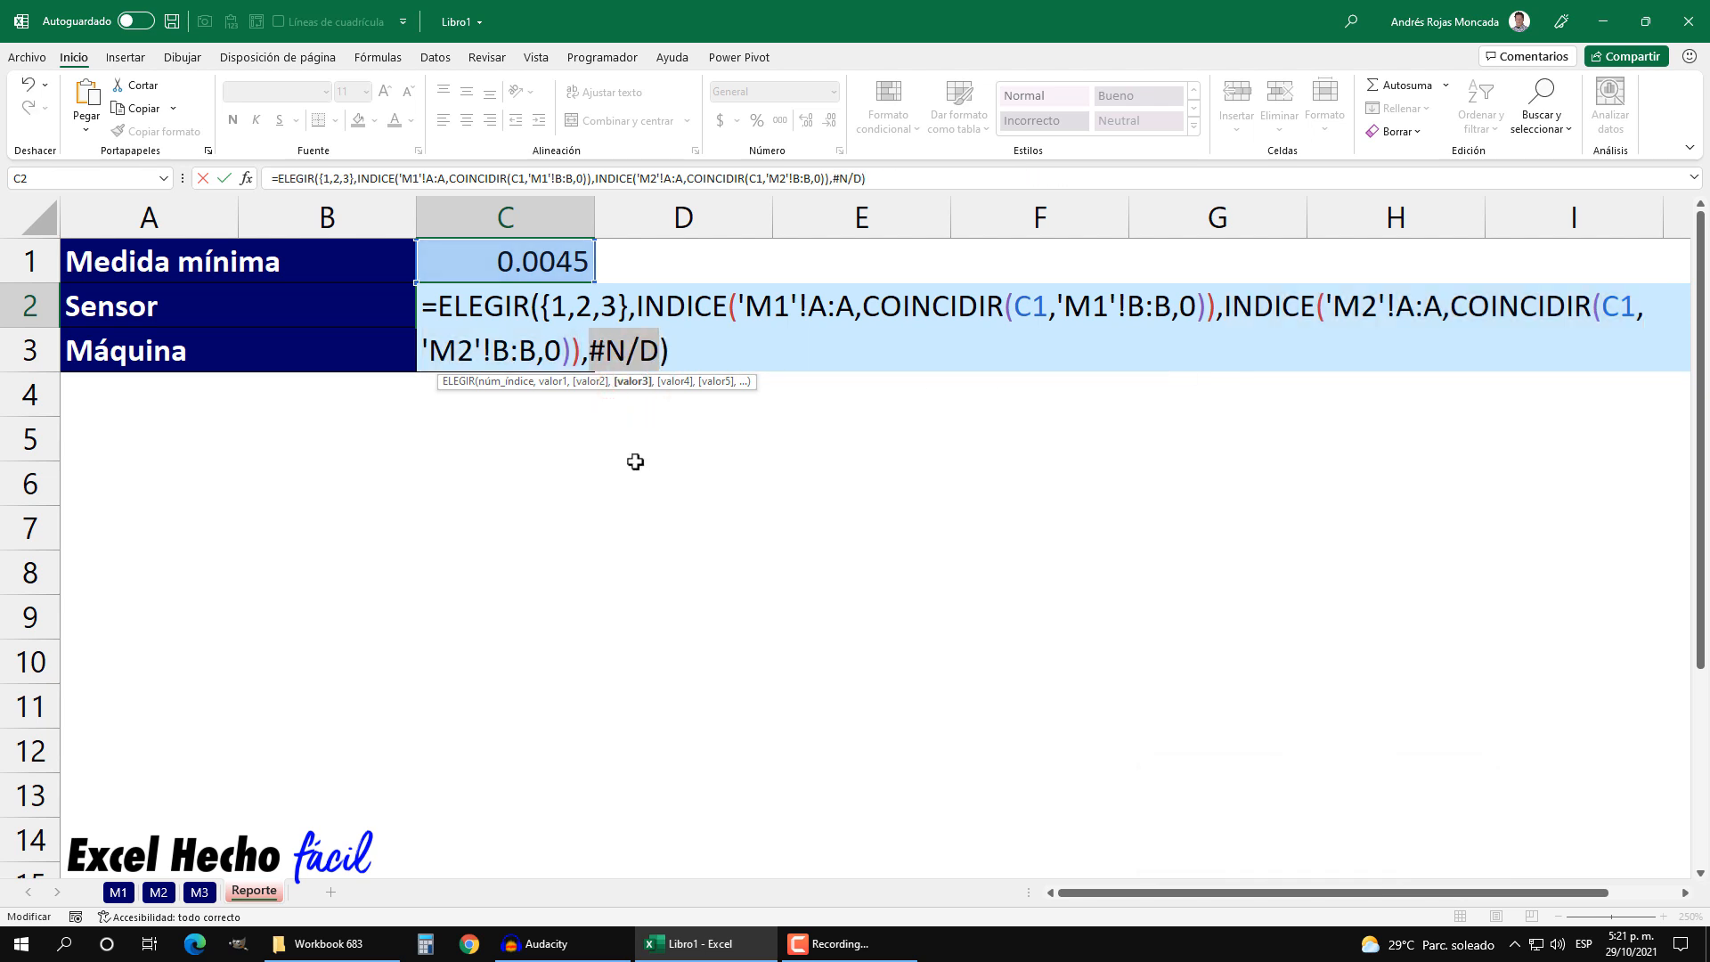
key(ctrl+z)
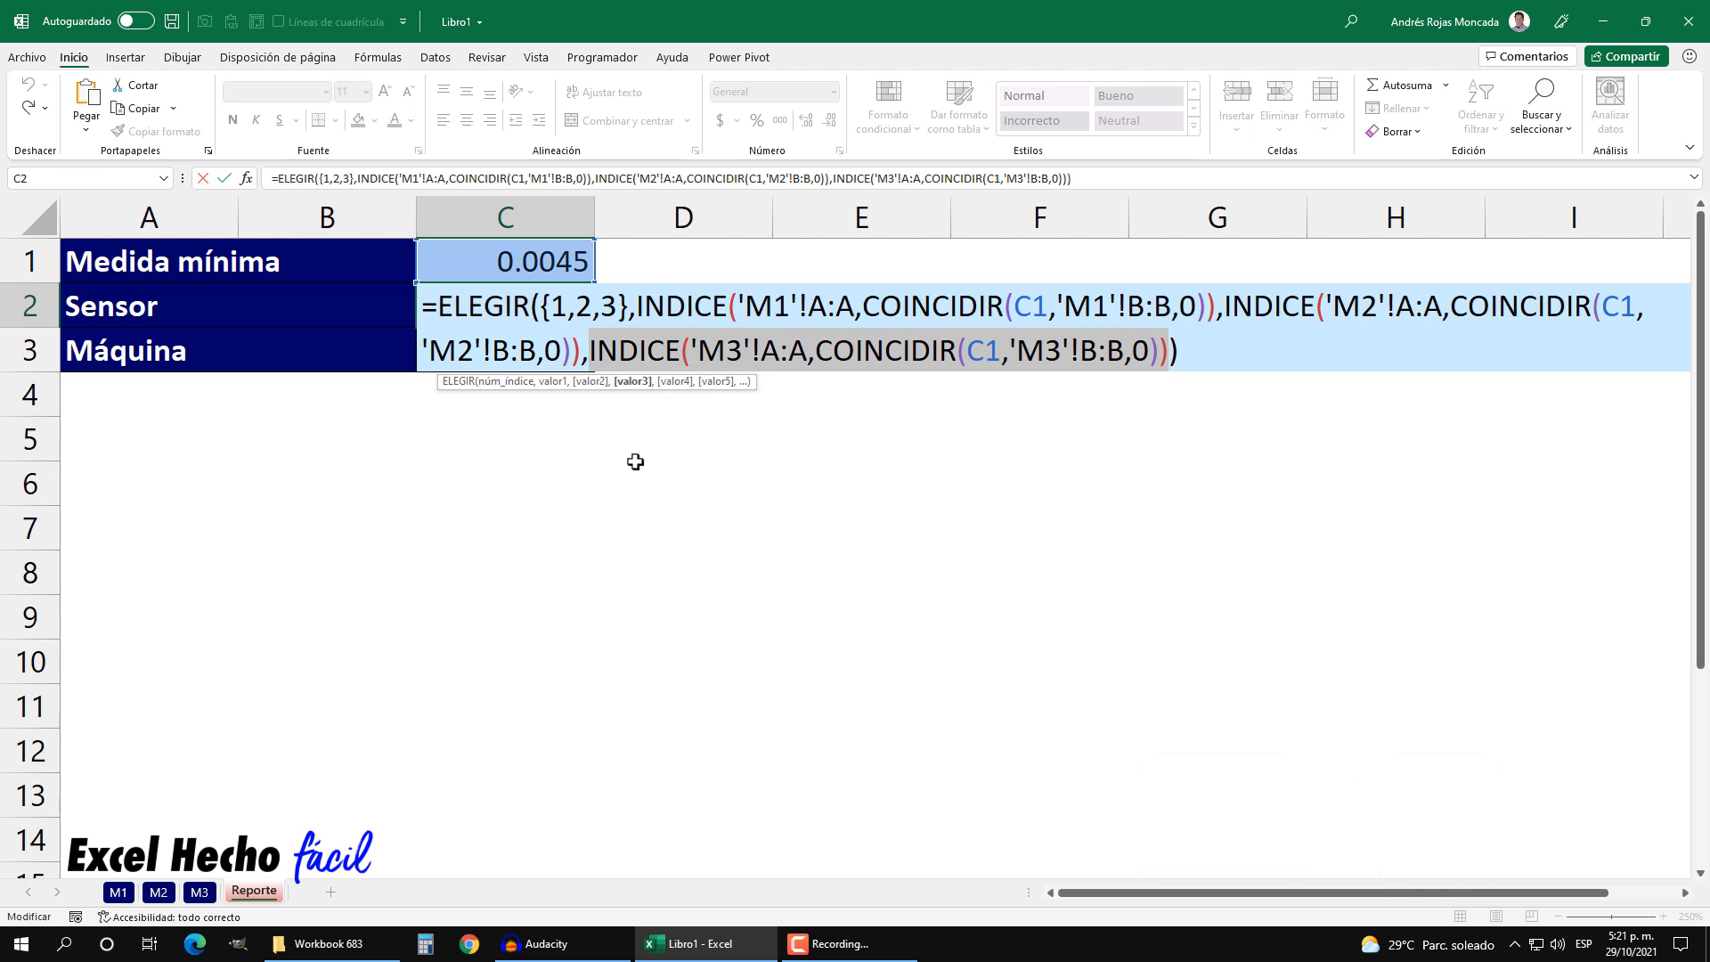
Store the unfinished ELEGIR formula in C2 as plain text by putting a space before its equals sign.
click(425, 305)
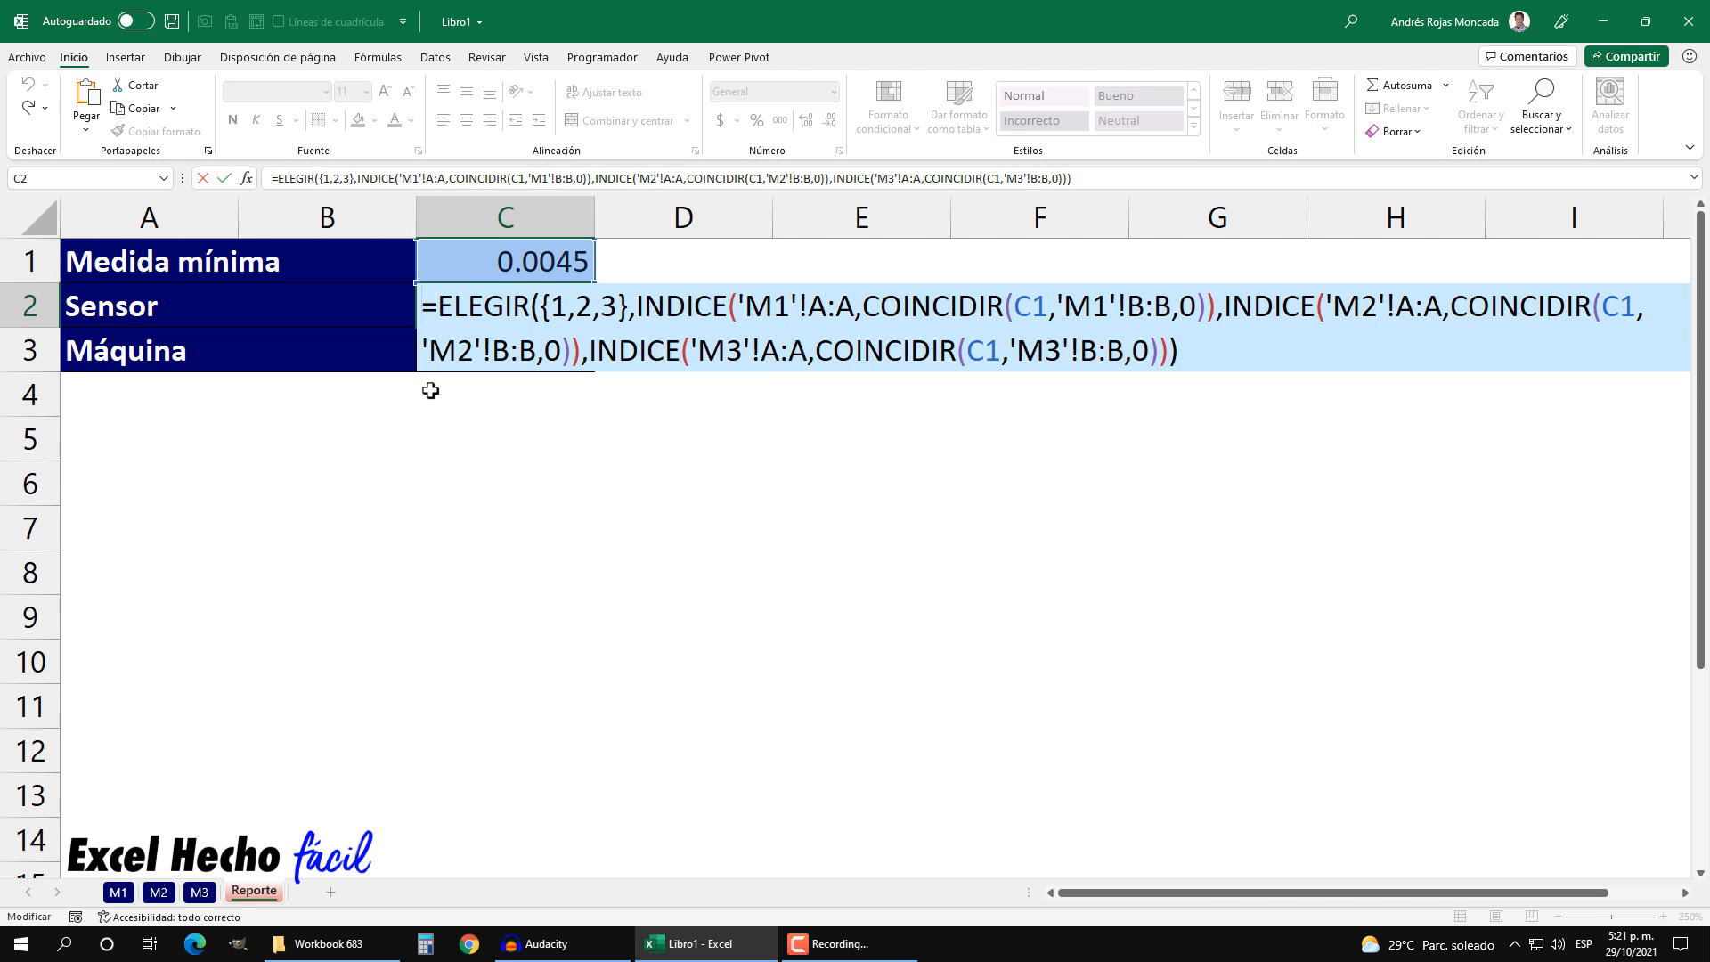
key(Return)
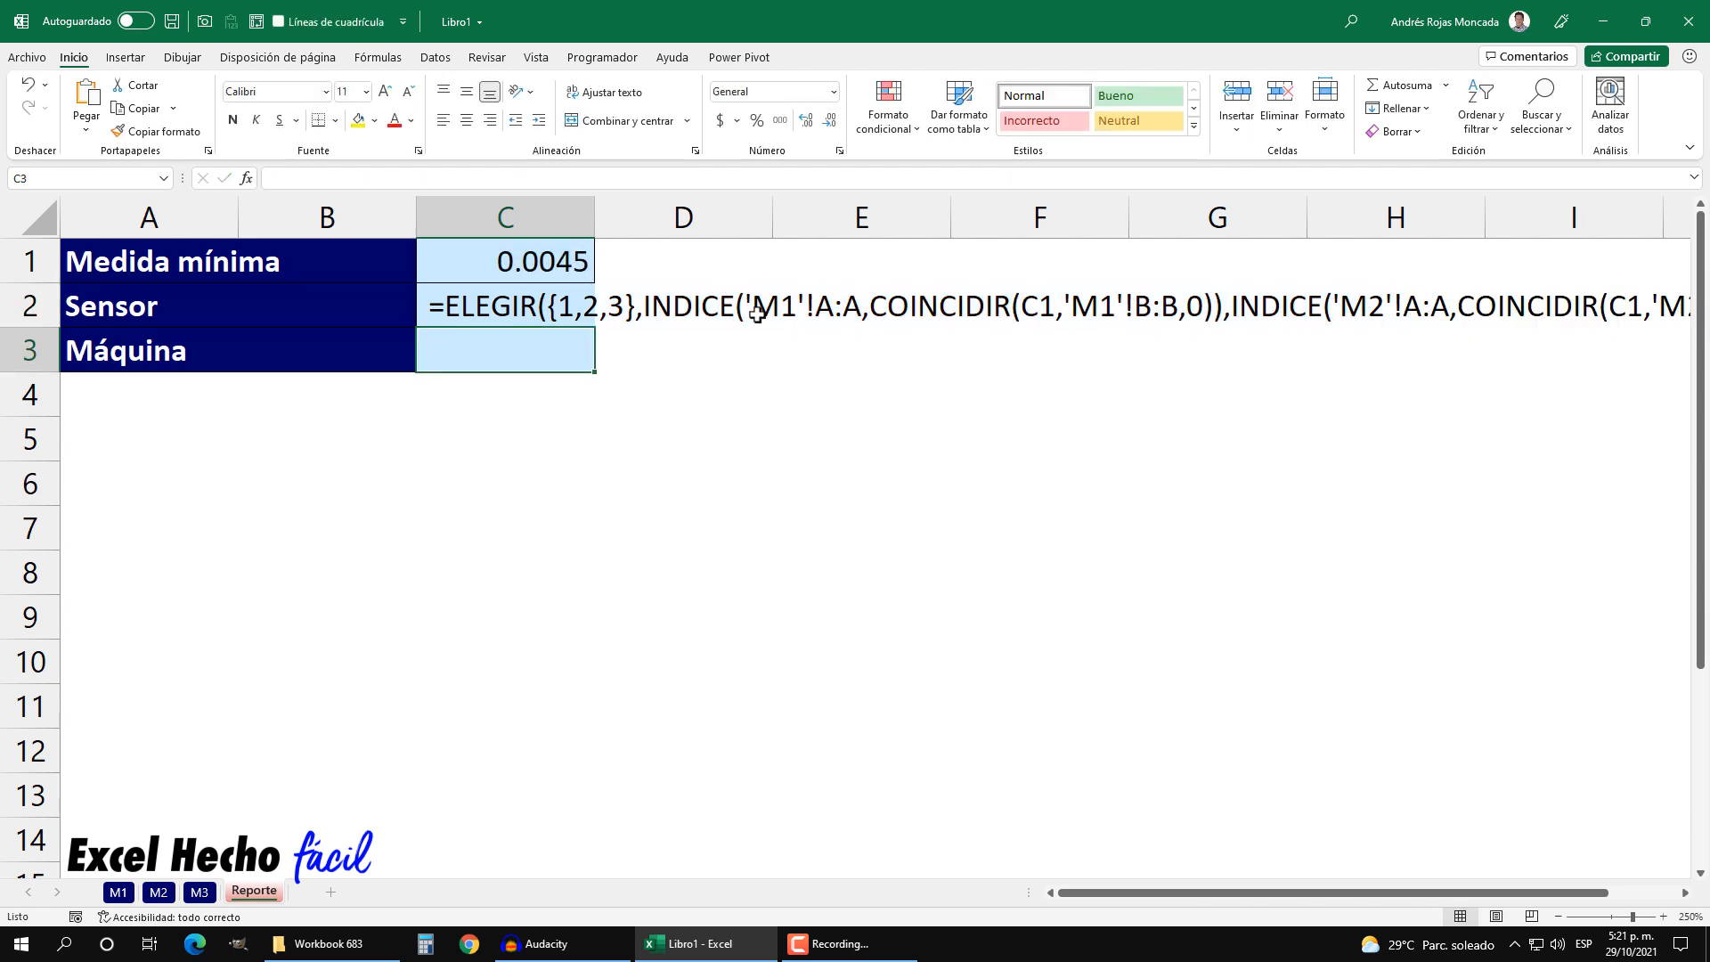
Start an example ELEGIR formula in cell C5 with 3 as the index number.
click(511, 454)
text(=)
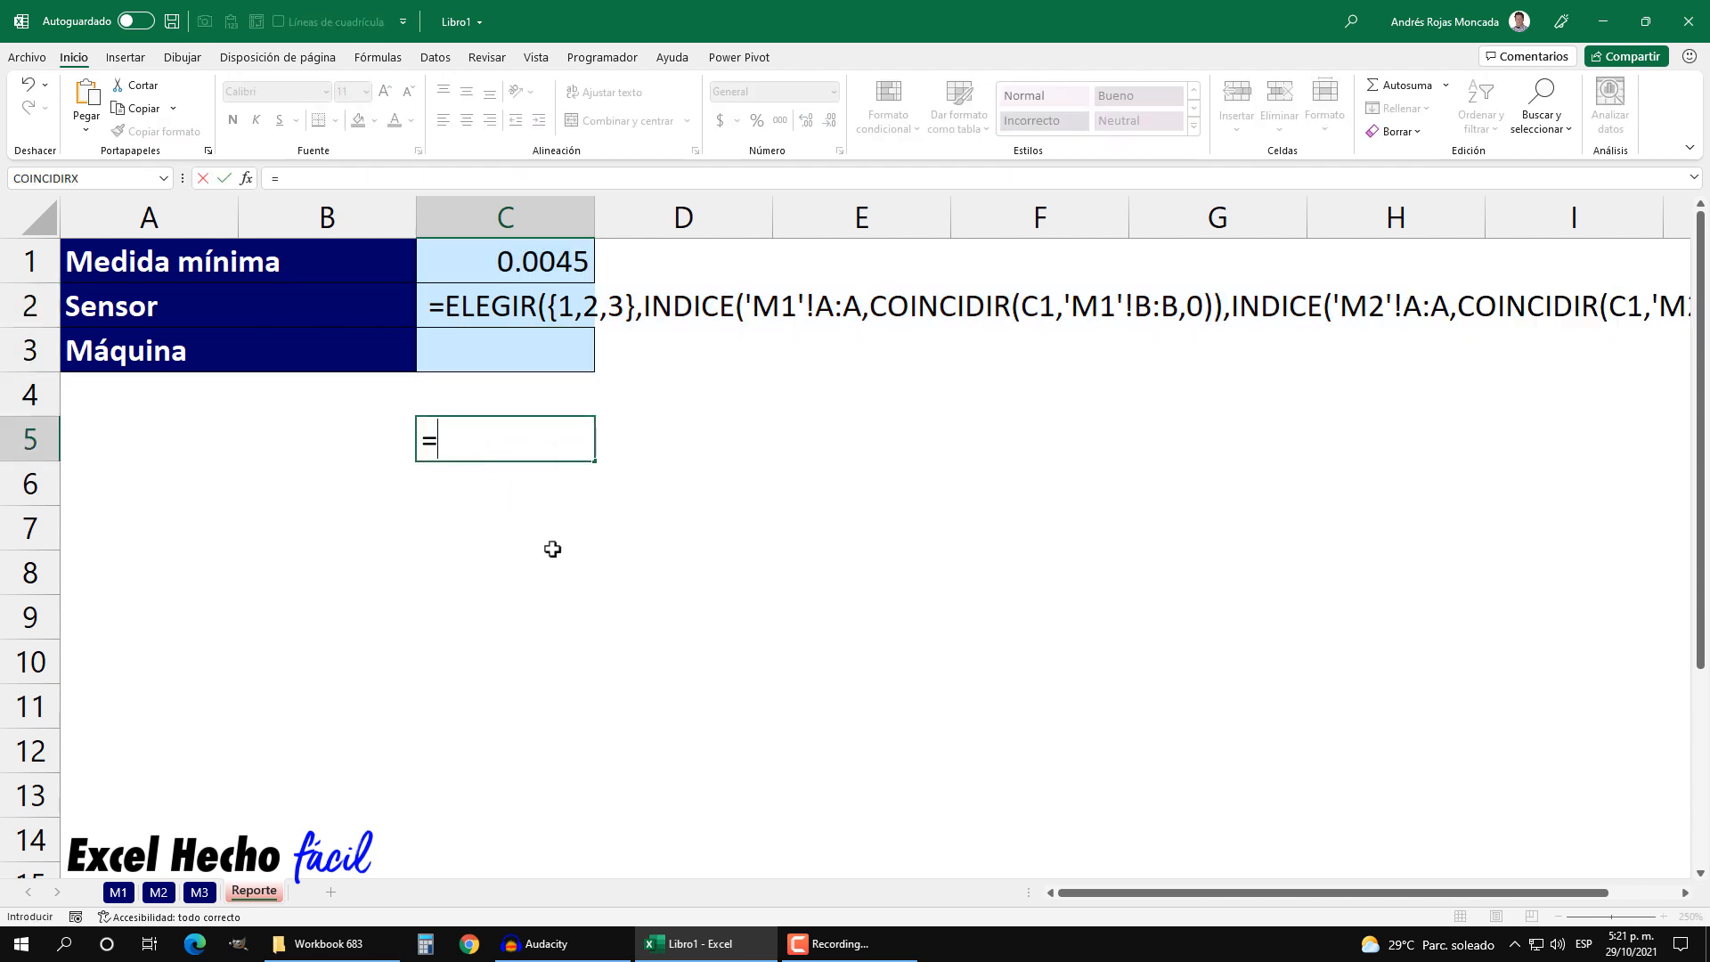
text(ele)
key(Tab)
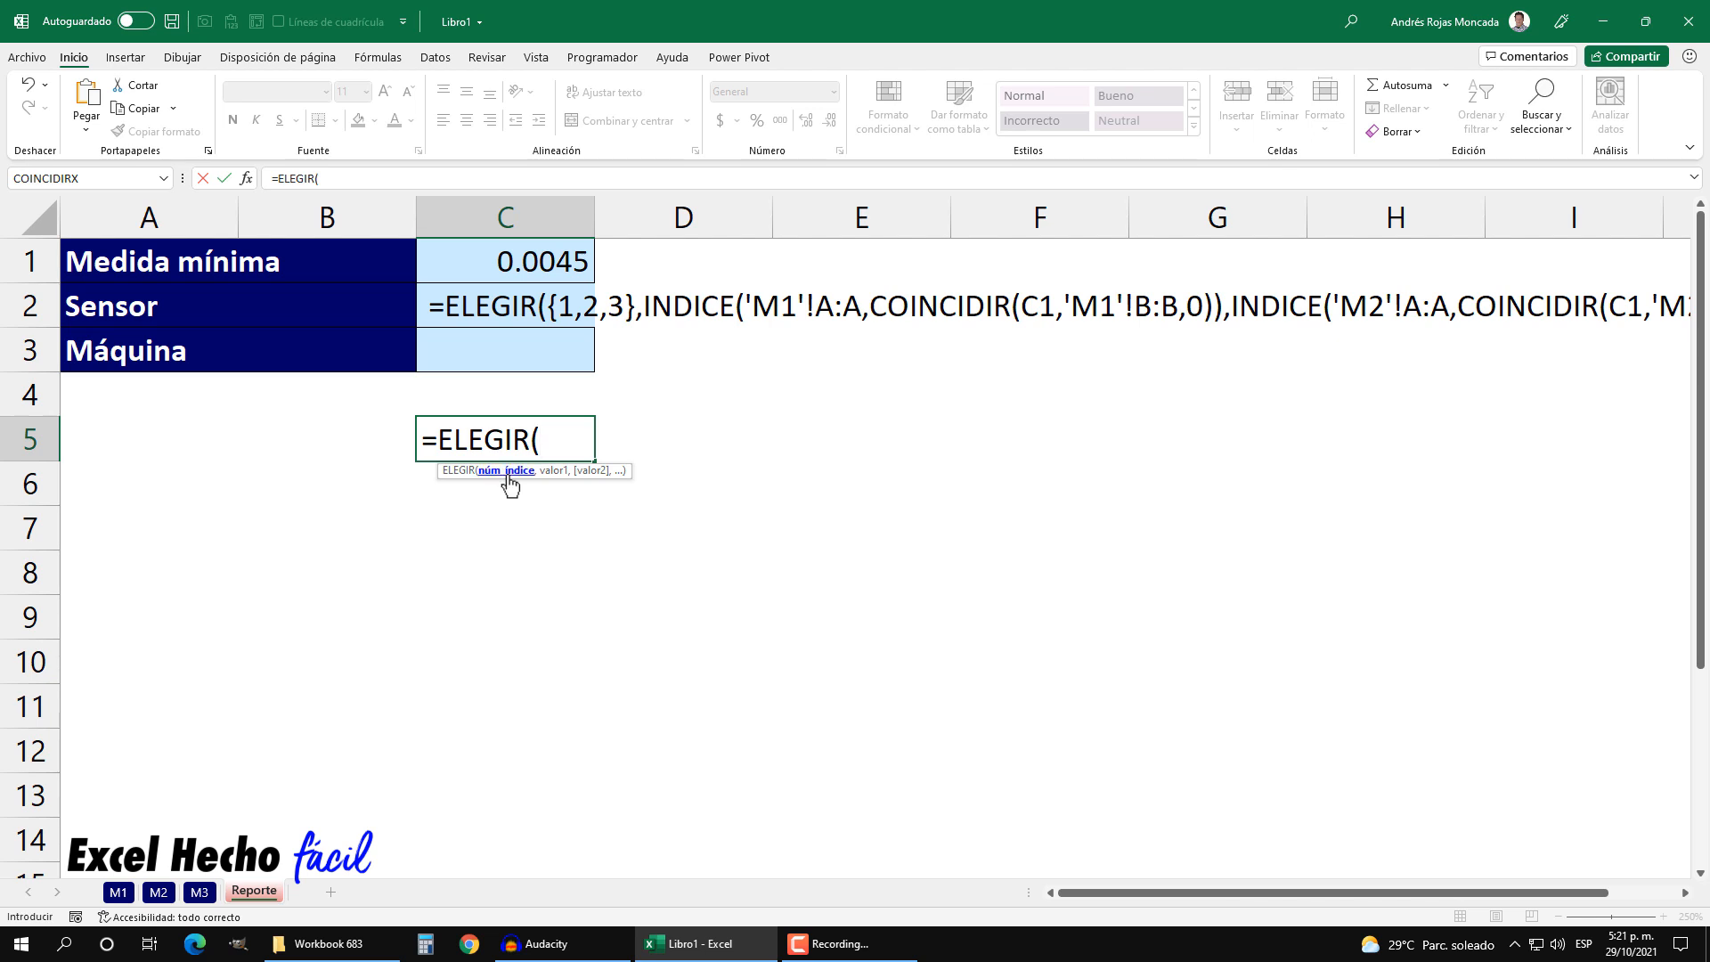
text(2)
key(BackSpace)
text(3,)
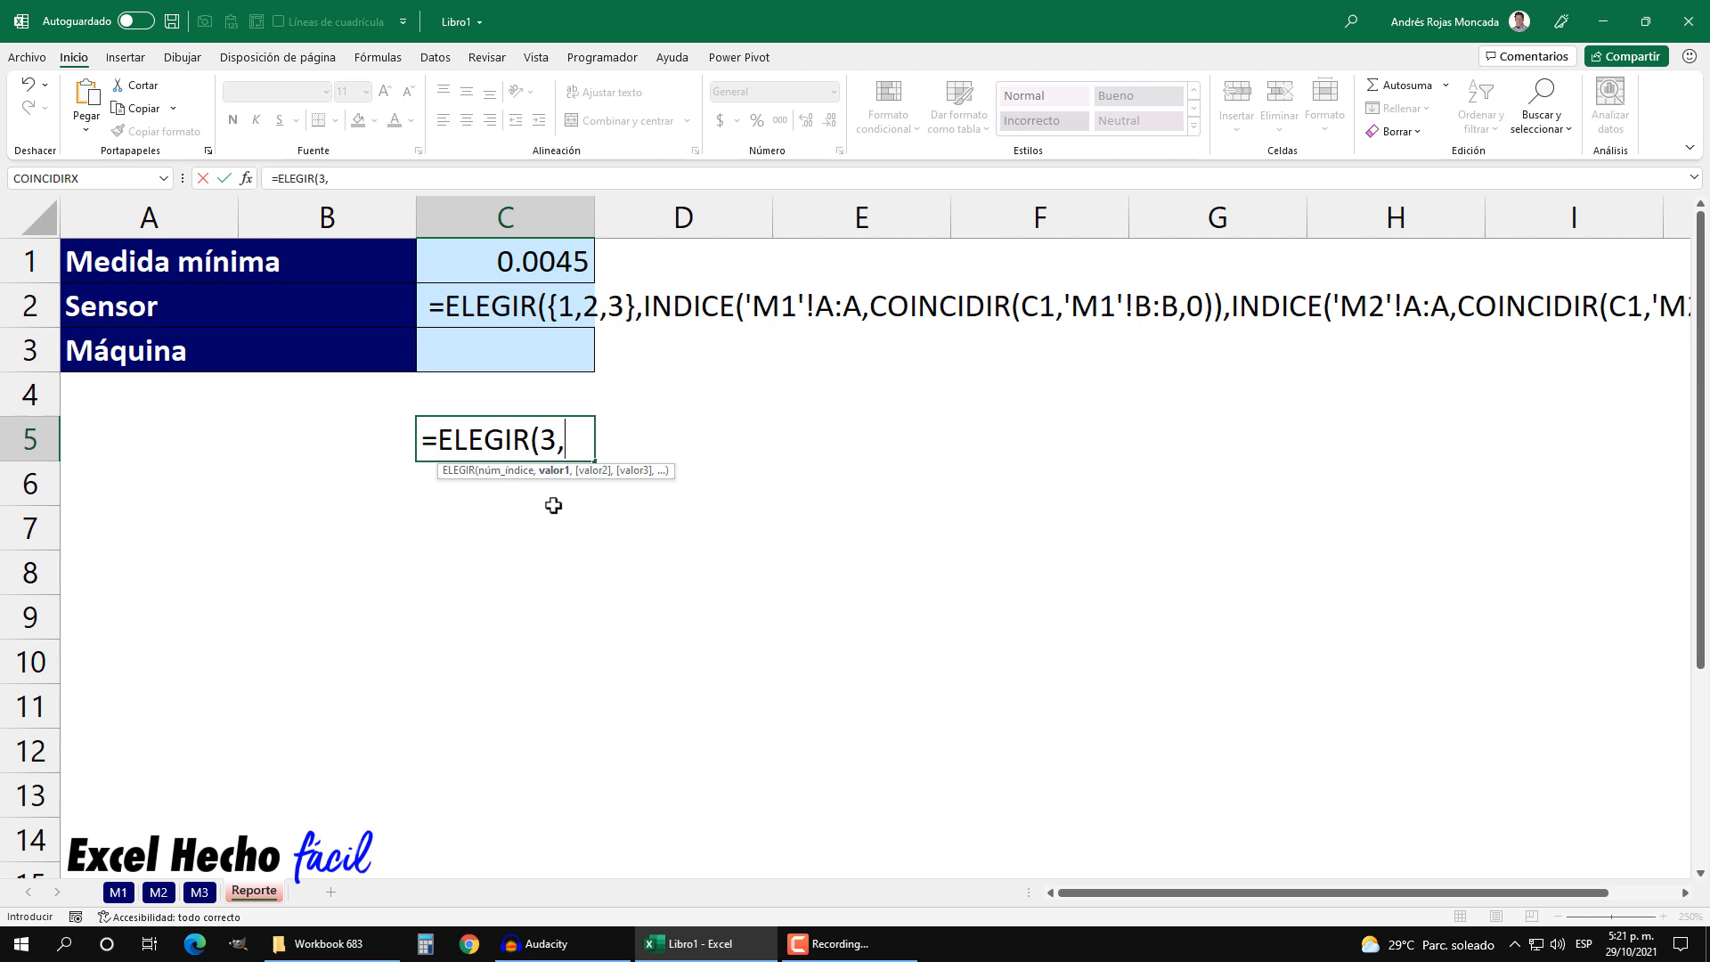
Supply 10, 40, 90 and 50 as the example ELEGIR's values and close the function.
text(10,)
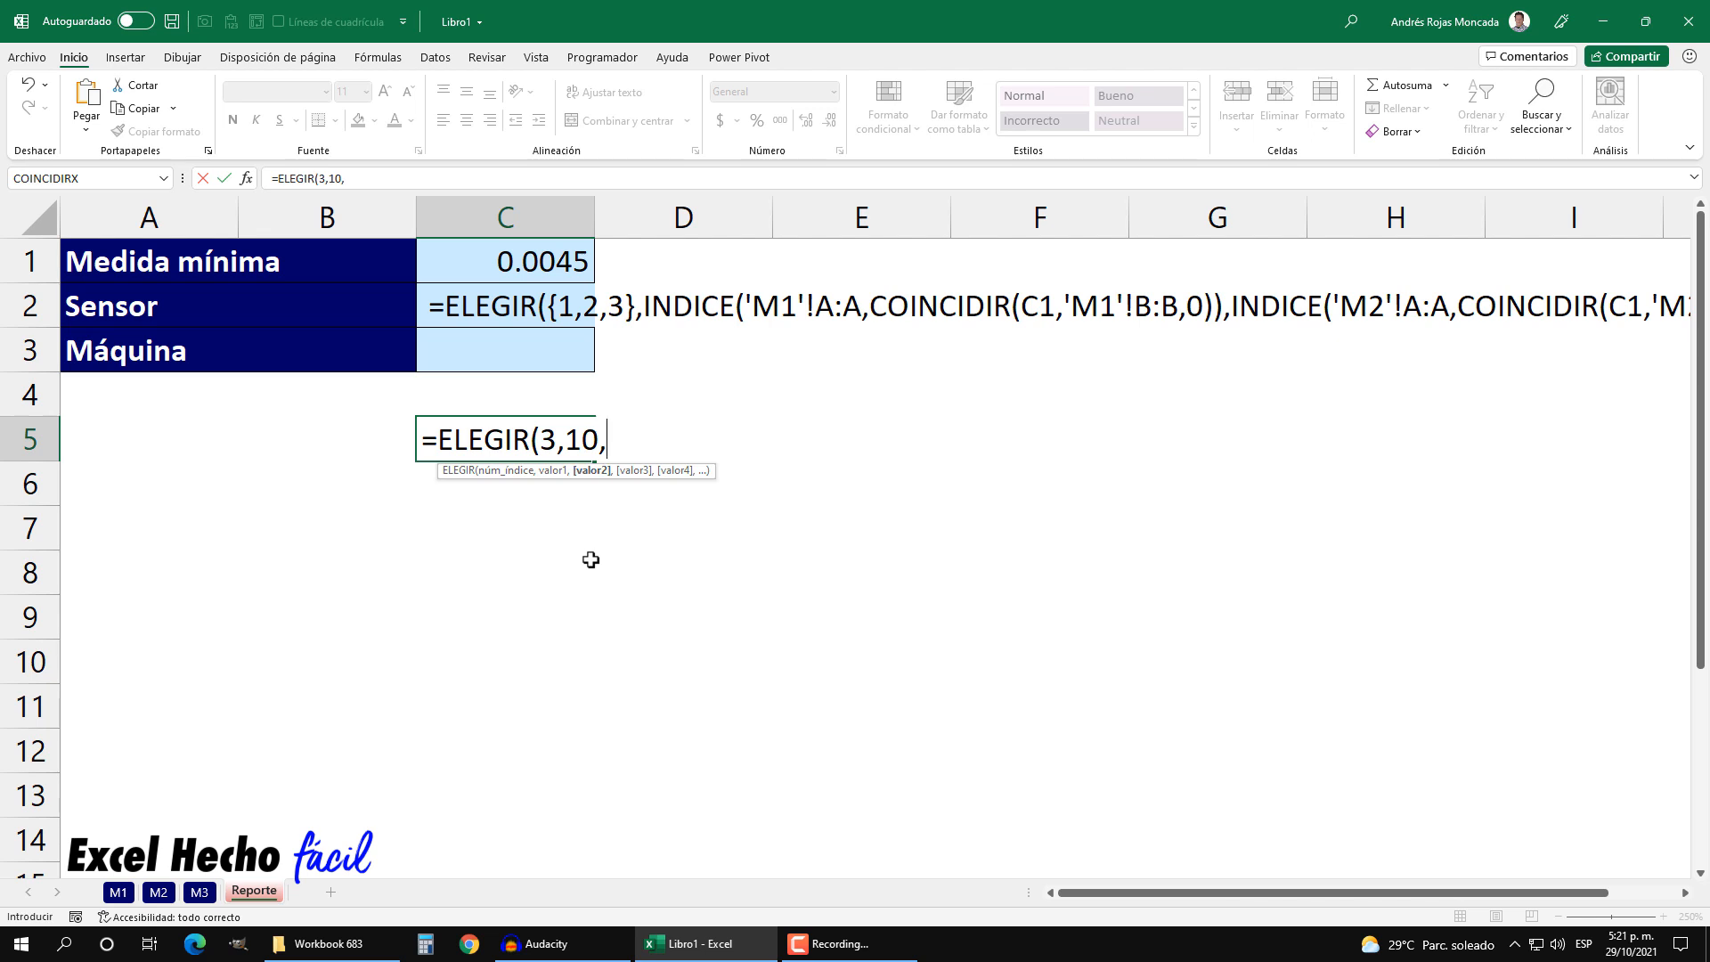
text(5)
key(BackSpace)
text(40,)
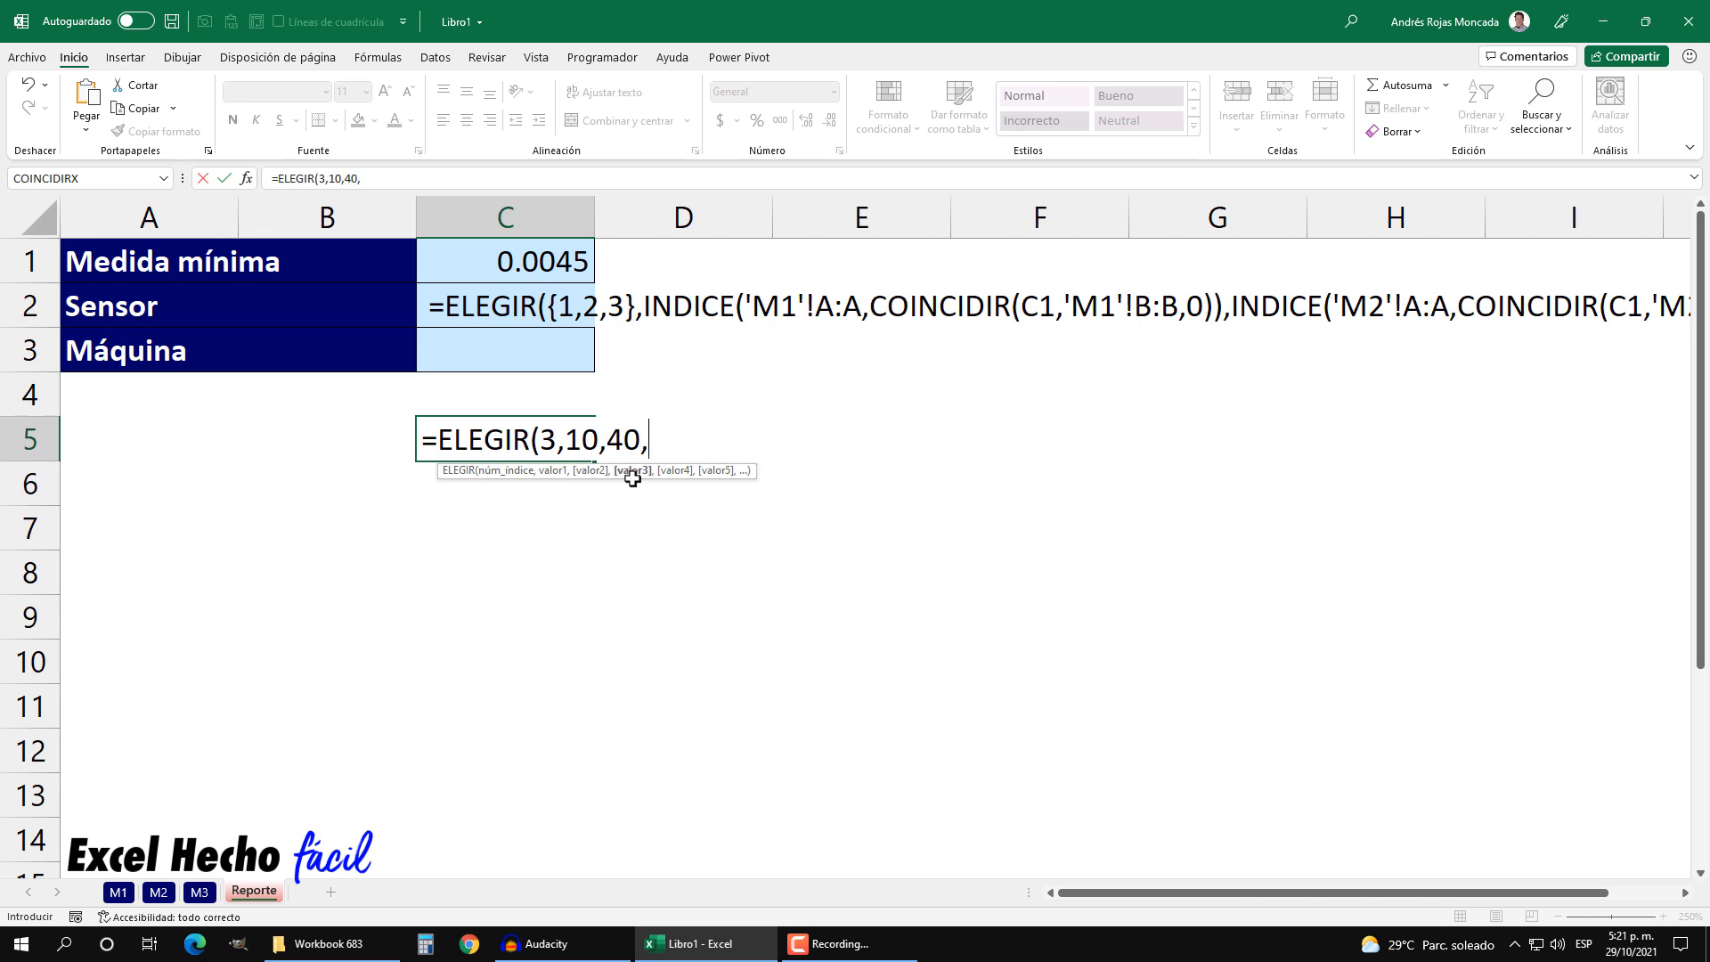
text(90,)
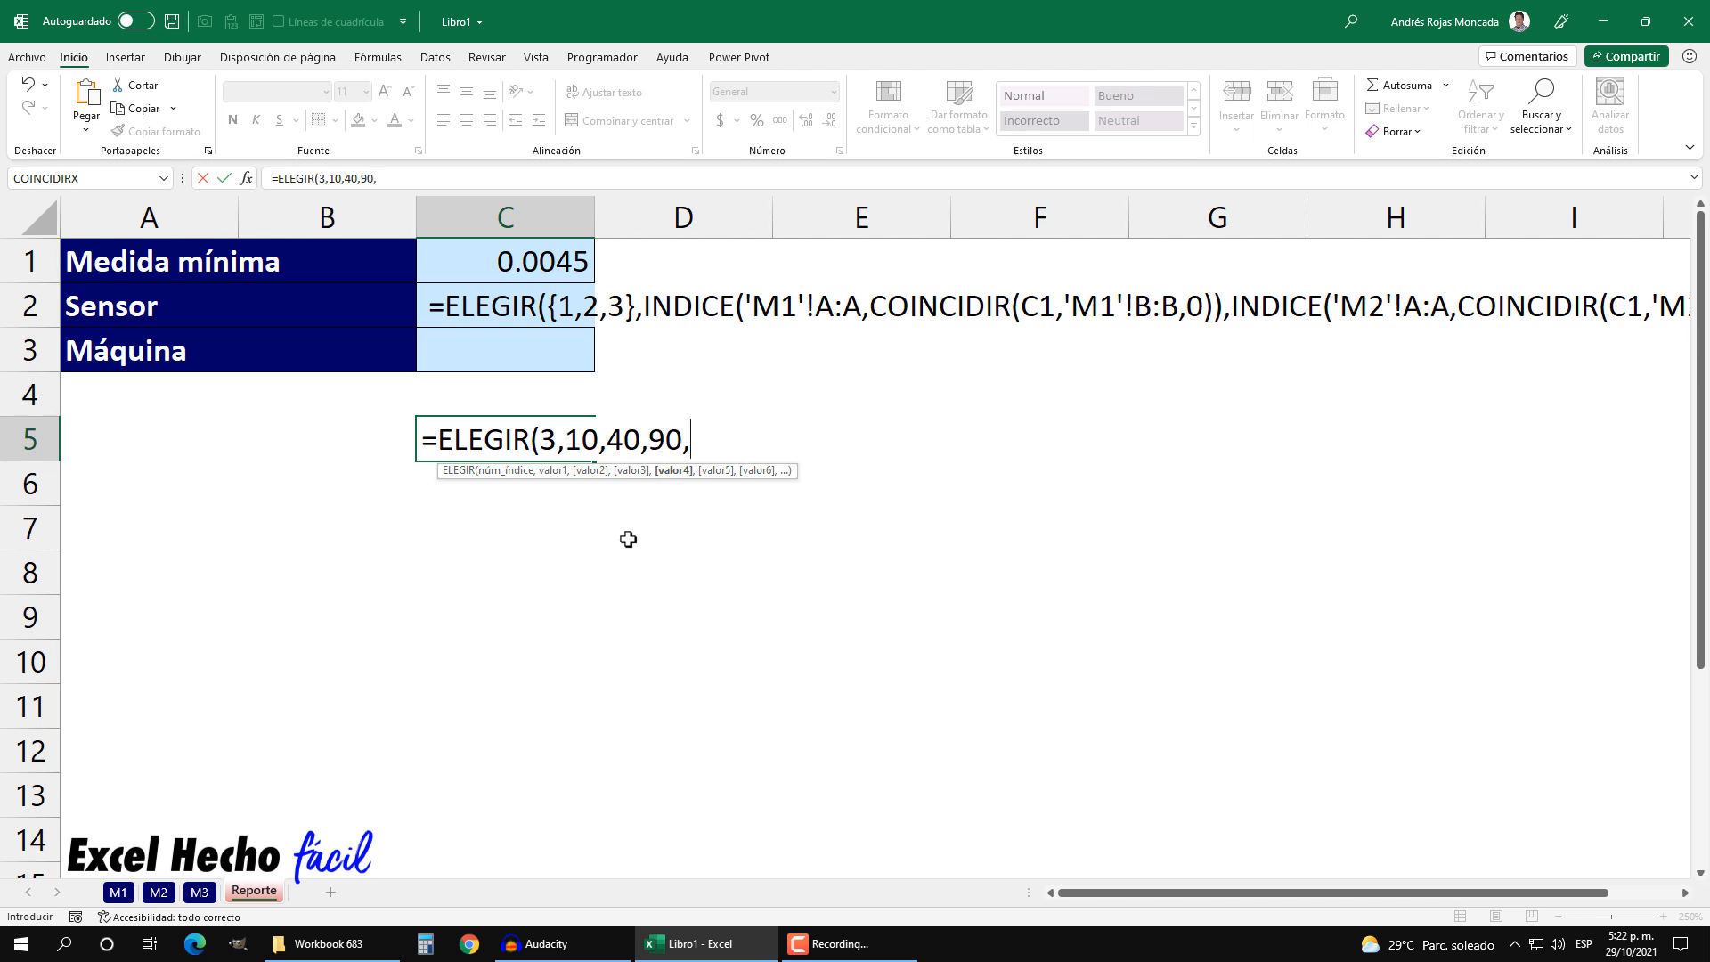
text(50))
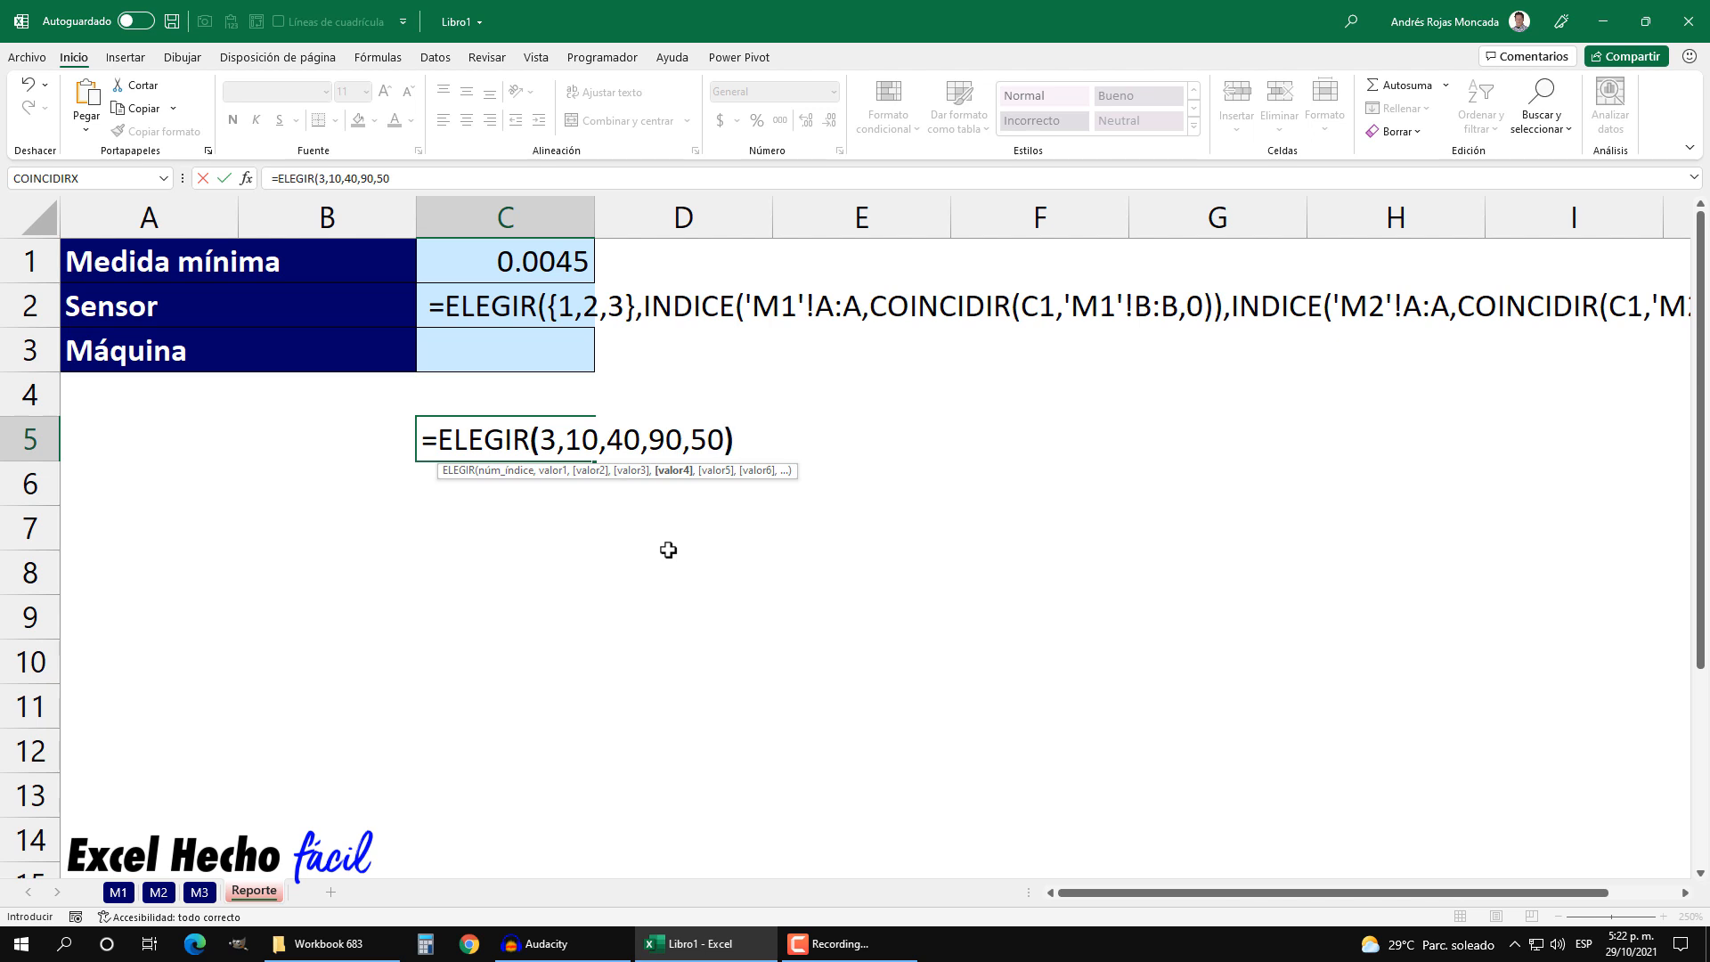
Highlight the C5 example's index number and its first three value arguments one after another.
click(558, 441)
click(529, 472)
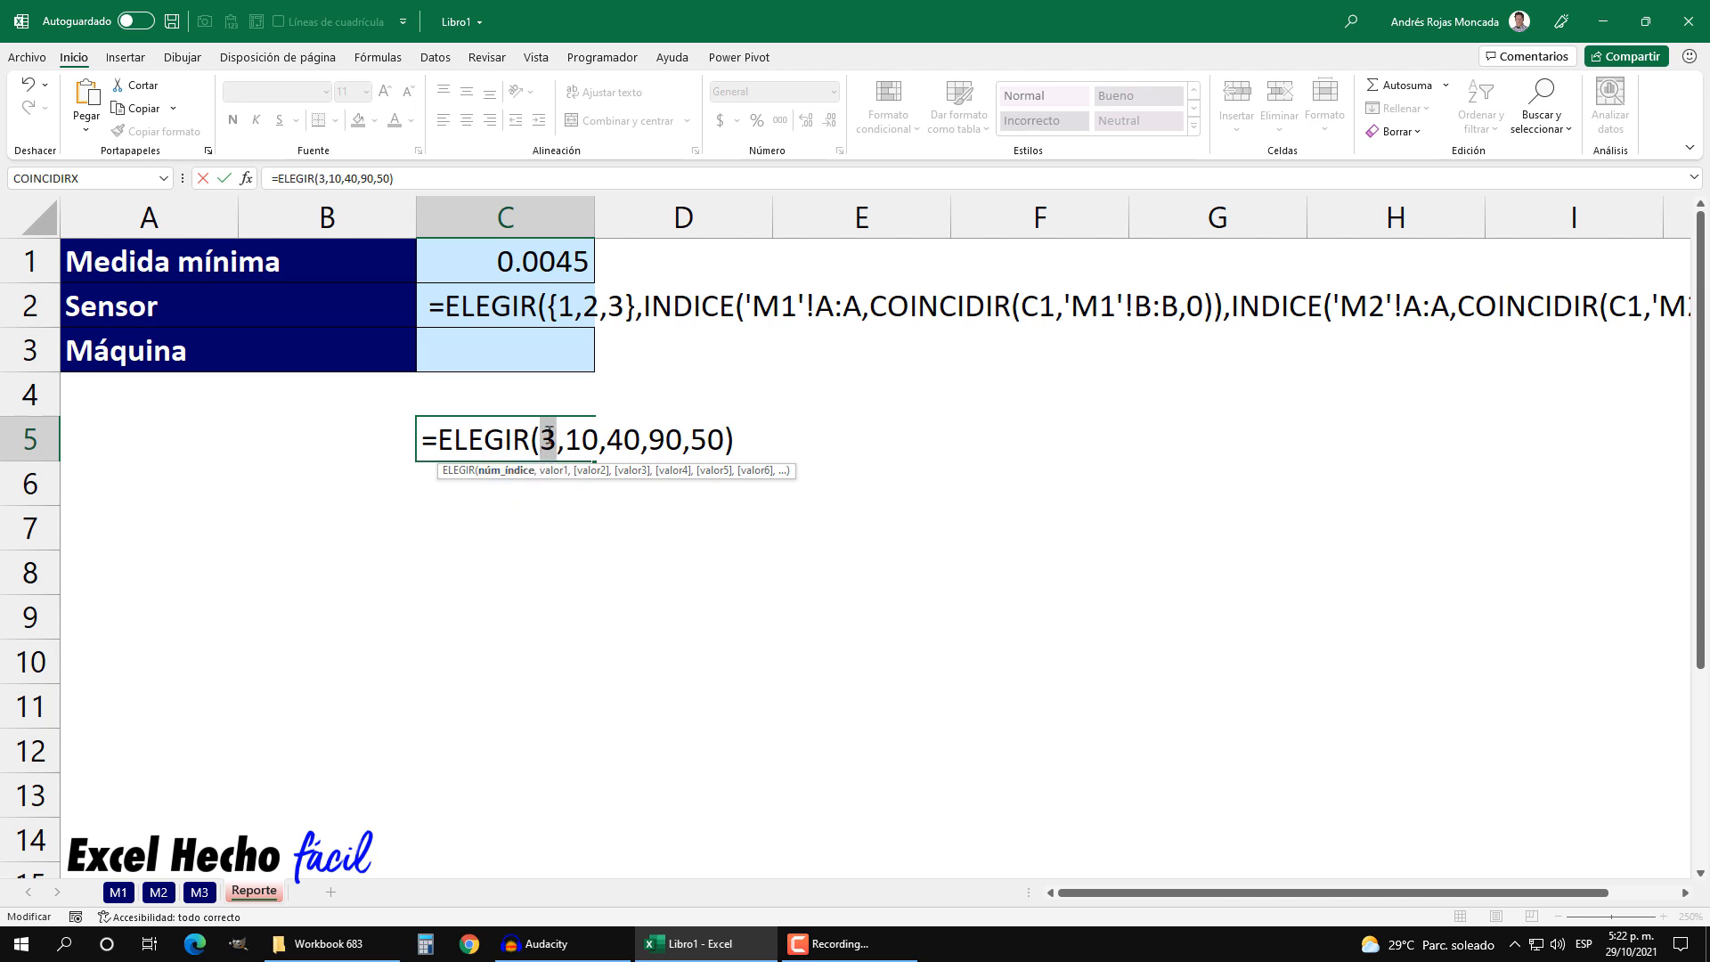
click(550, 471)
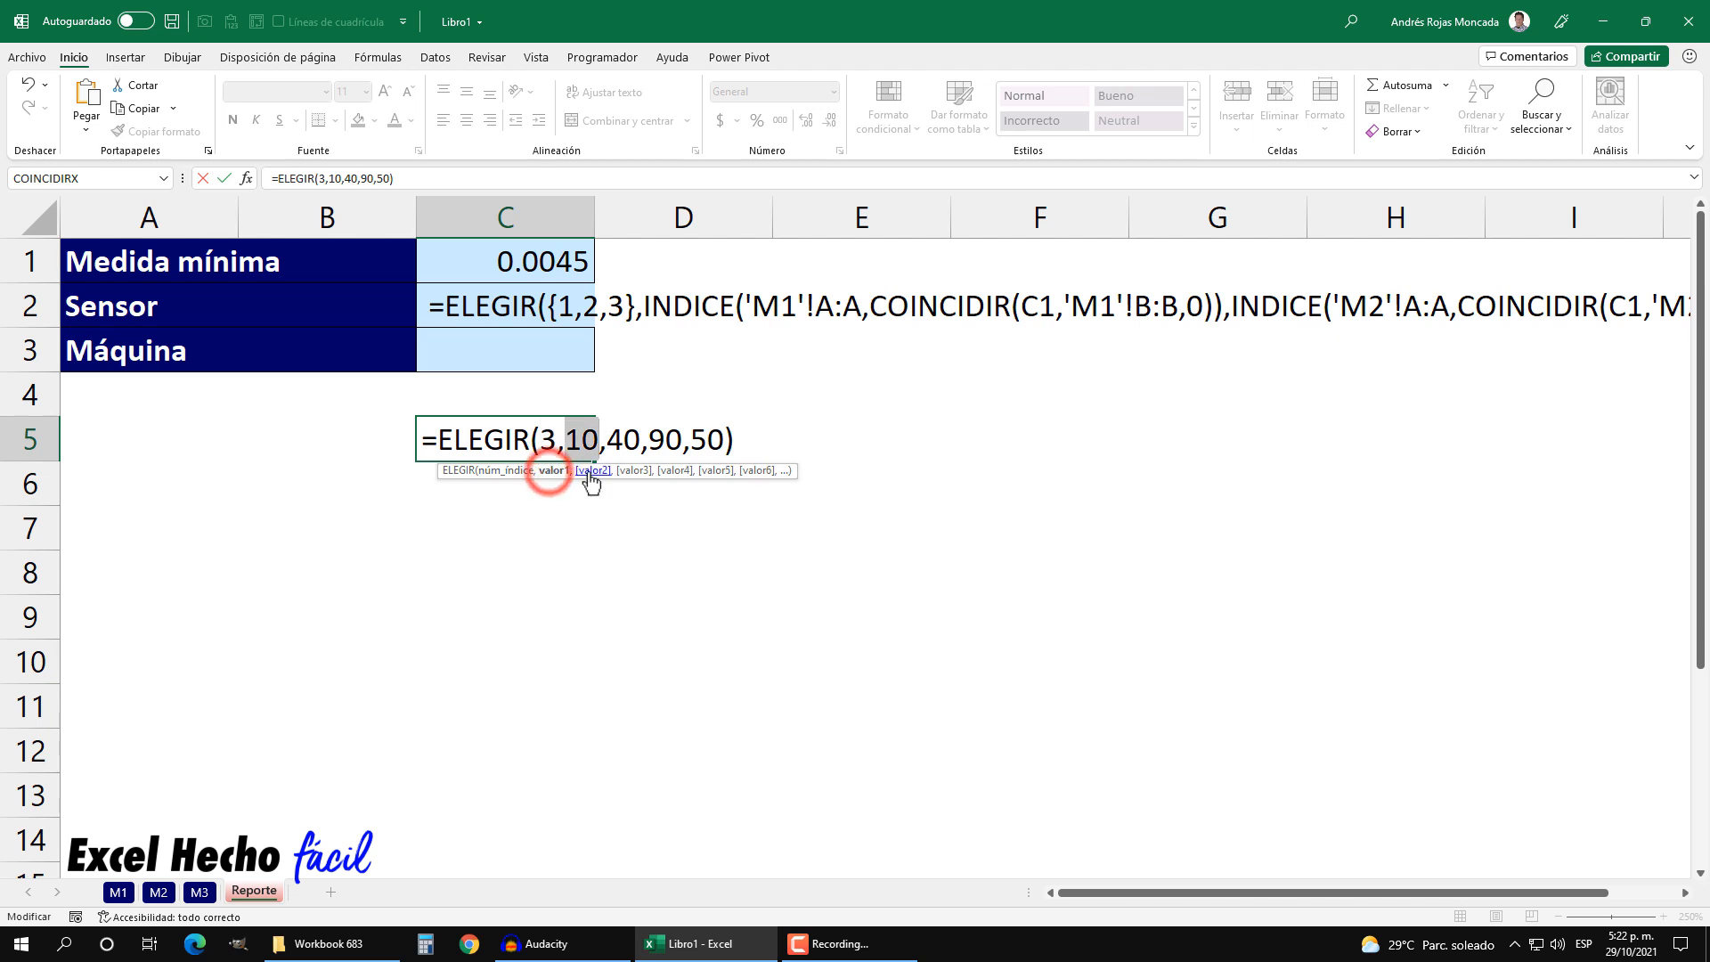
click(590, 472)
click(636, 470)
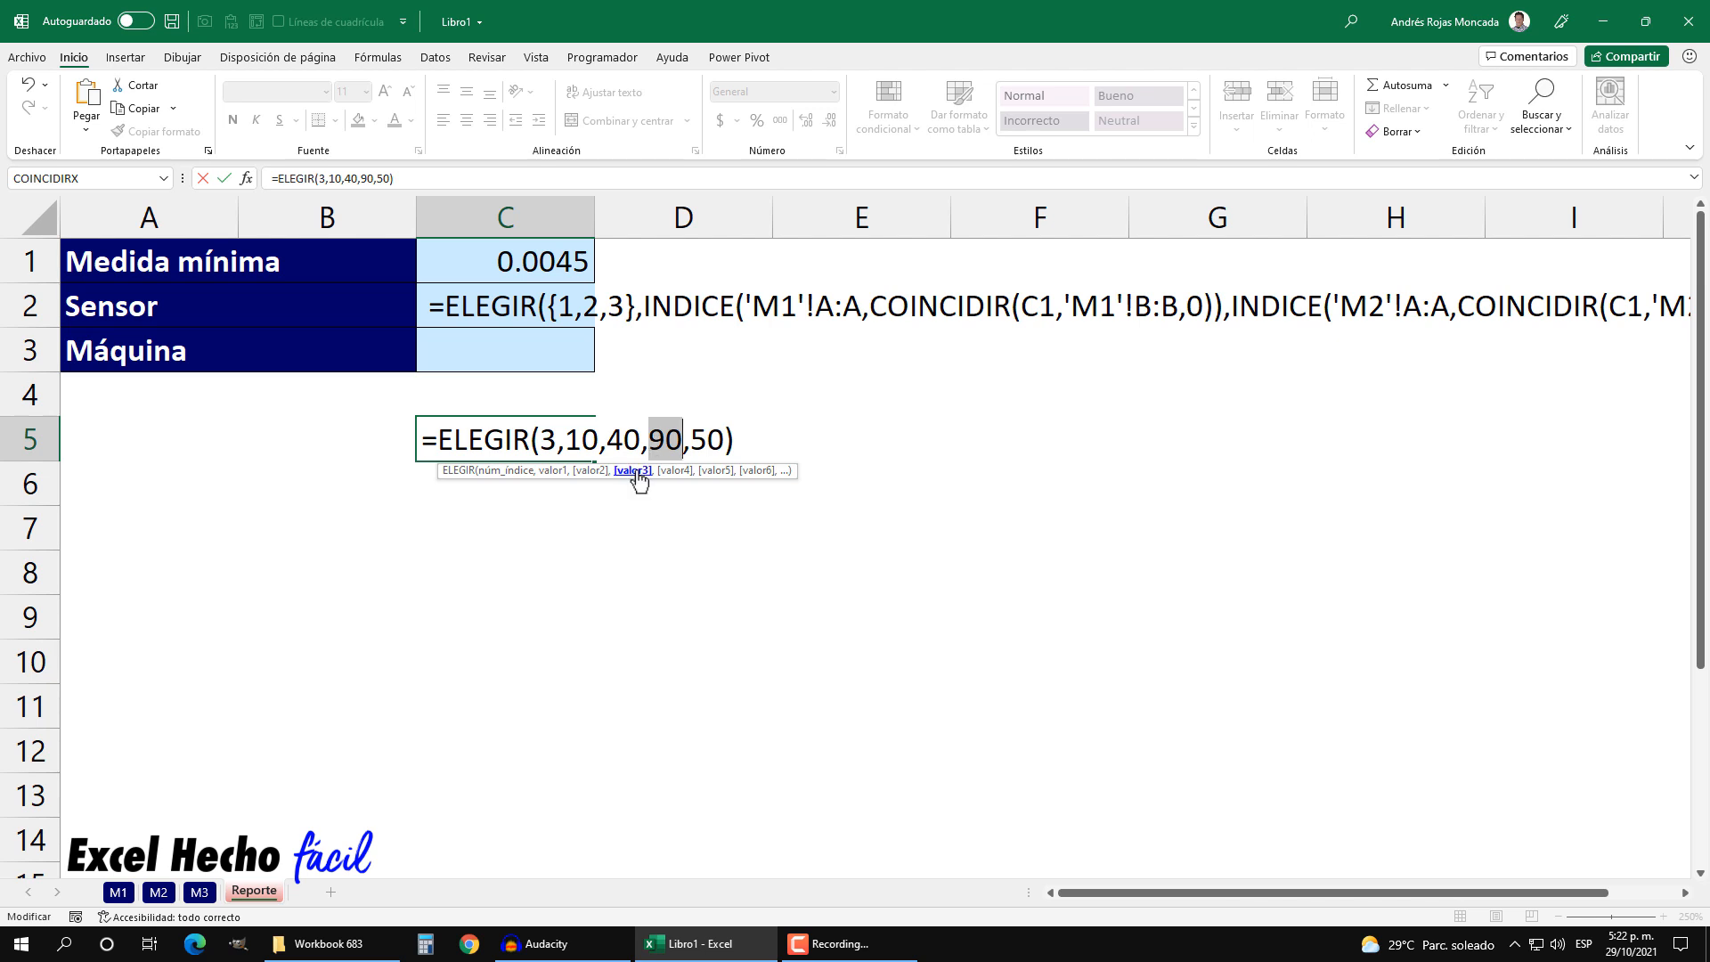
Evaluate the whole ELEGIR example in C5 in place and restore its formula text.
click(741, 440)
key(F9)
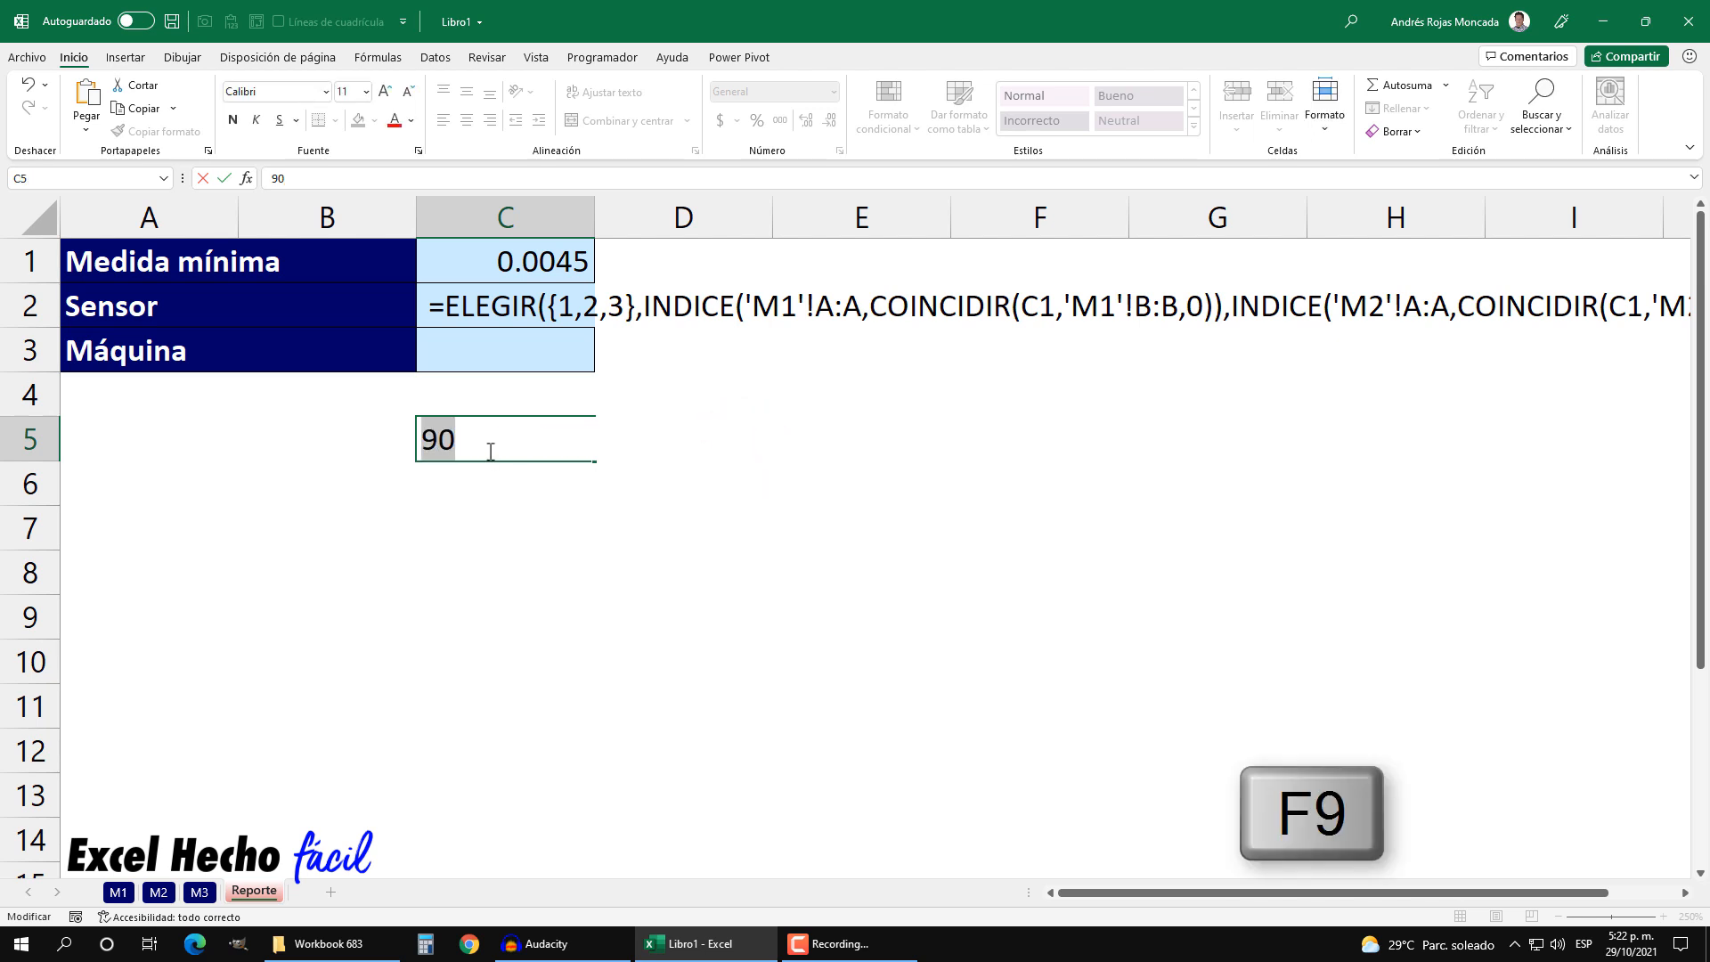
key(ctrl+z)
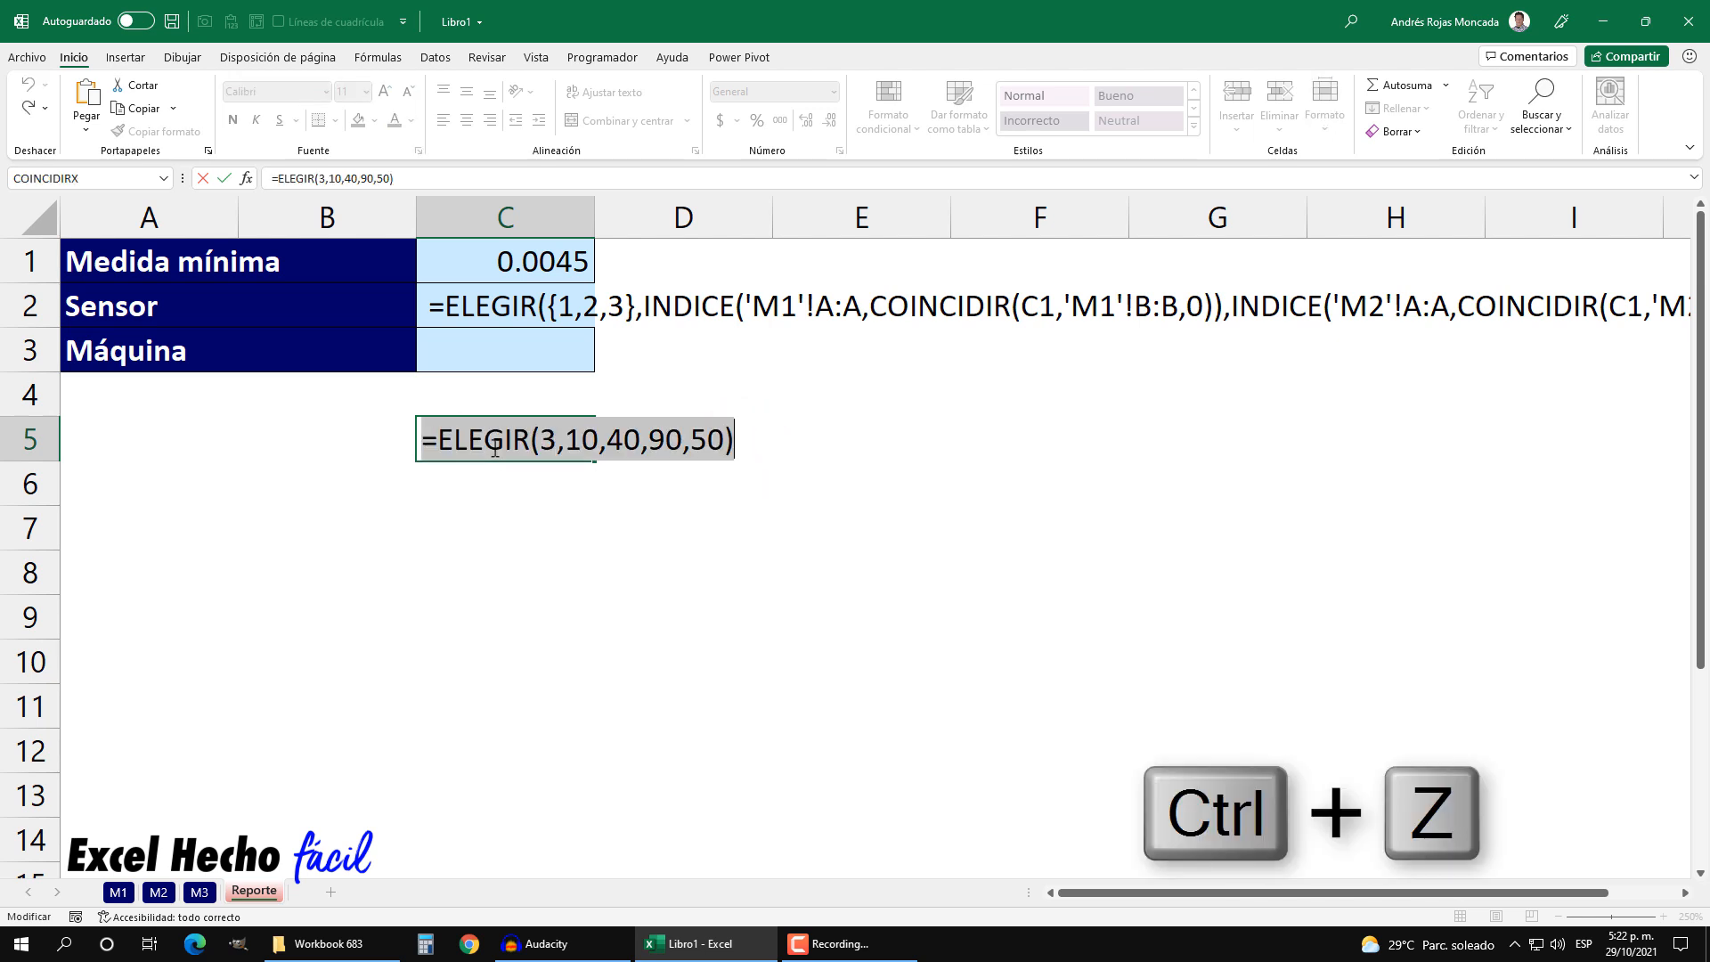
Change the C5 example's index number to 1, evaluate the formula in place and restore its text.
double_click(548, 439)
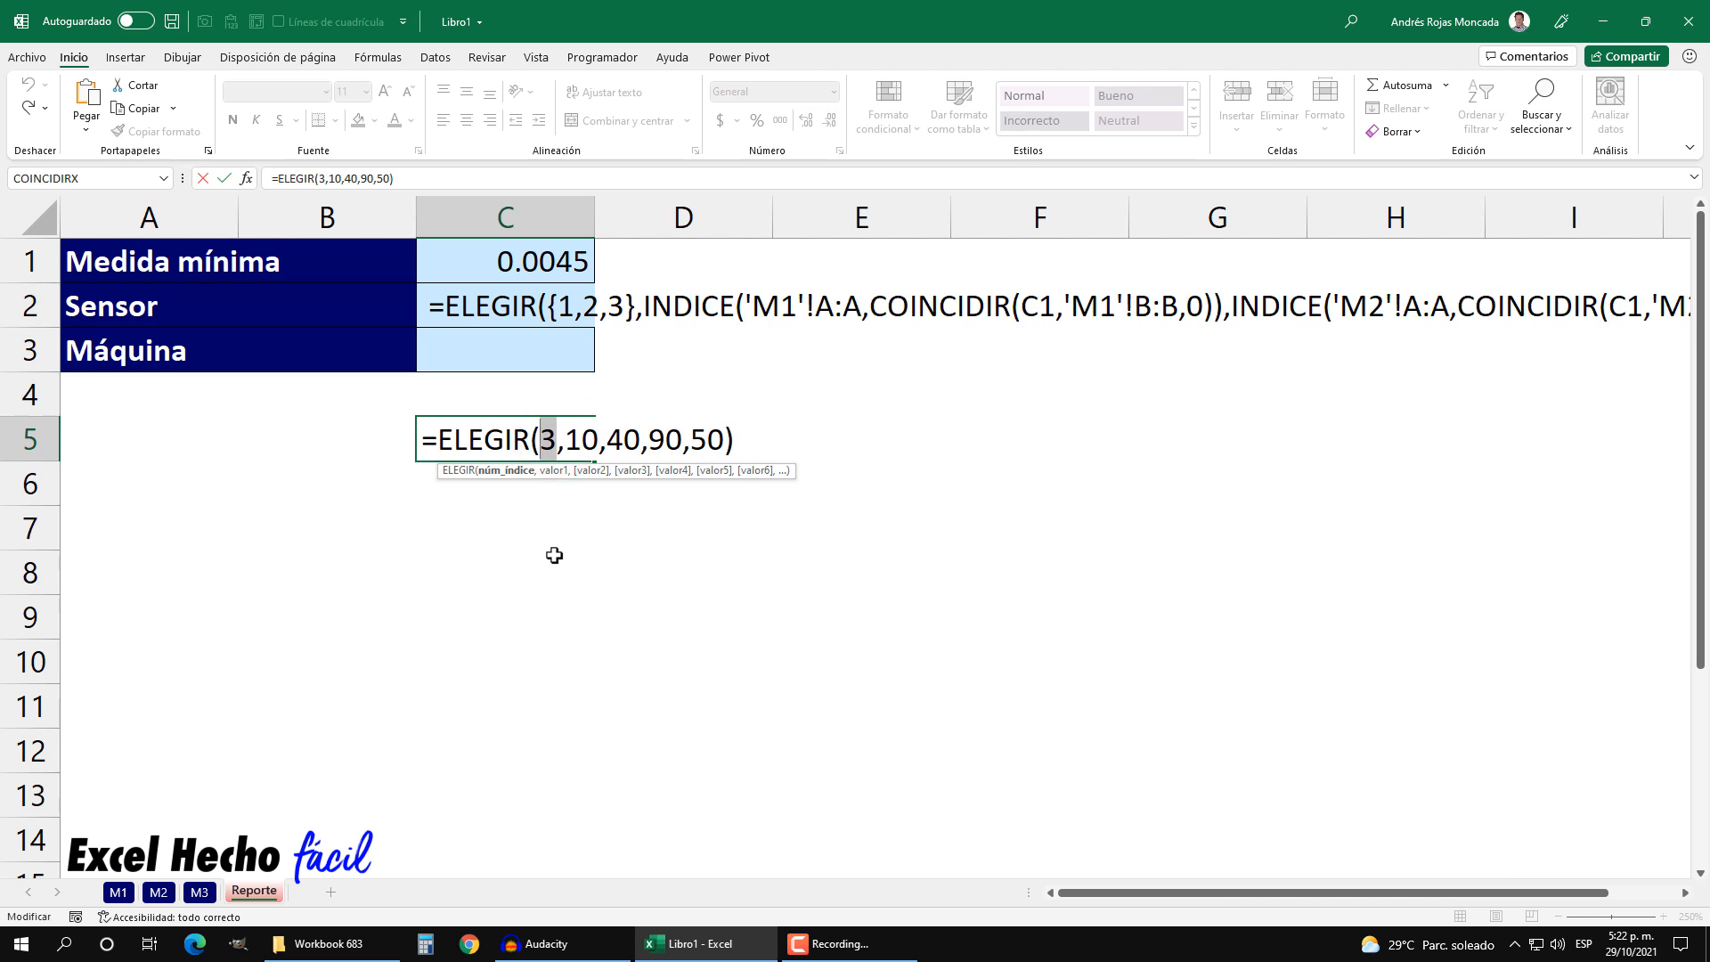
text(1)
click(748, 439)
key(F9)
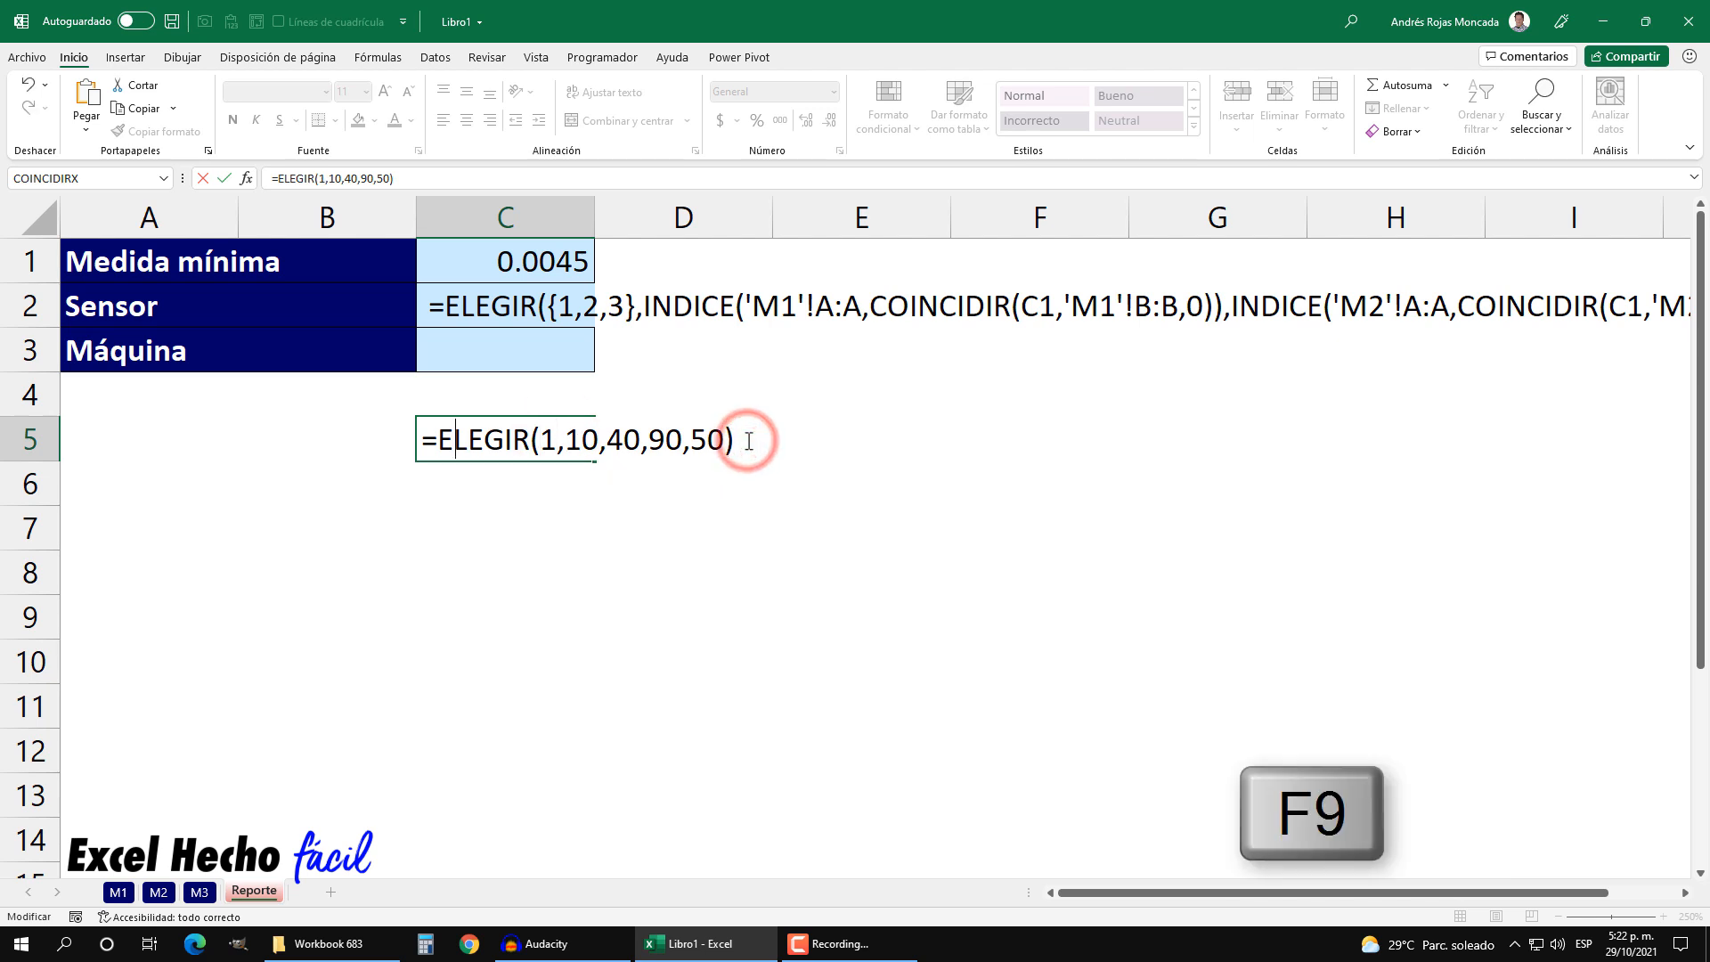
key(ctrl+z)
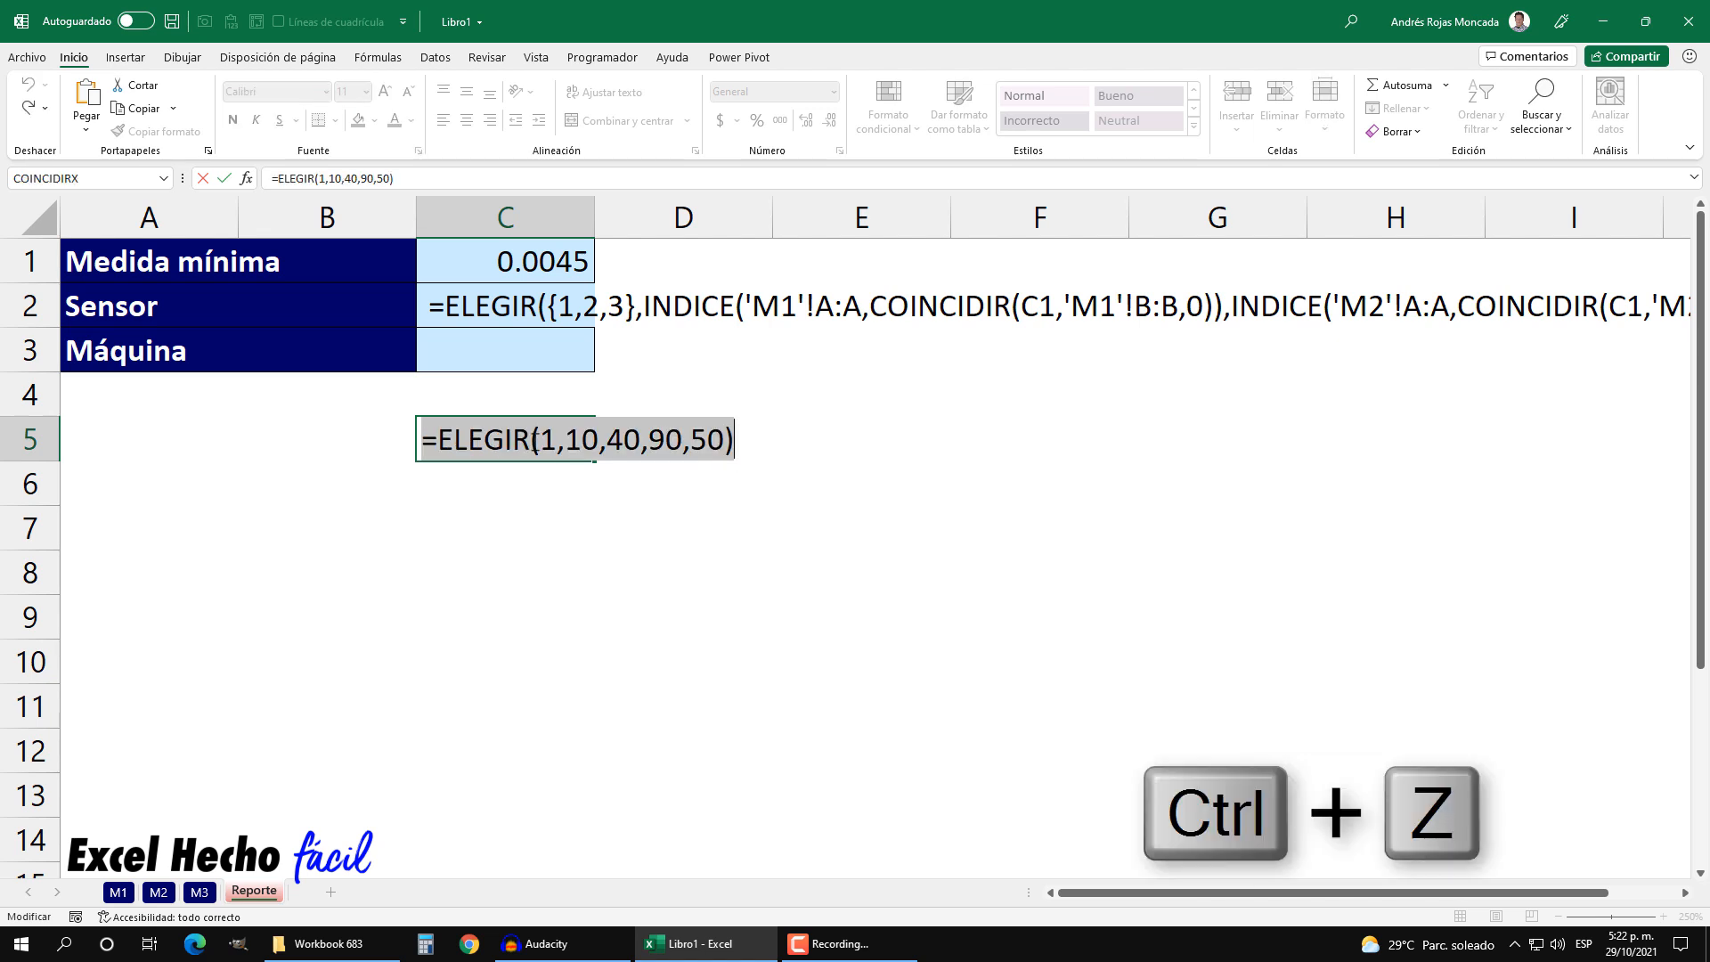
Replace the C5 example's index number with the array constant {1,2,3,4}.
double_click(545, 439)
text({})
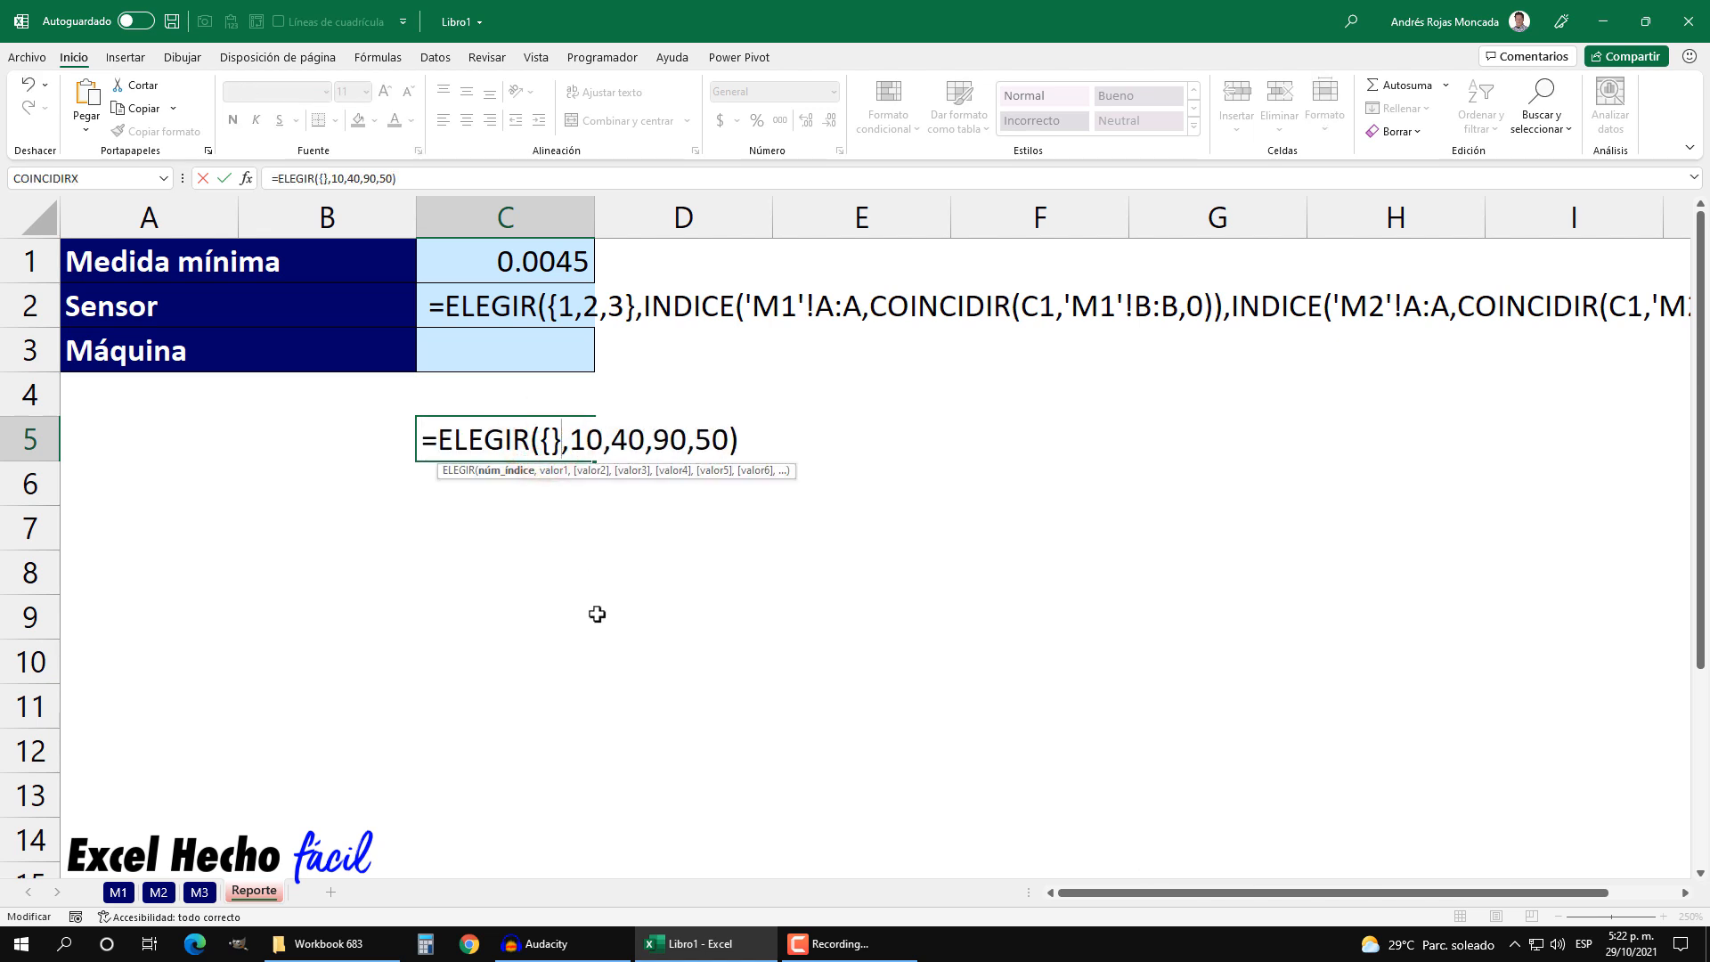
click(552, 439)
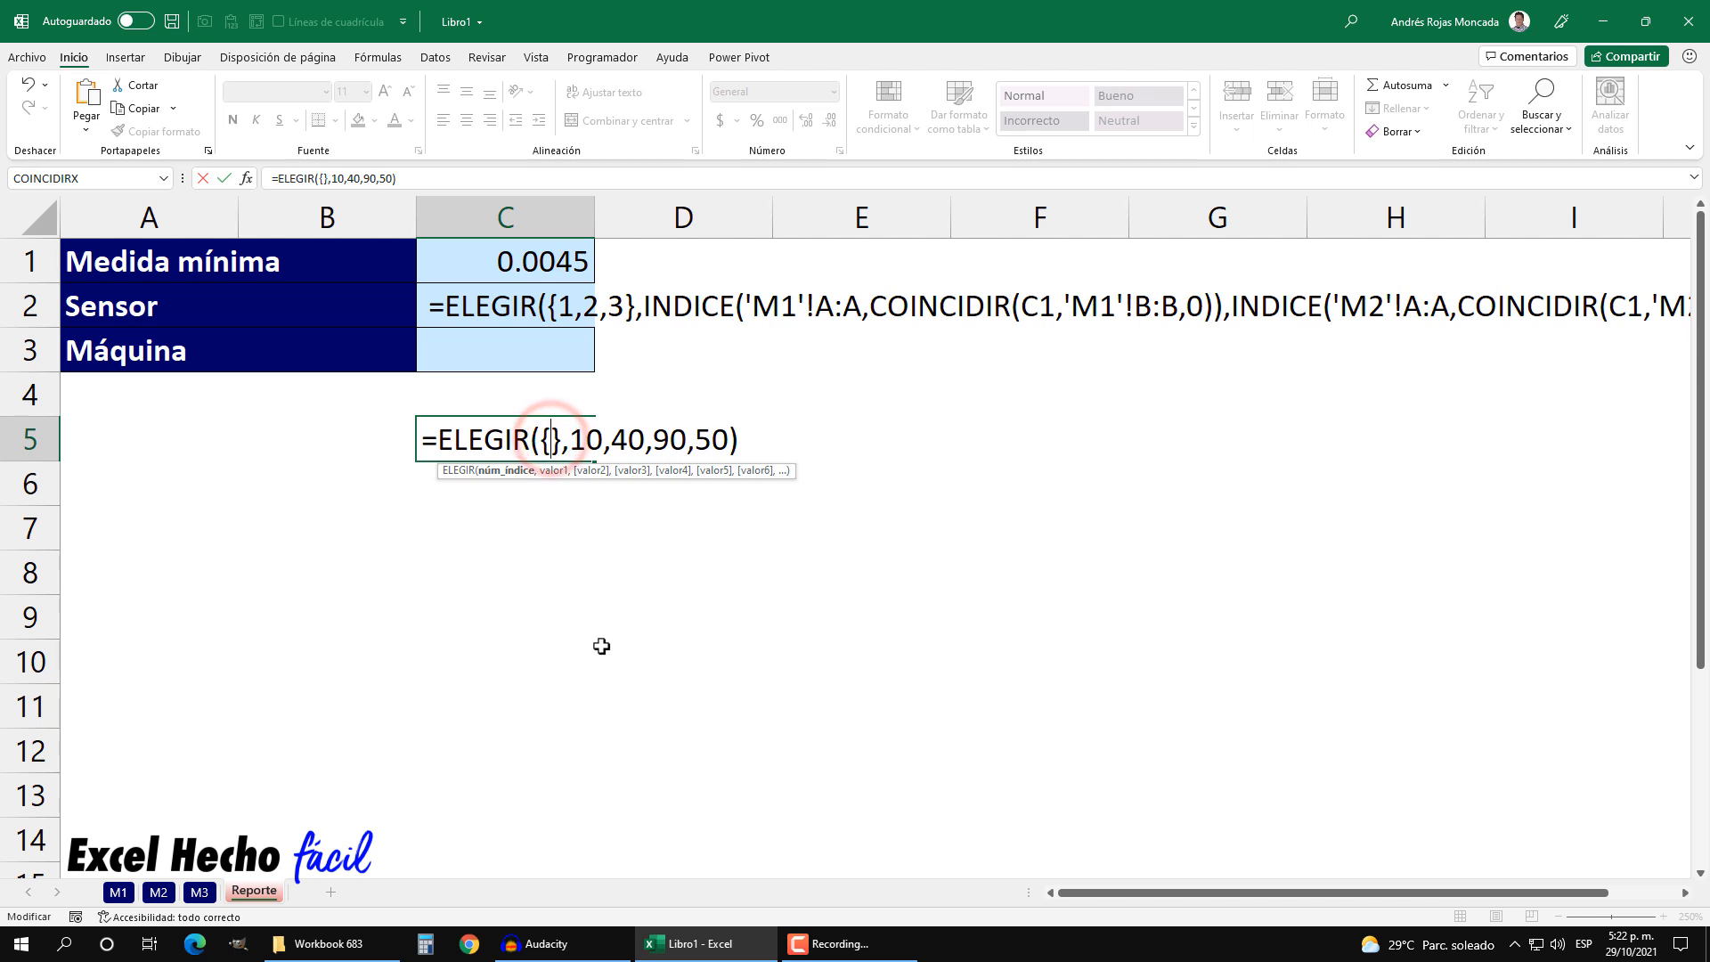
text(1,2,3,4)
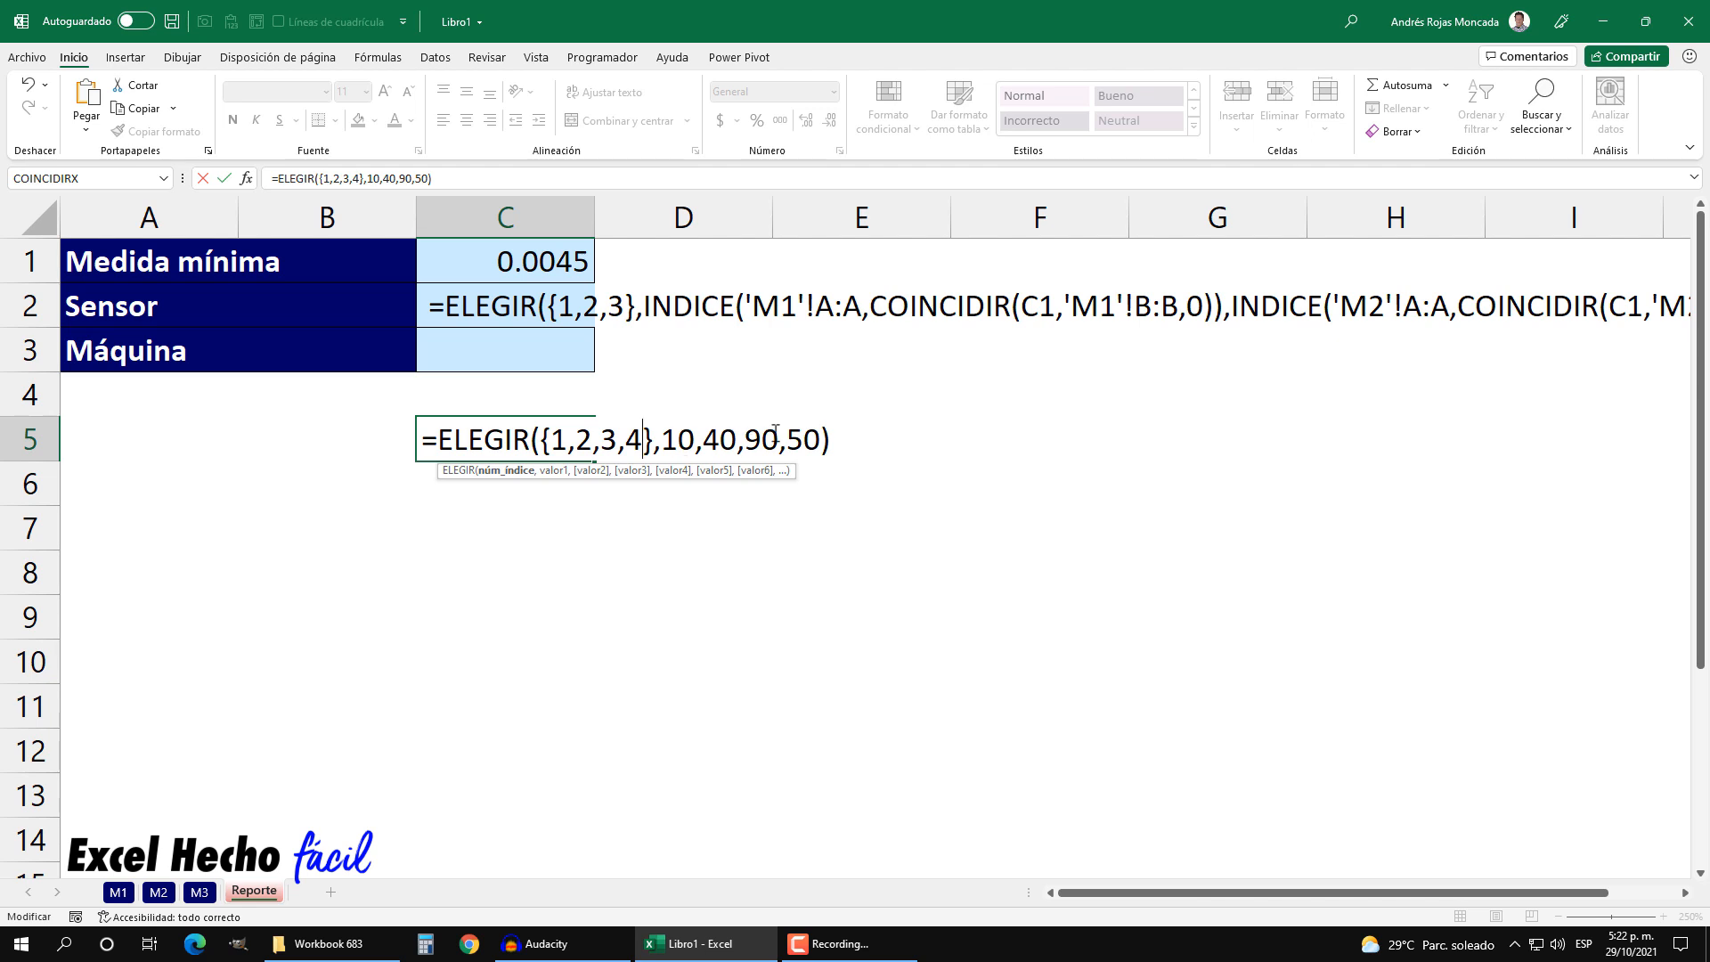
Evaluate the C5 array example in place, restore its formula text, and discard the example without entering it.
click(828, 436)
key(F9)
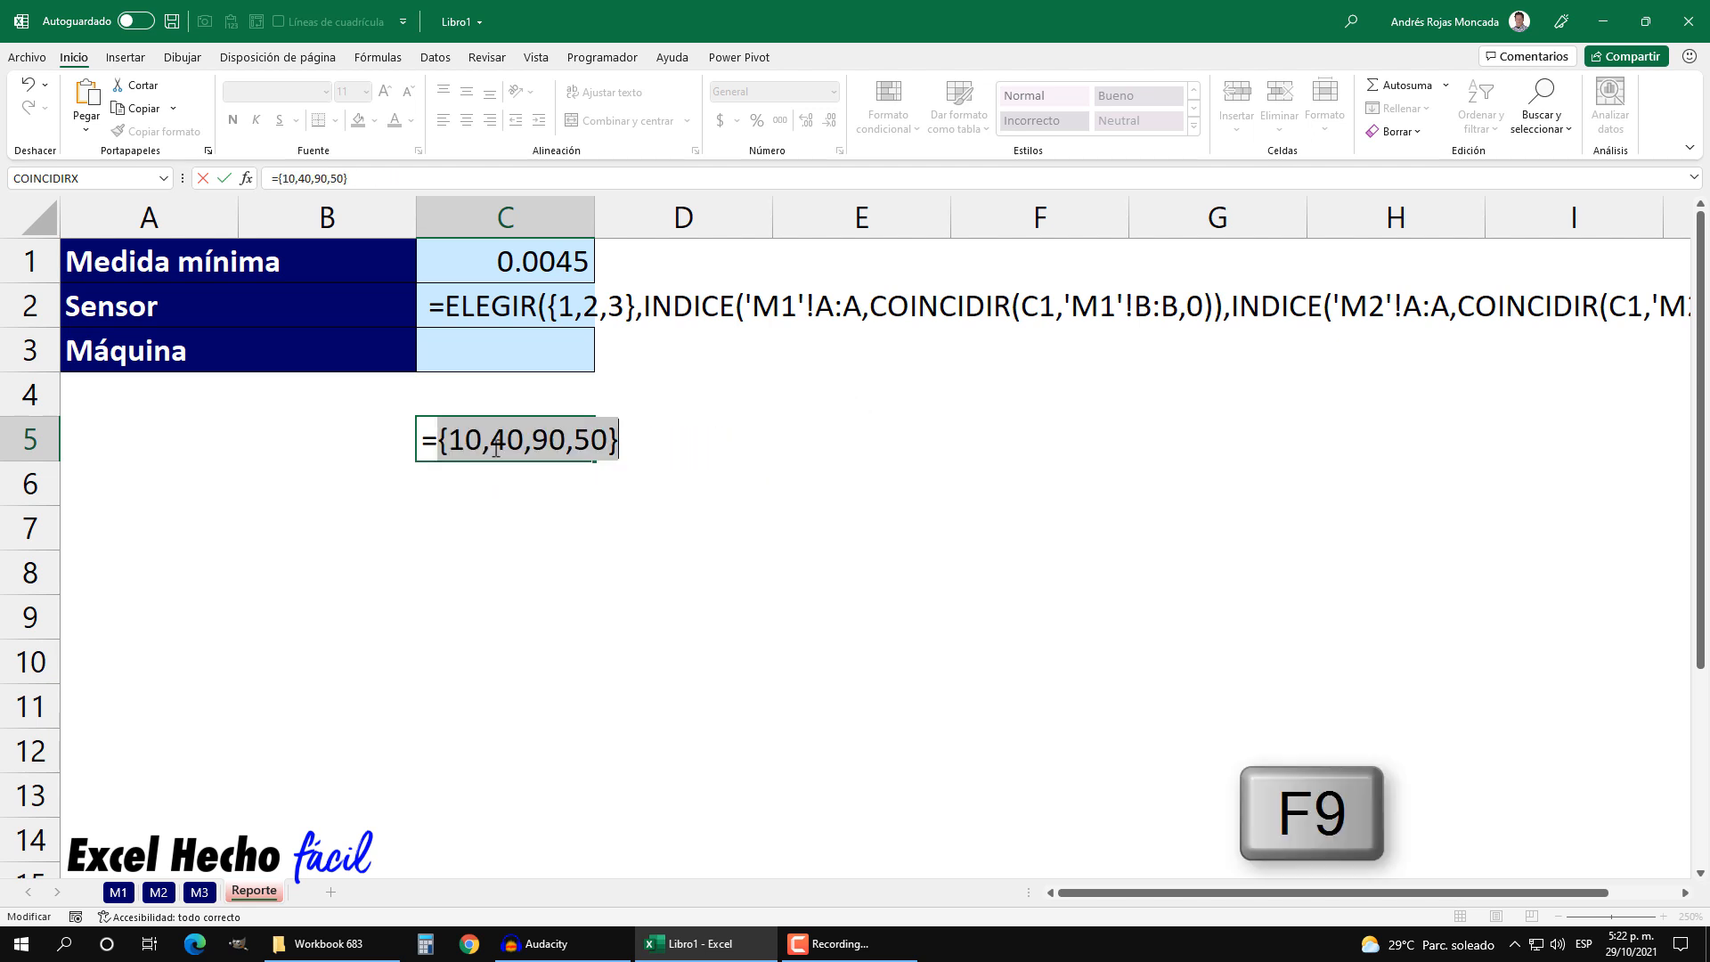
key(ctrl+z)
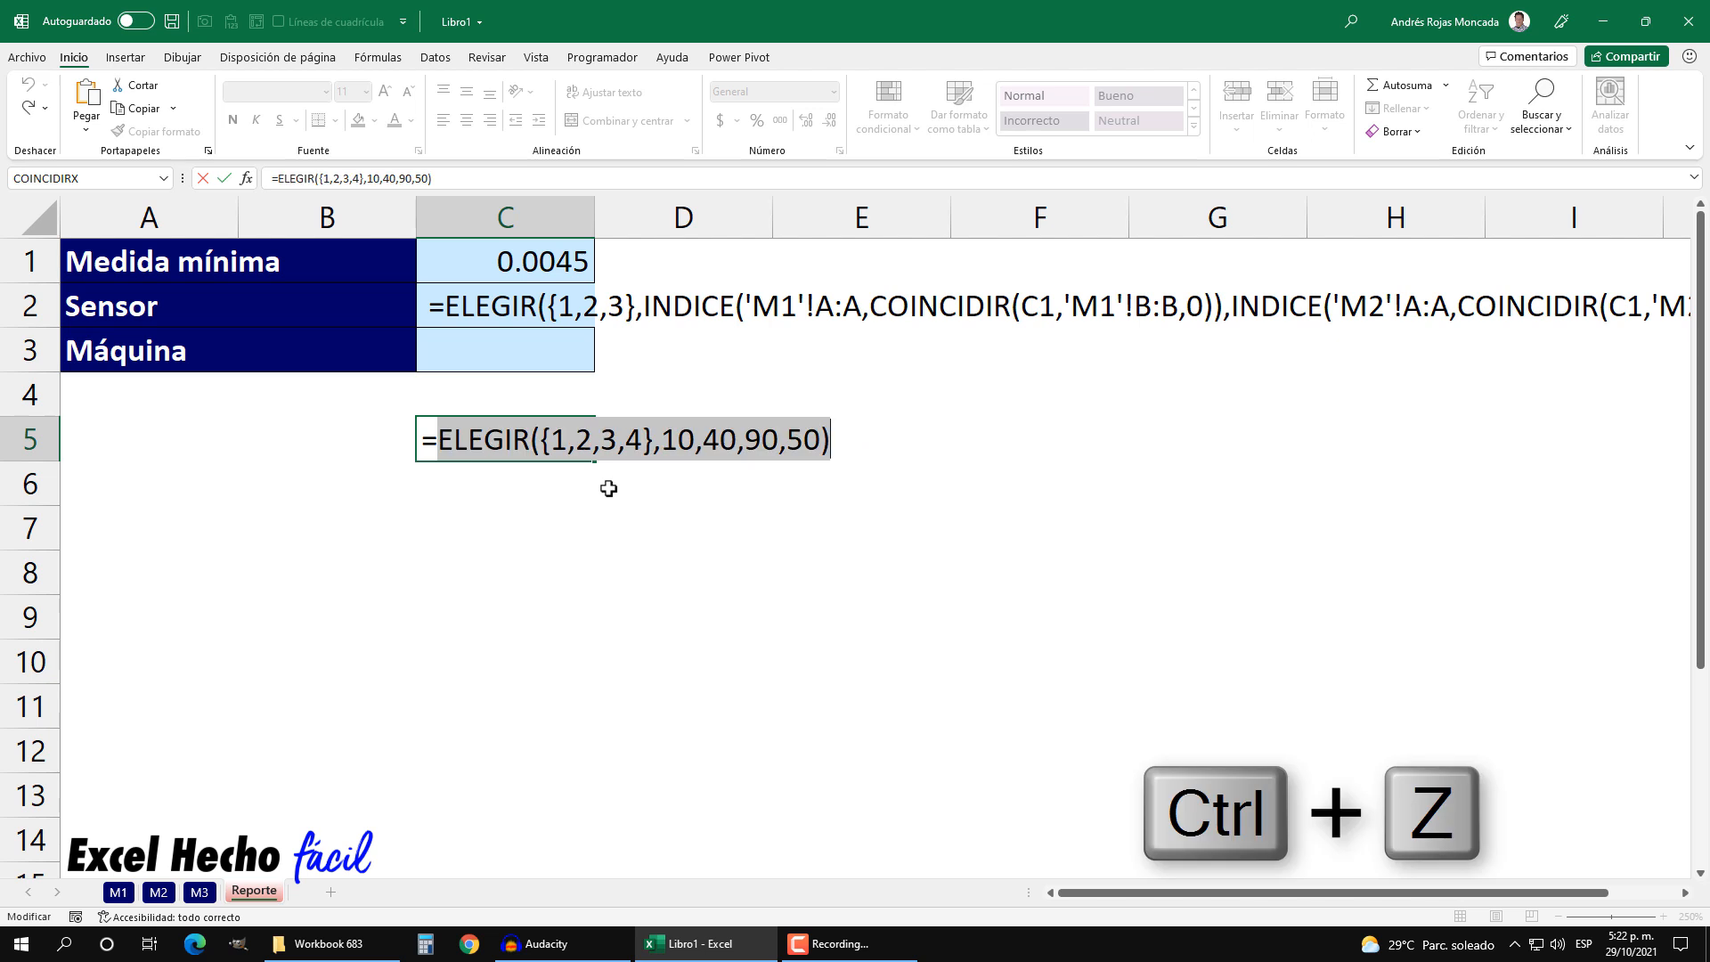
click(832, 440)
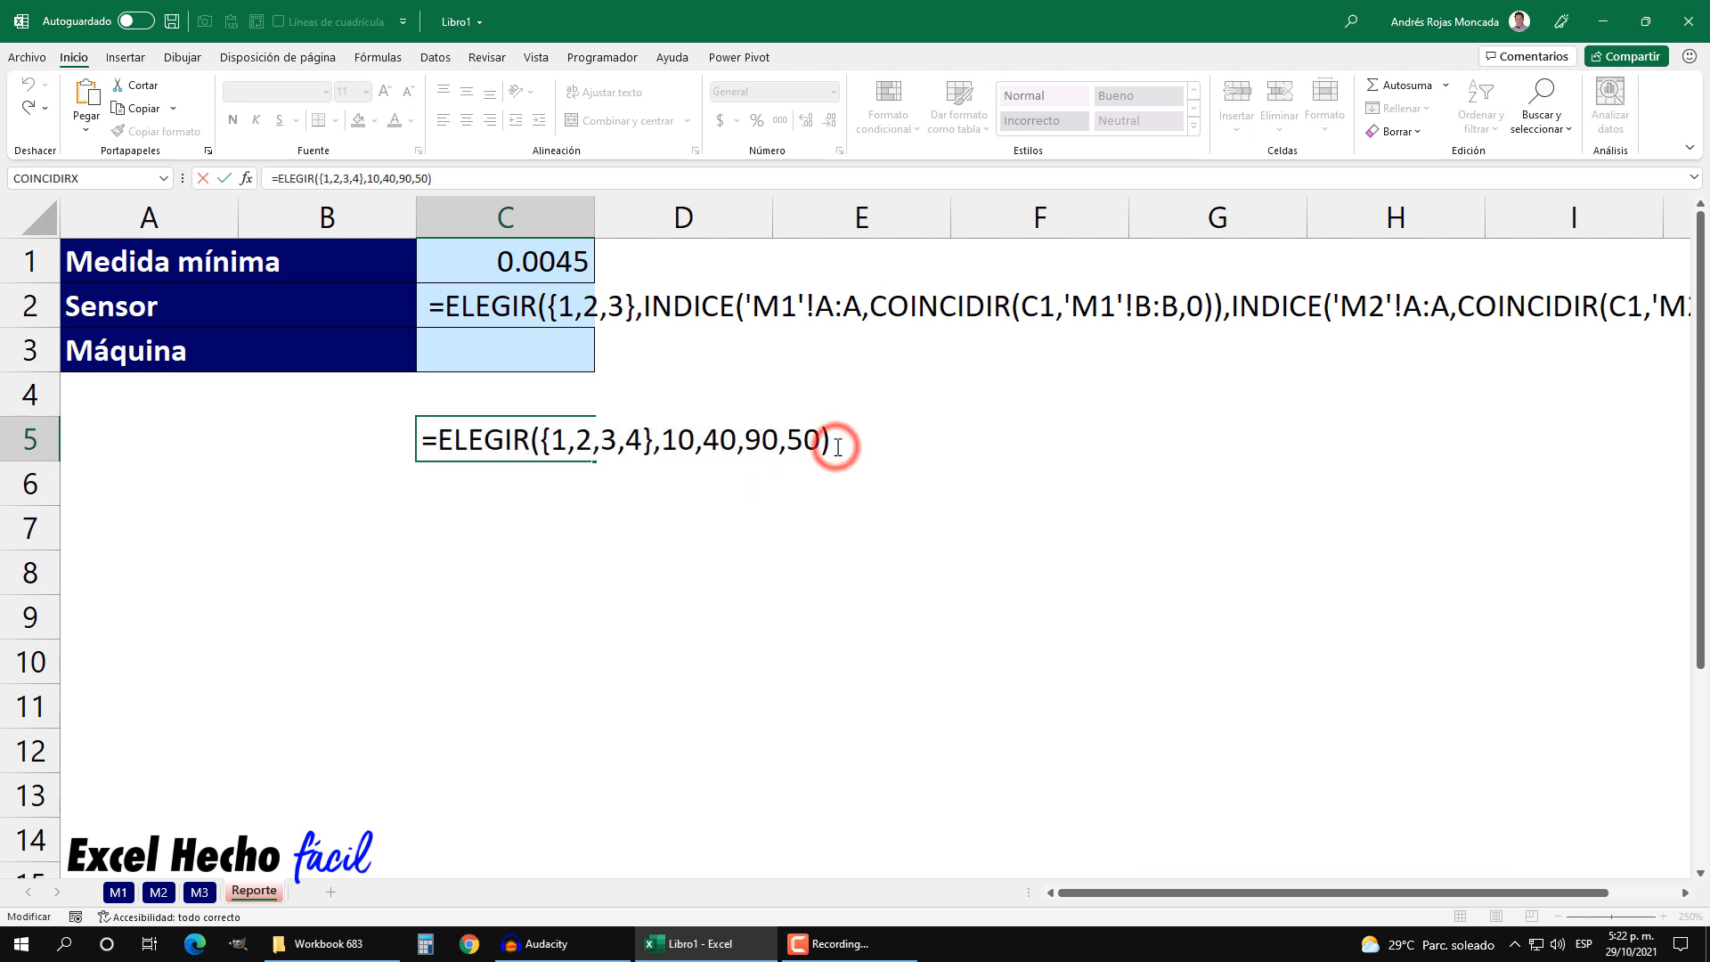
key(Escape)
Evaluate the whole ELEGIR formula in Sensor cell C2 in place and restore its formula text.
click(476, 321)
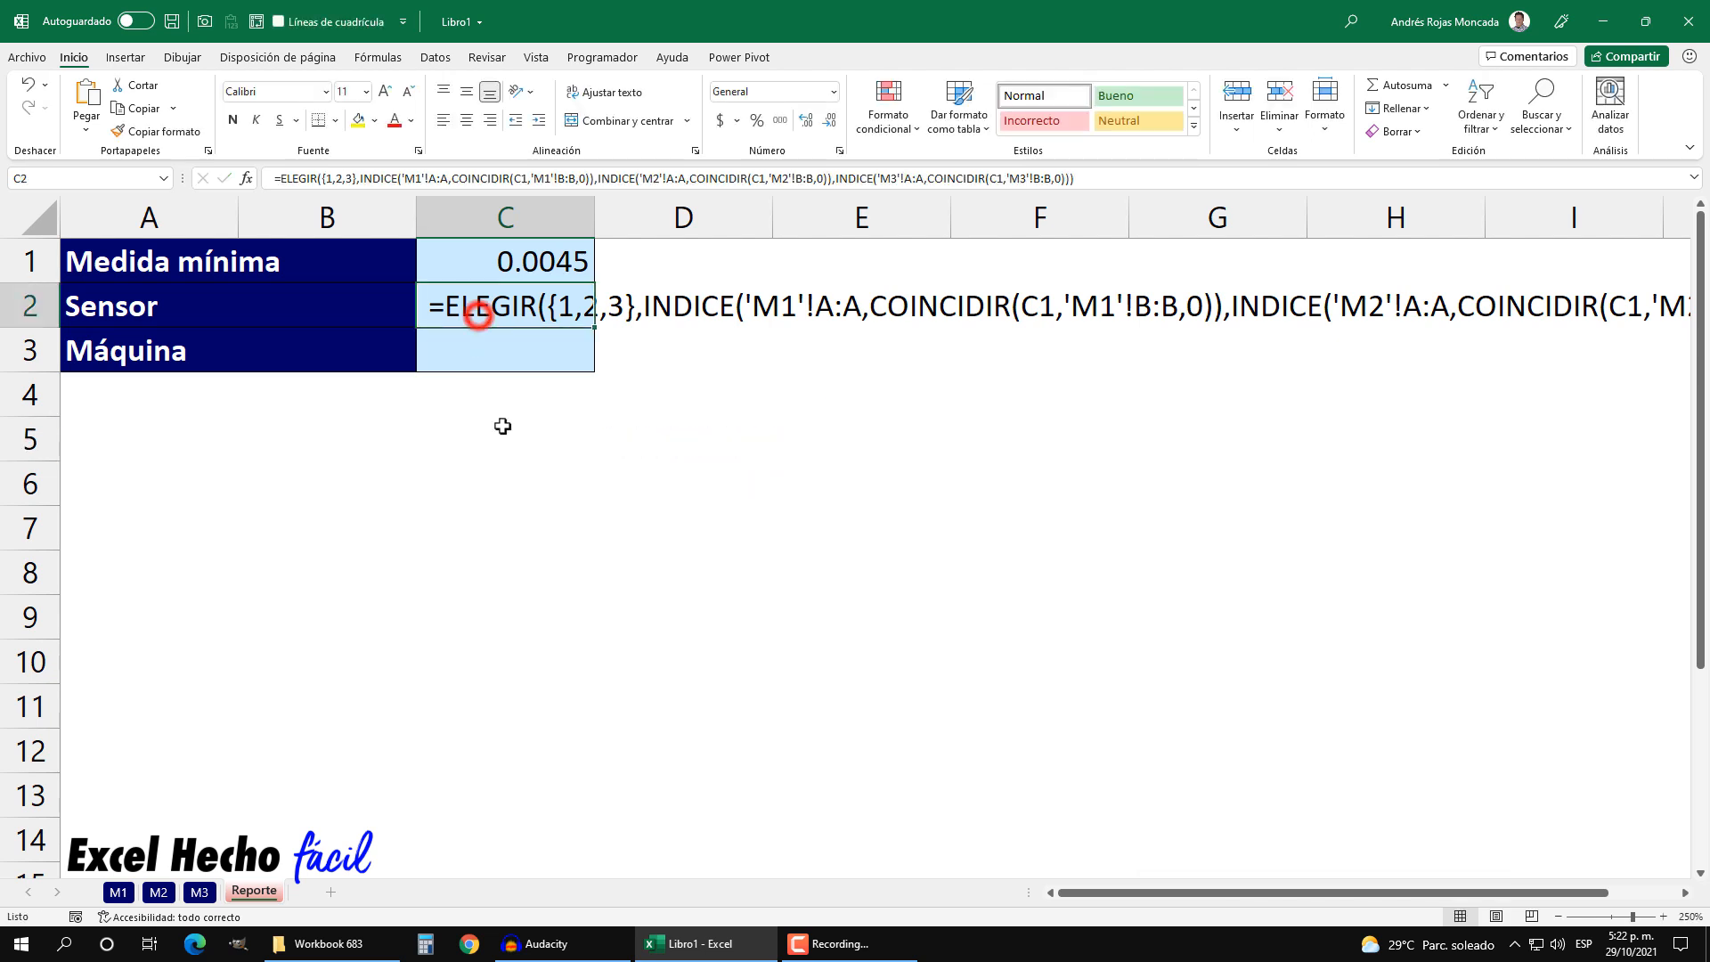
key(F2)
click(431, 307)
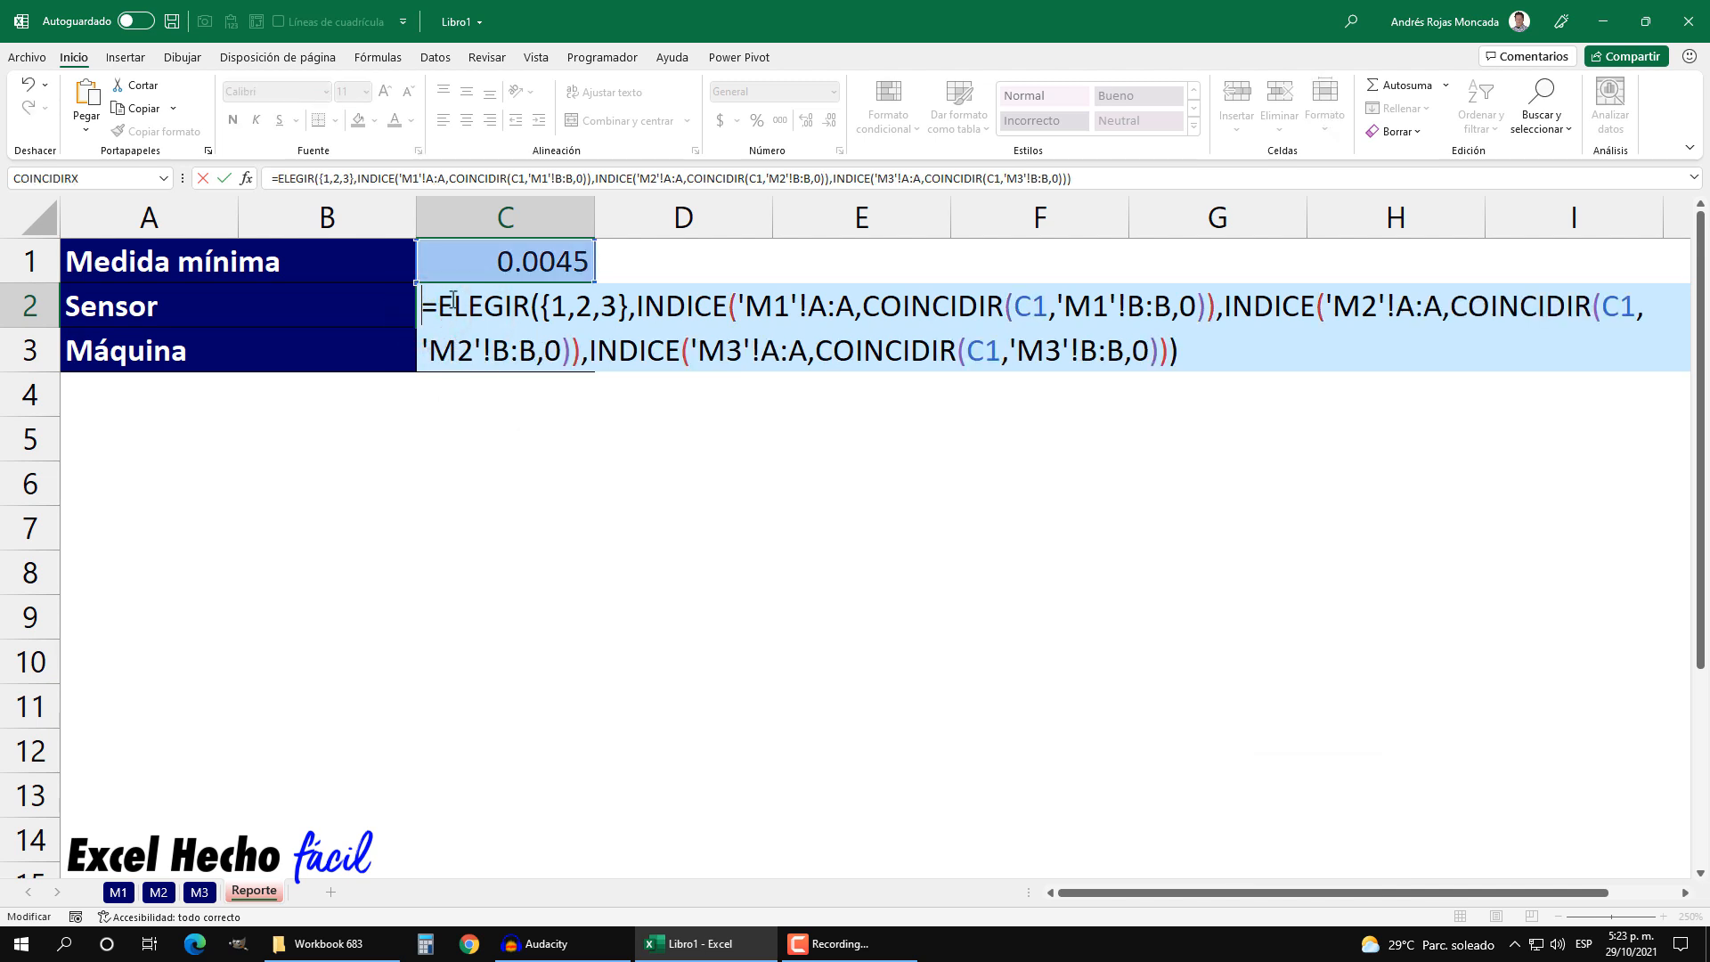
shift+click(1177, 350)
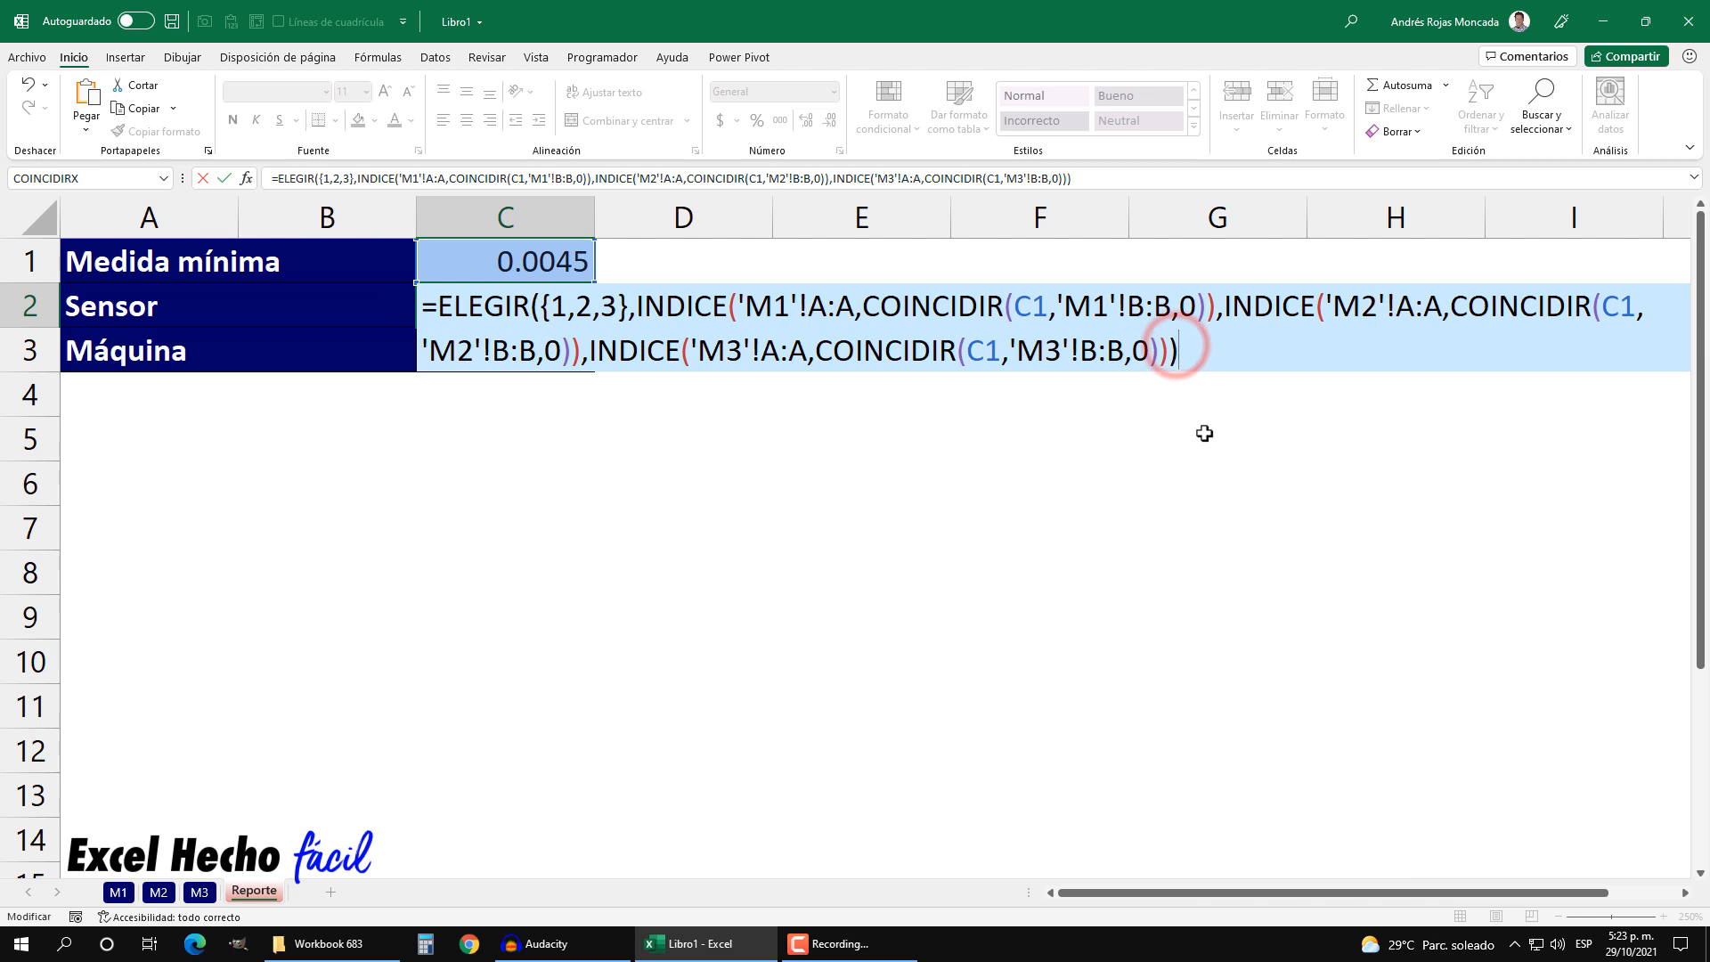
key(F9)
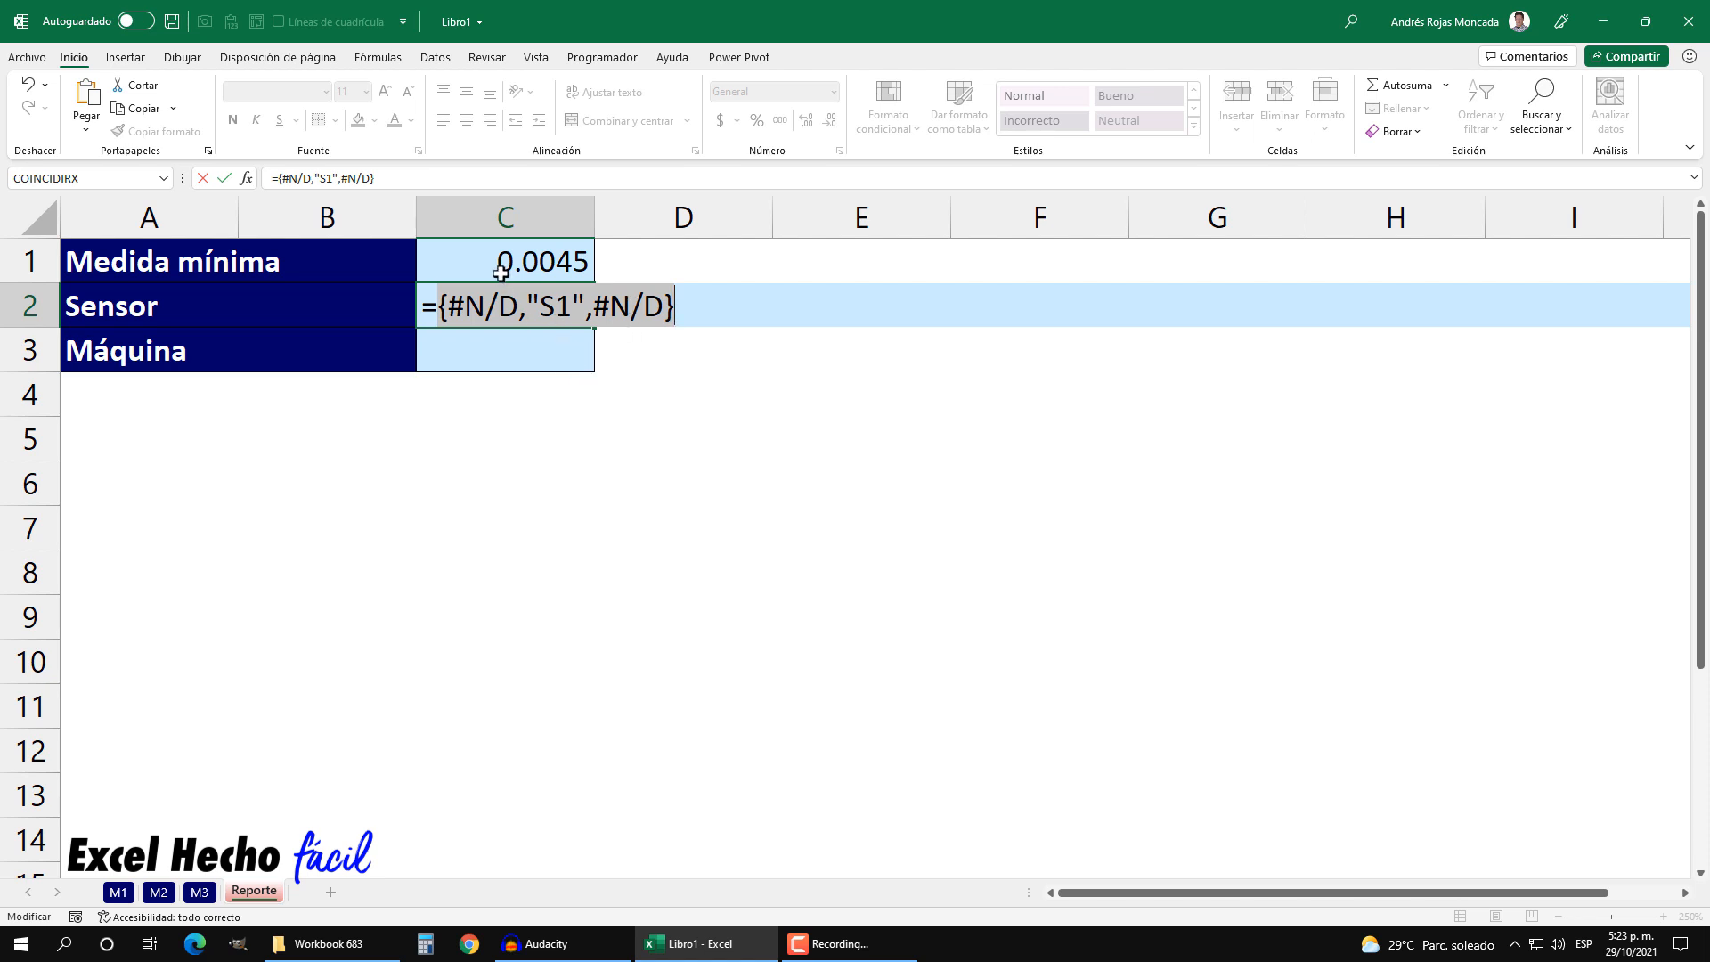
key(ctrl+z)
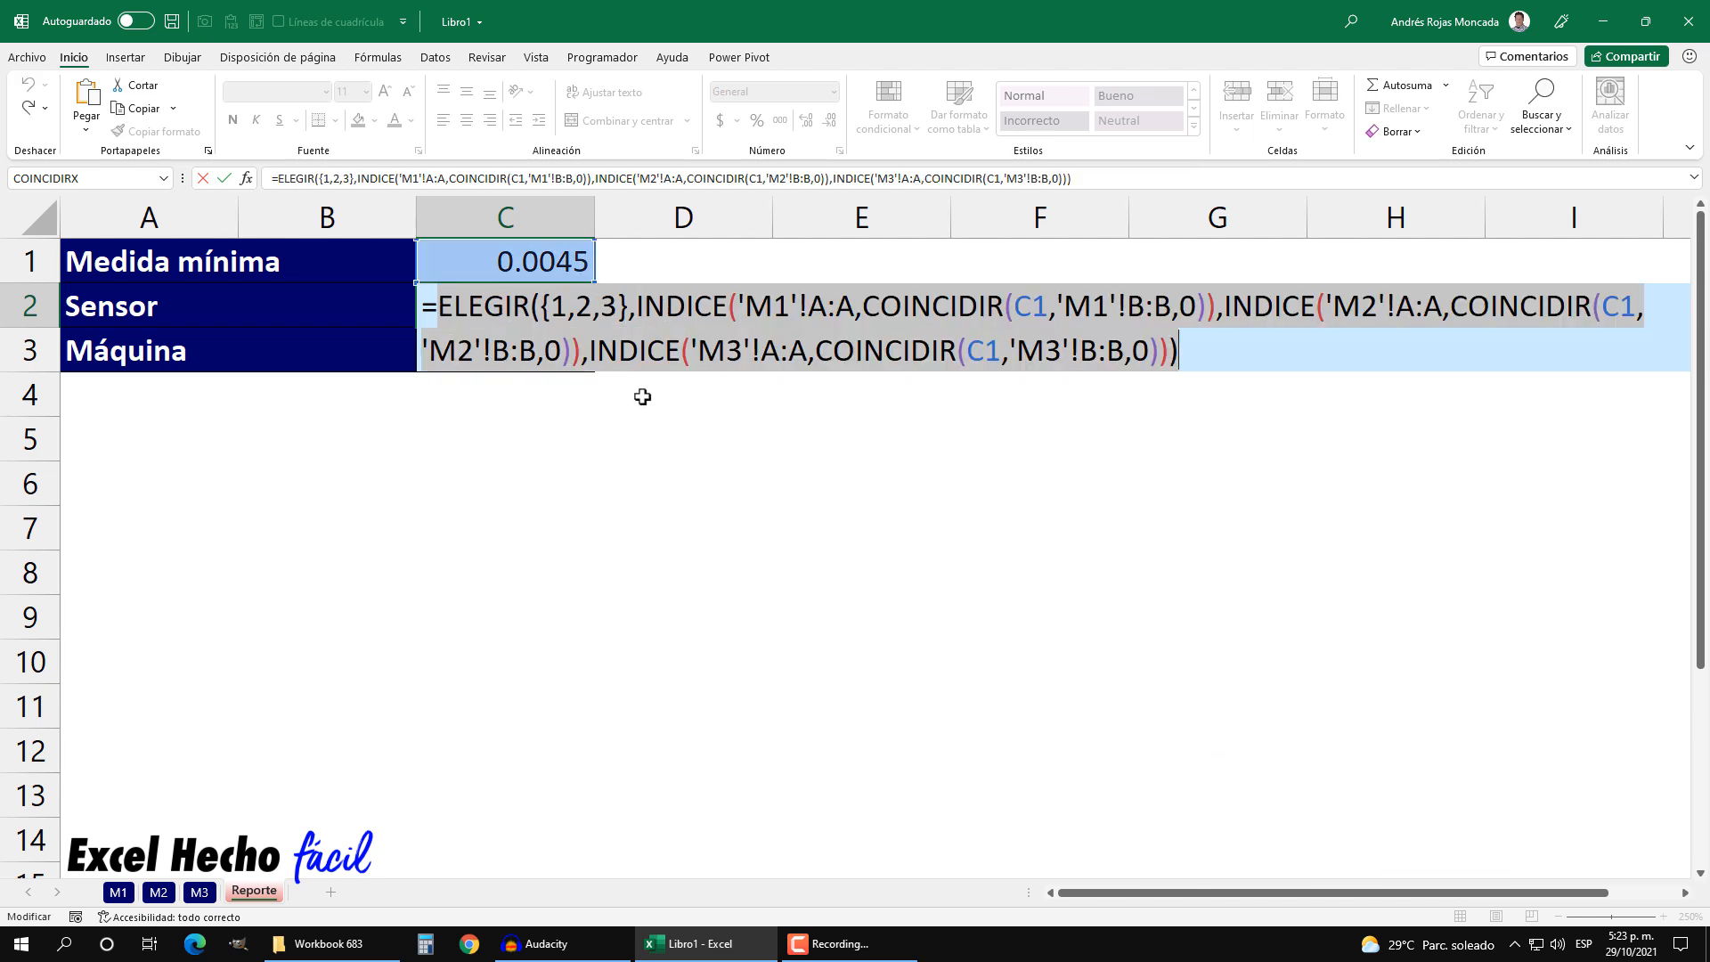
Wrap C2's ELEGIR formula in SI.ERROR with "" as the error value, then check it by evaluating in place and restoring the formula.
click(440, 312)
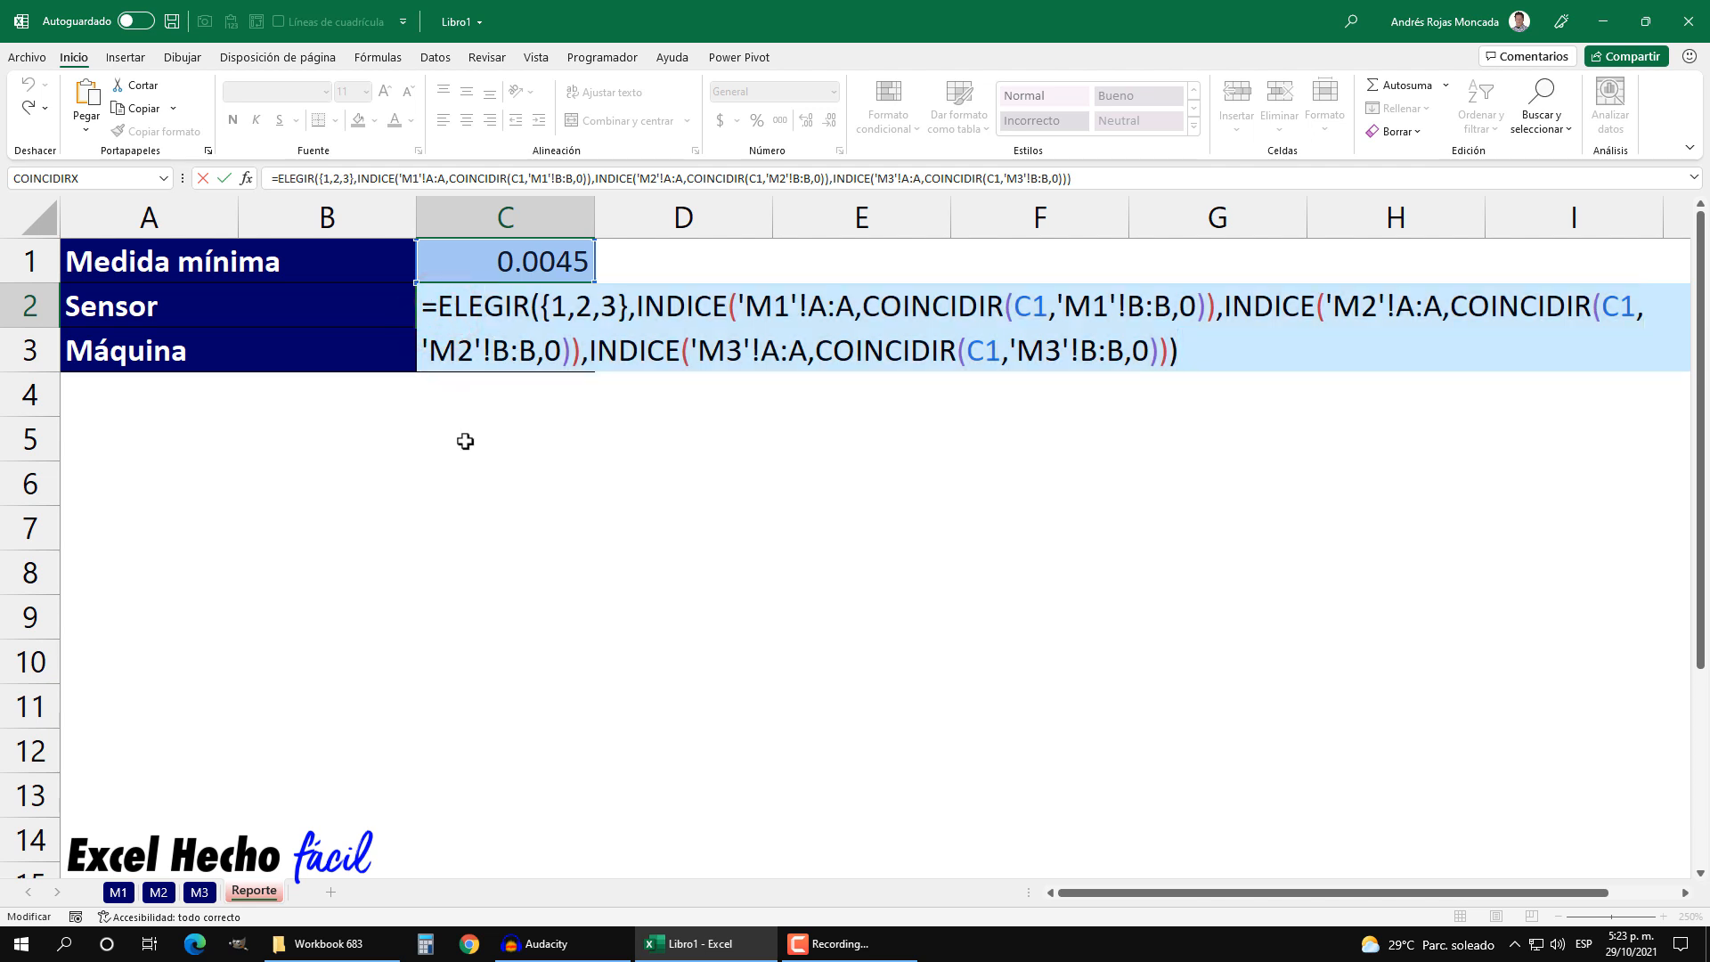
text(si)
key(Down)
key(Down)
key(Tab)
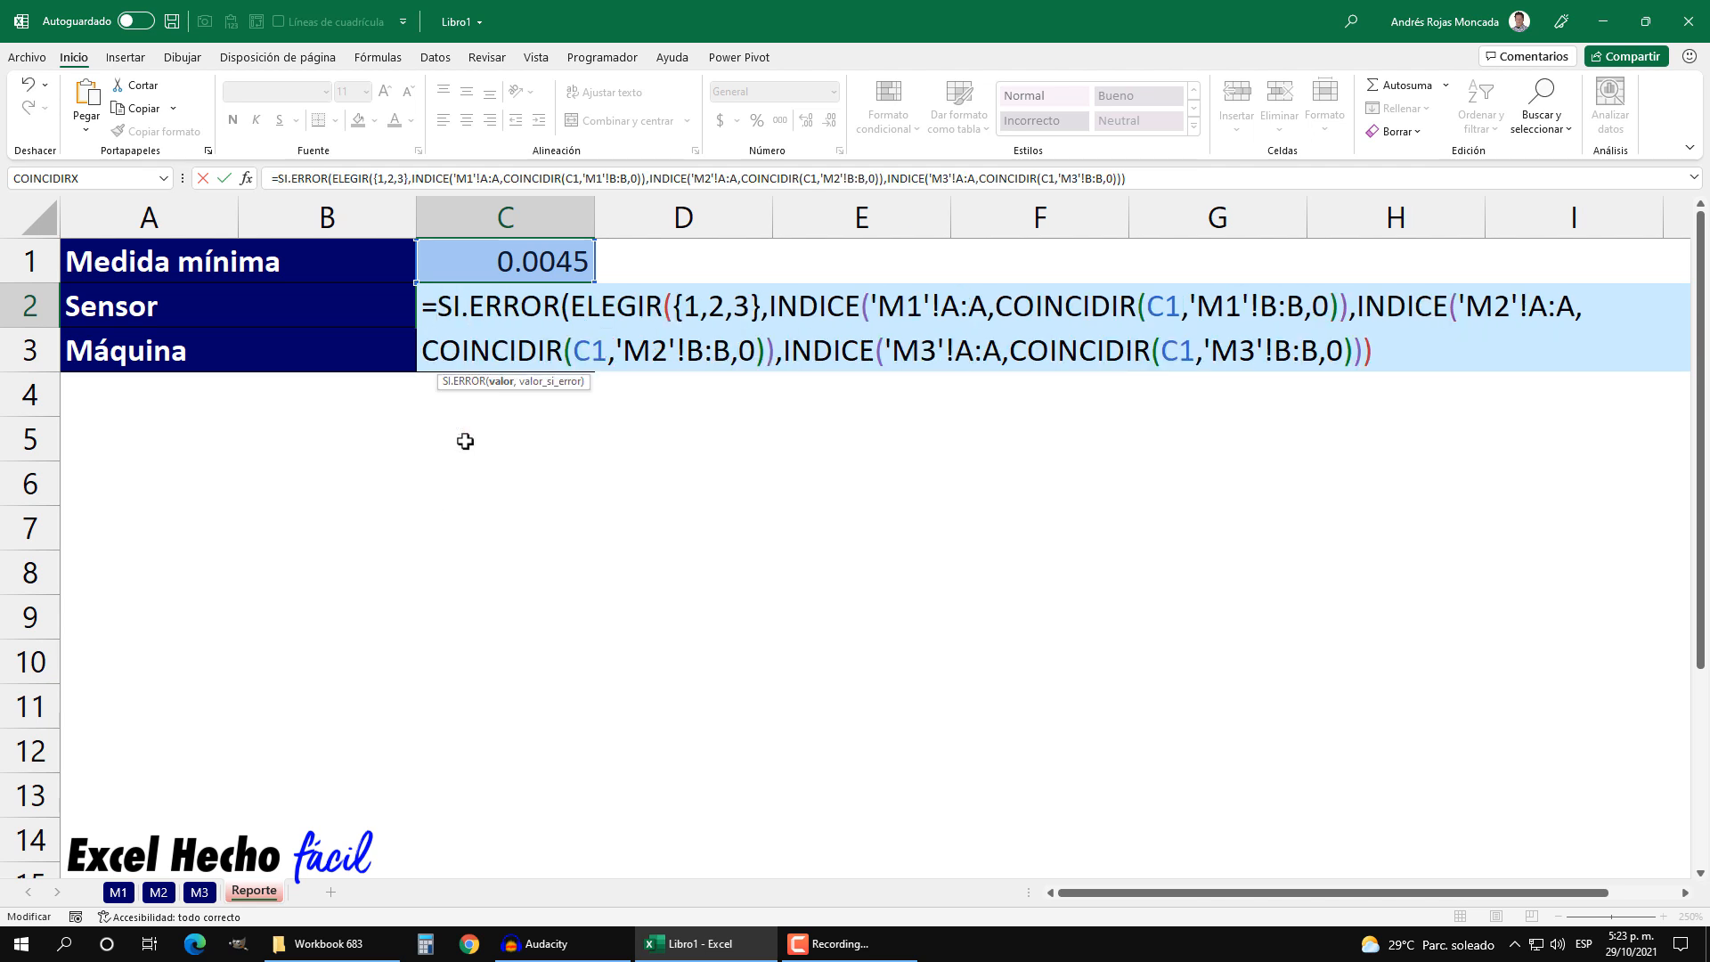
click(495, 383)
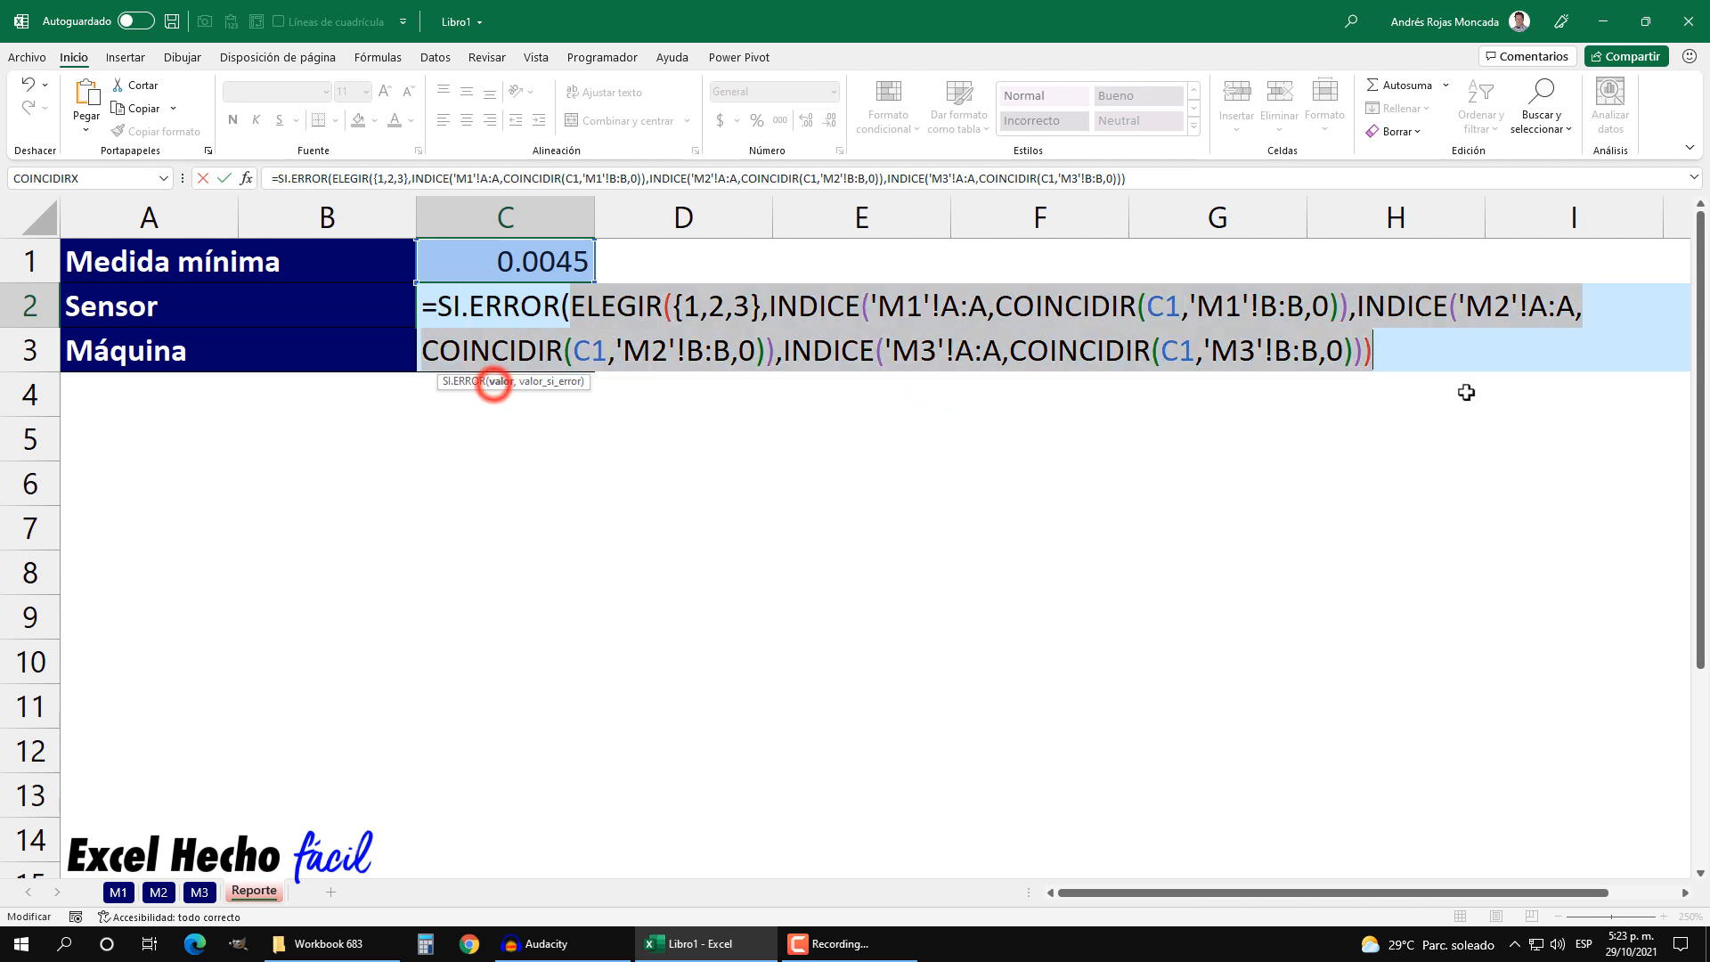
click(1398, 354)
text(,"")
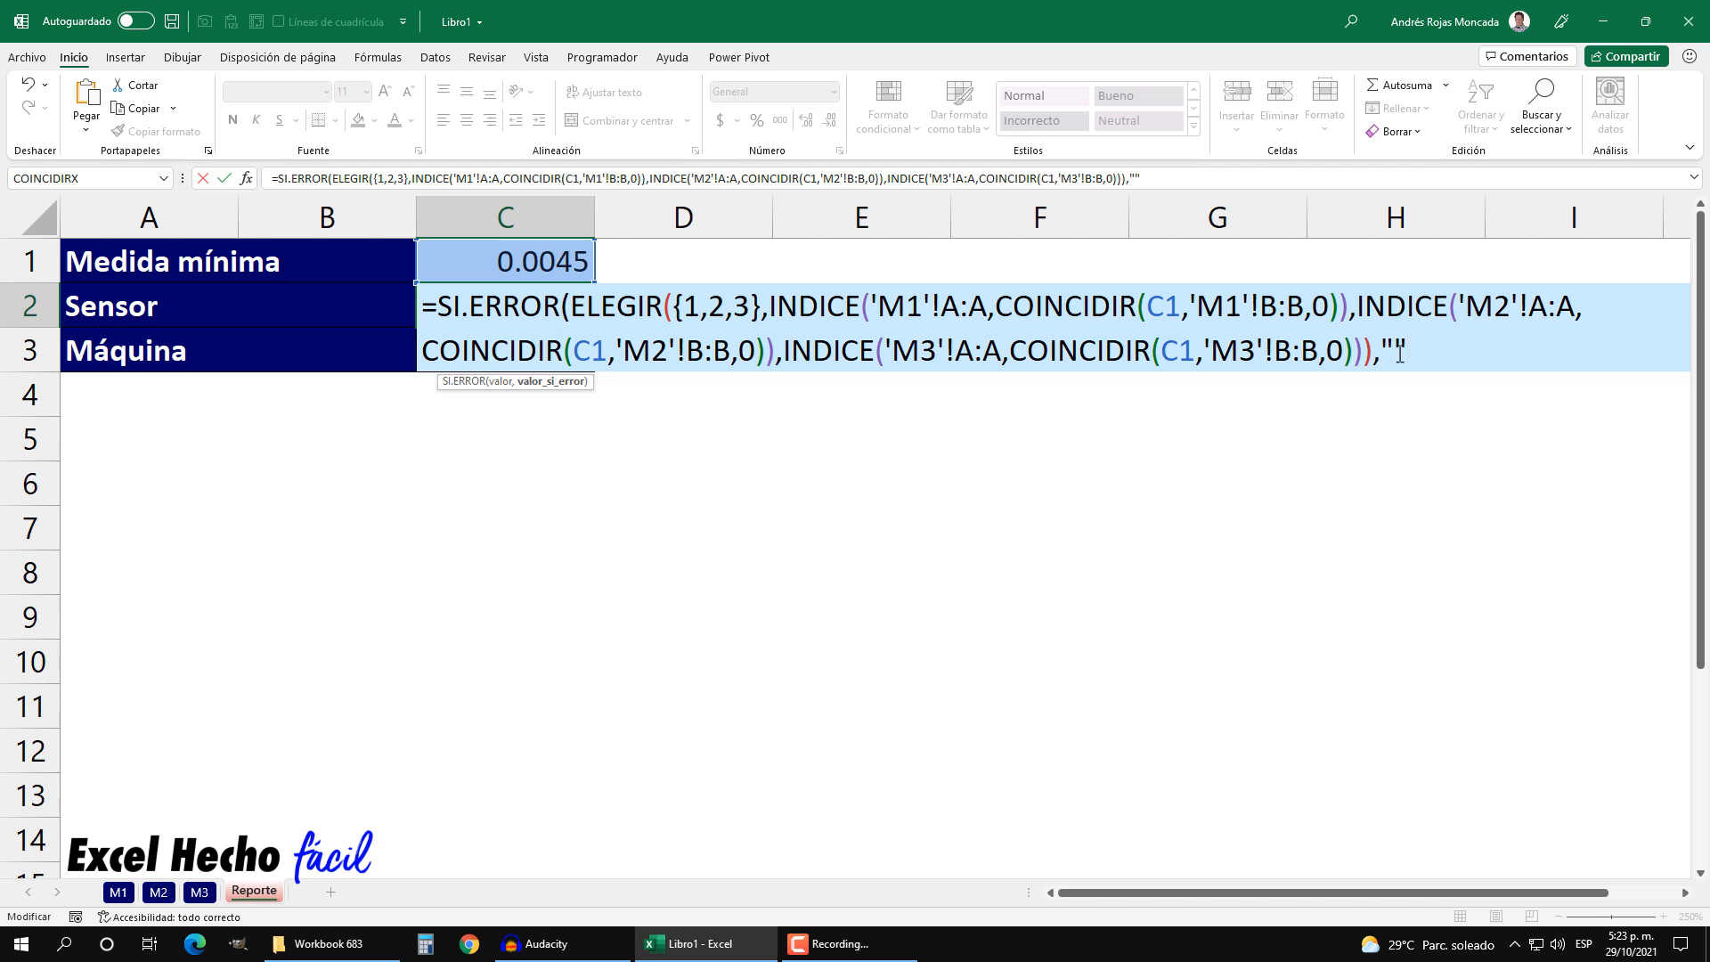
text())
key(F9)
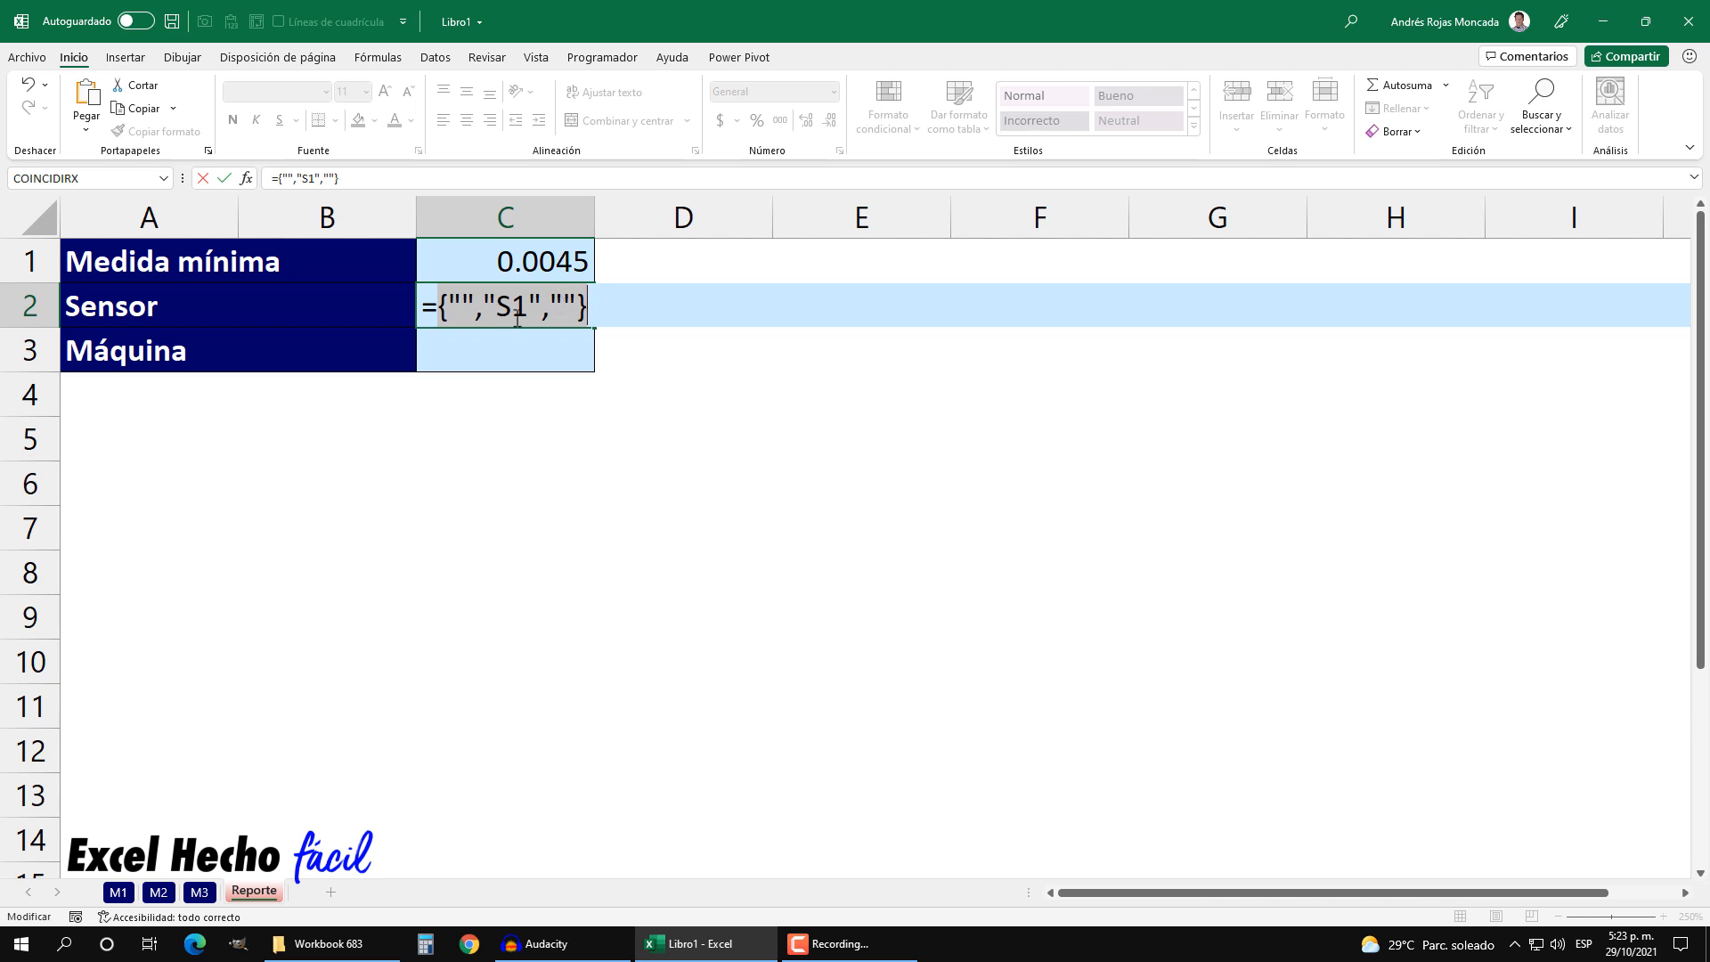
key(ctrl+z)
Wrap C2's SI.ERROR formula in CONCAT and enter it as an array formula.
click(434, 306)
text(conSI.ERROR(ELEGIR()
key(Tab)
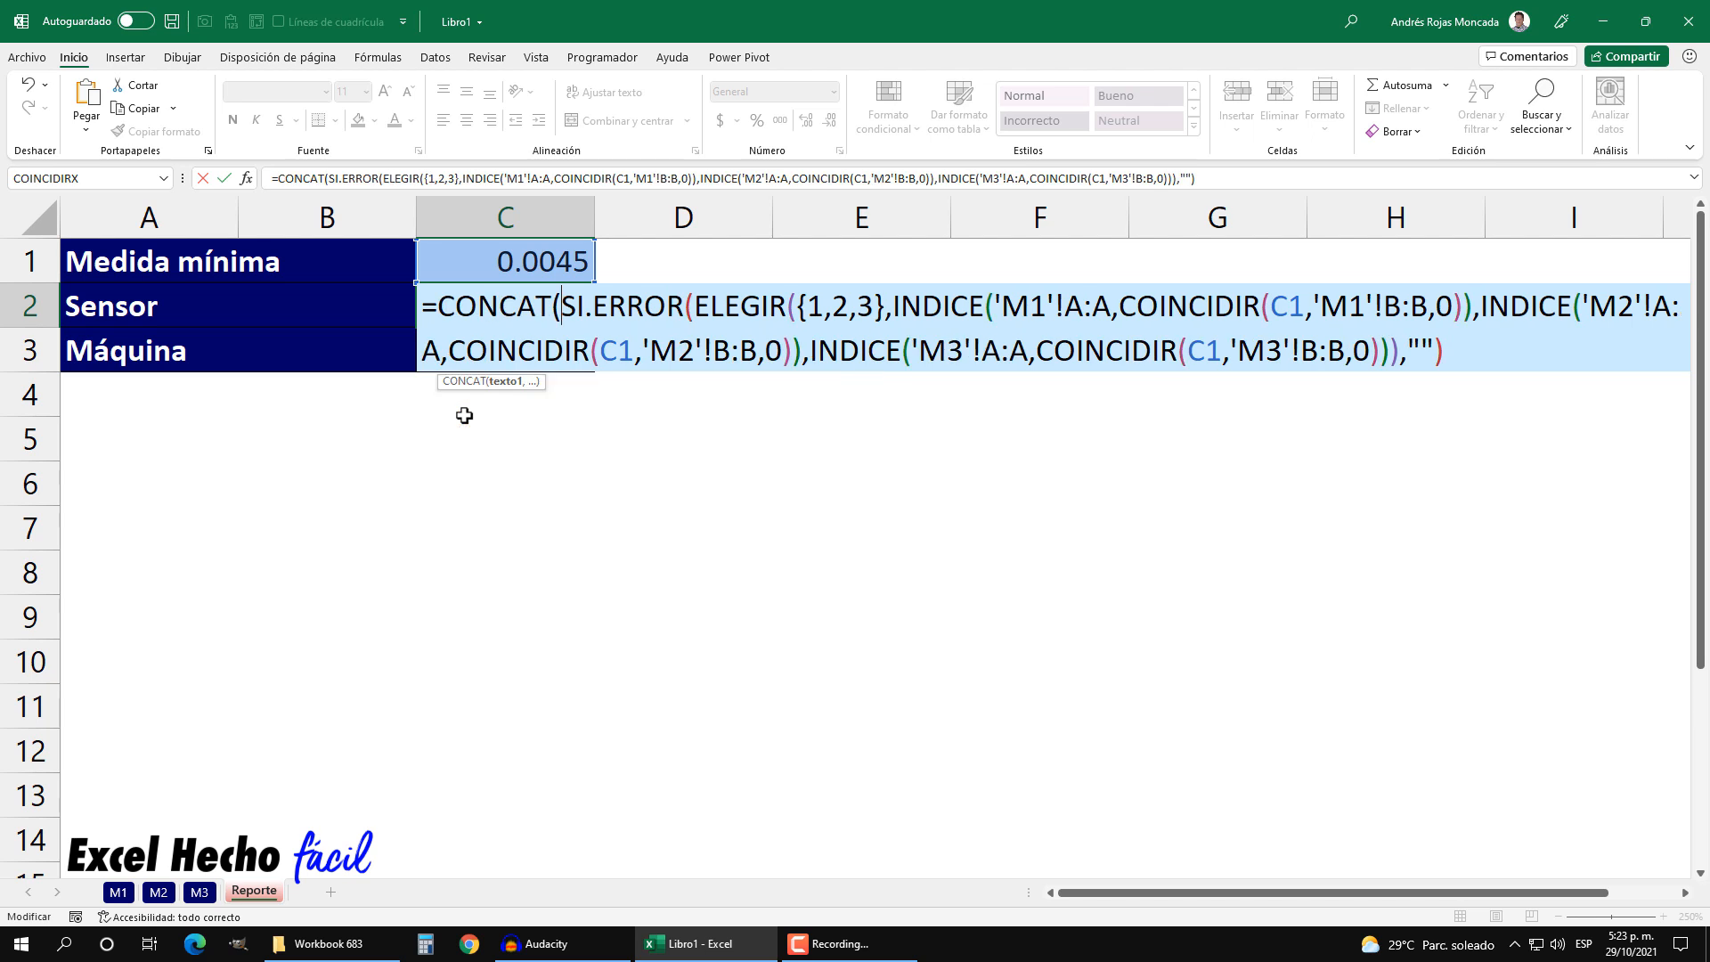
click(491, 382)
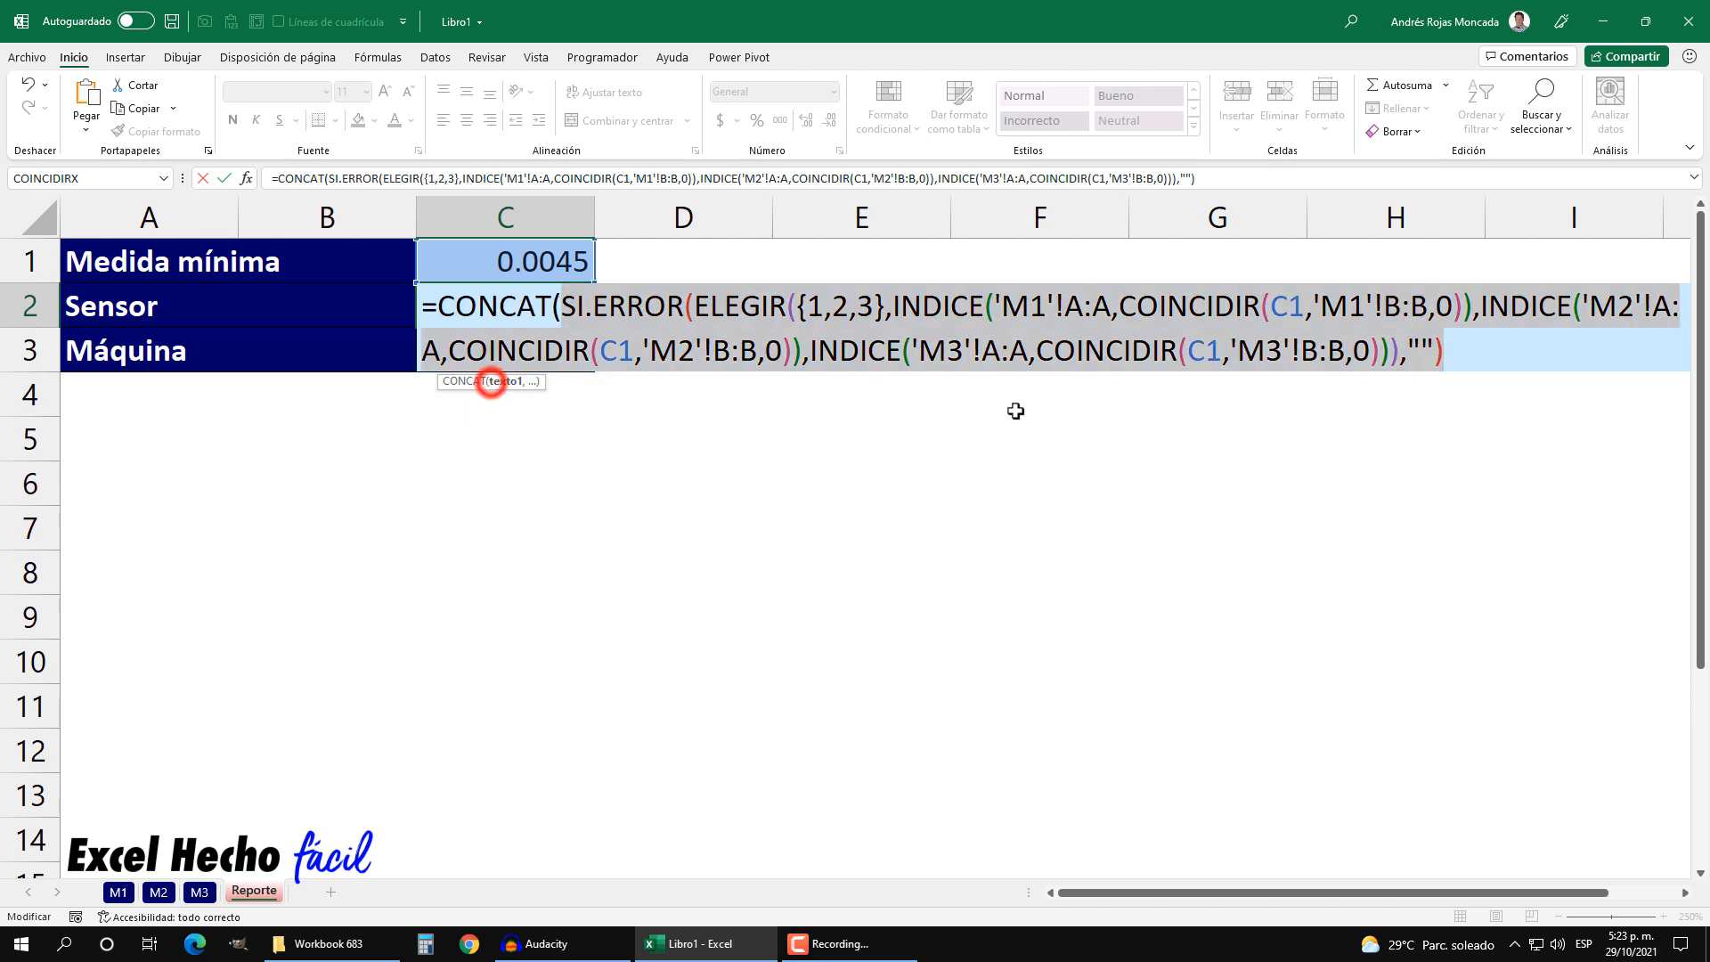
click(1441, 340)
text())
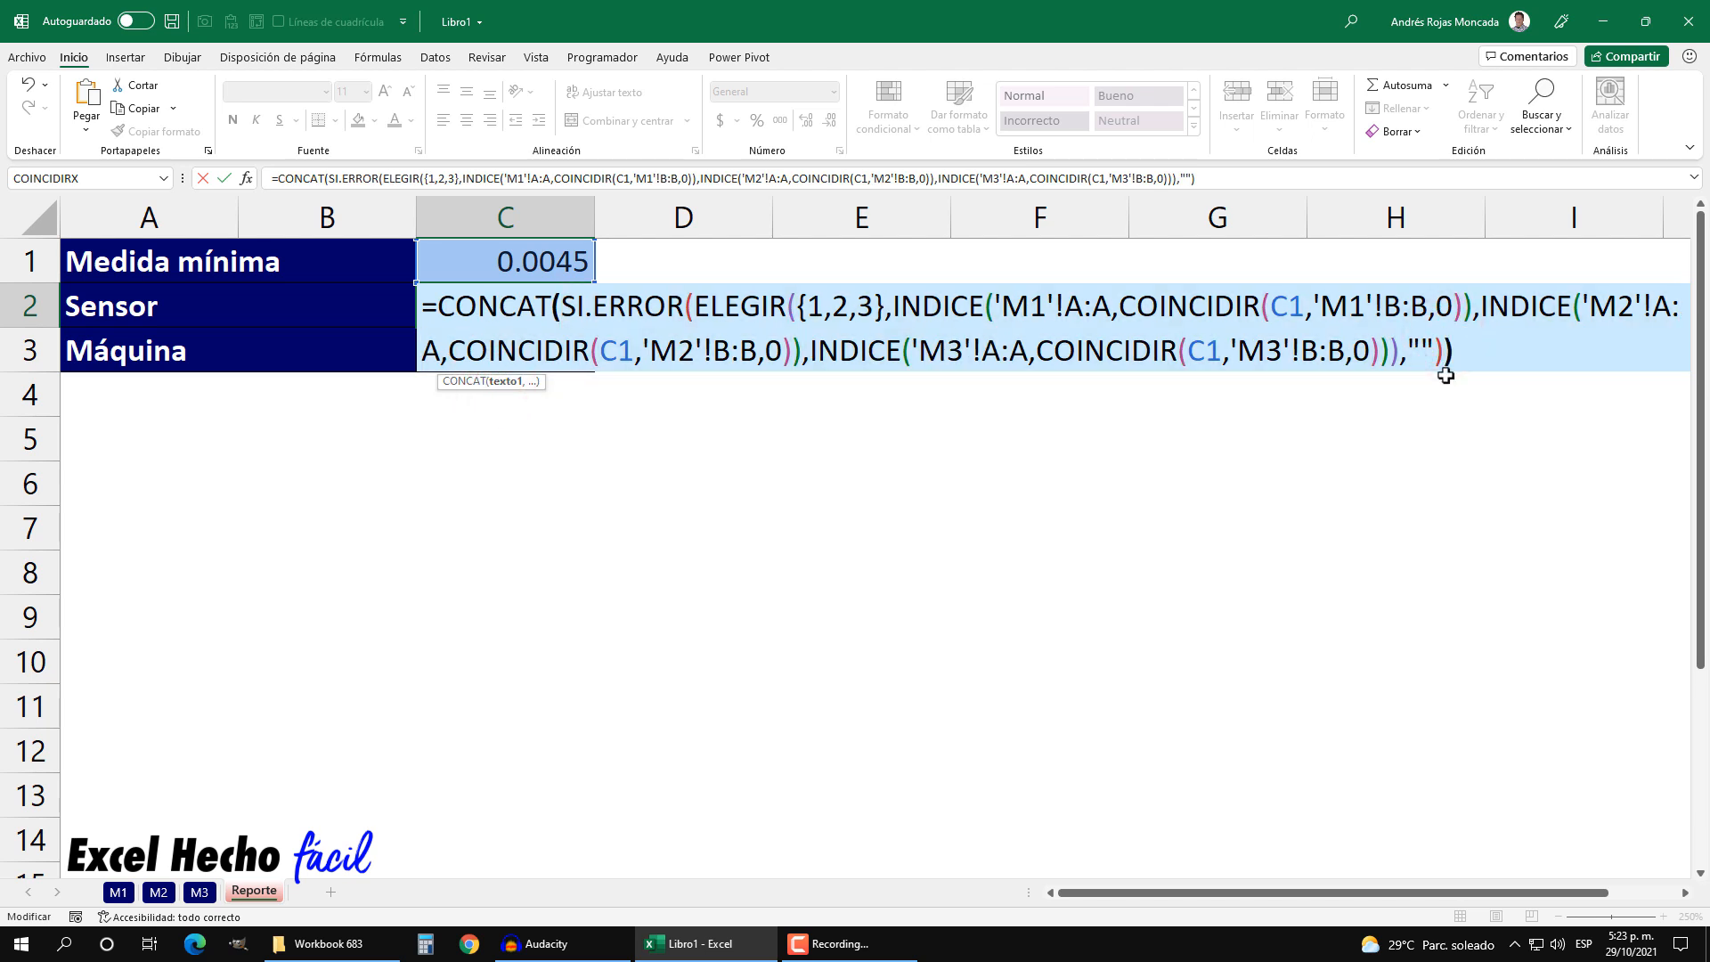
key(ctrl+shift+Return)
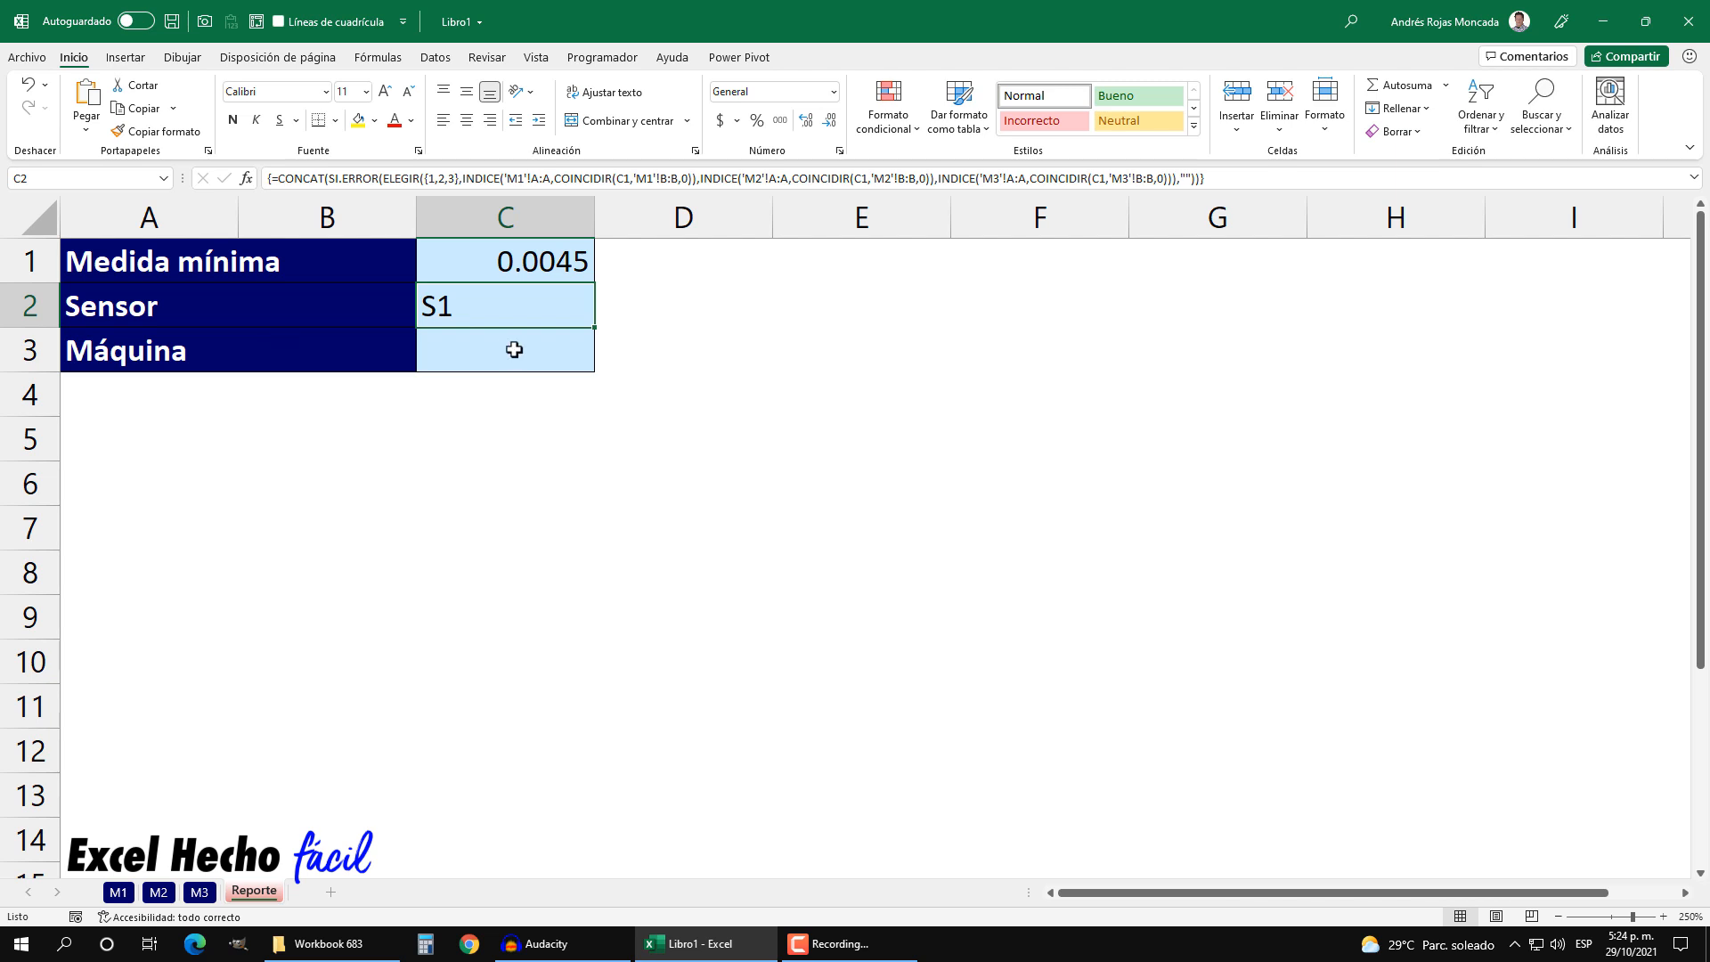
Copy the complete ELEGIR expression, SI.ERROR's value argument, from C2's formula and leave the cell unchanged.
key(F2)
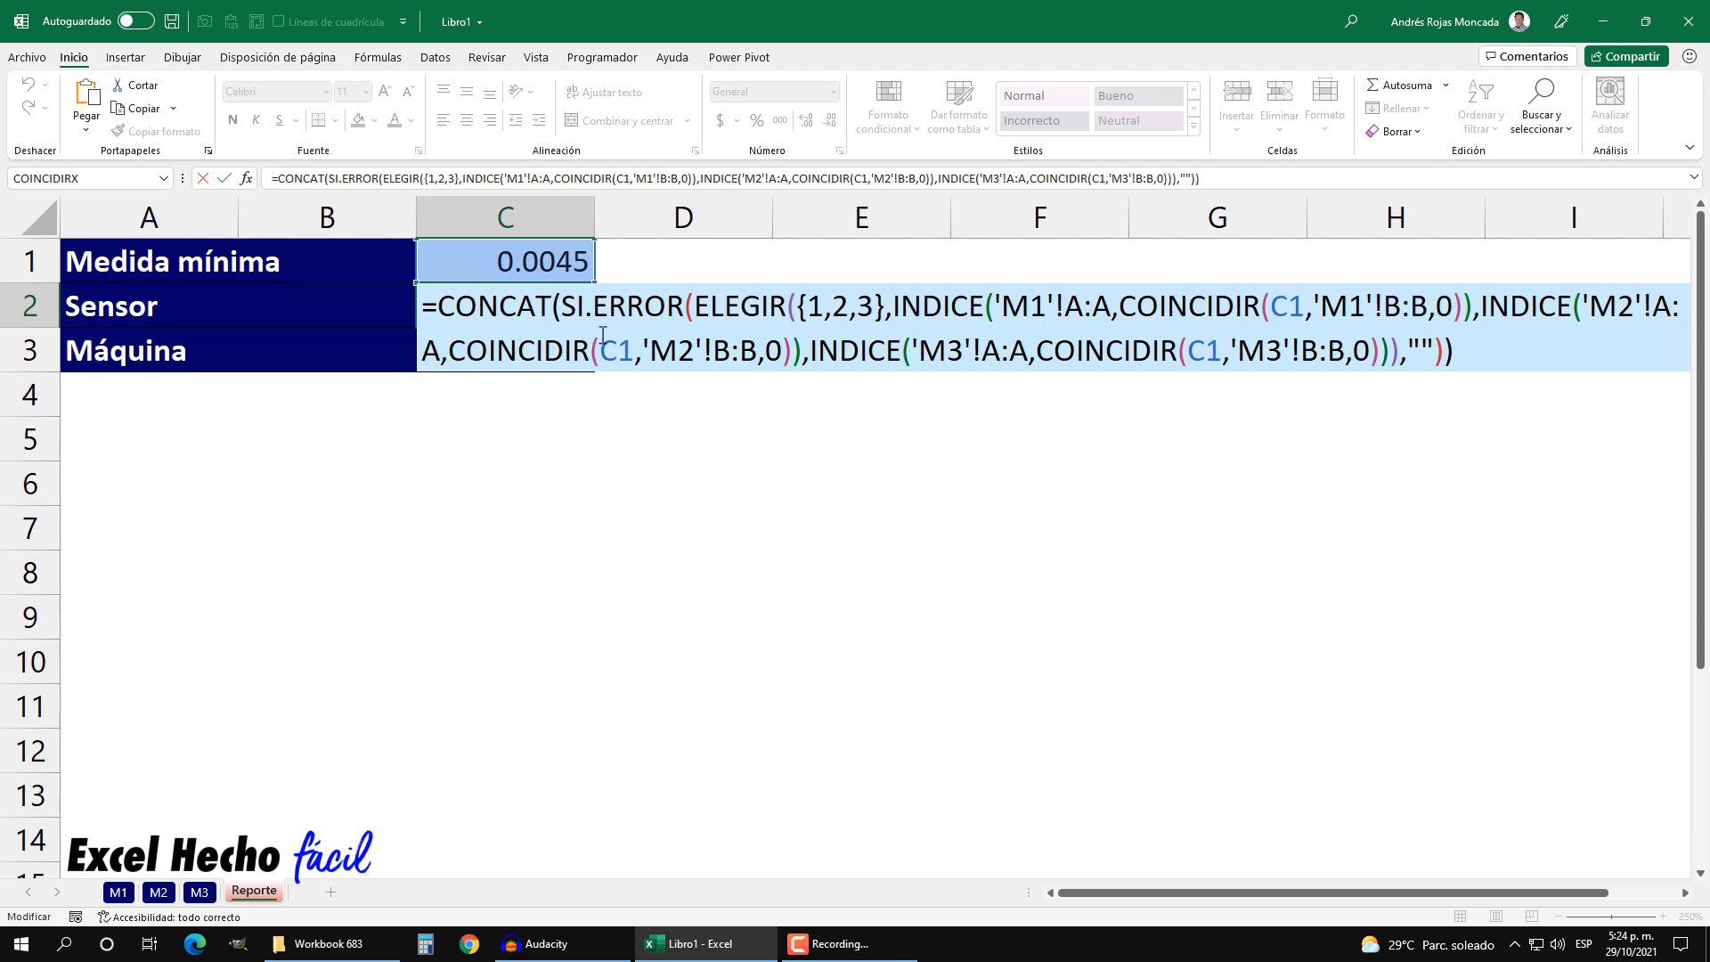
click(695, 305)
click(624, 381)
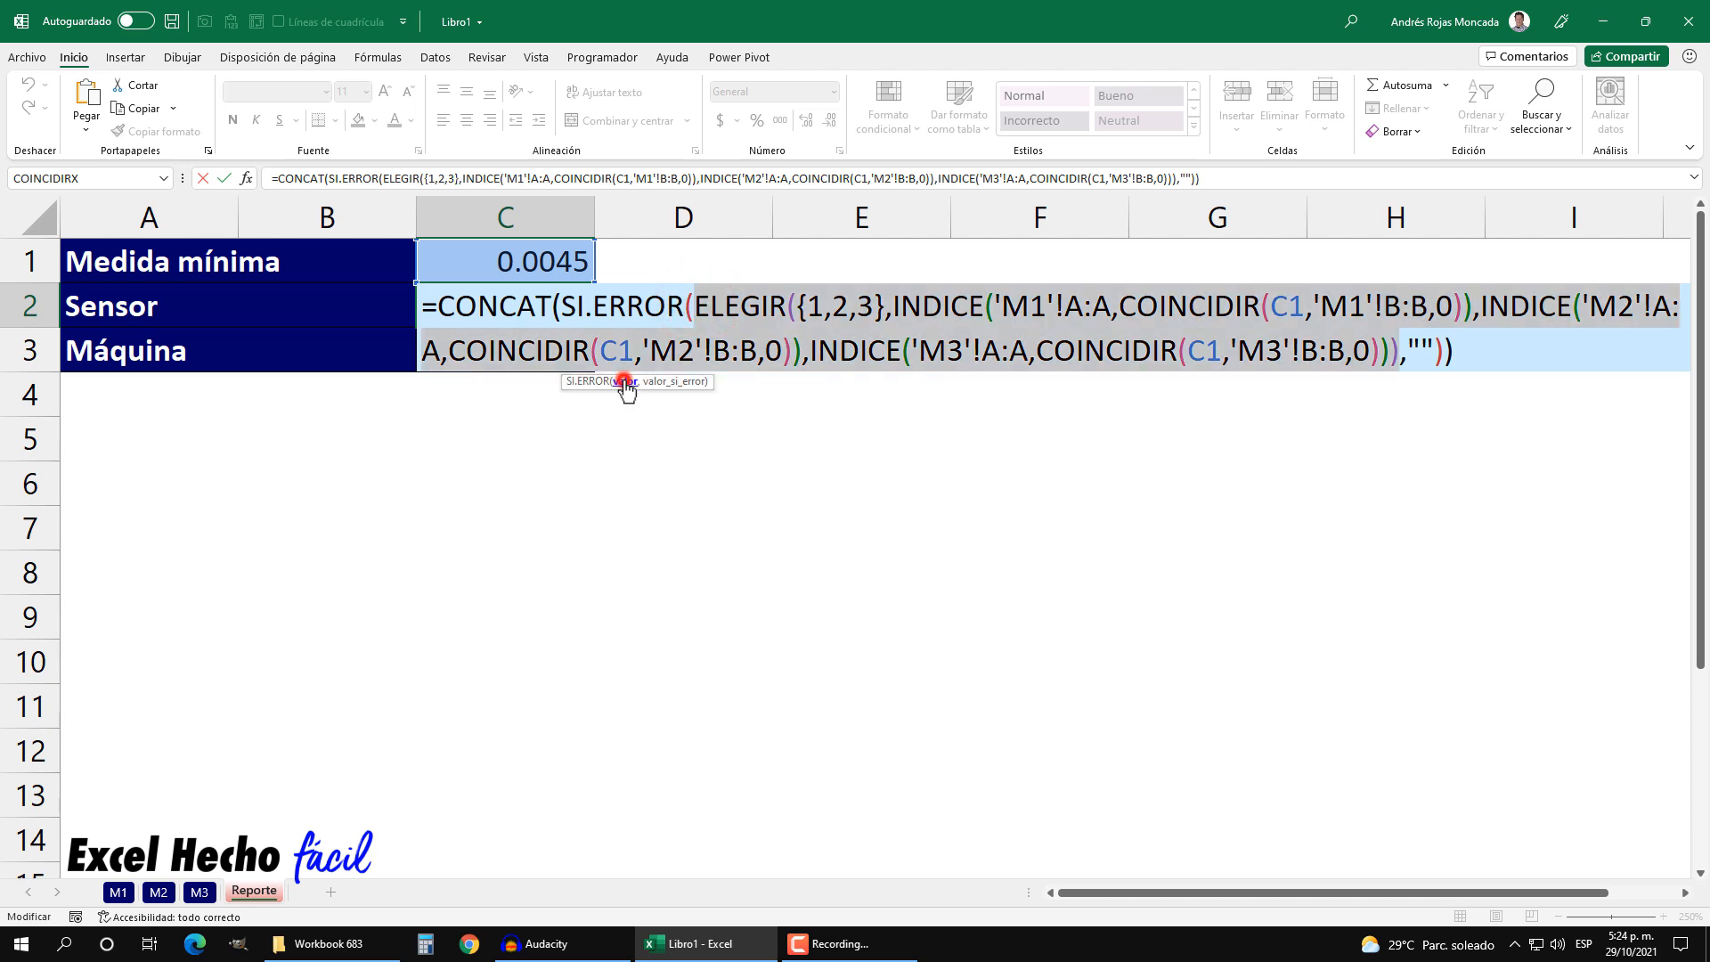
key(ctrl+c)
key(Escape)
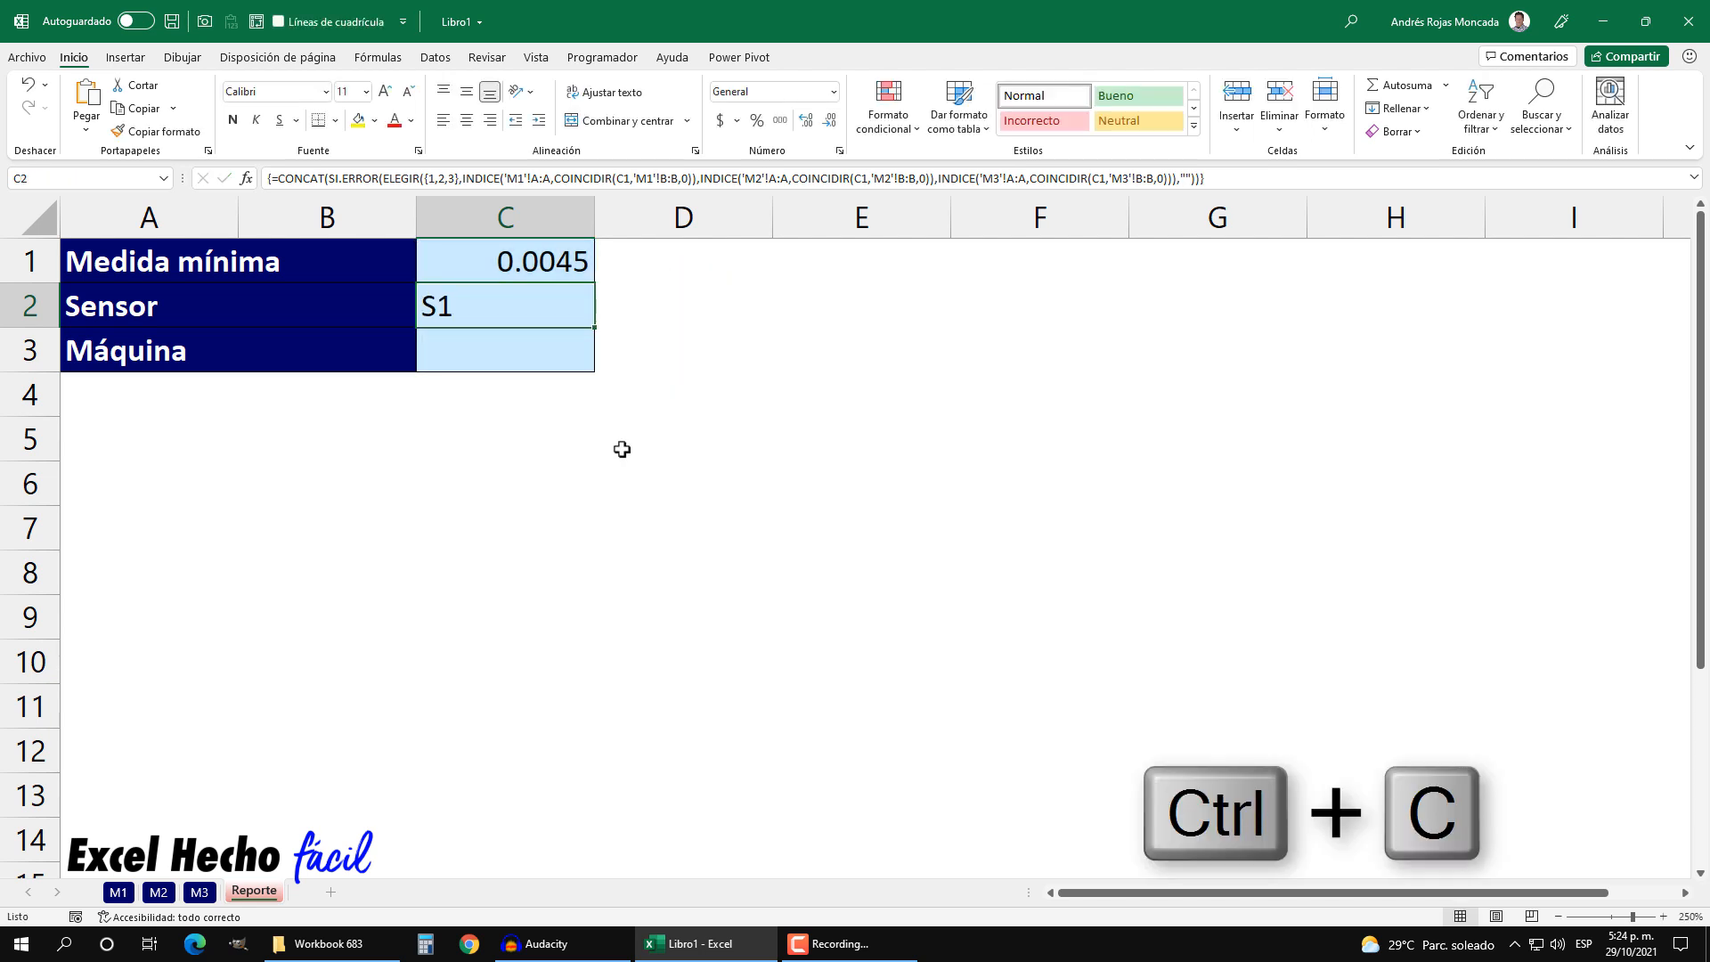
Start a formula in Máquina cell C3 with the copied ELEGIR expression, evaluate it in place and restore its text.
click(502, 350)
click(501, 350)
key(F2)
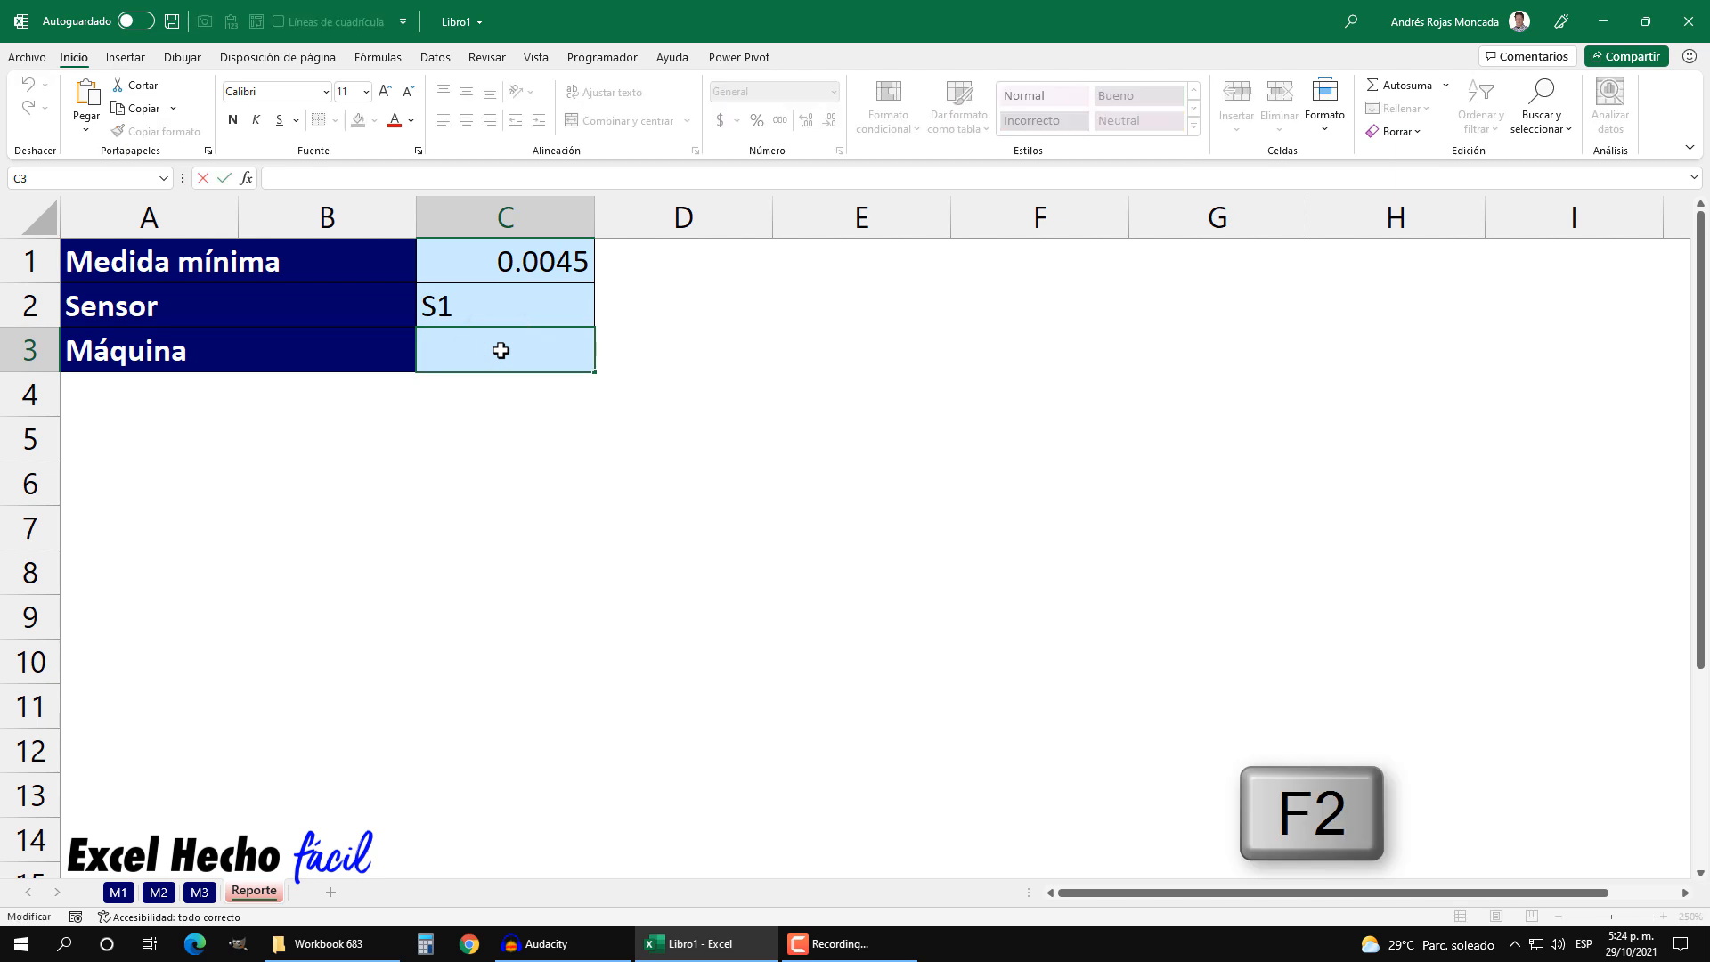
text(=)
key(ctrl+v)
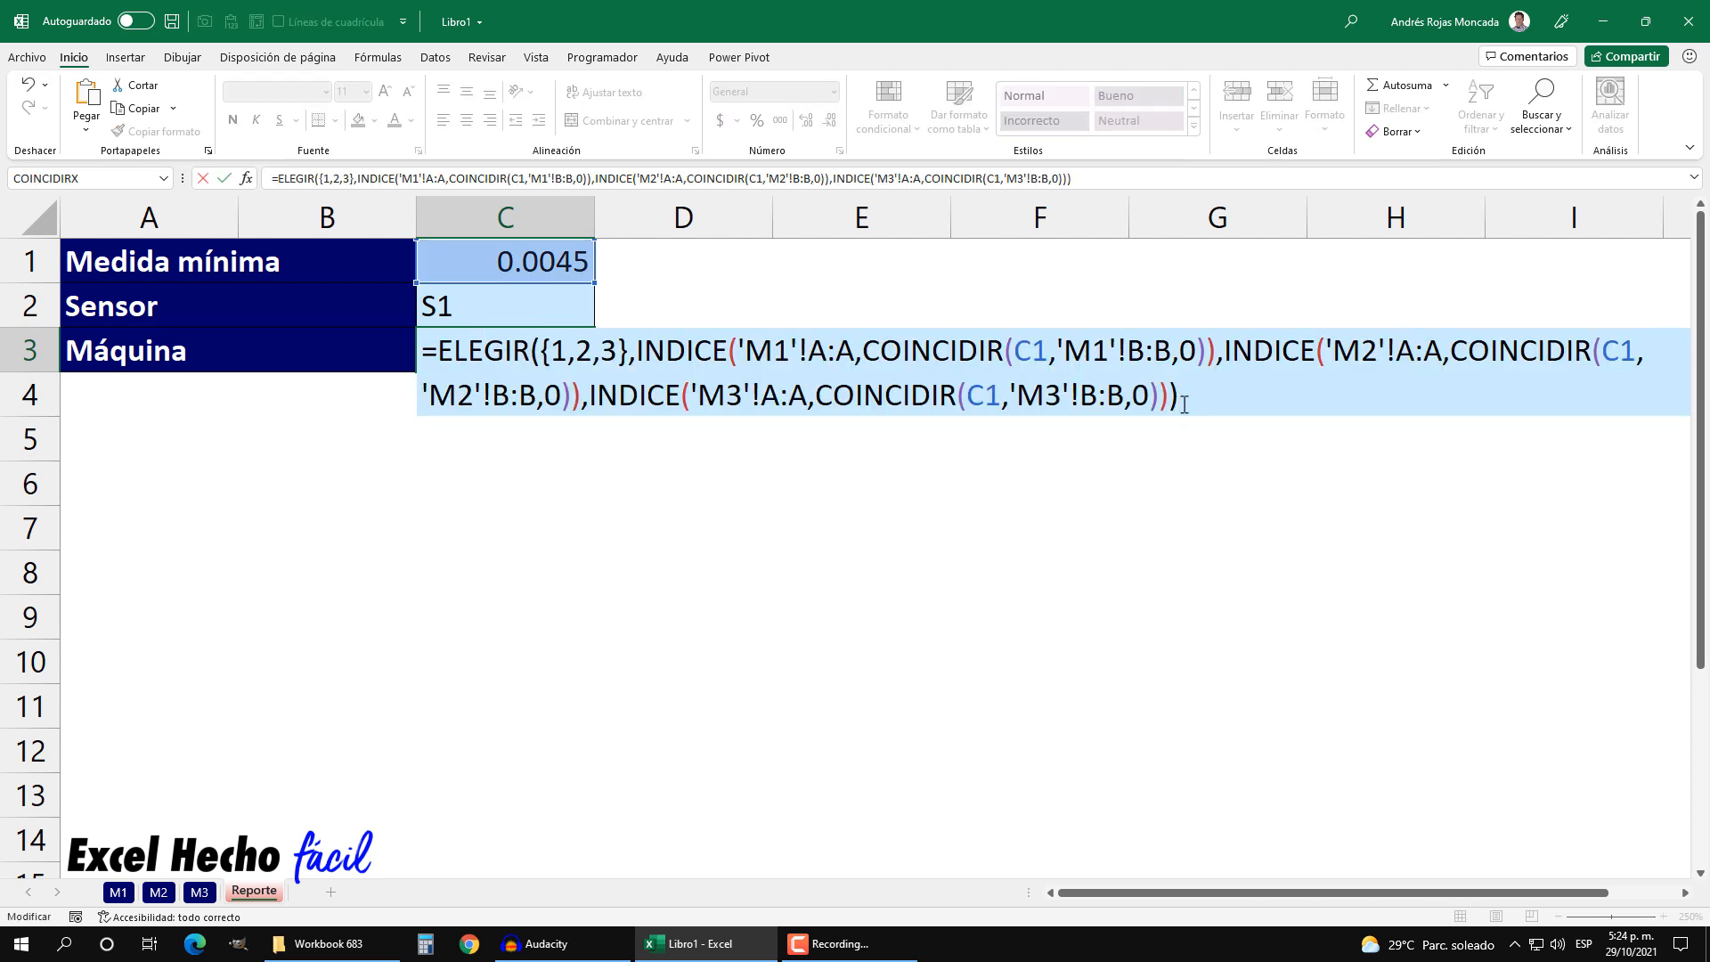
key(F9)
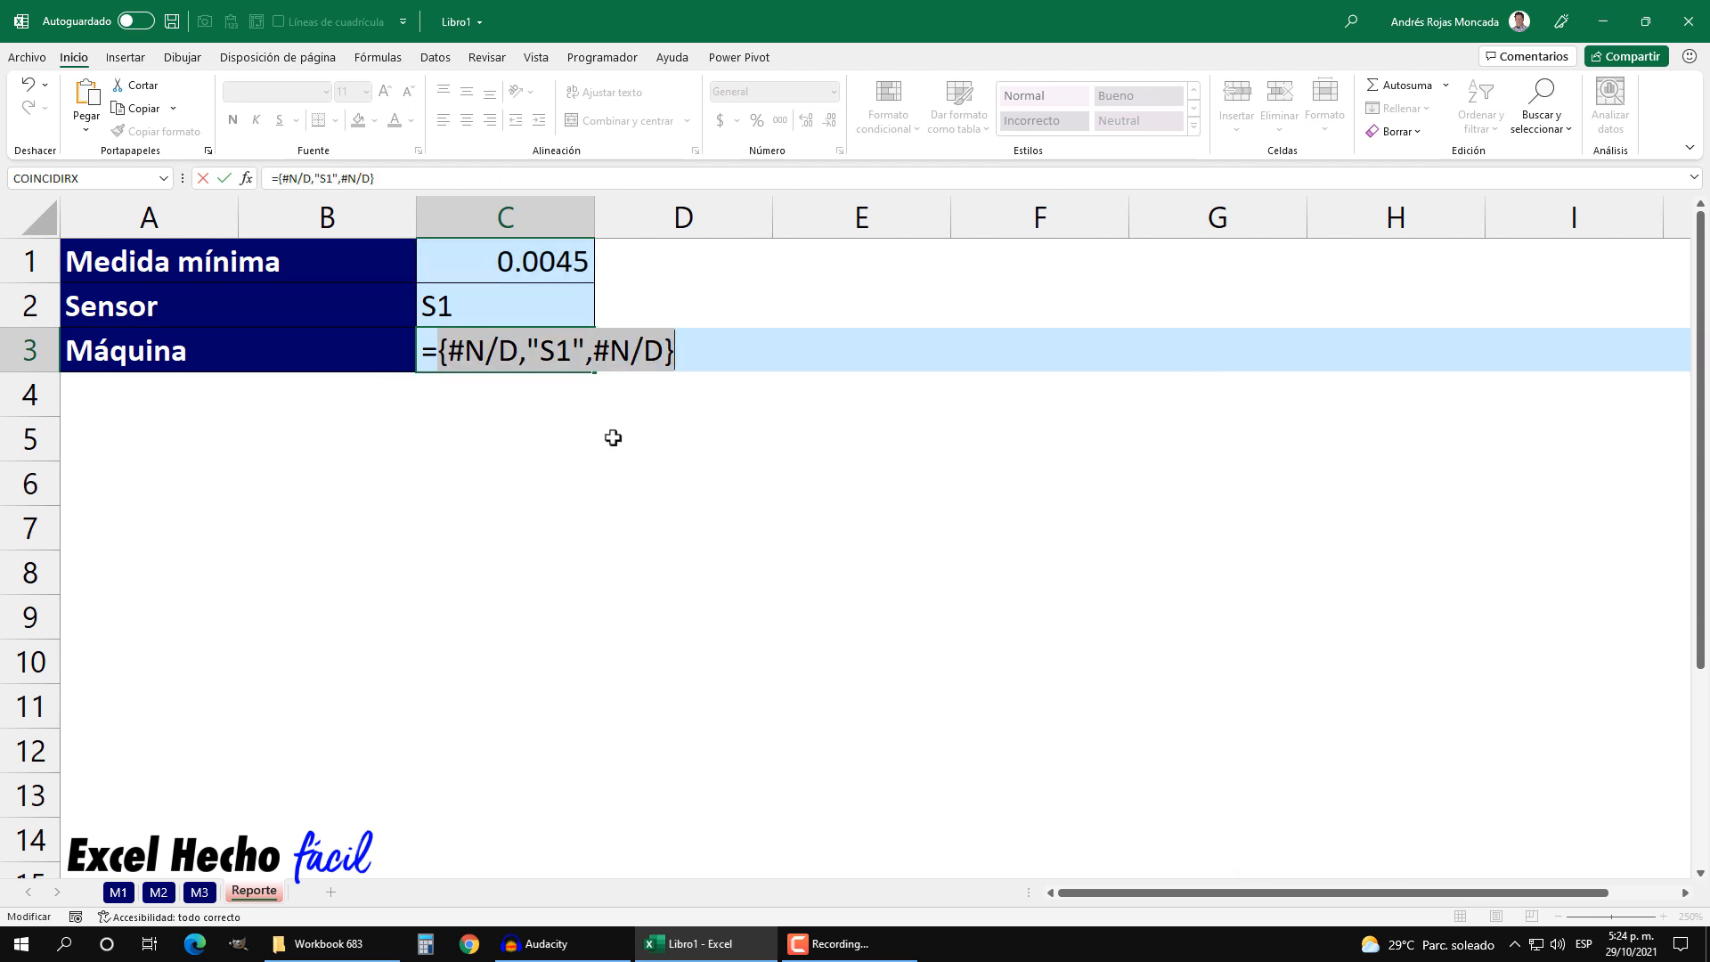
key(ctrl+z)
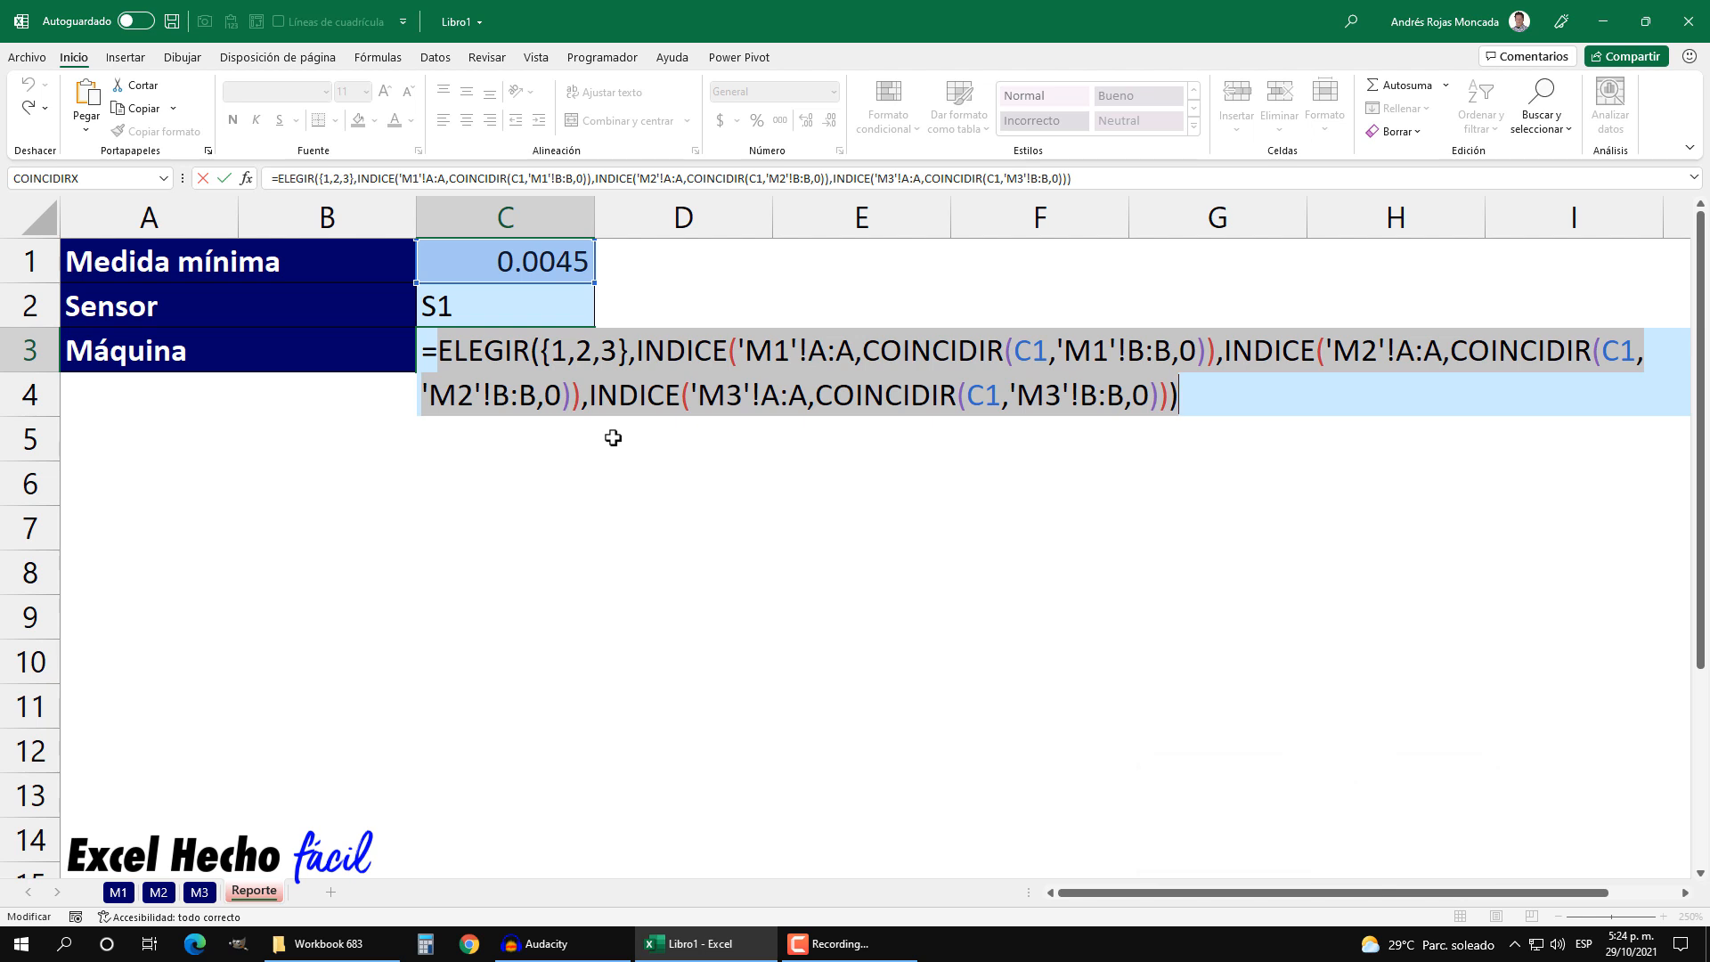
Wrap C3's ELEGIR expression in ESERROR and evaluate the formula in place.
click(438, 349)
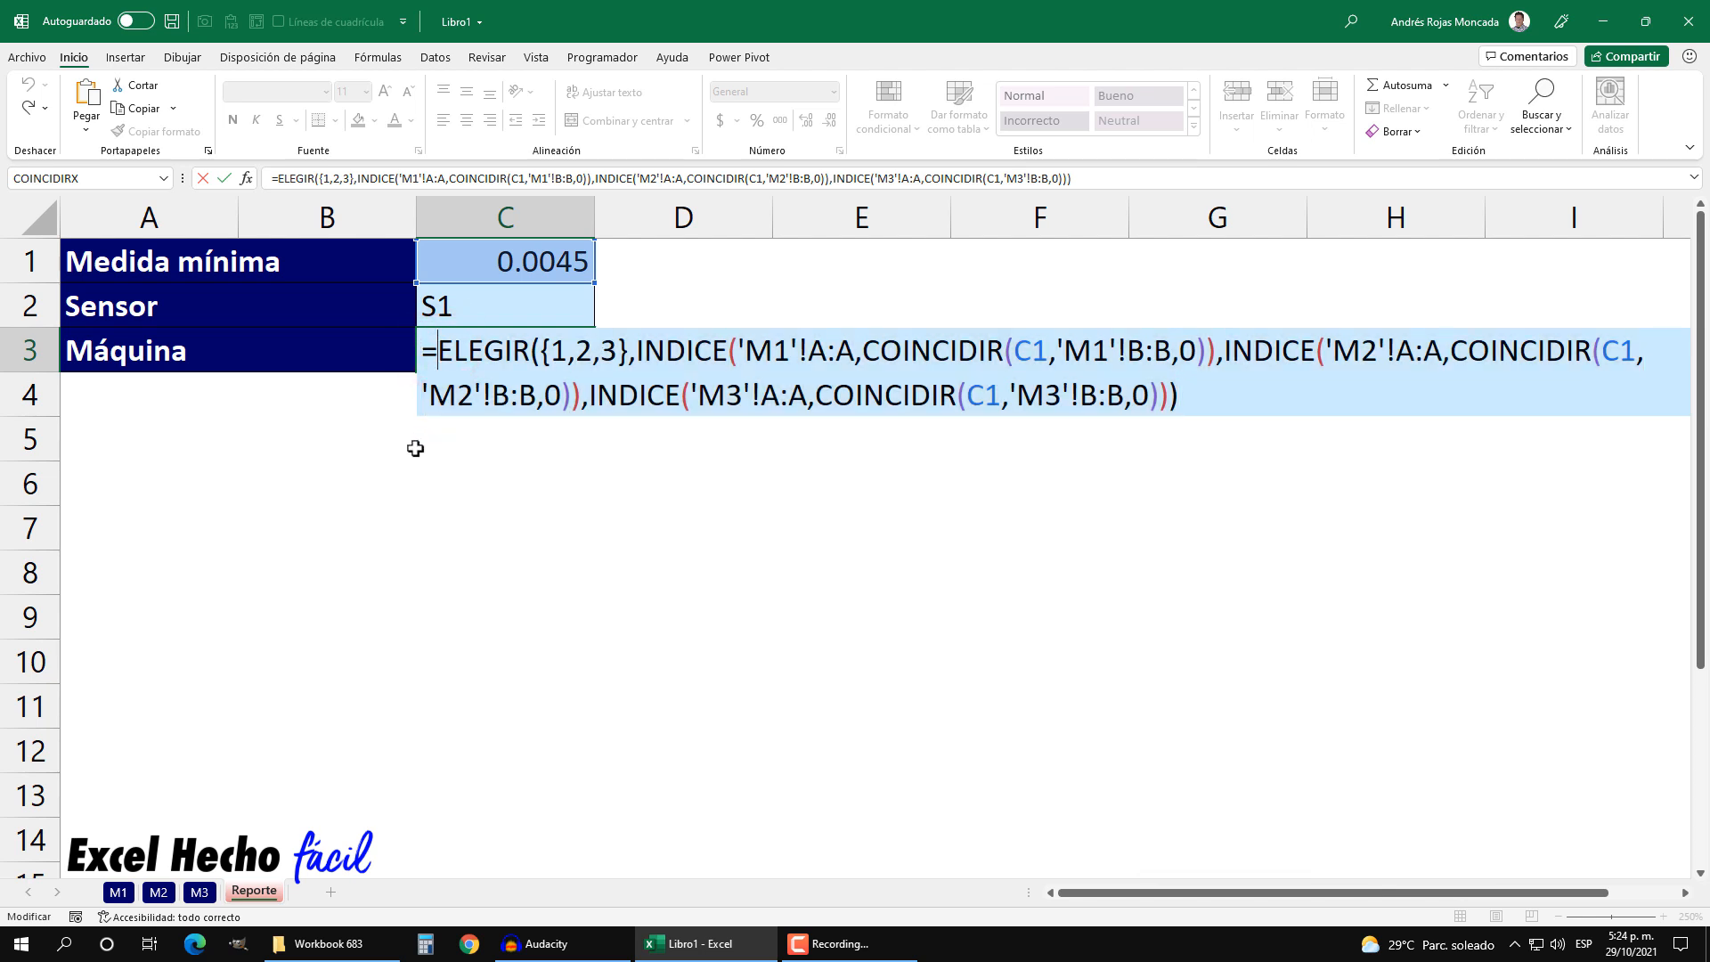
text(es)
key(Down)
key(Down)
key(Down)
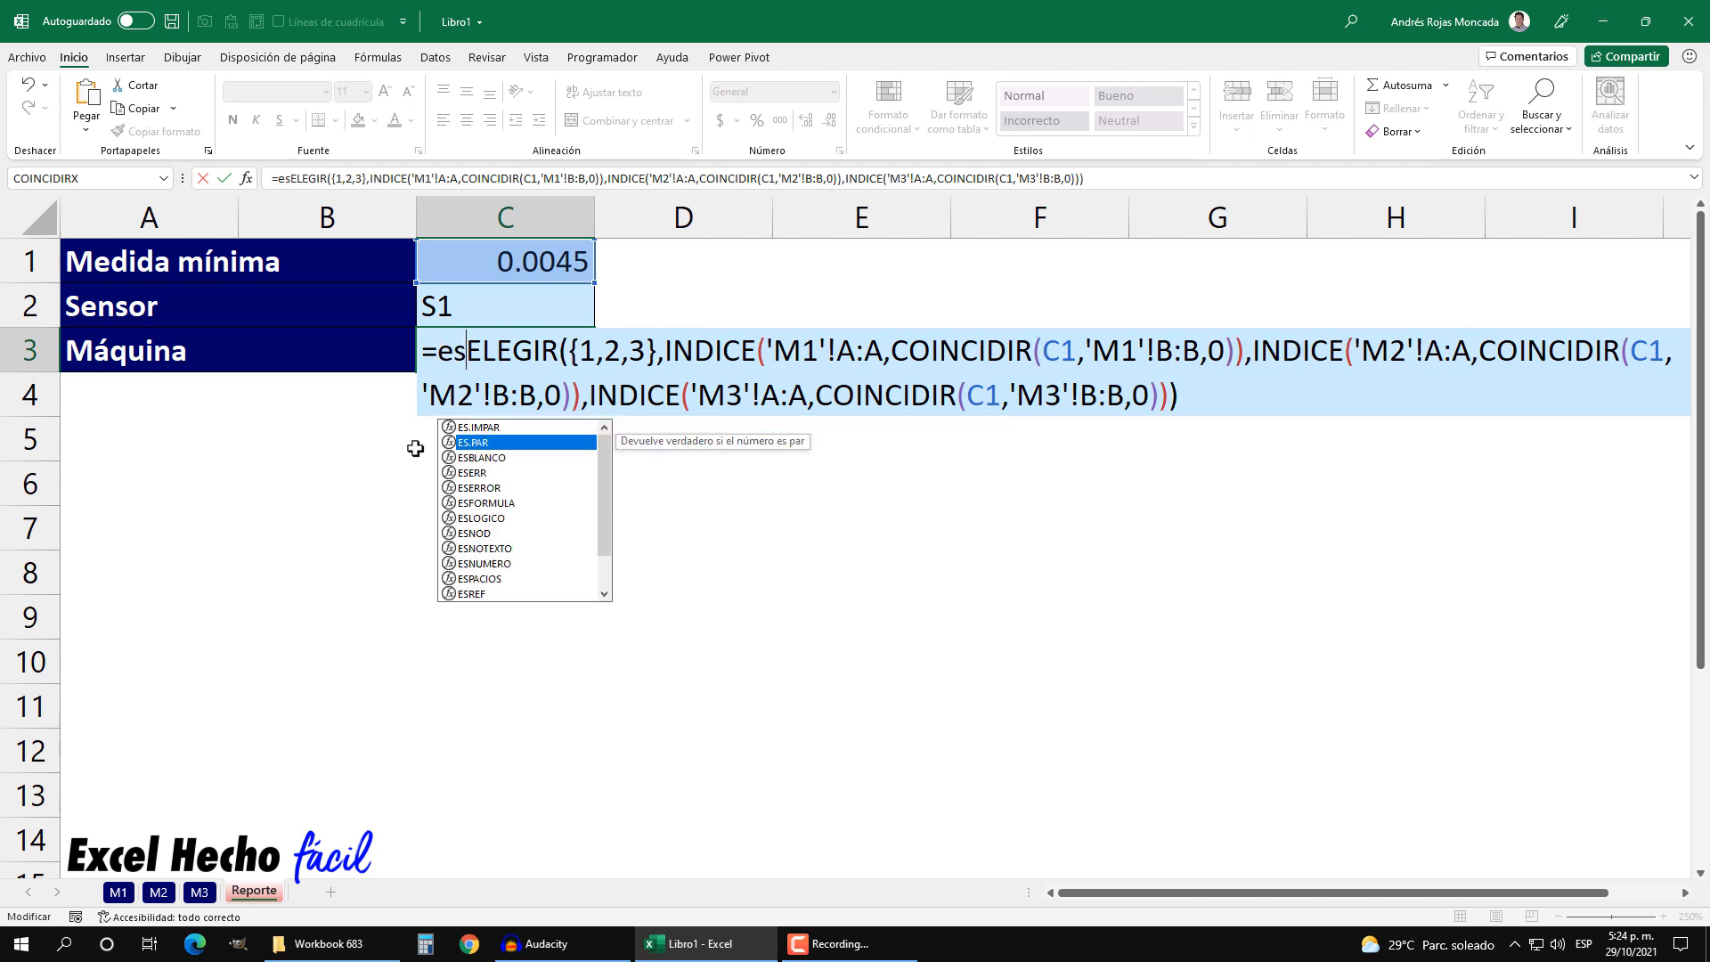
key(Down)
key(Tab)
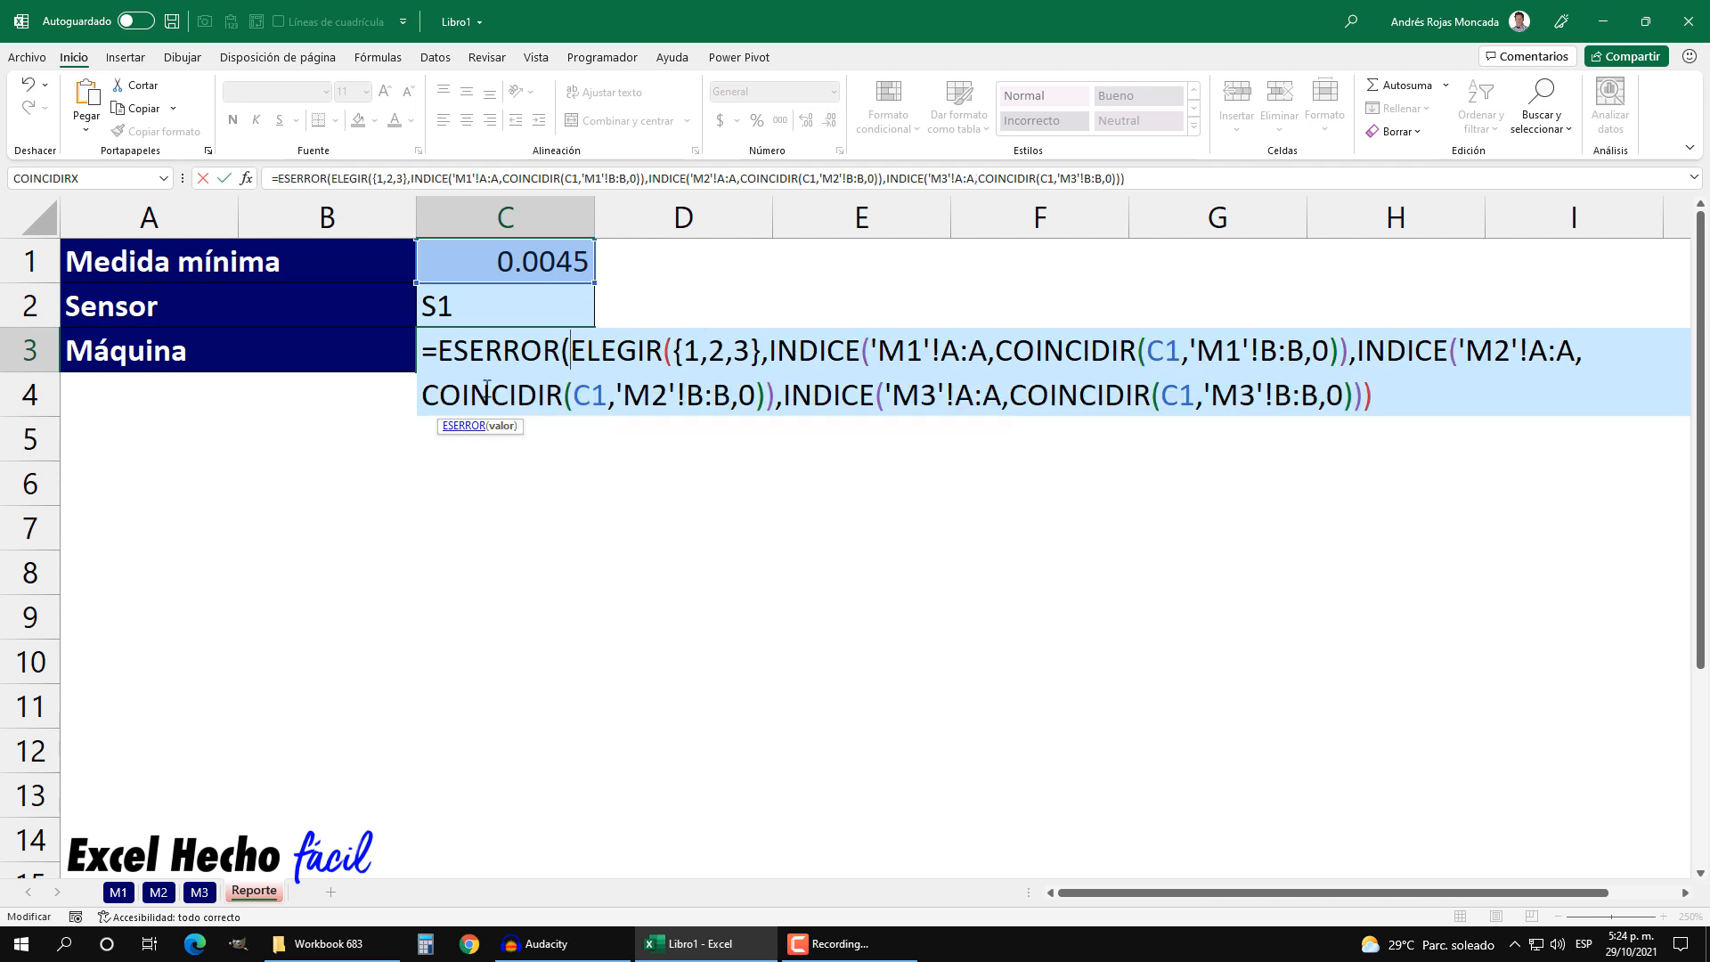
click(1402, 394)
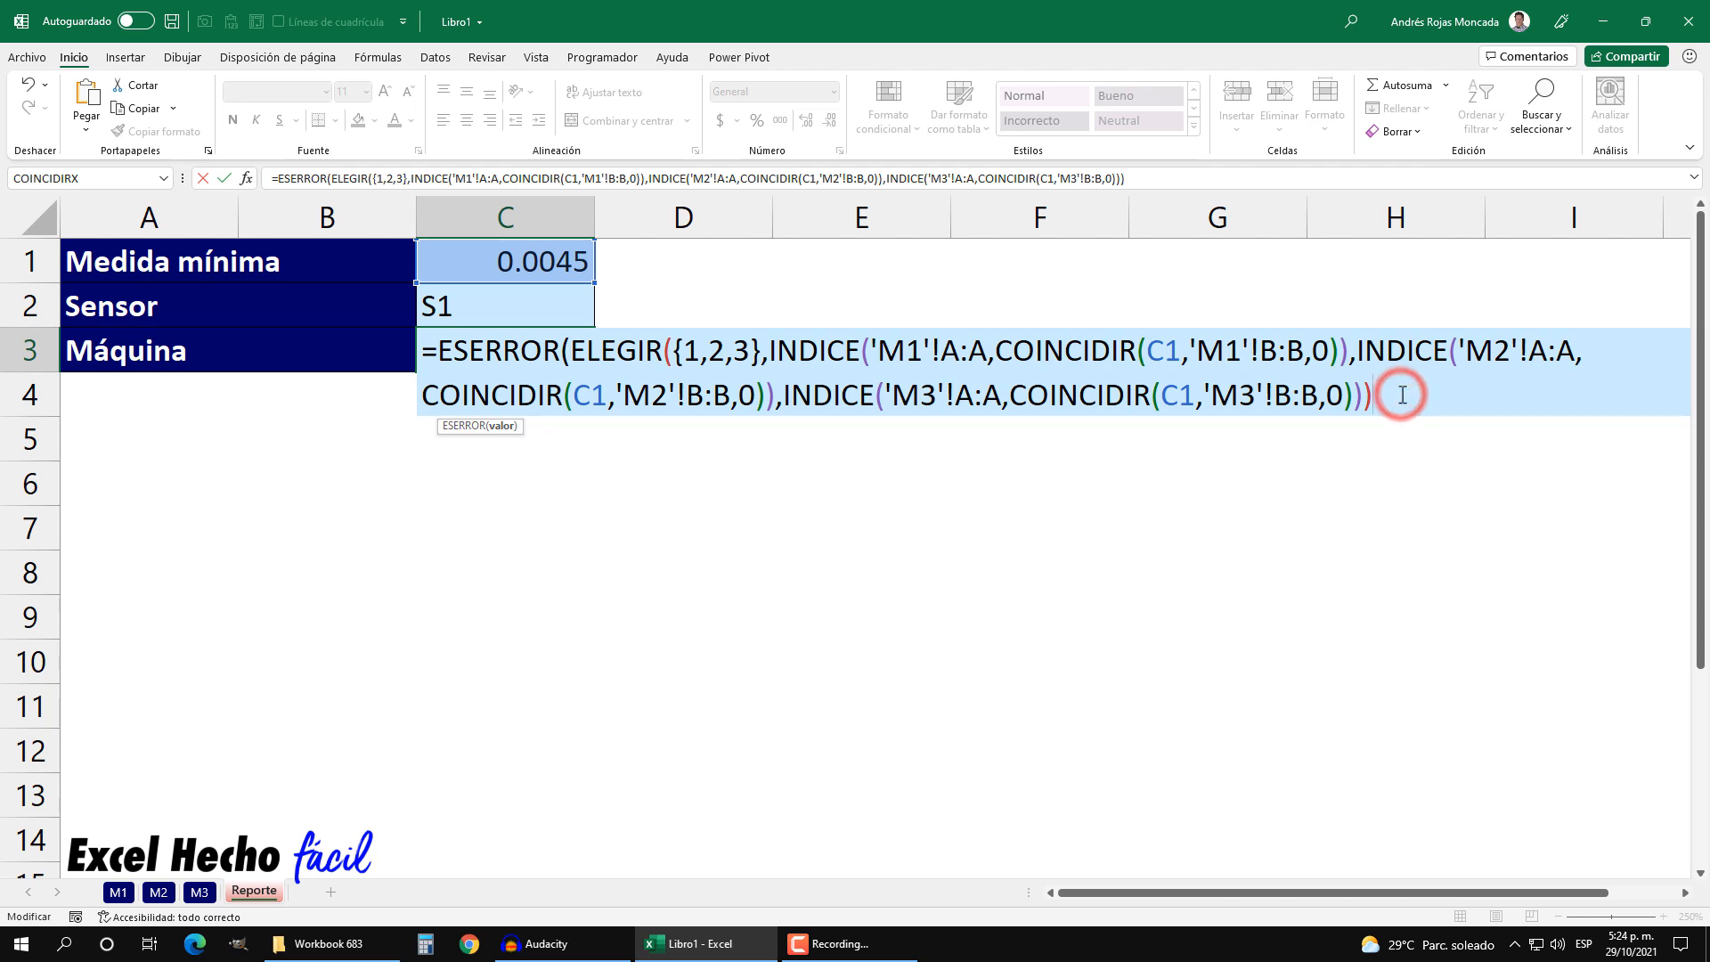
text())
key(F9)
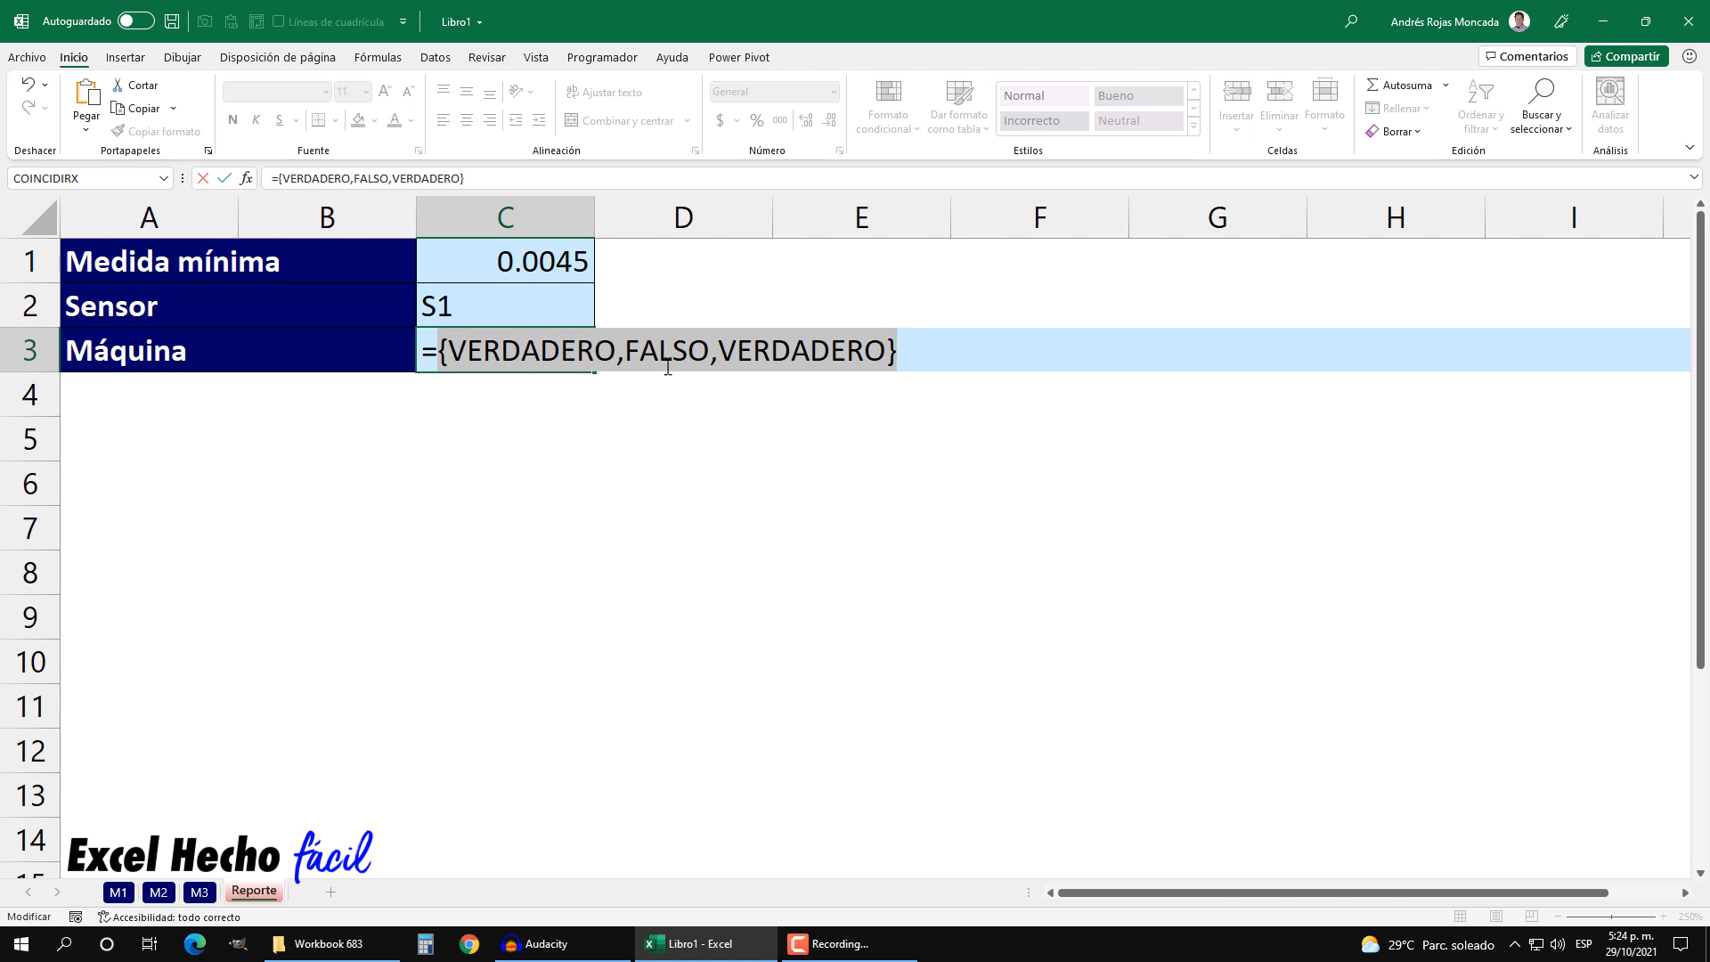
Restore C3's formula text, wrap ESERROR in NO, evaluate the formula in place and restore its text.
key(ctrl+z)
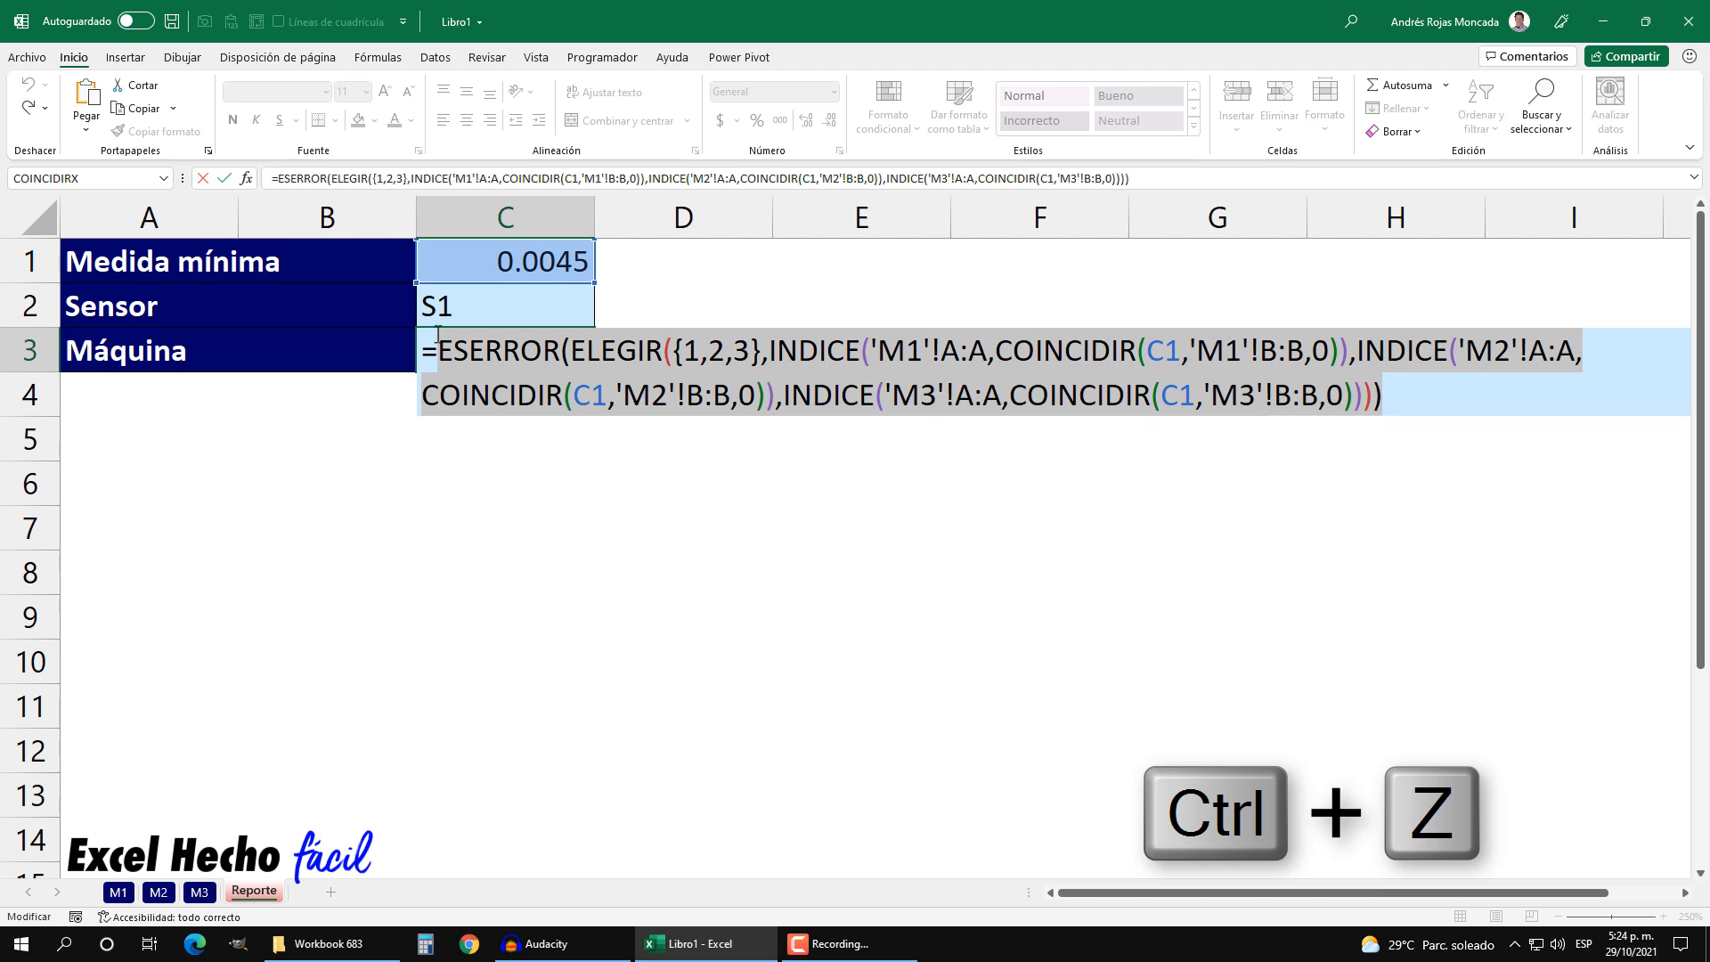
click(439, 348)
text(no)
key(Tab)
click(1407, 398)
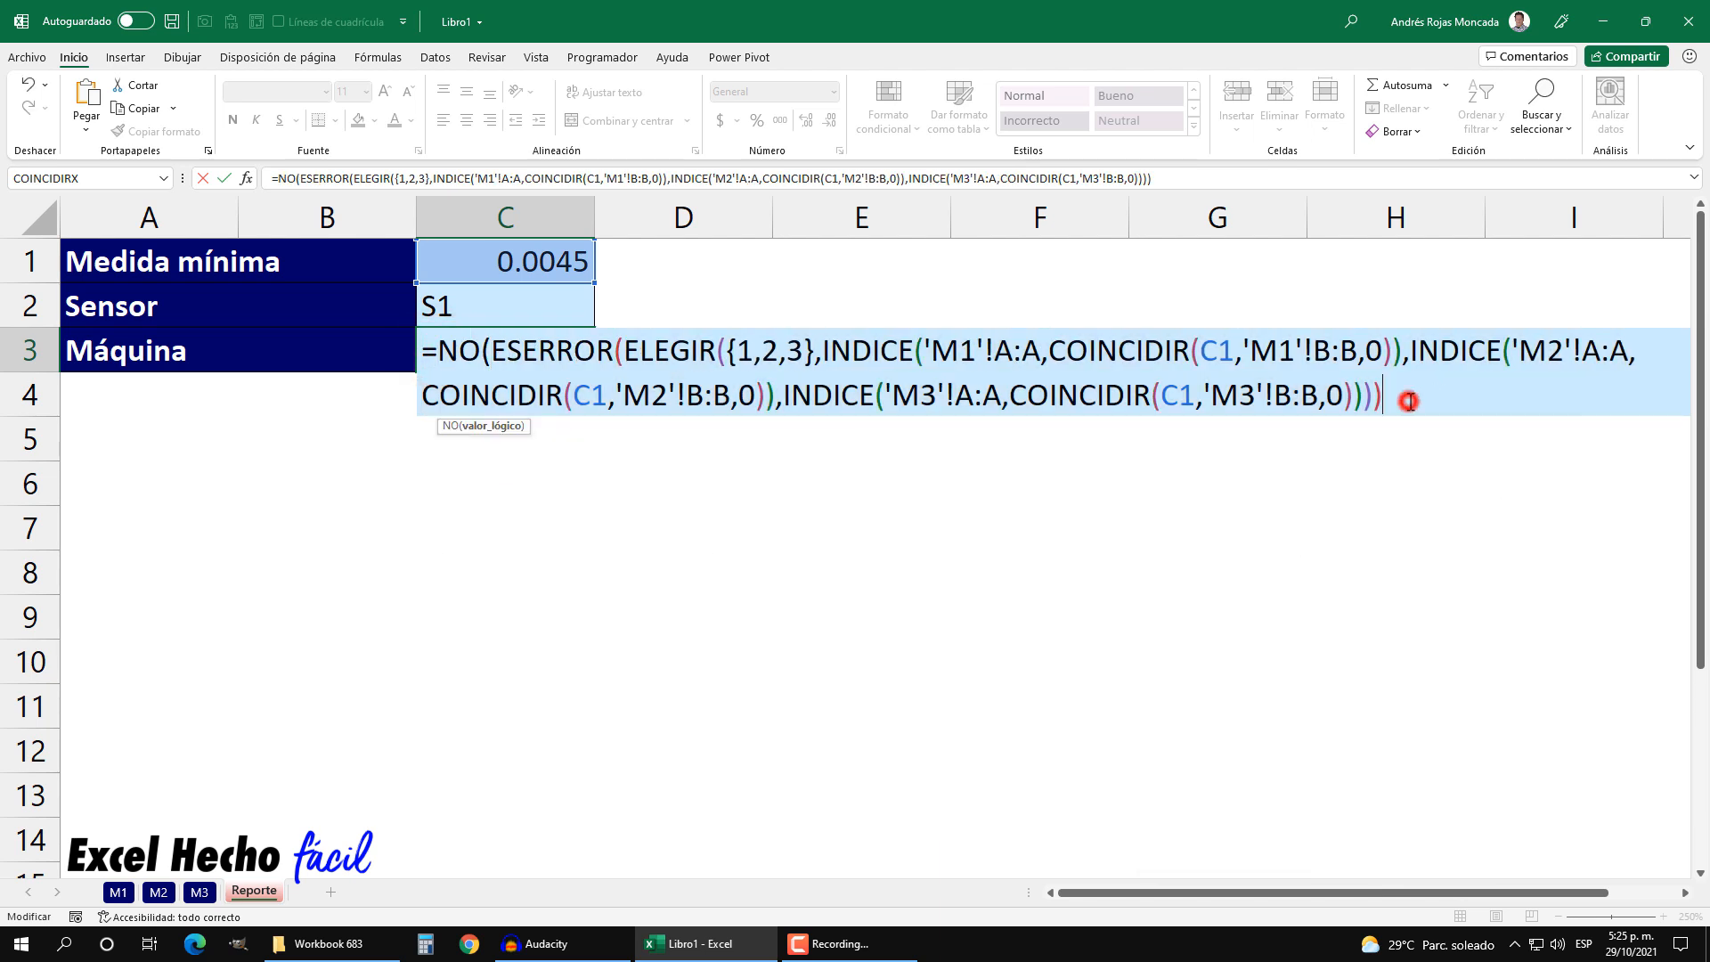
text())
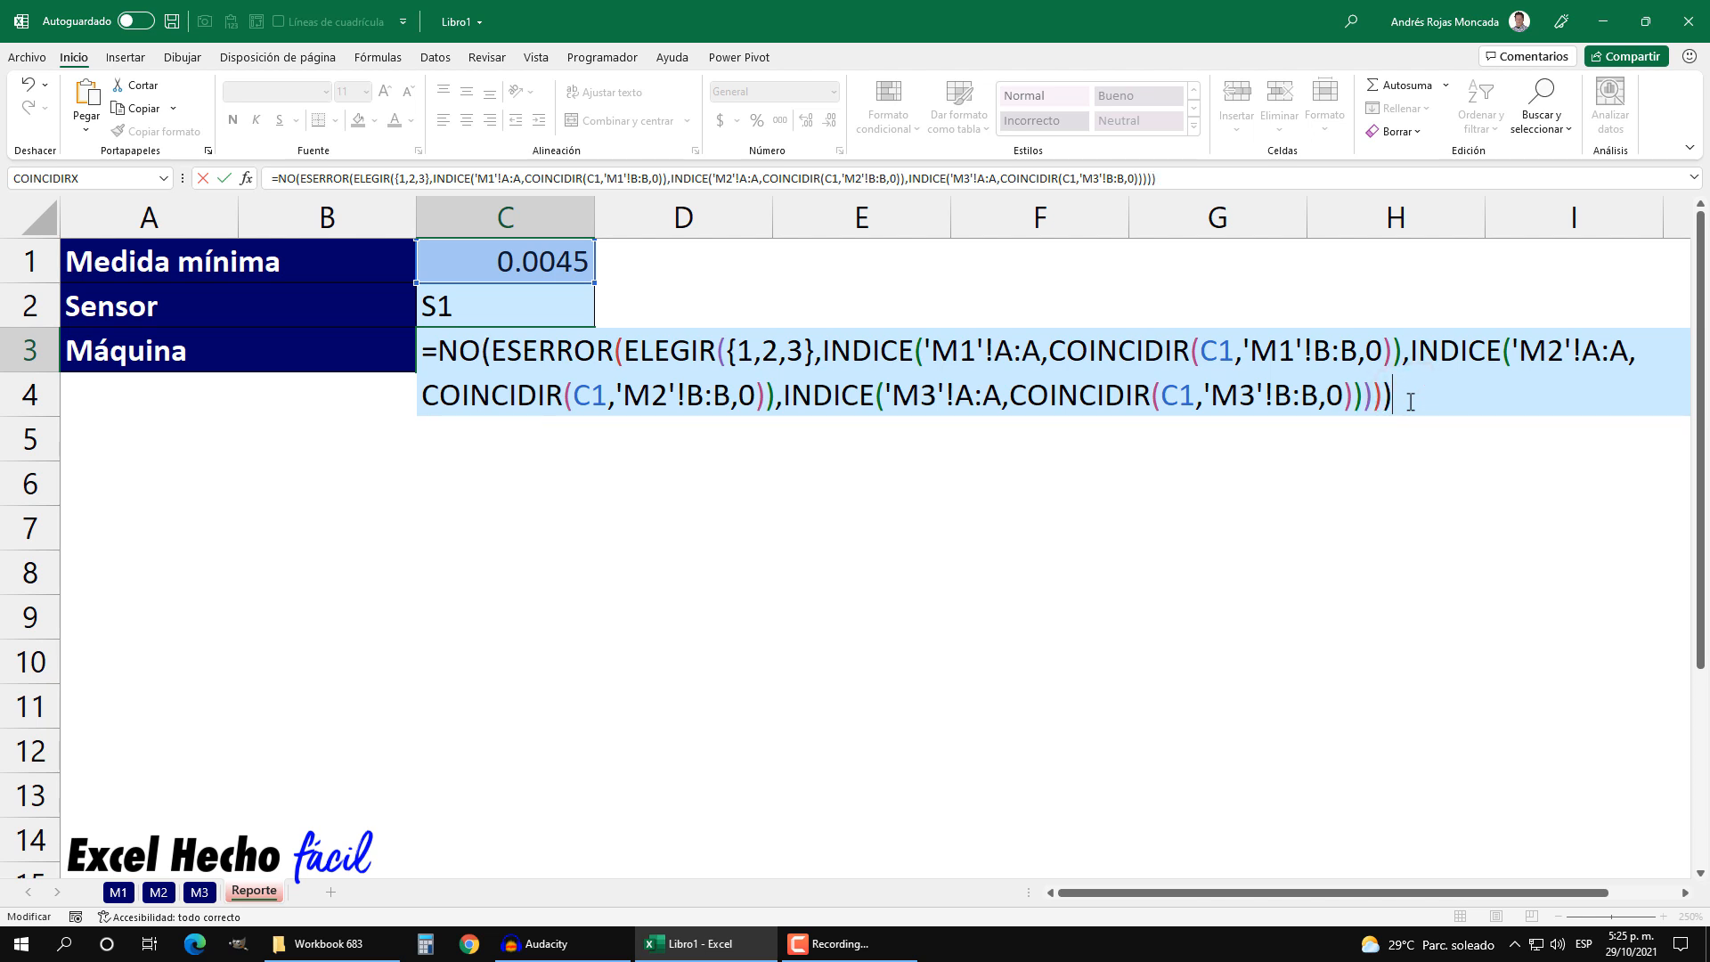
key(F9)
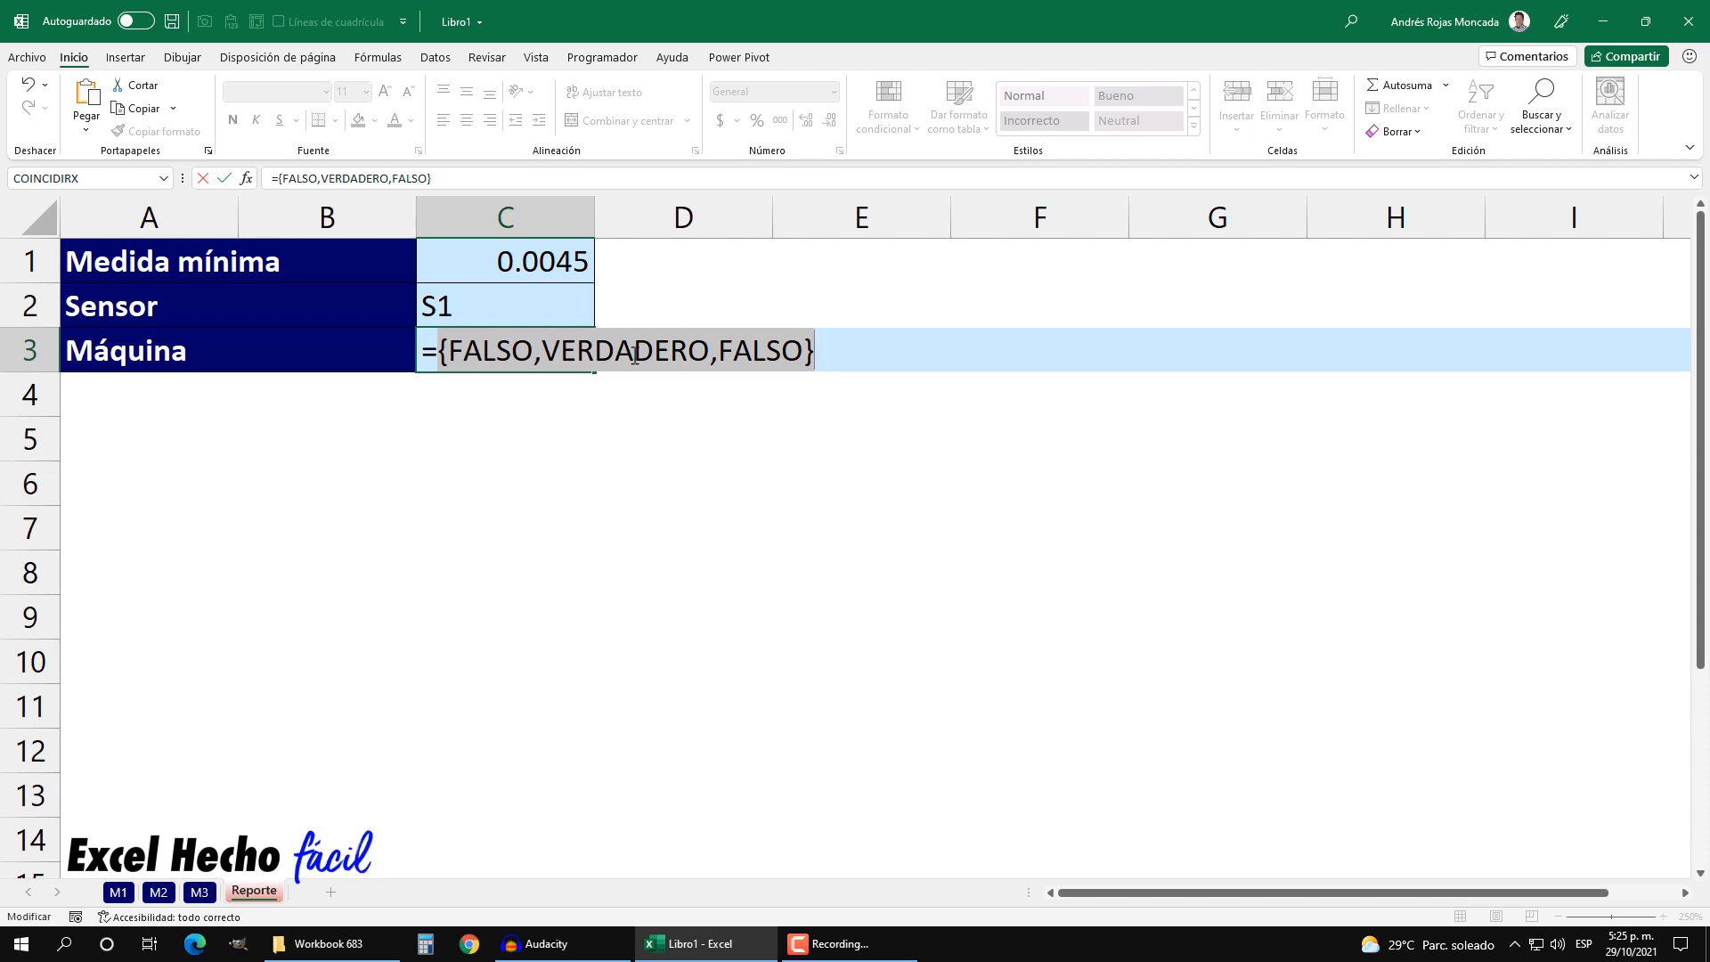
key(ctrl+z)
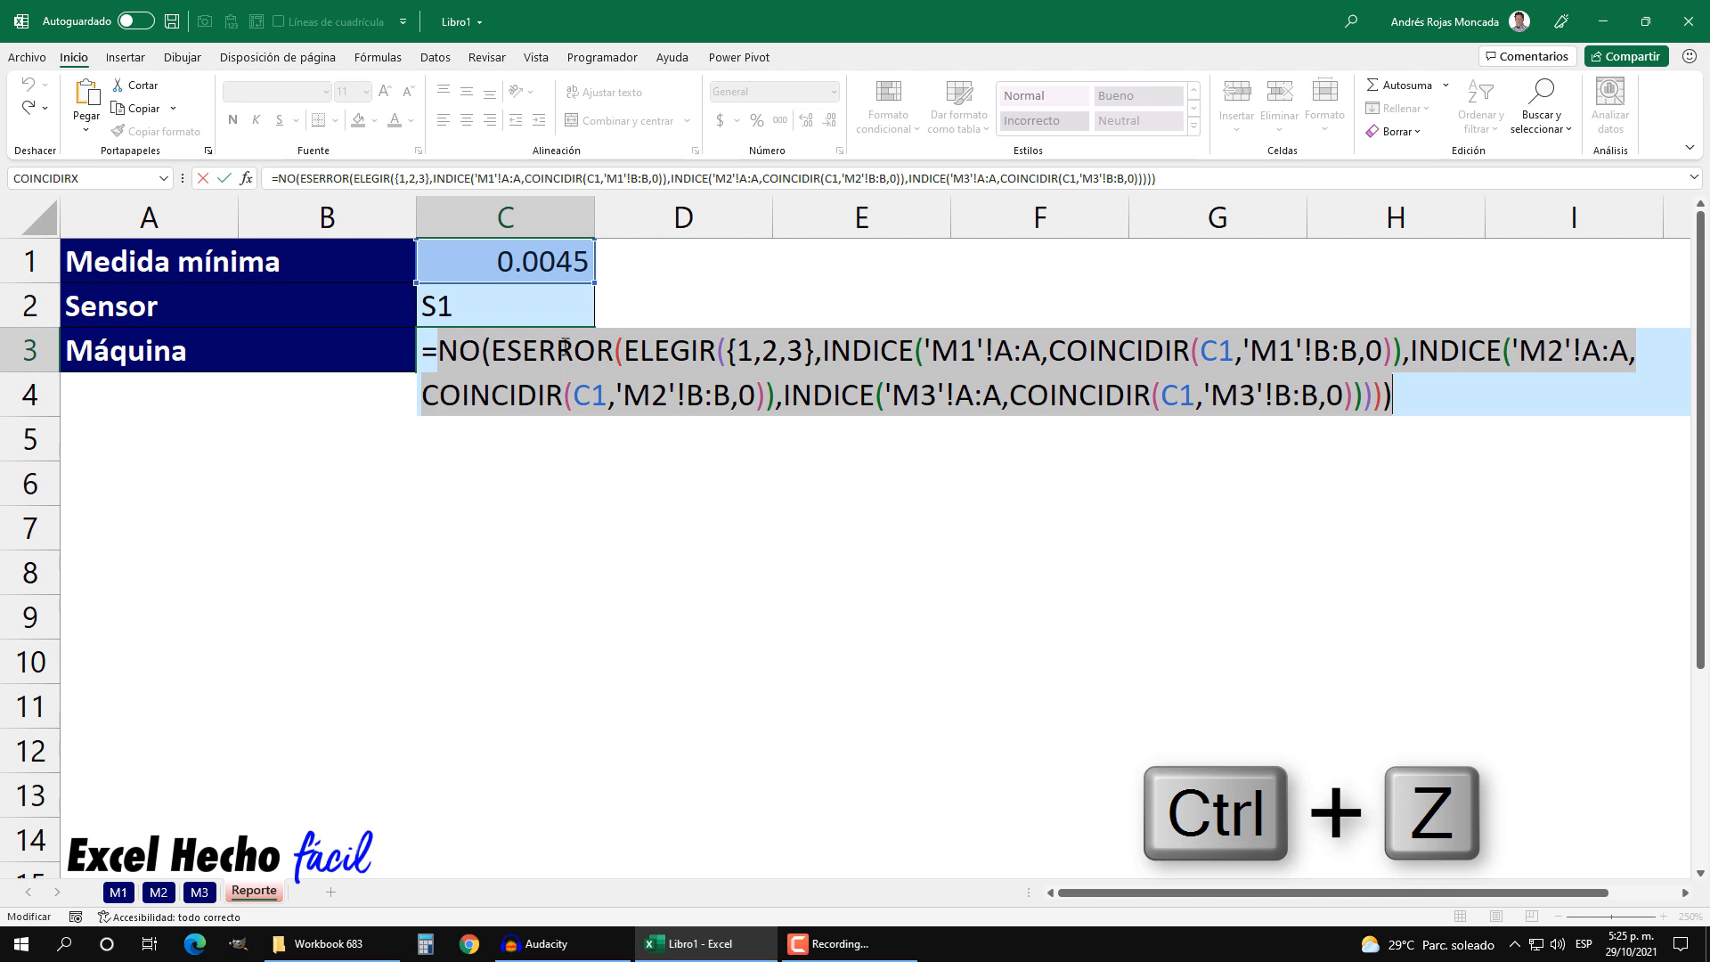
Wrap C3's NO expression in a SI function, using it as the logical test.
click(439, 352)
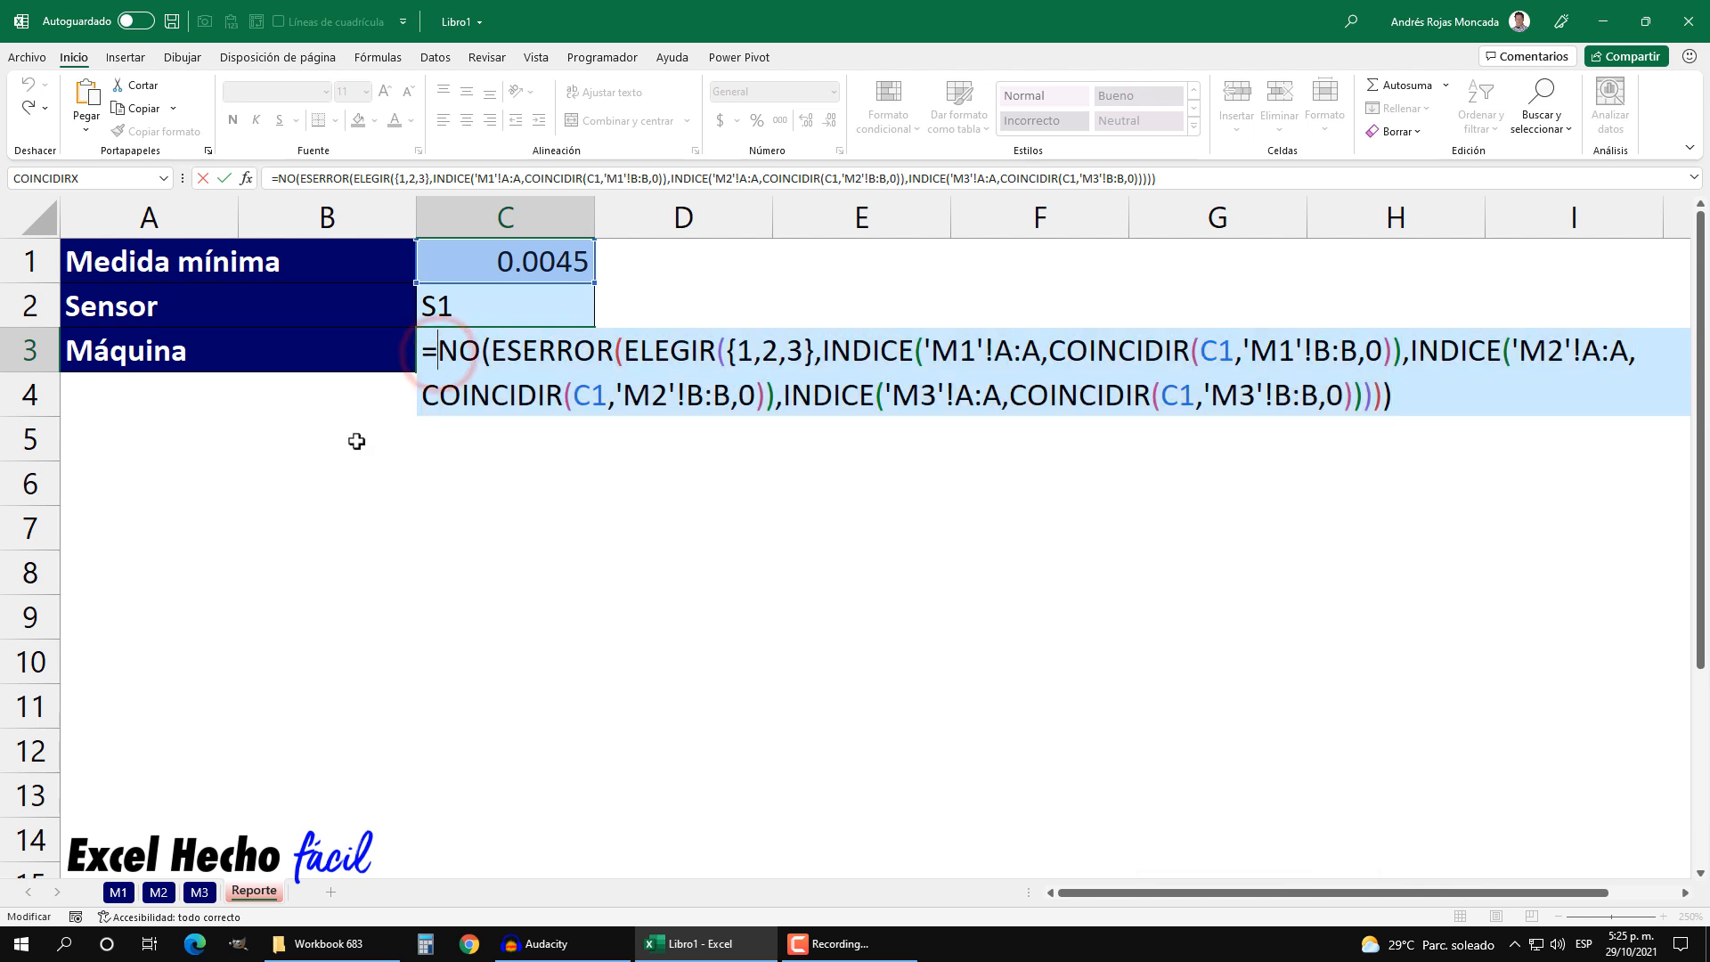
text(si)
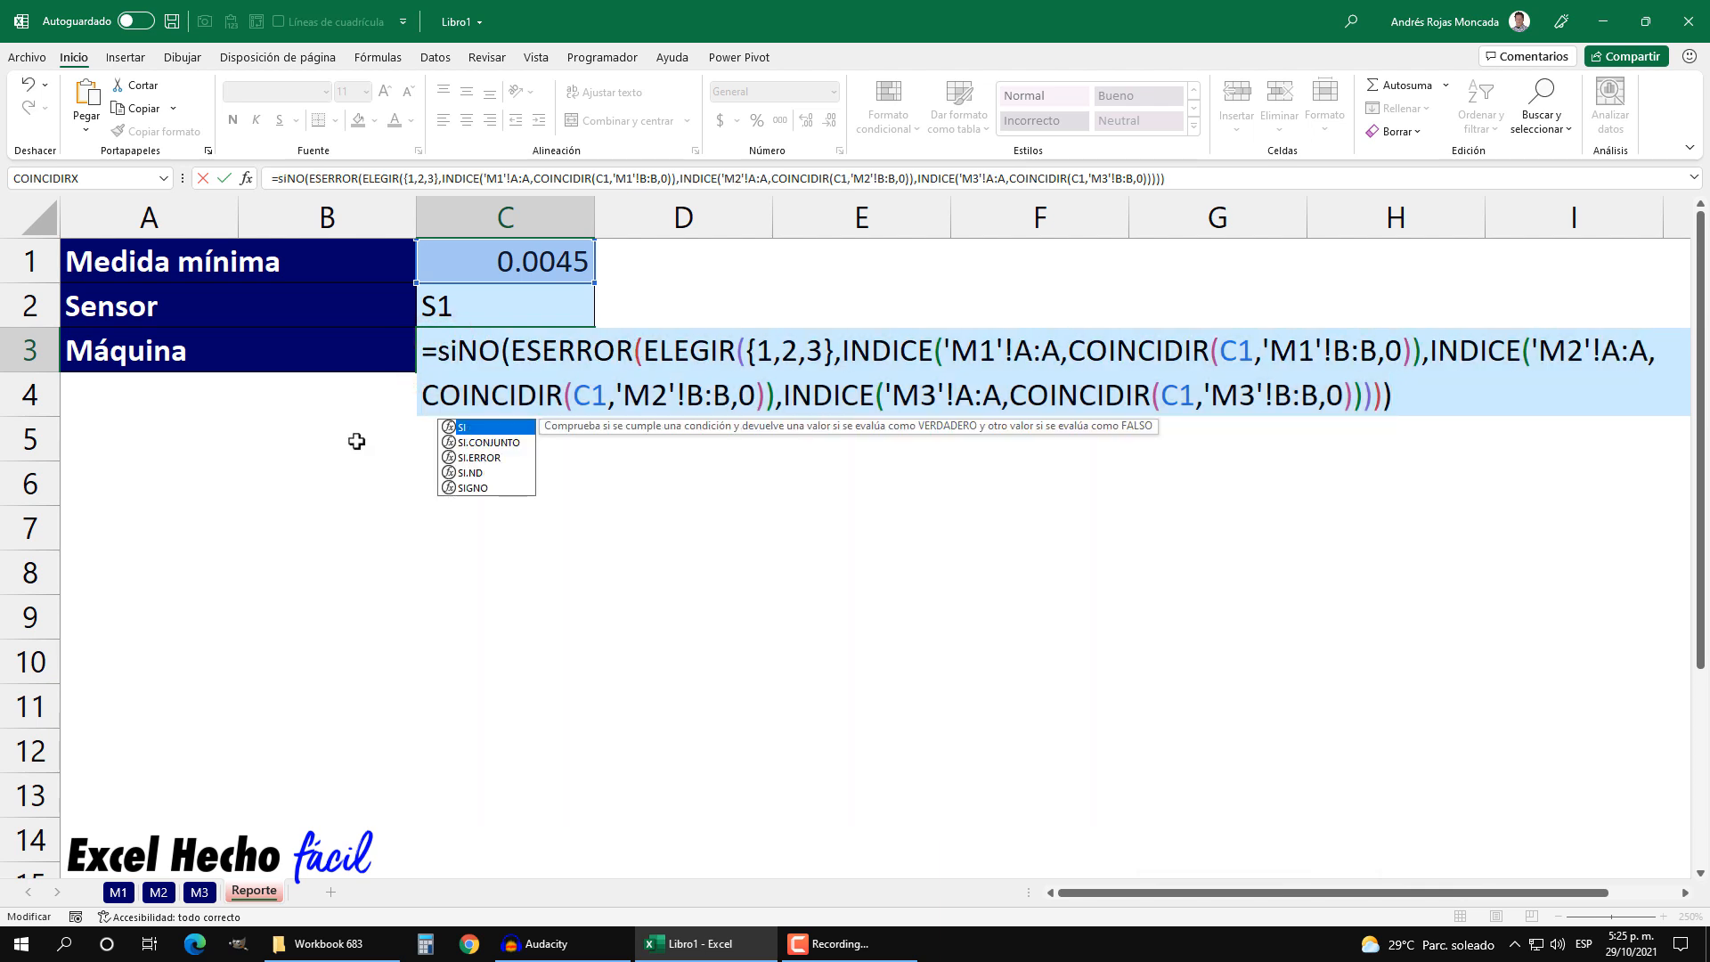
key(Tab)
click(475, 432)
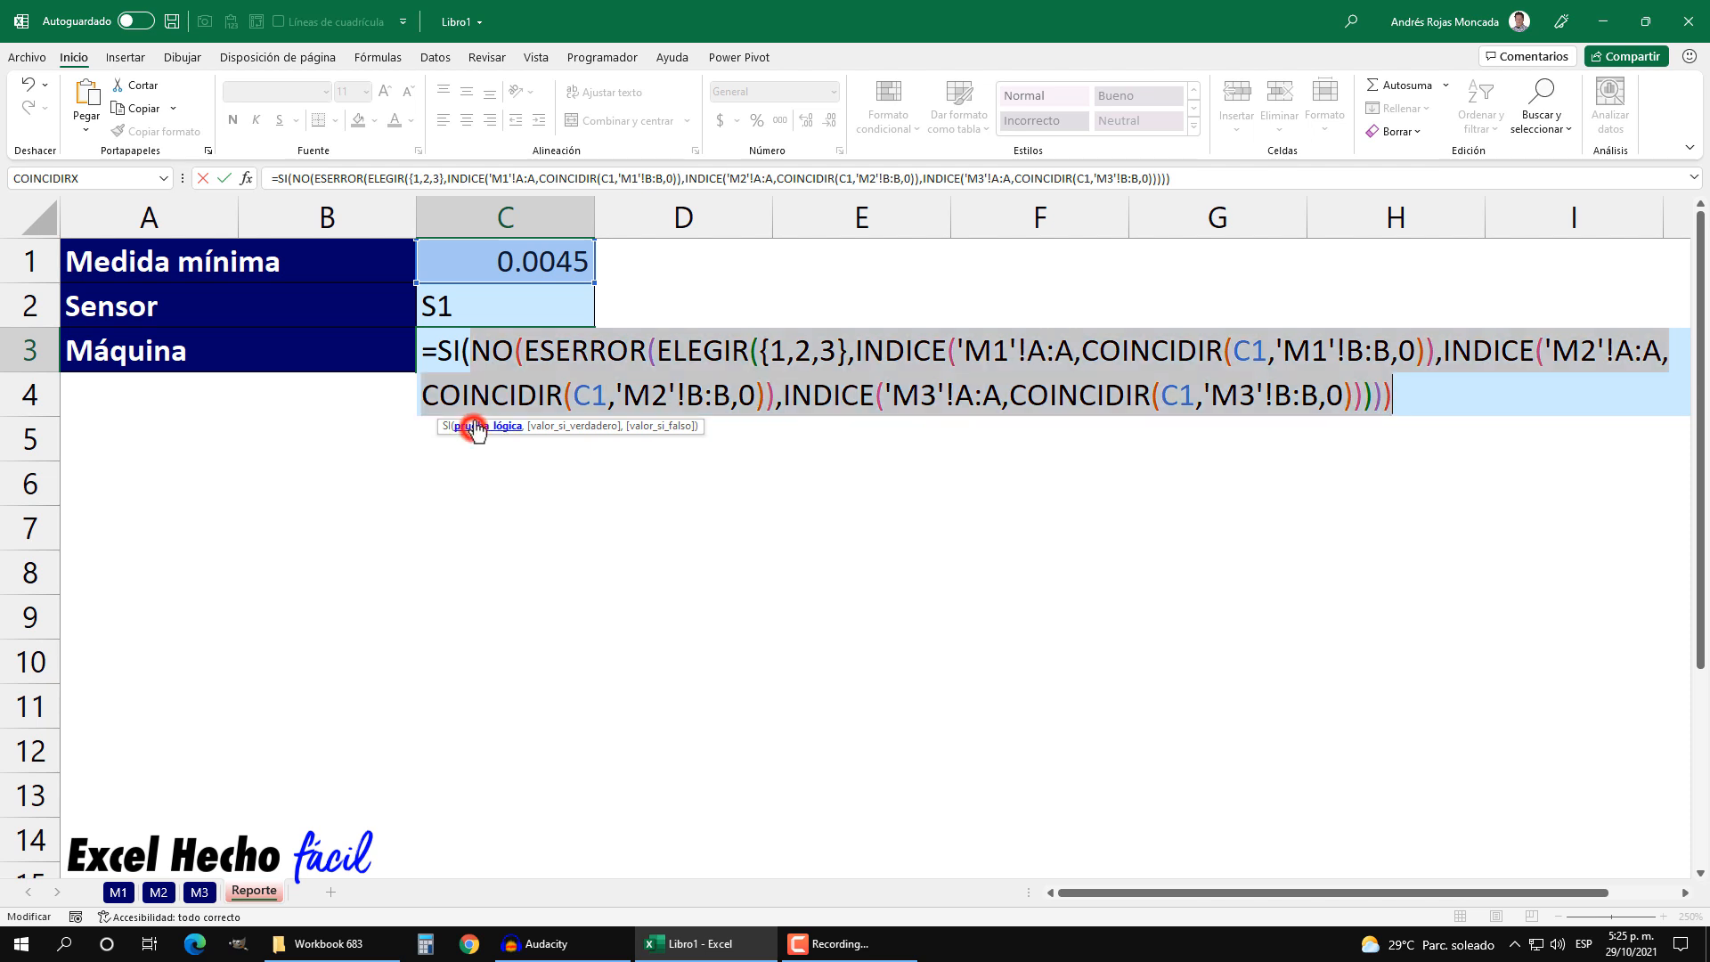
click(1414, 395)
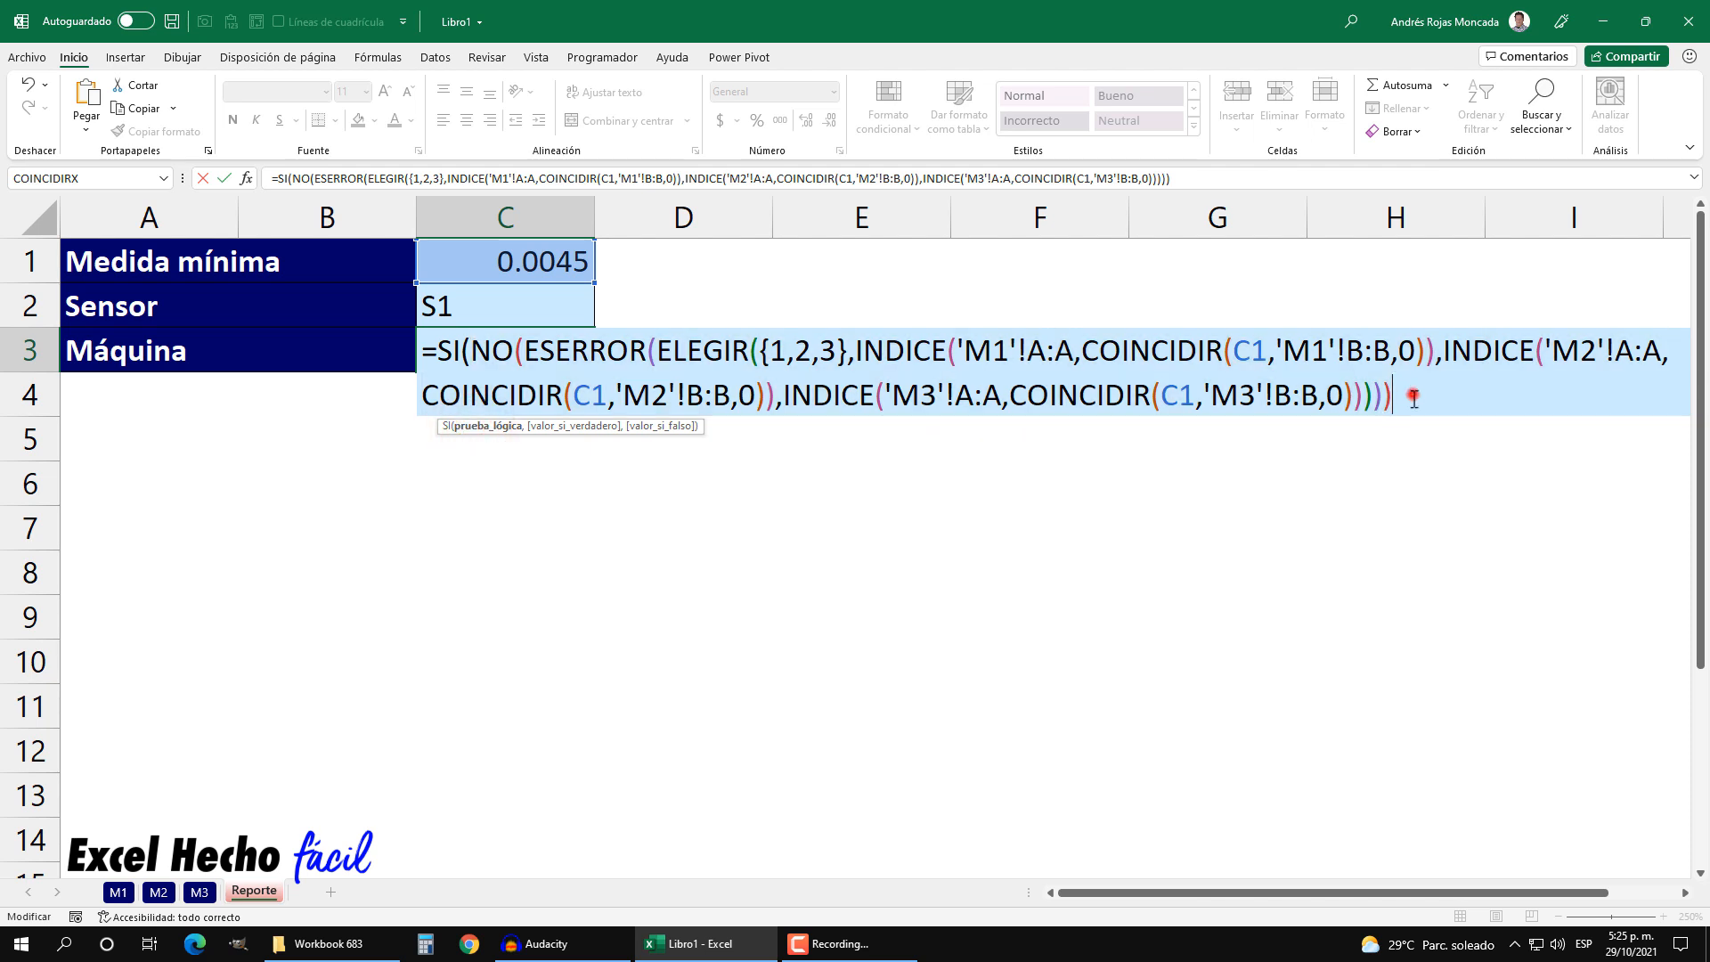
Give C3's SI function the array {"M1","M2","M3"} as its value if true and close the function.
text(,)
text(")
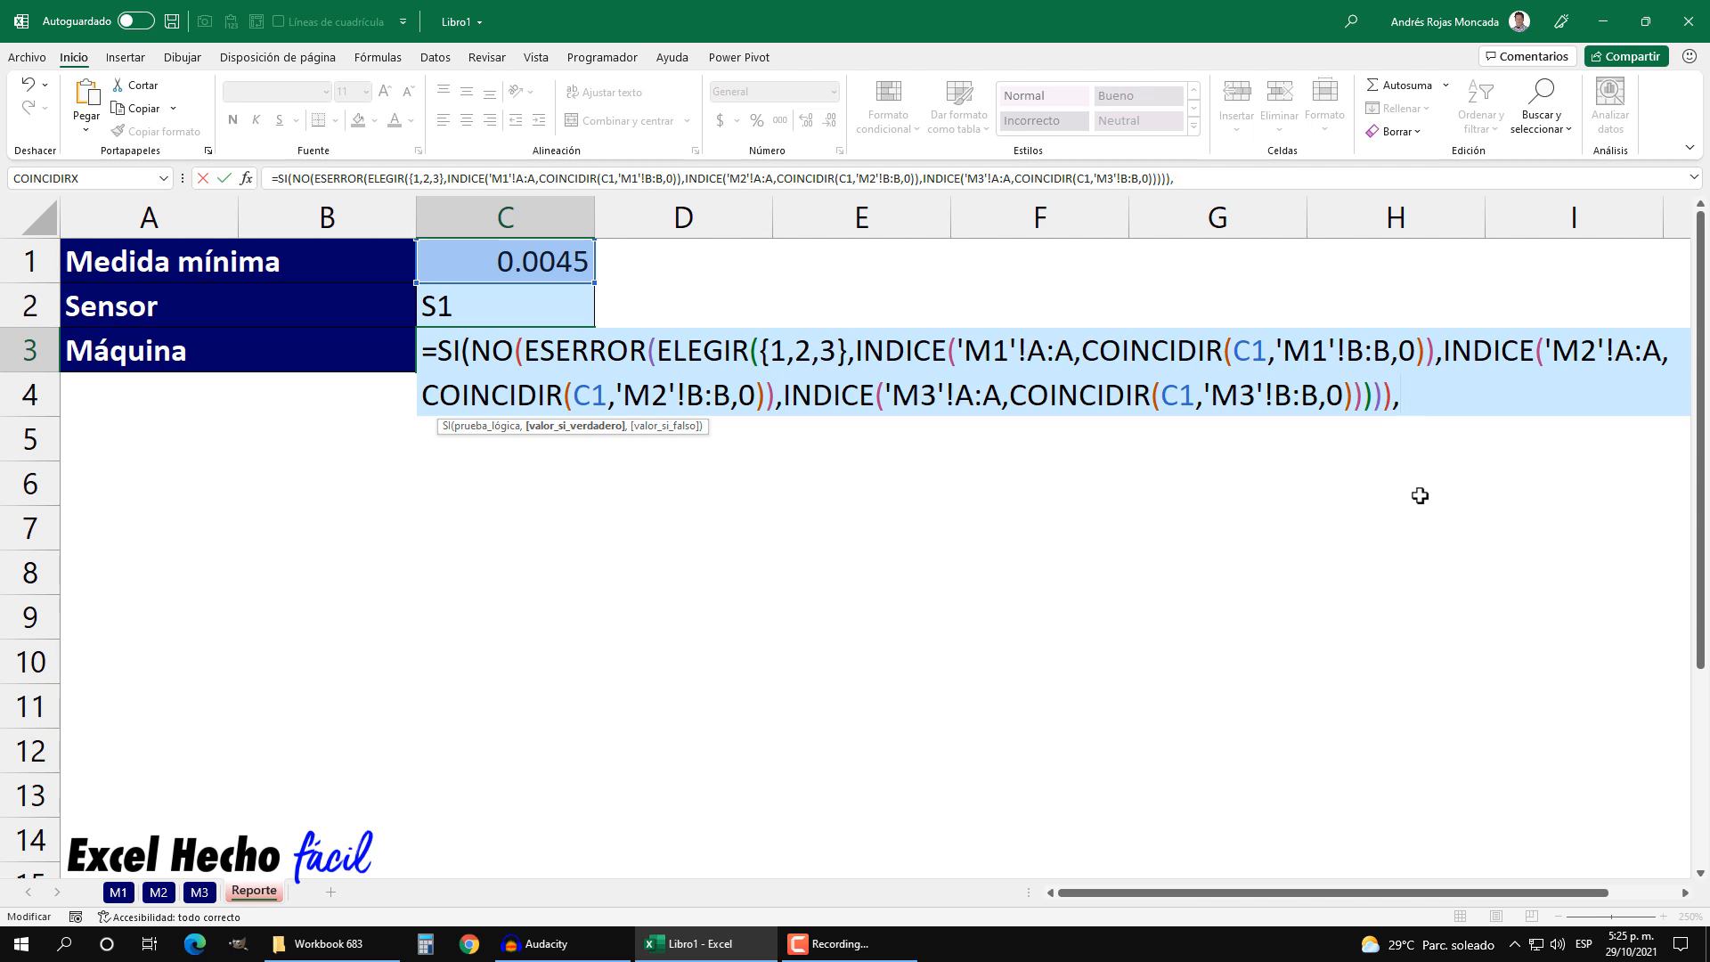
text({})
key(Left)
text("M1)
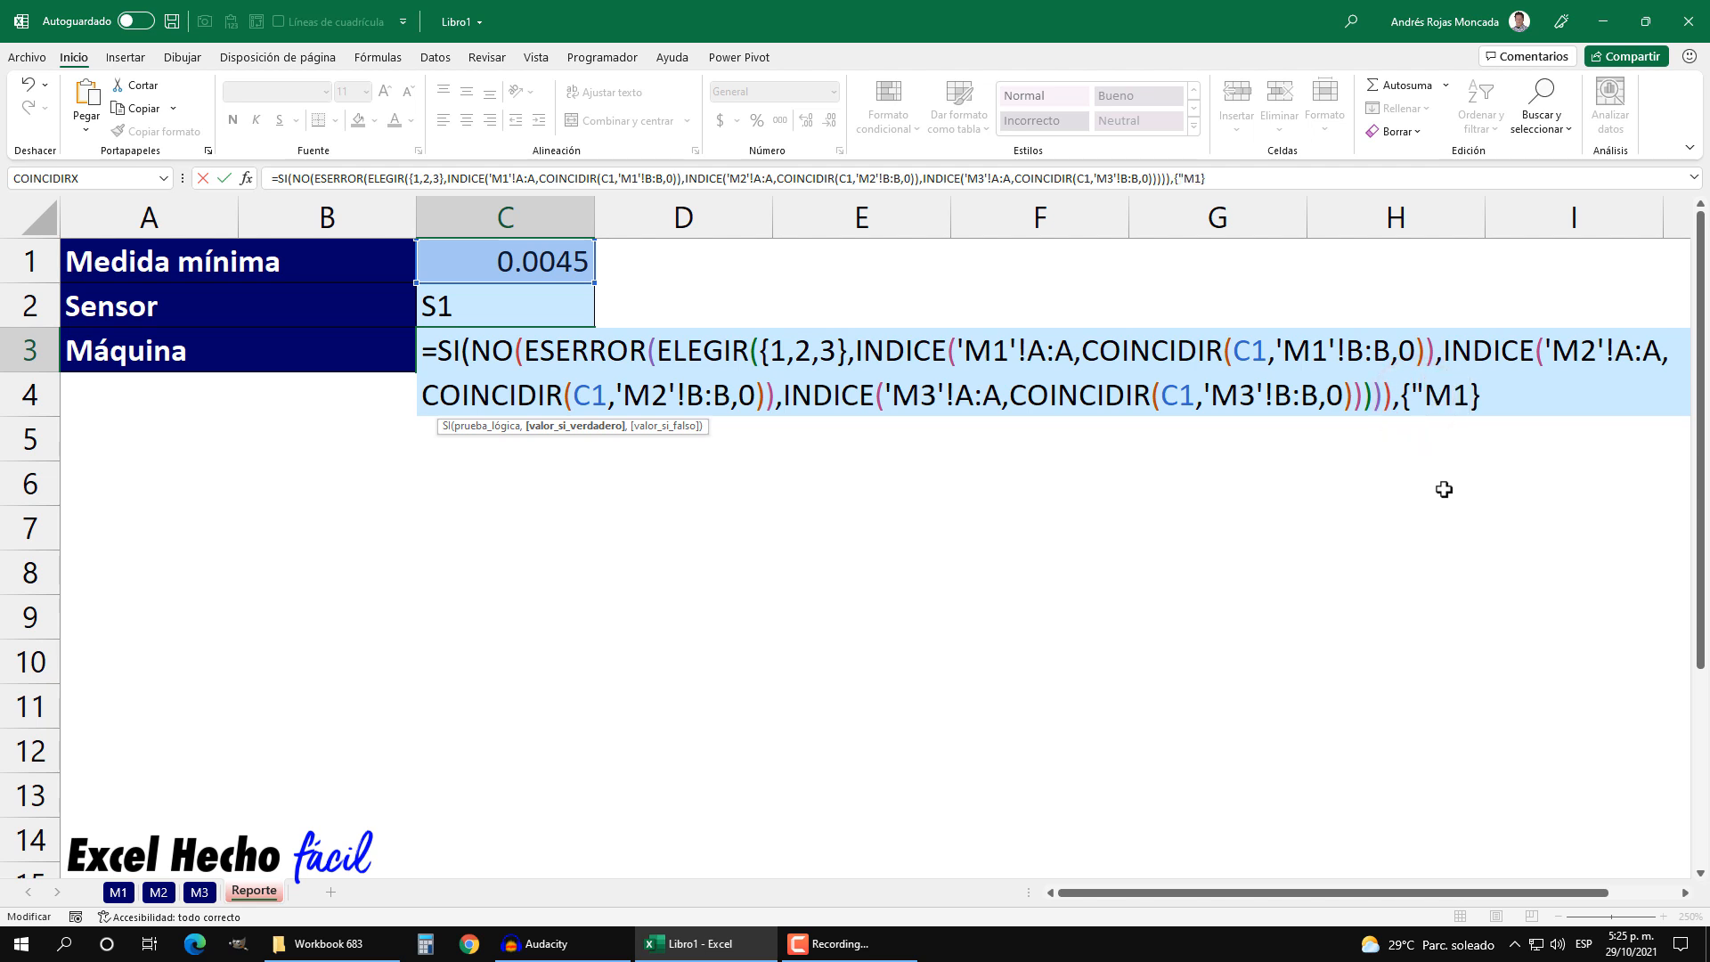
text(",)
text("")
text(M2)
key(Right)
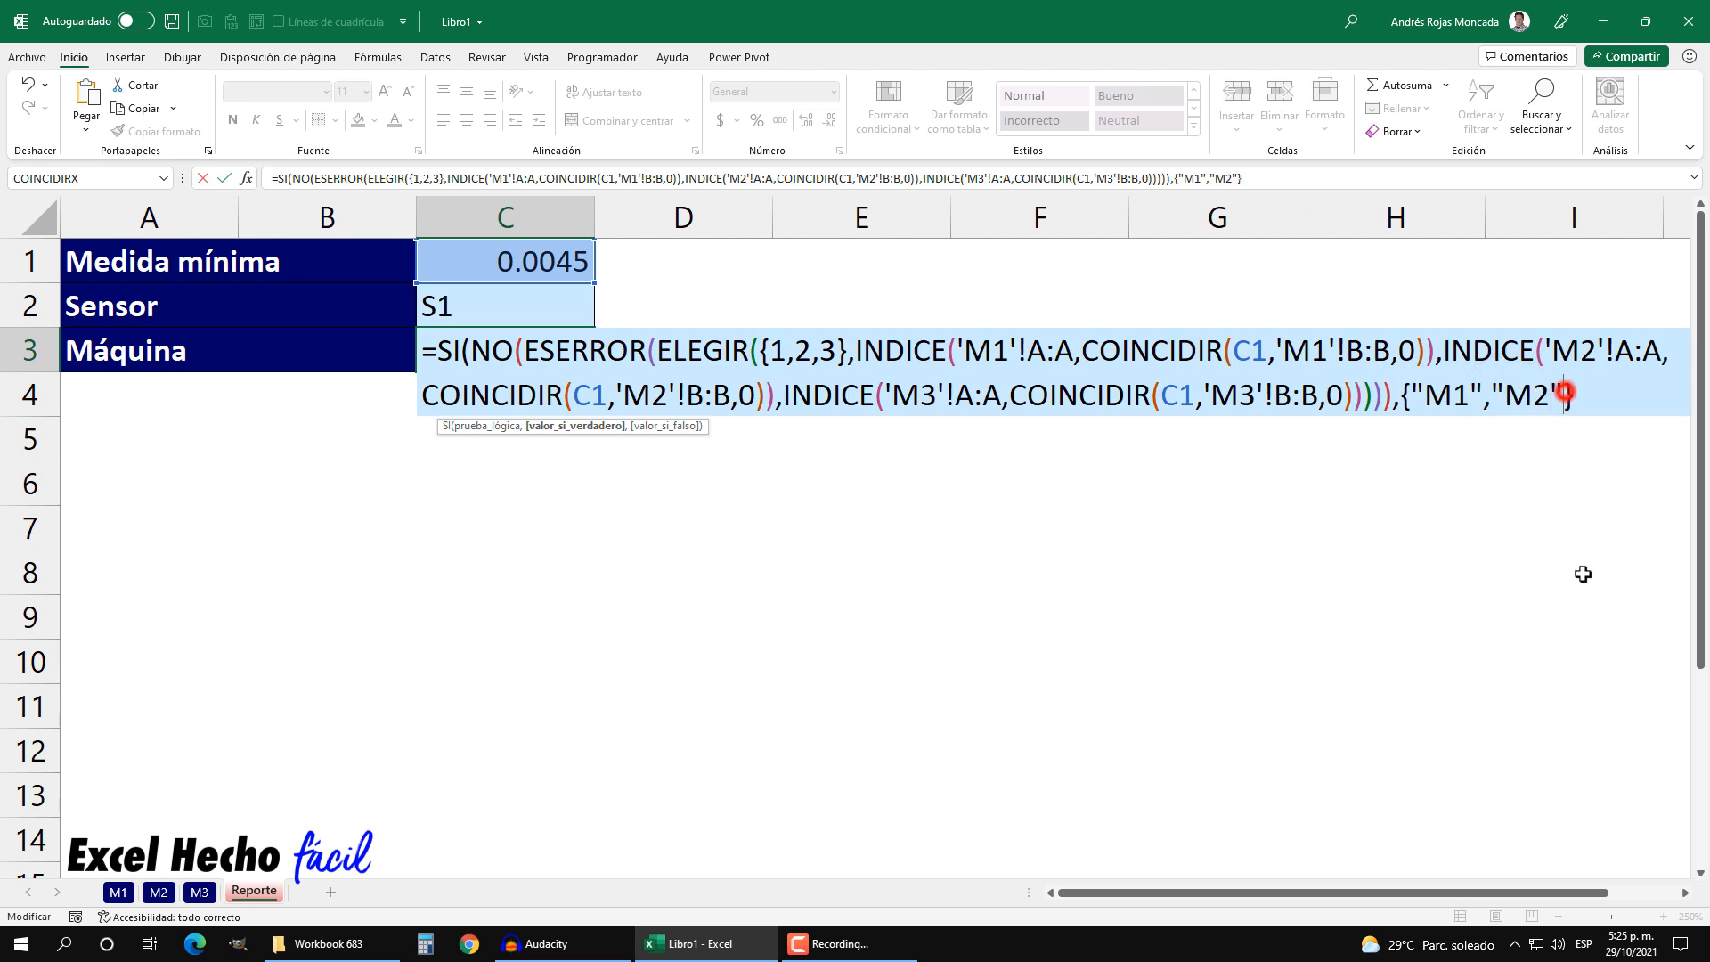
text(,"M3)
text("M2",")
text(M3"})
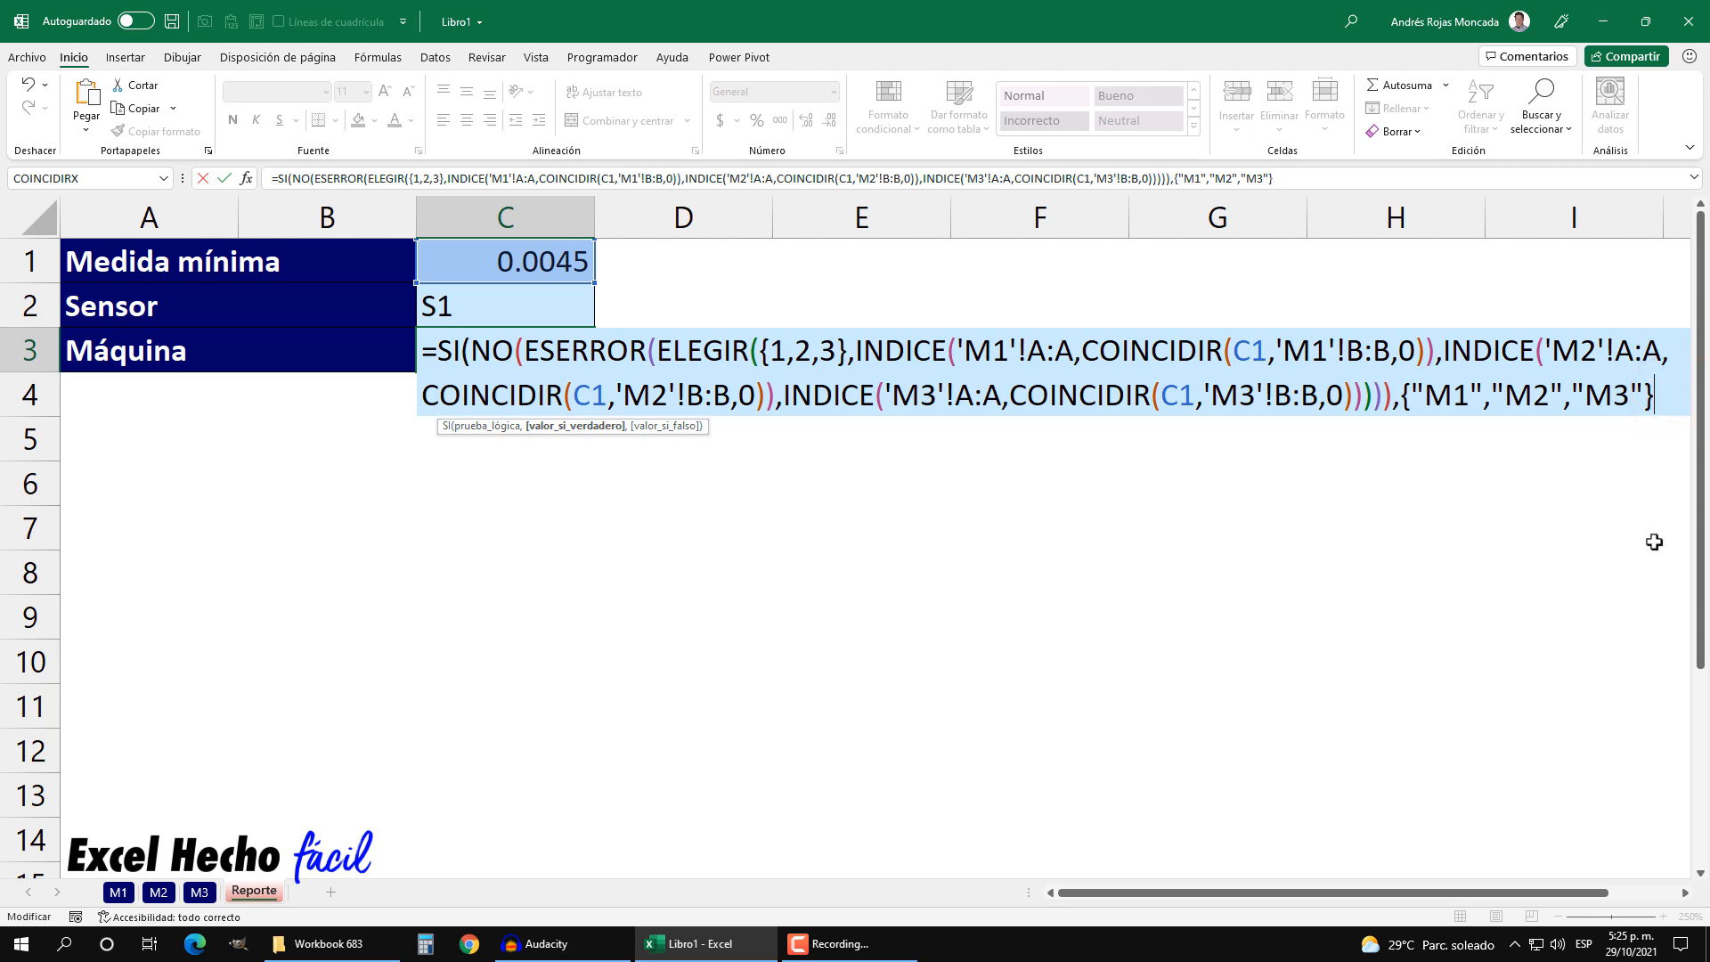
text())
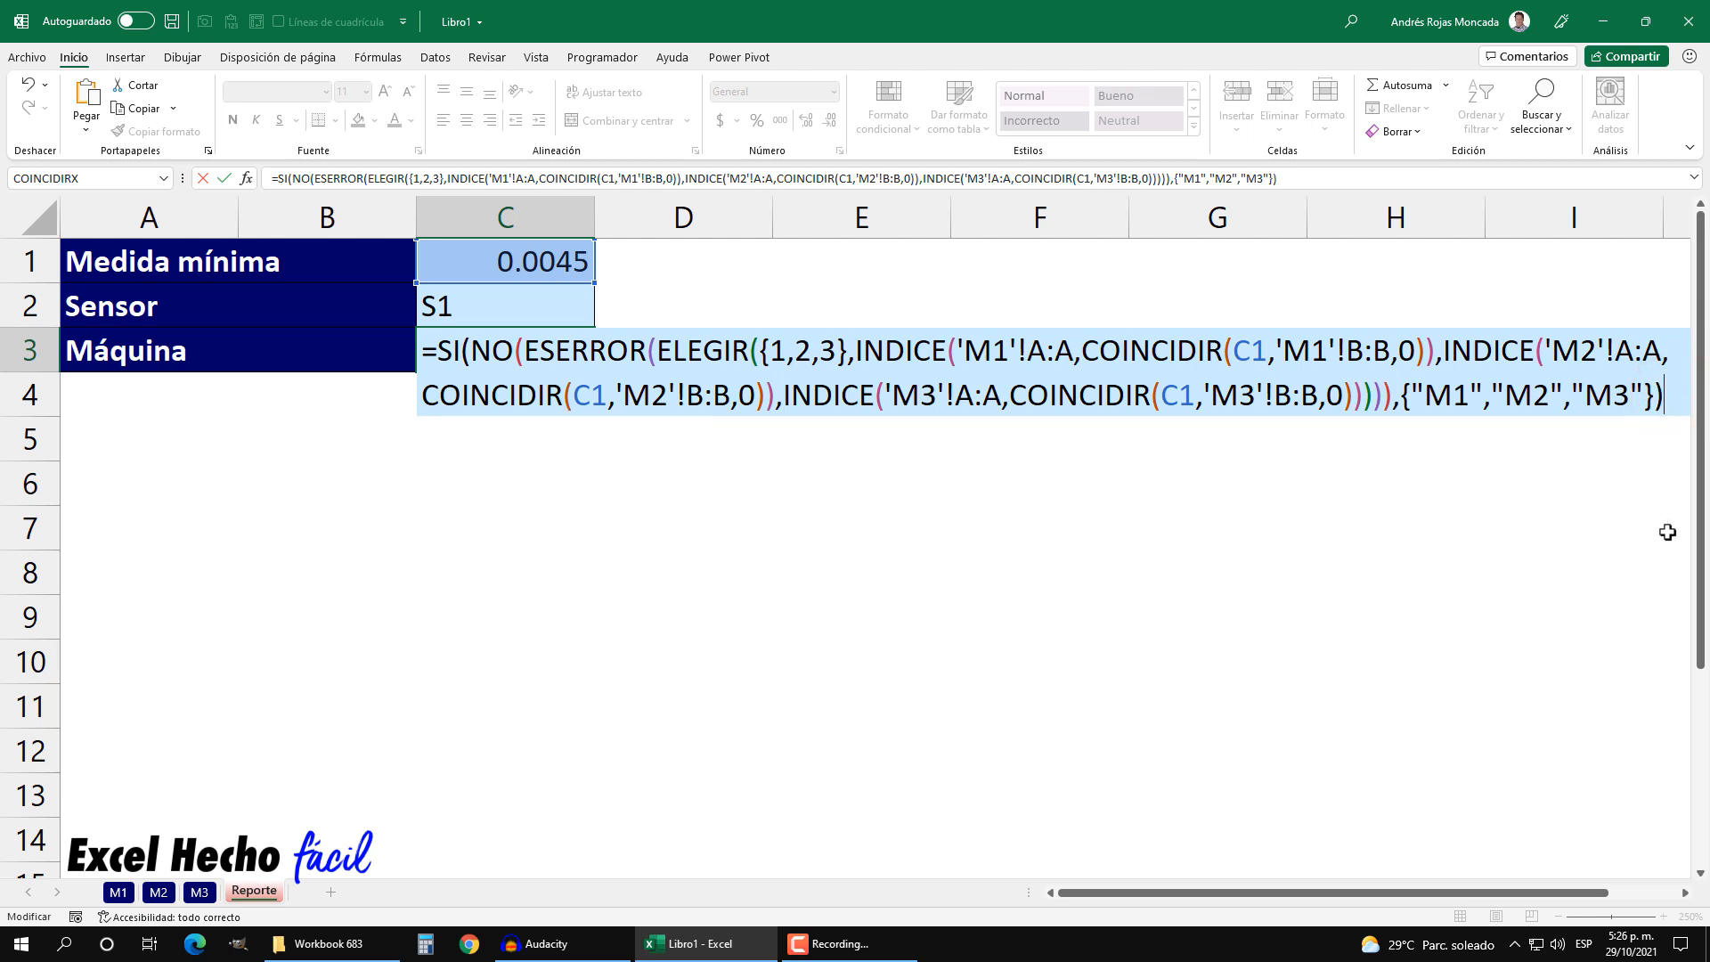
Add "" as SI's value if false in C3, evaluate the formula in place and restore its text.
click(1661, 398)
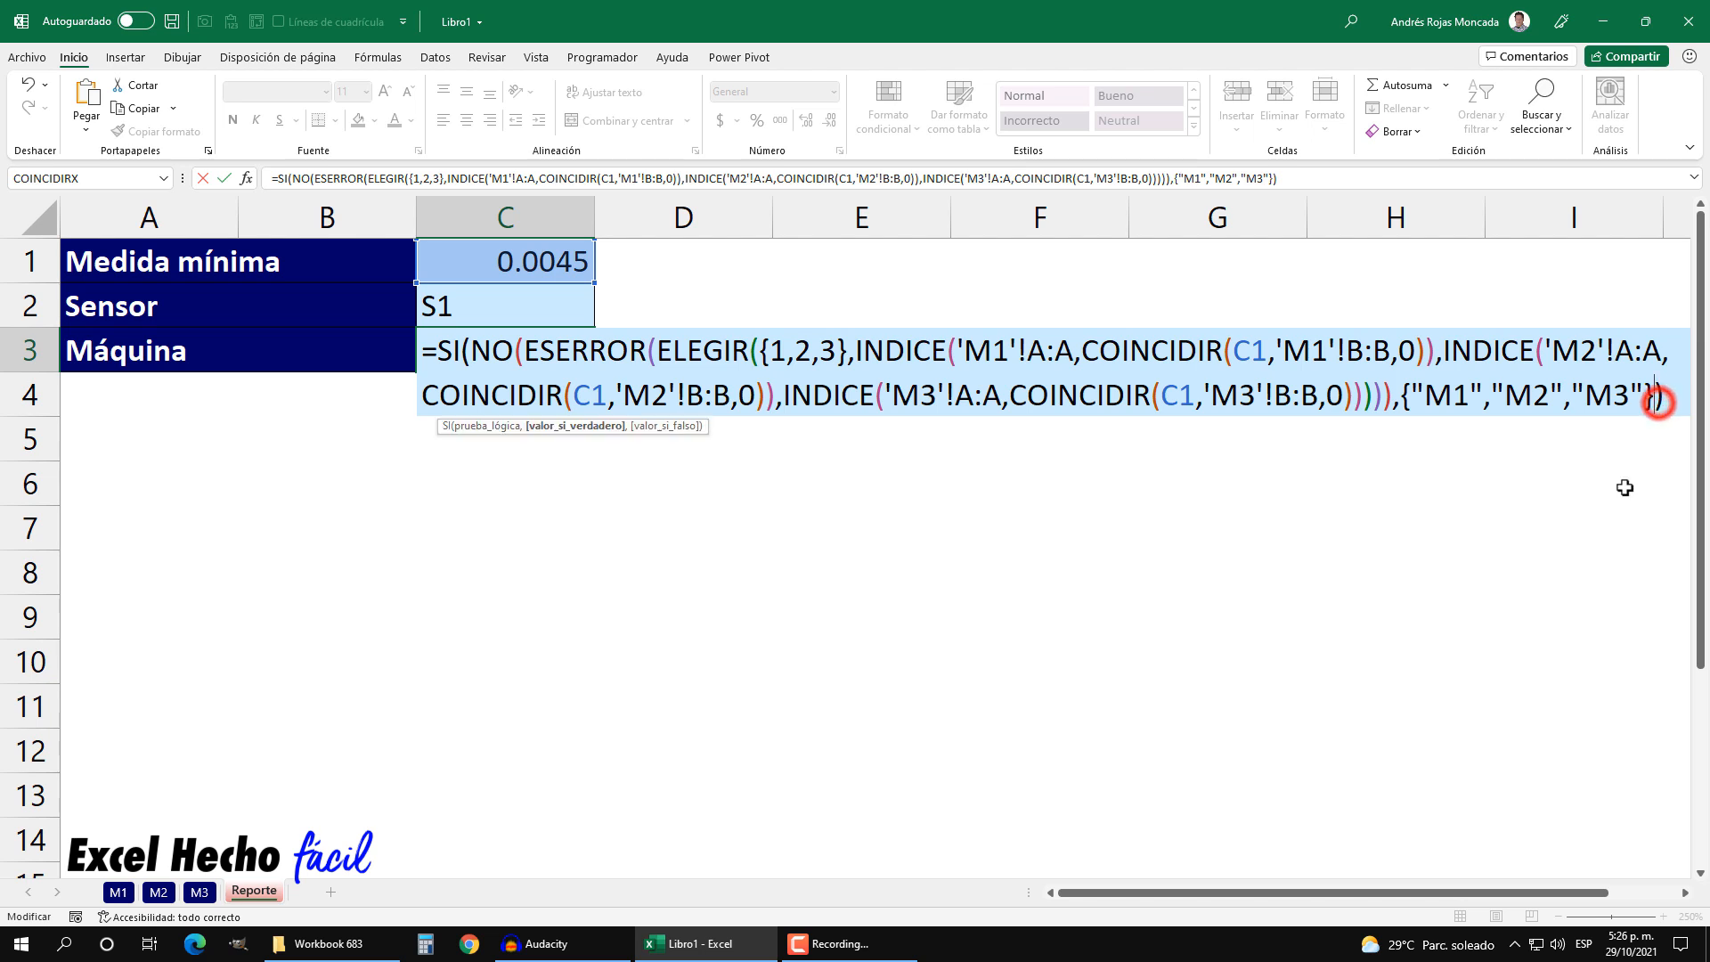
text(,"")
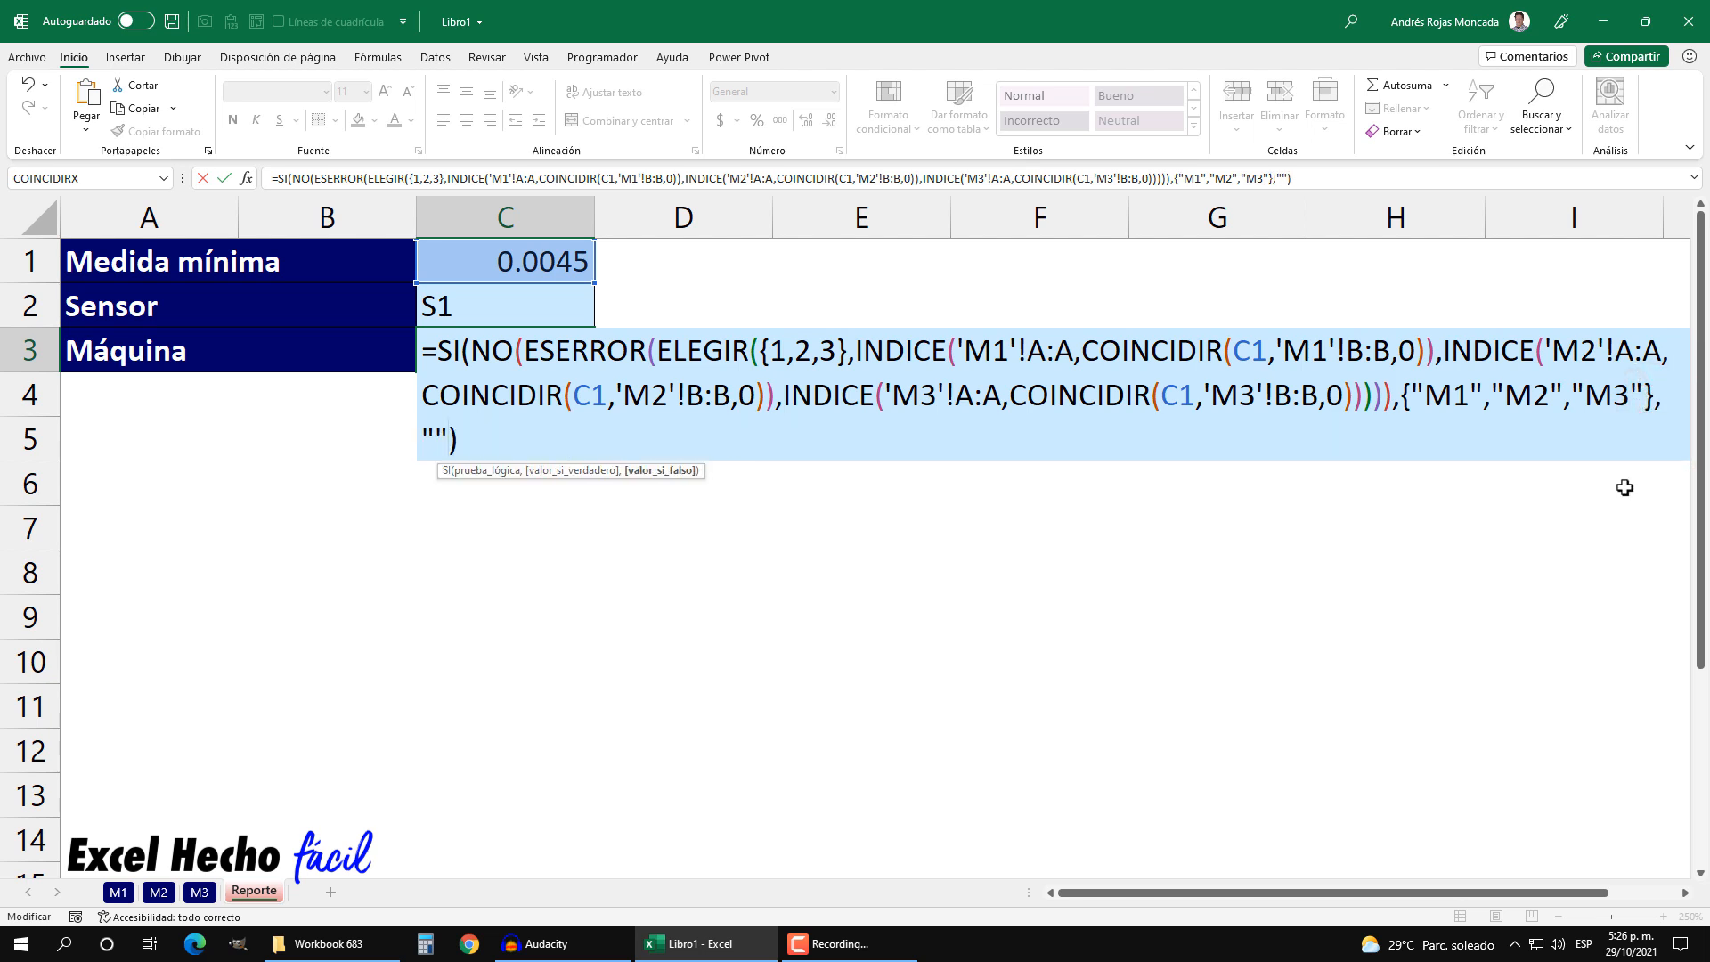
click(491, 438)
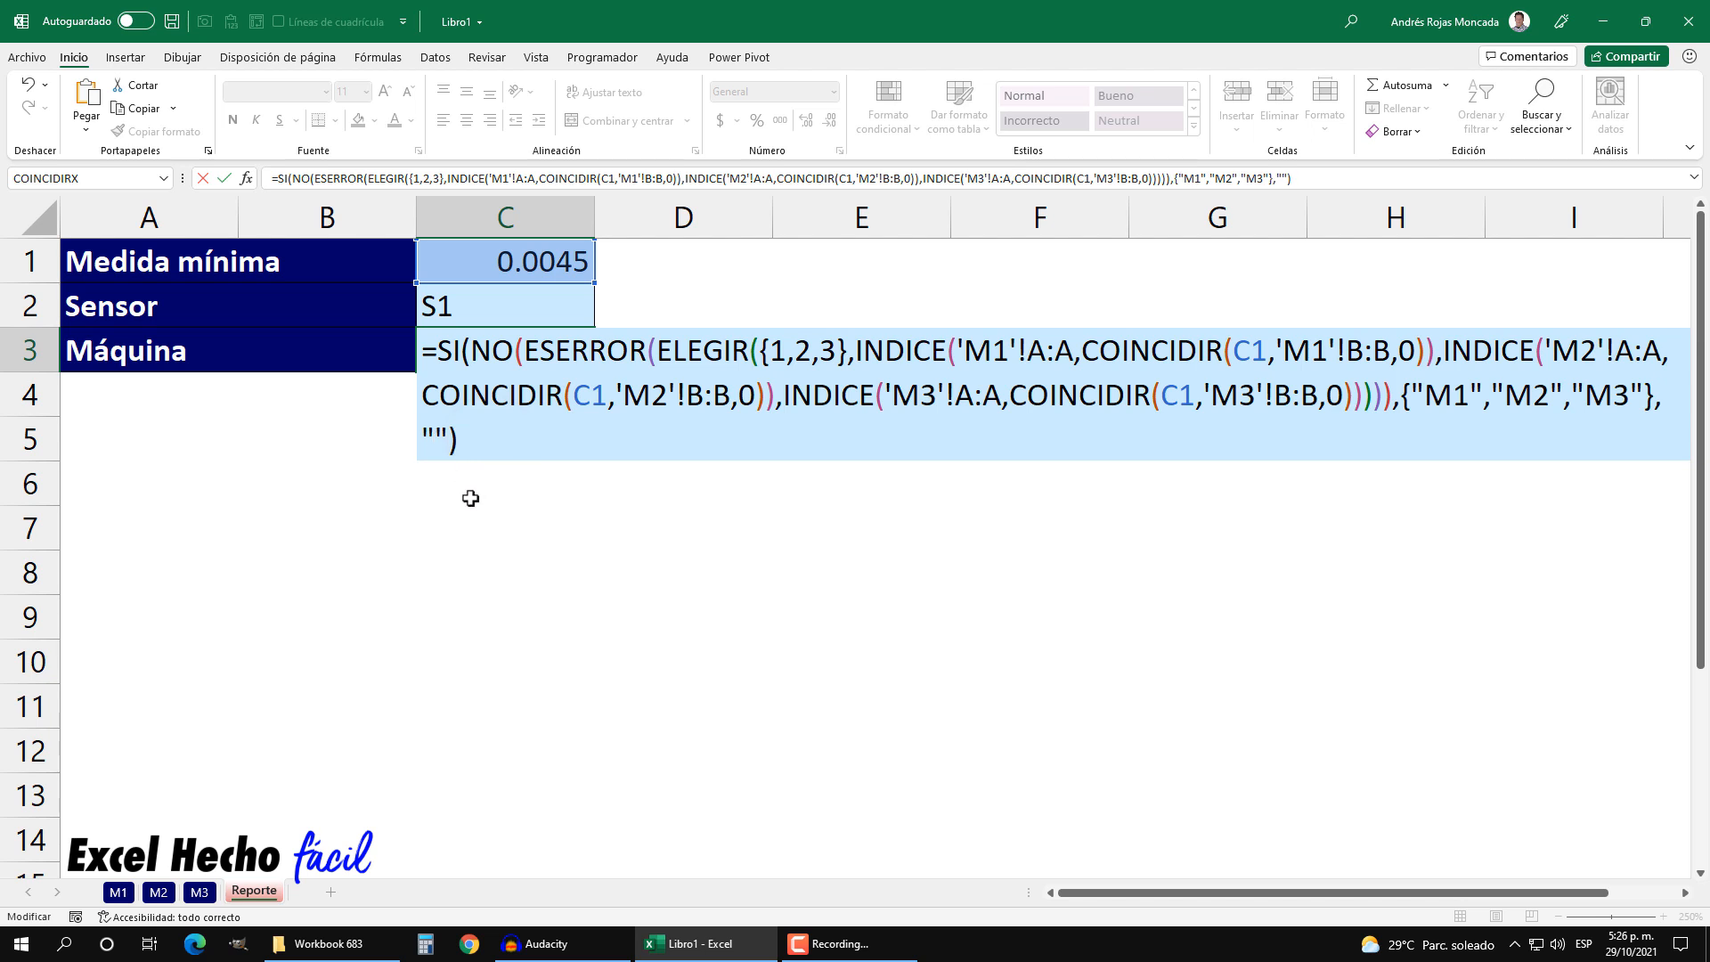
key(F9)
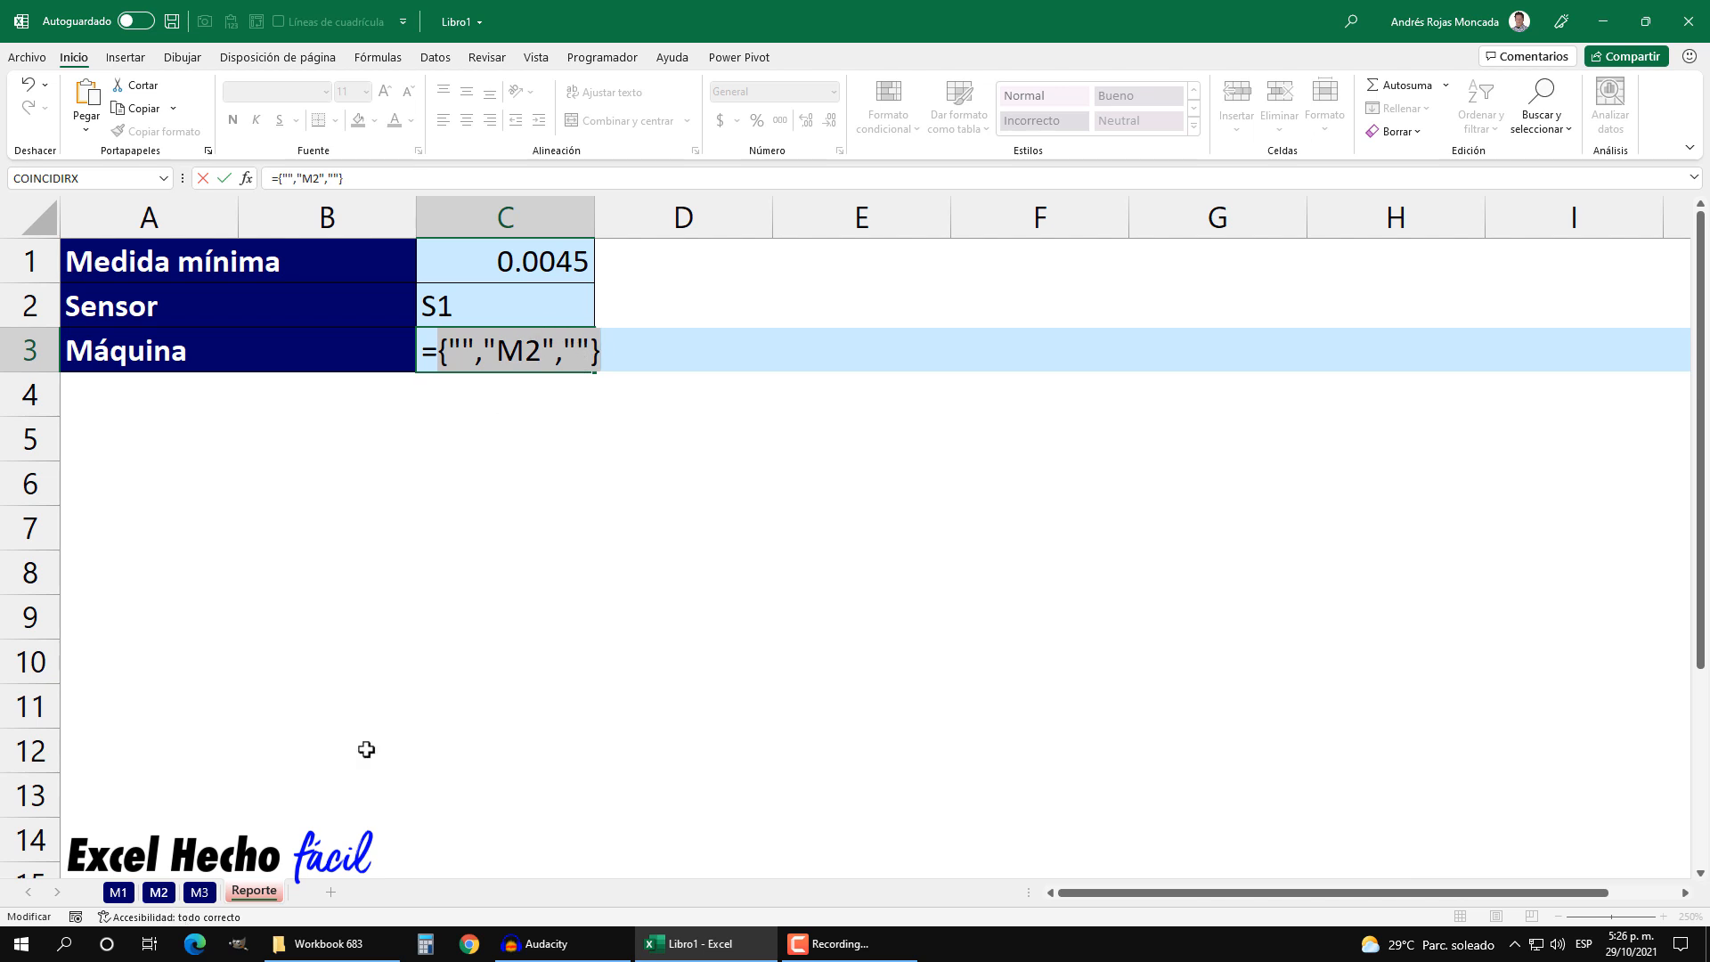
key(ctrl+z)
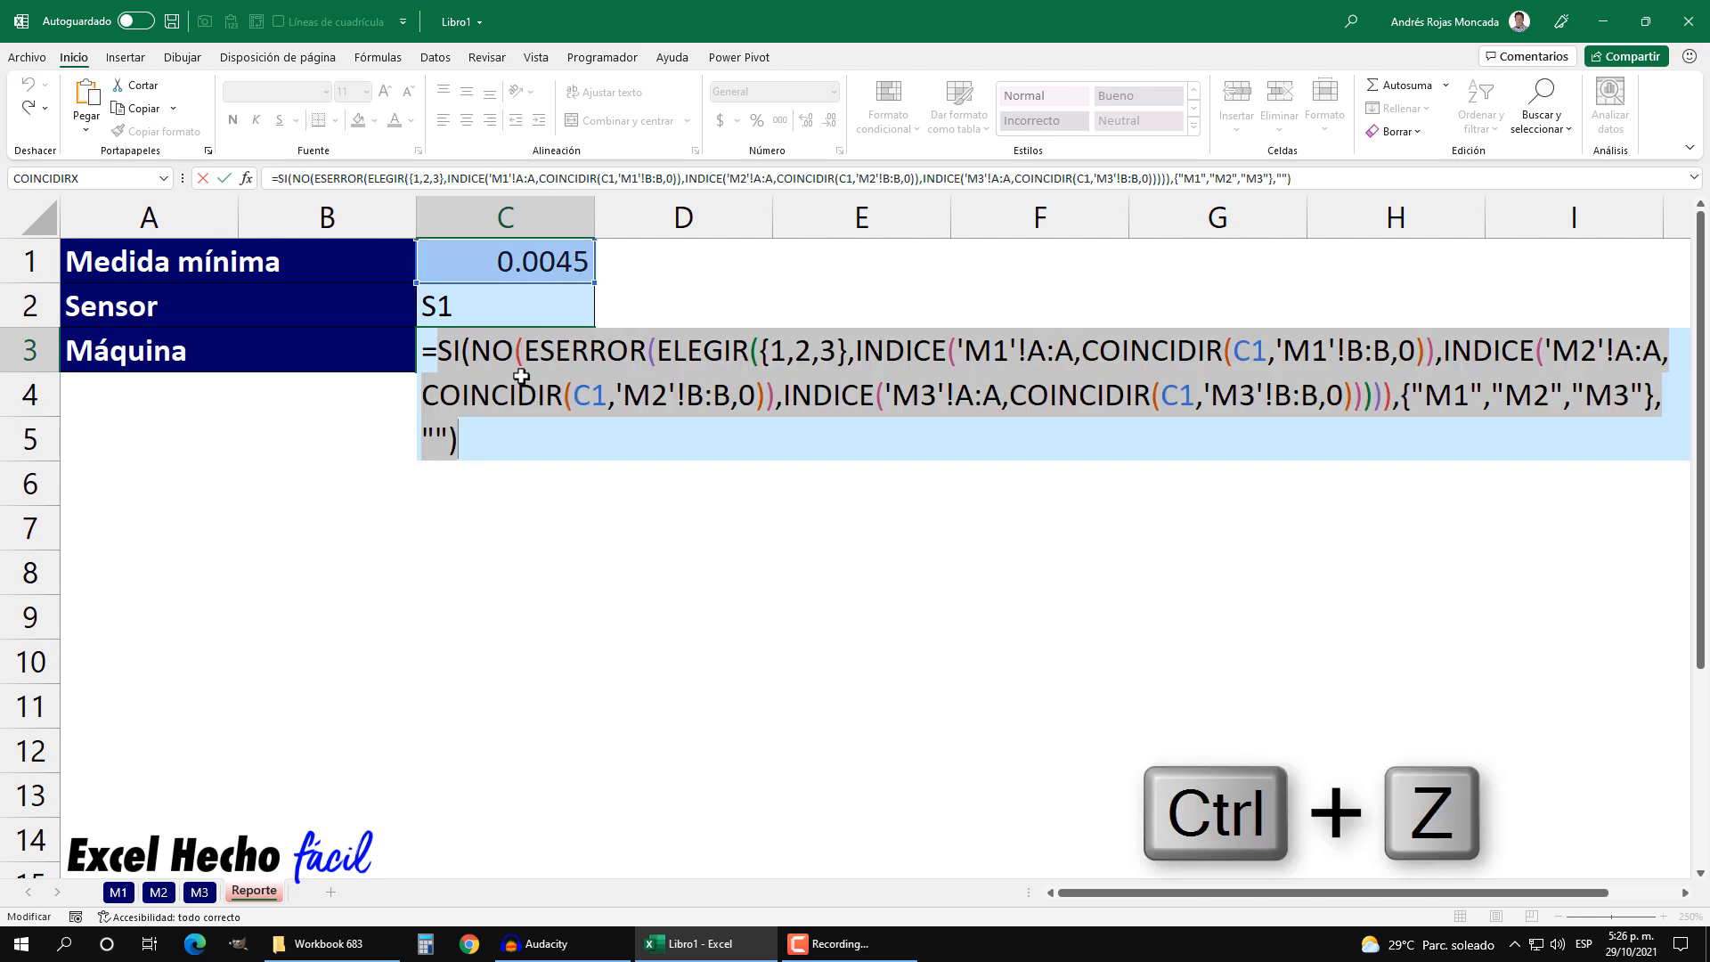
Wrap C3's SI formula in CONCAT and enter it as an array formula.
click(442, 349)
text(con)
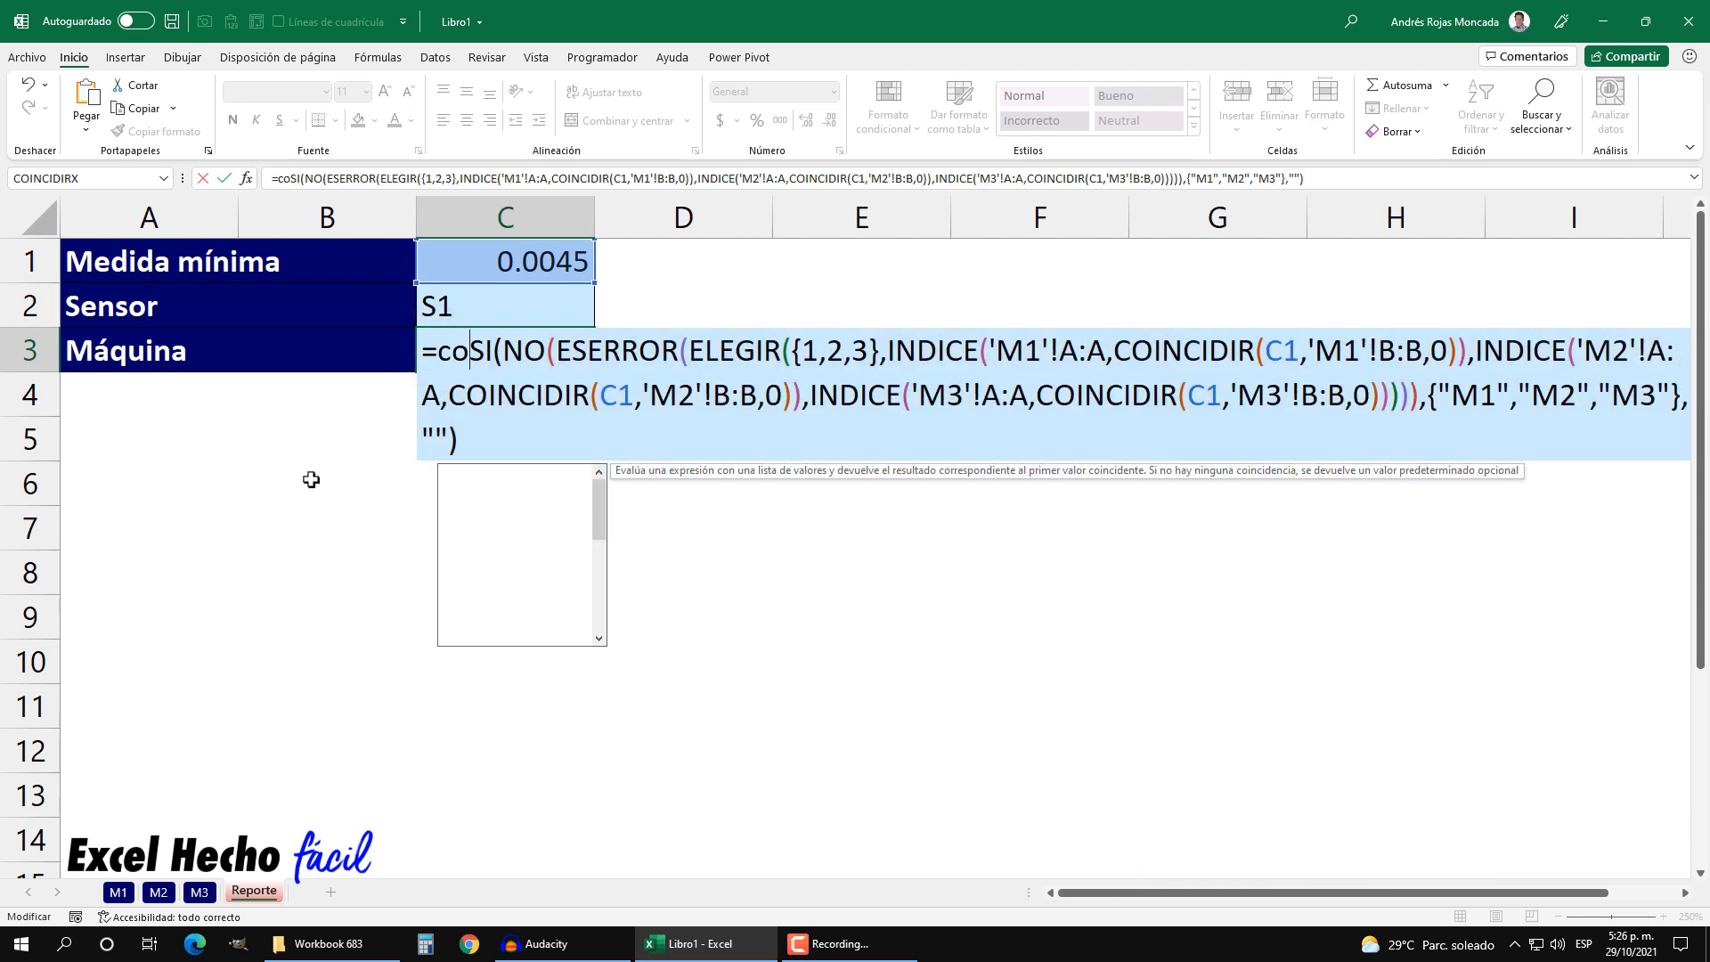
key(Tab)
click(661, 439)
text())
key(ctrl+shift+Return)
click(503, 307)
click(498, 355)
click(467, 309)
click(468, 355)
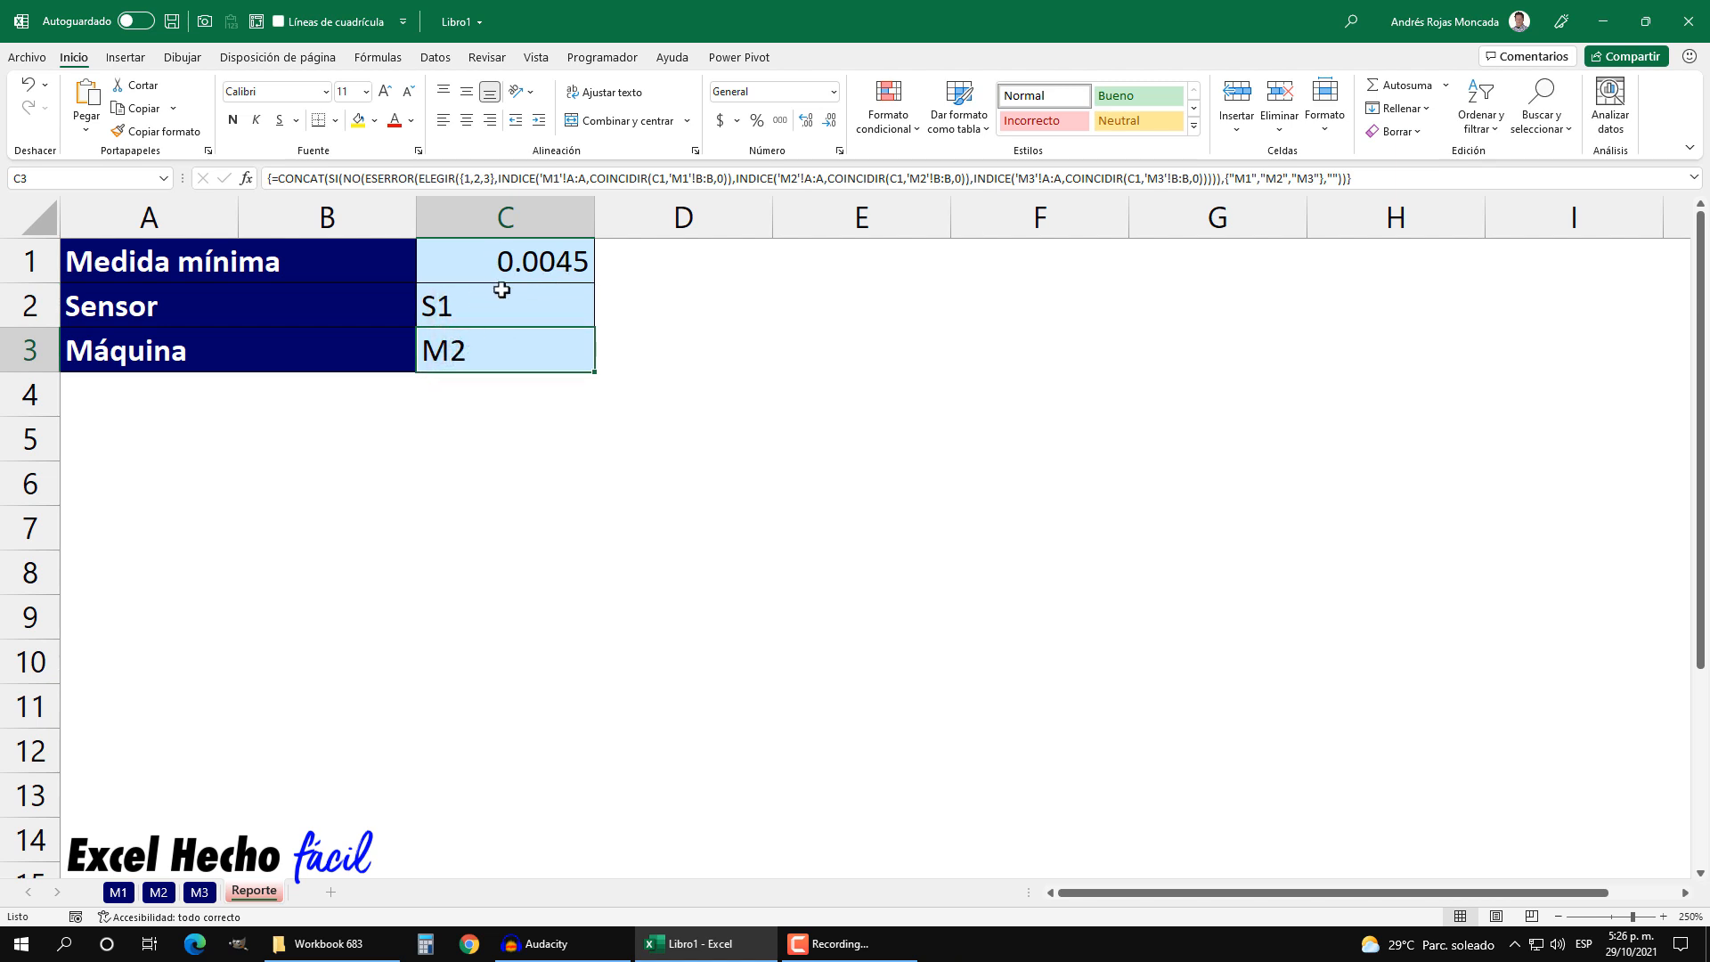
click(824, 260)
On sheet M3, add a record in row 7 with sensor S2 and measurement 0.0038.
click(198, 892)
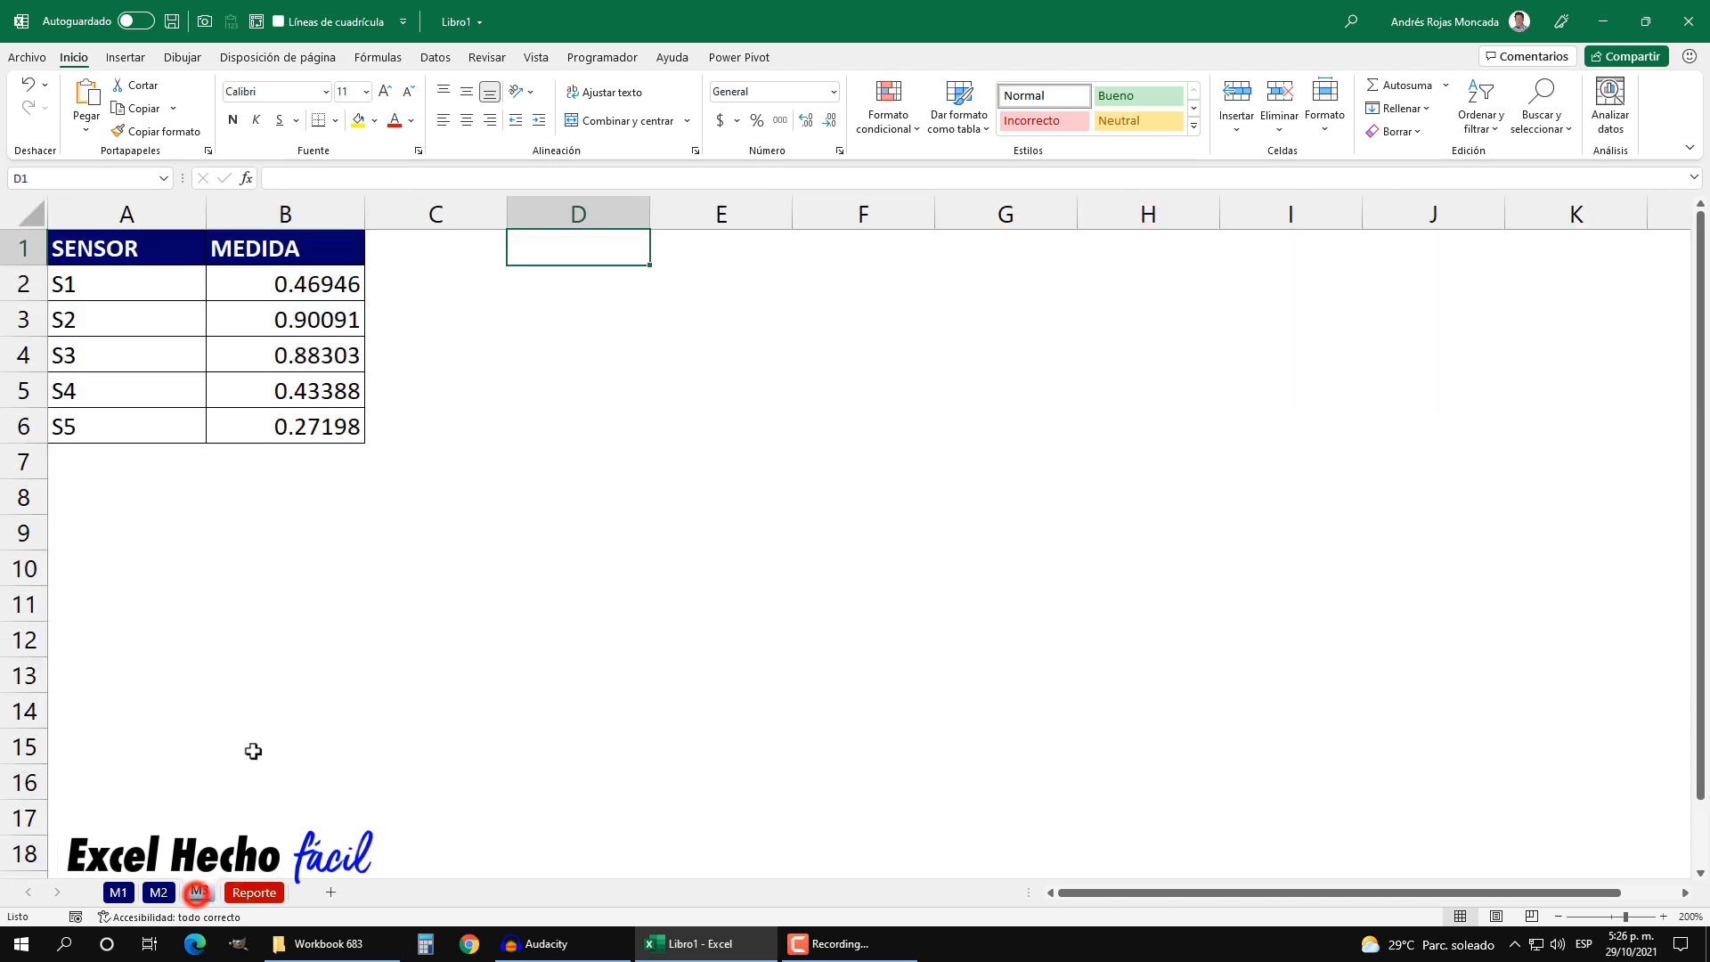
click(105, 462)
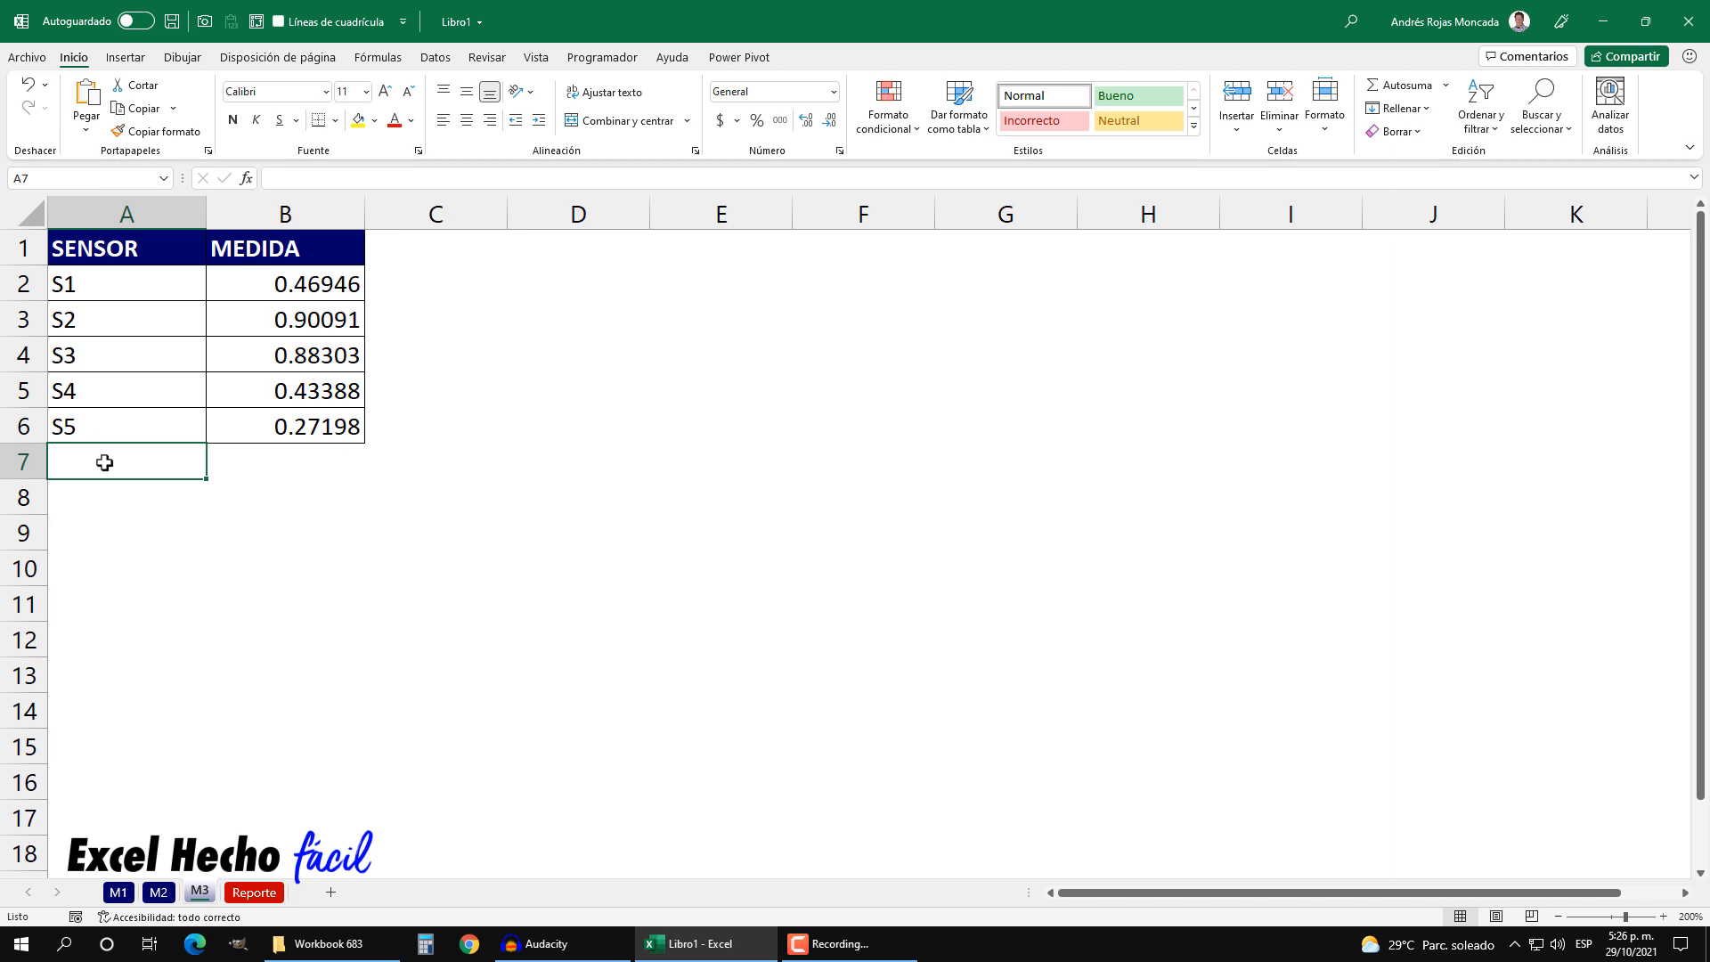
text(S)
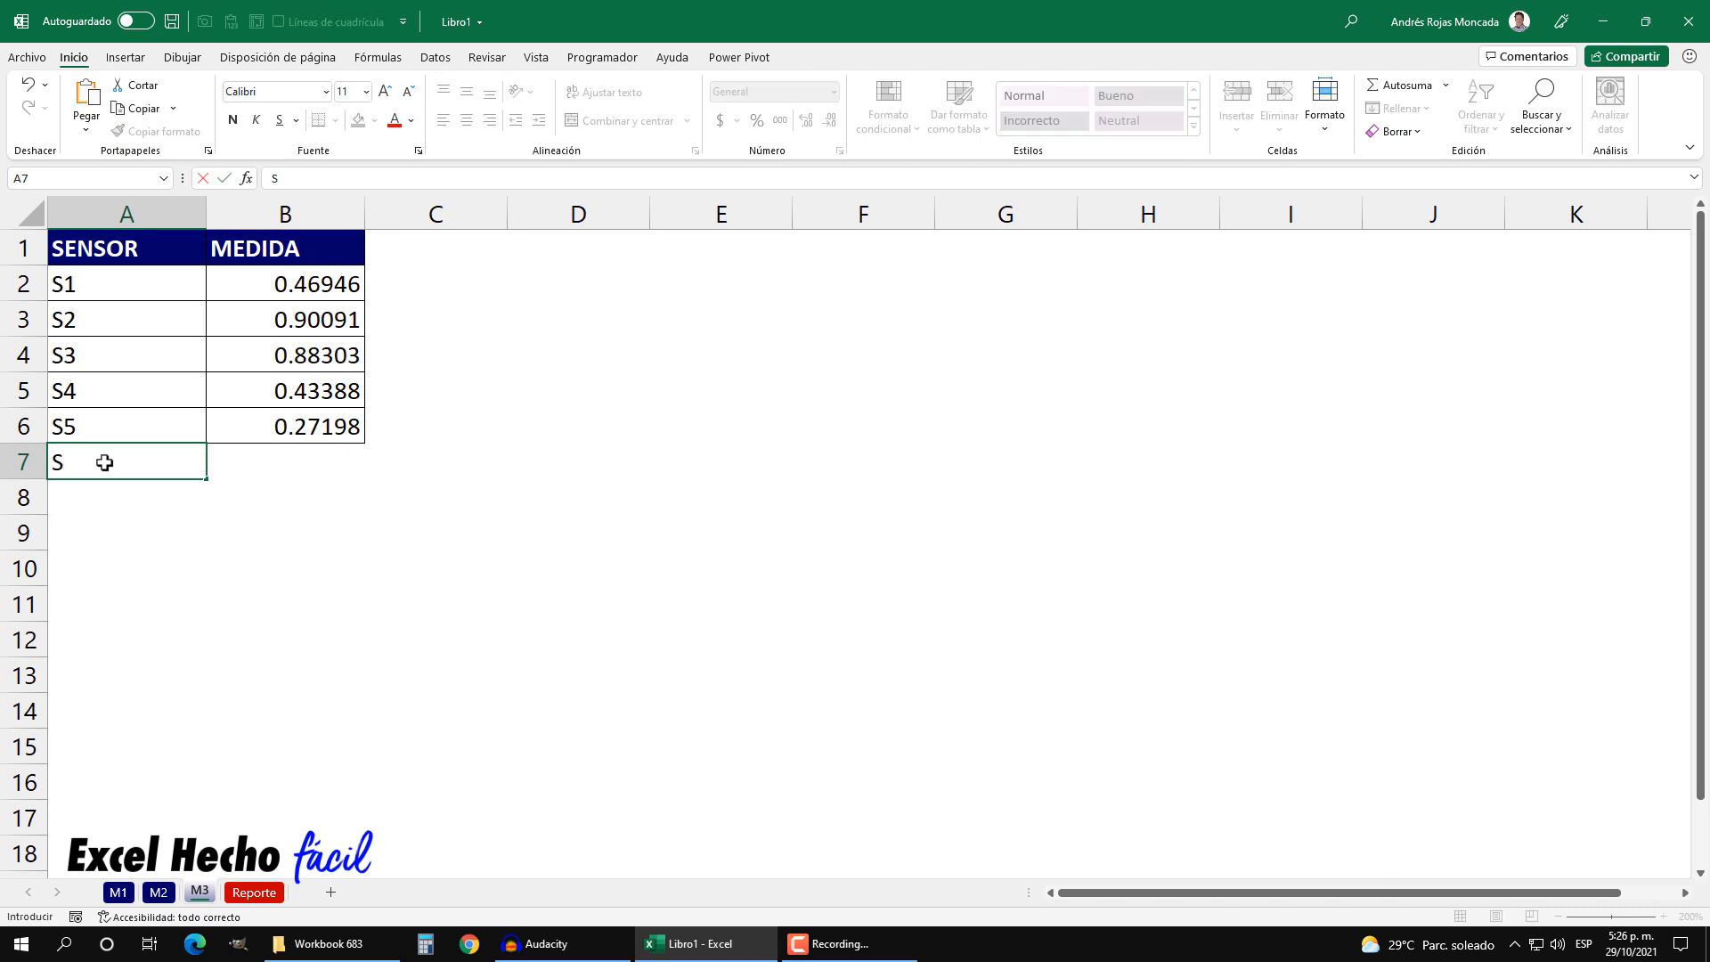
text(2)
key(Return)
key(Up)
key(Right)
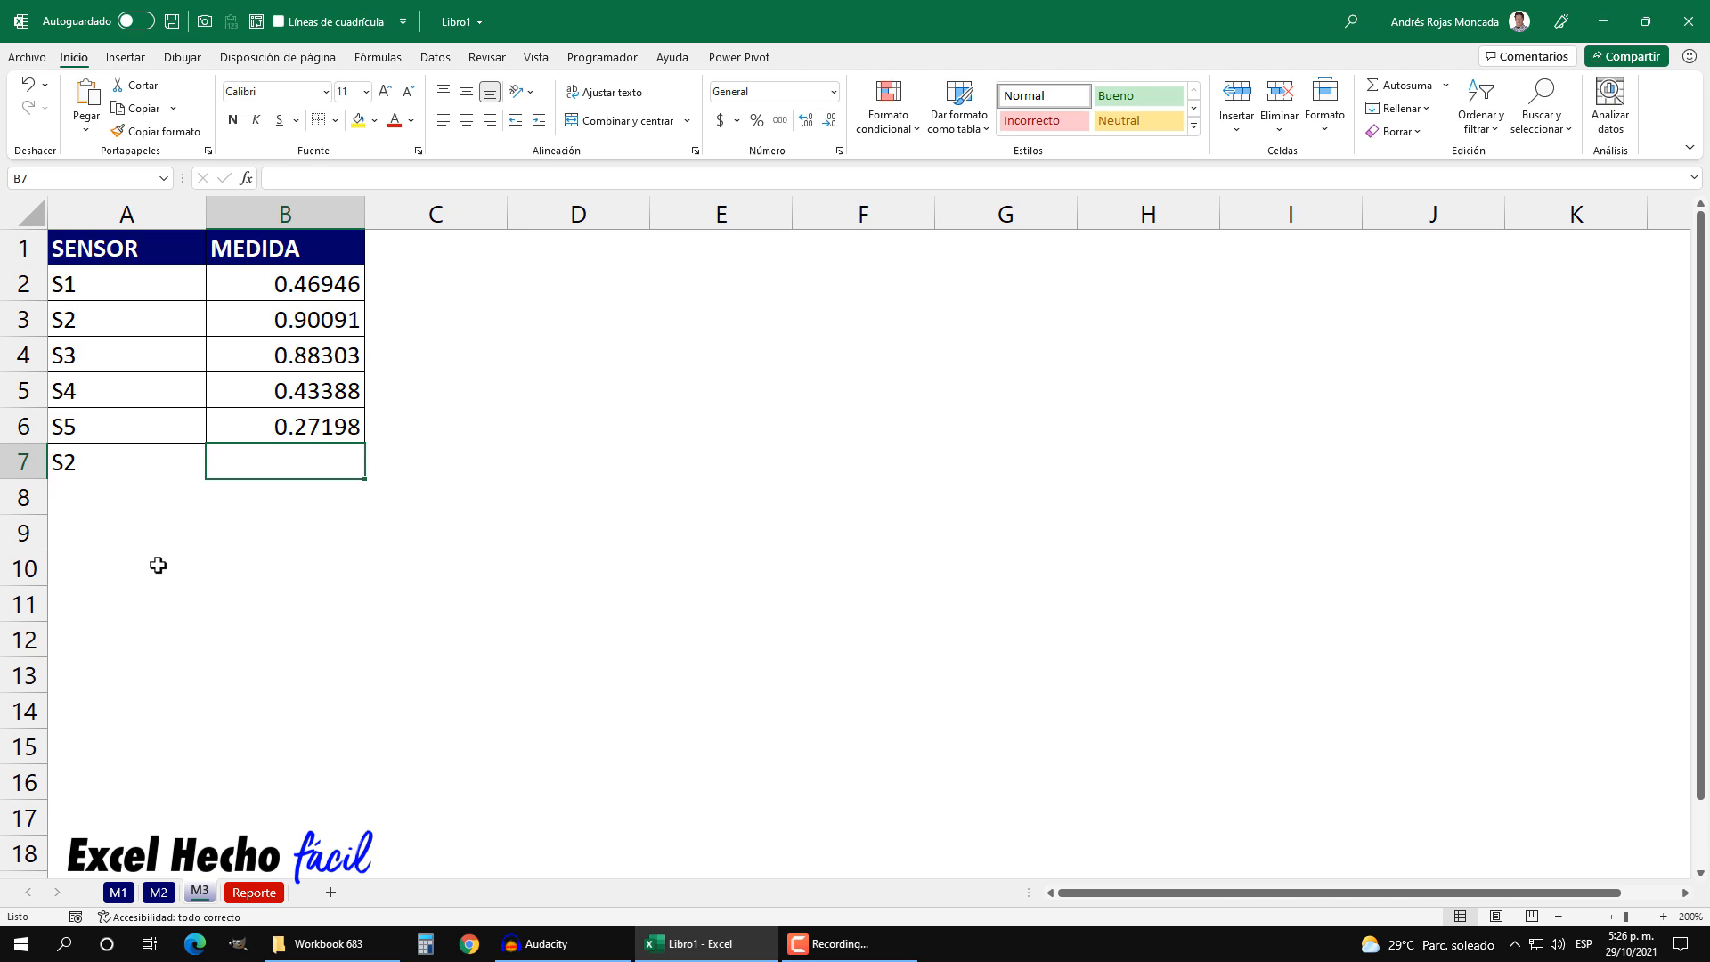
text(0.00)
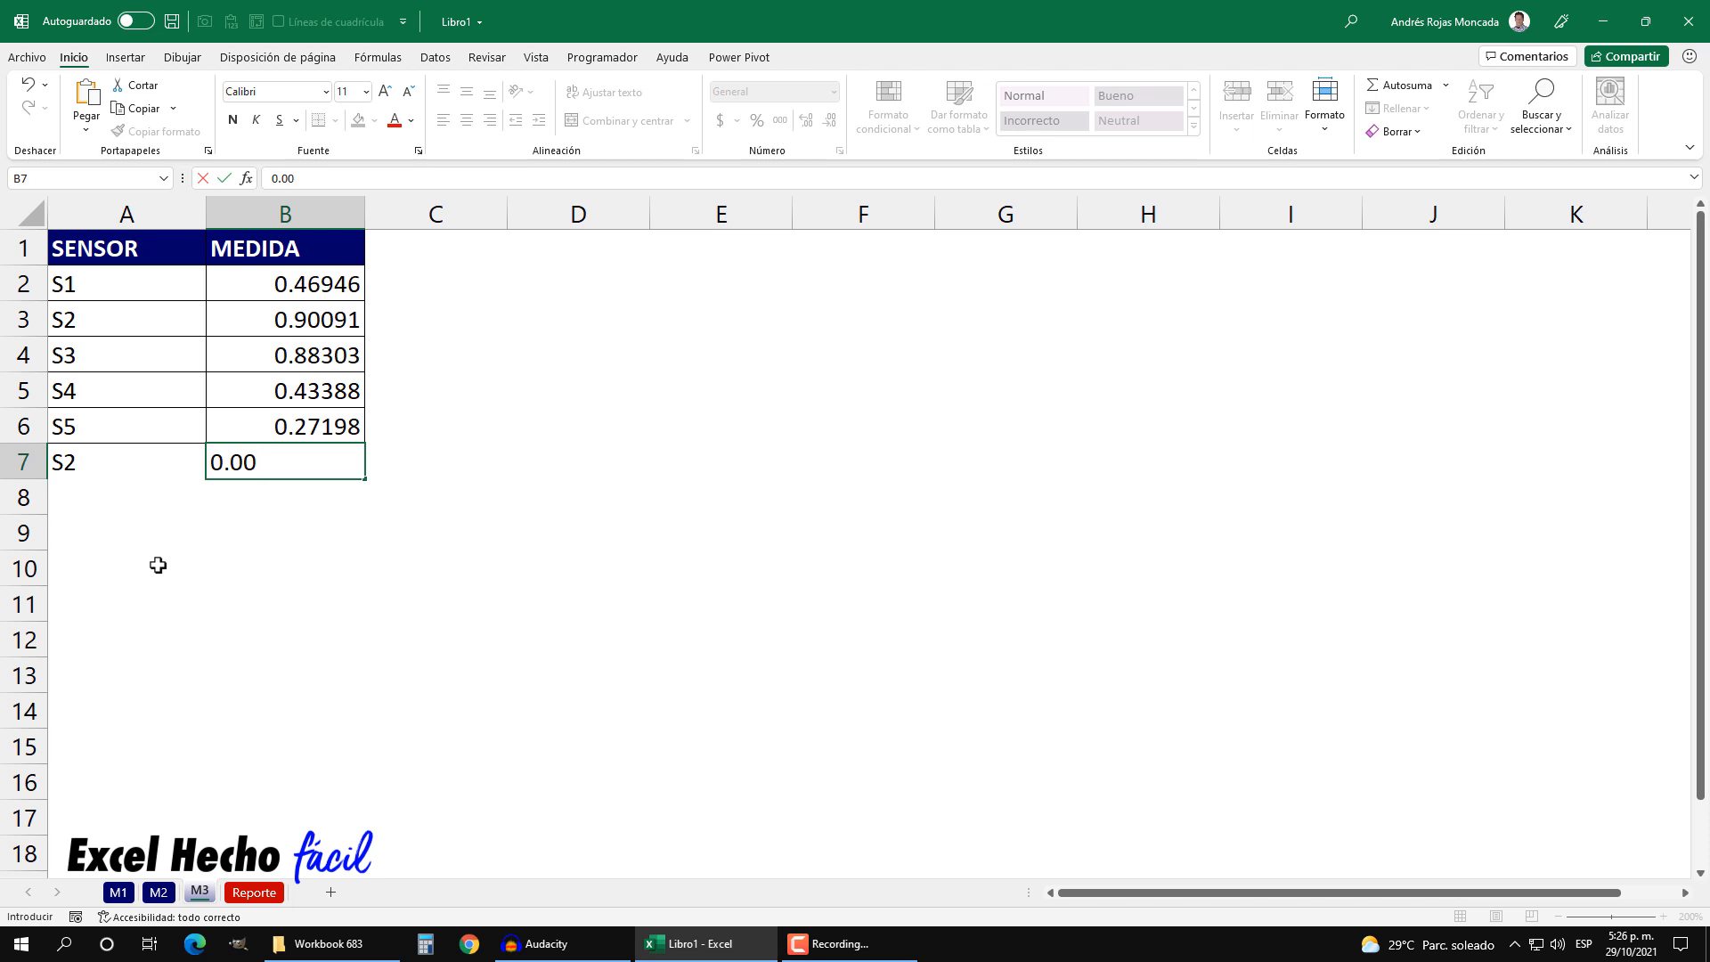
text(38)
key(Return)
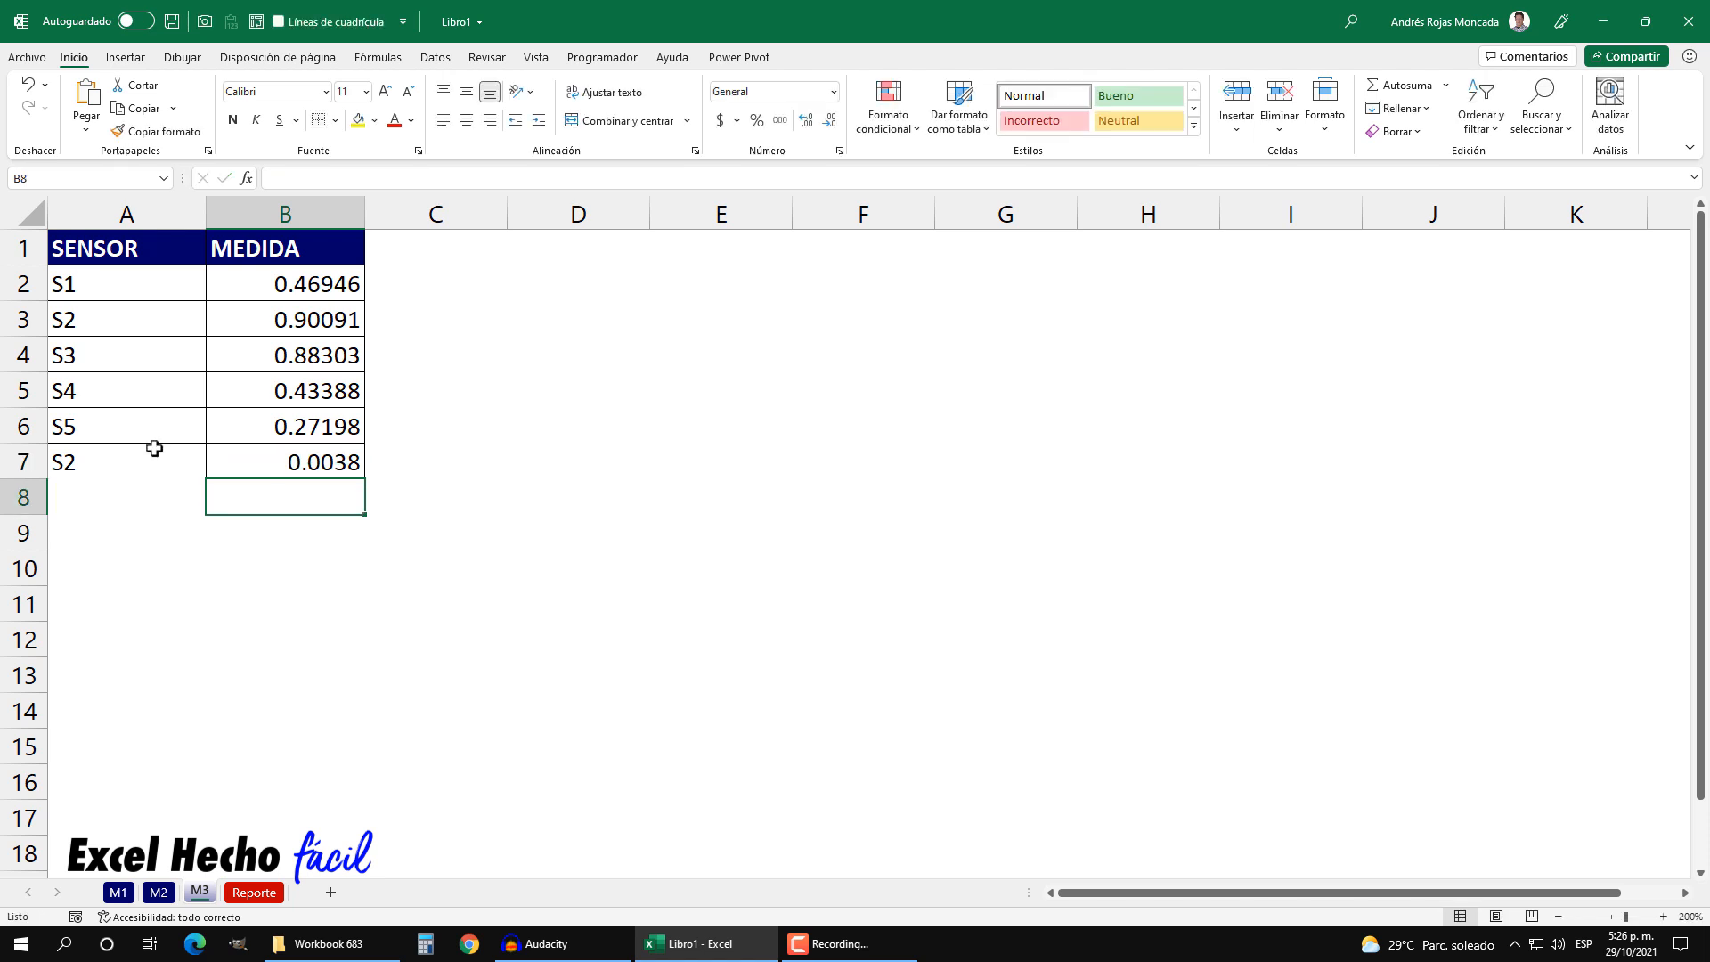
Apply all borders to the sensor data in A2:B7 on sheet M3.
drag(130, 300, 277, 476)
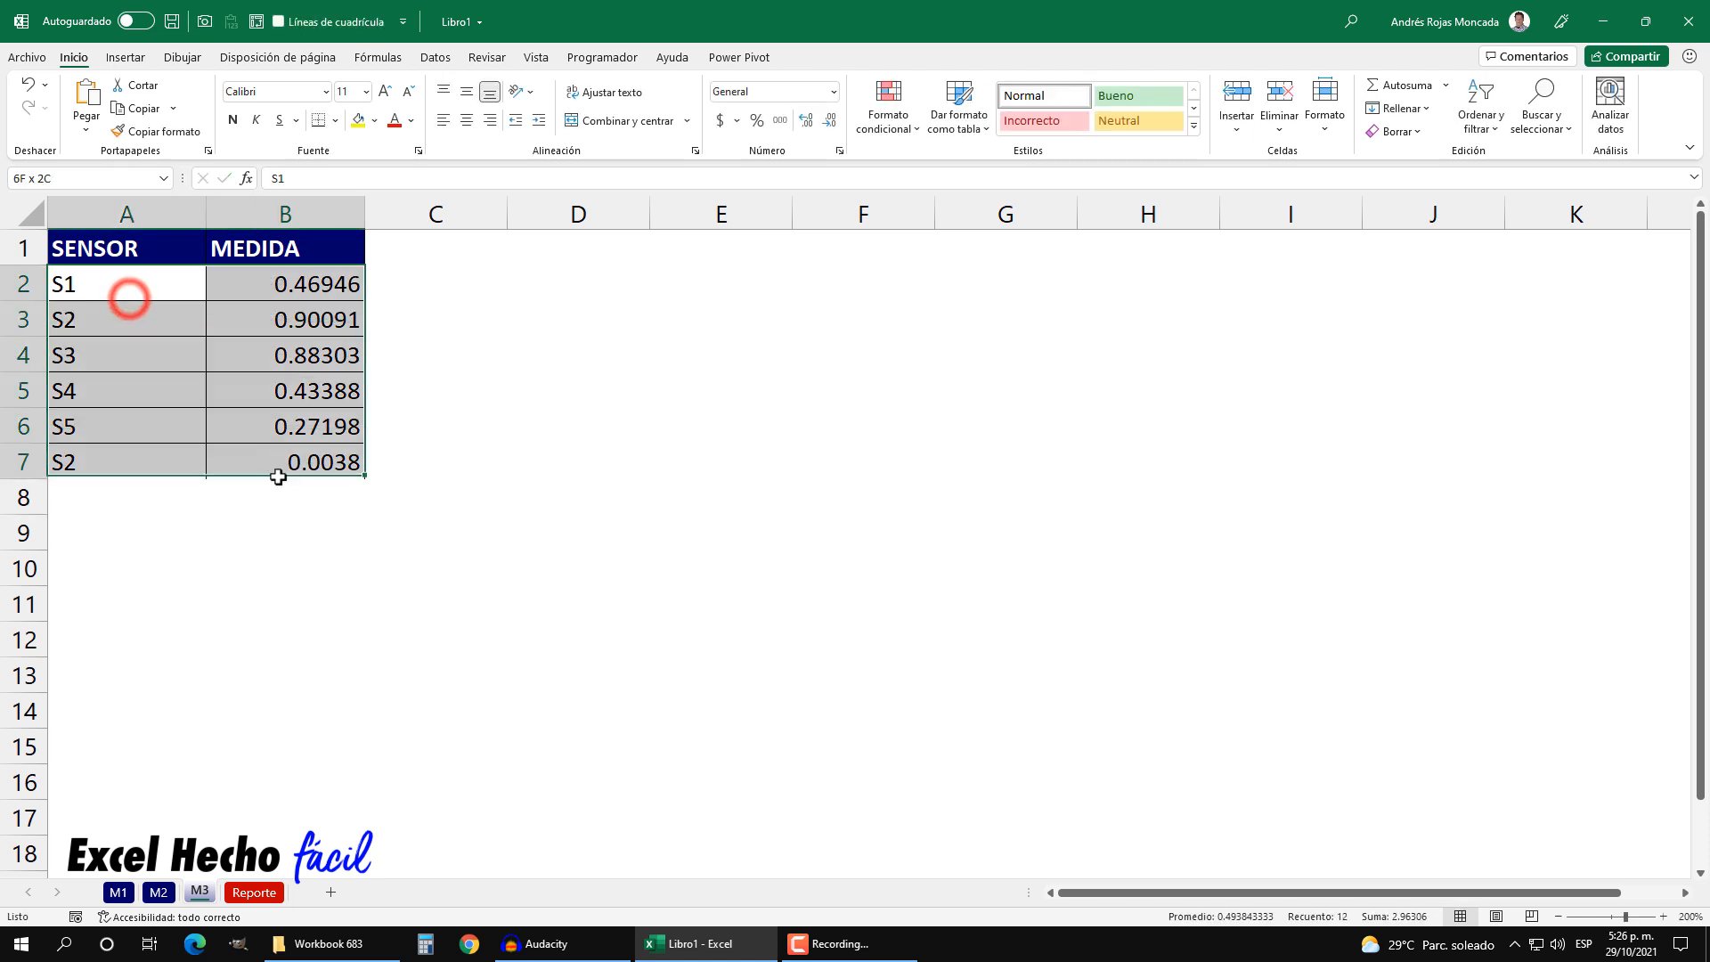
click(335, 119)
click(359, 301)
click(577, 242)
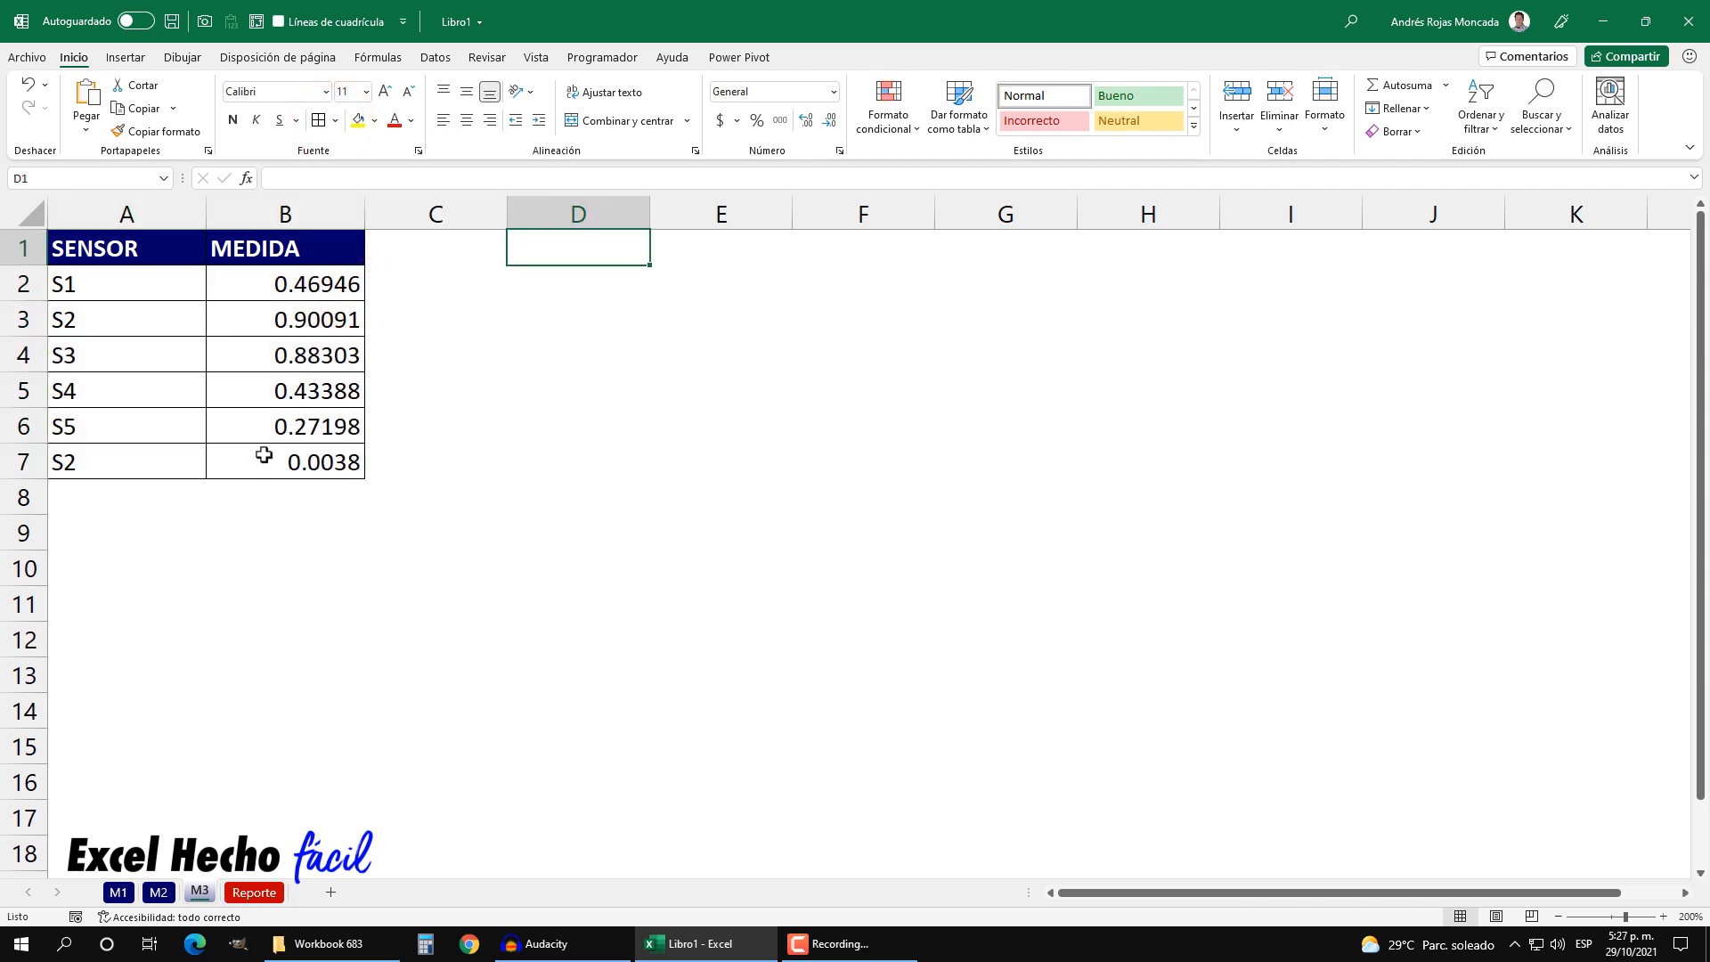
Check the Reporte sheet's results against sheets M3, M2 and M1, ending on Reporte.
click(254, 890)
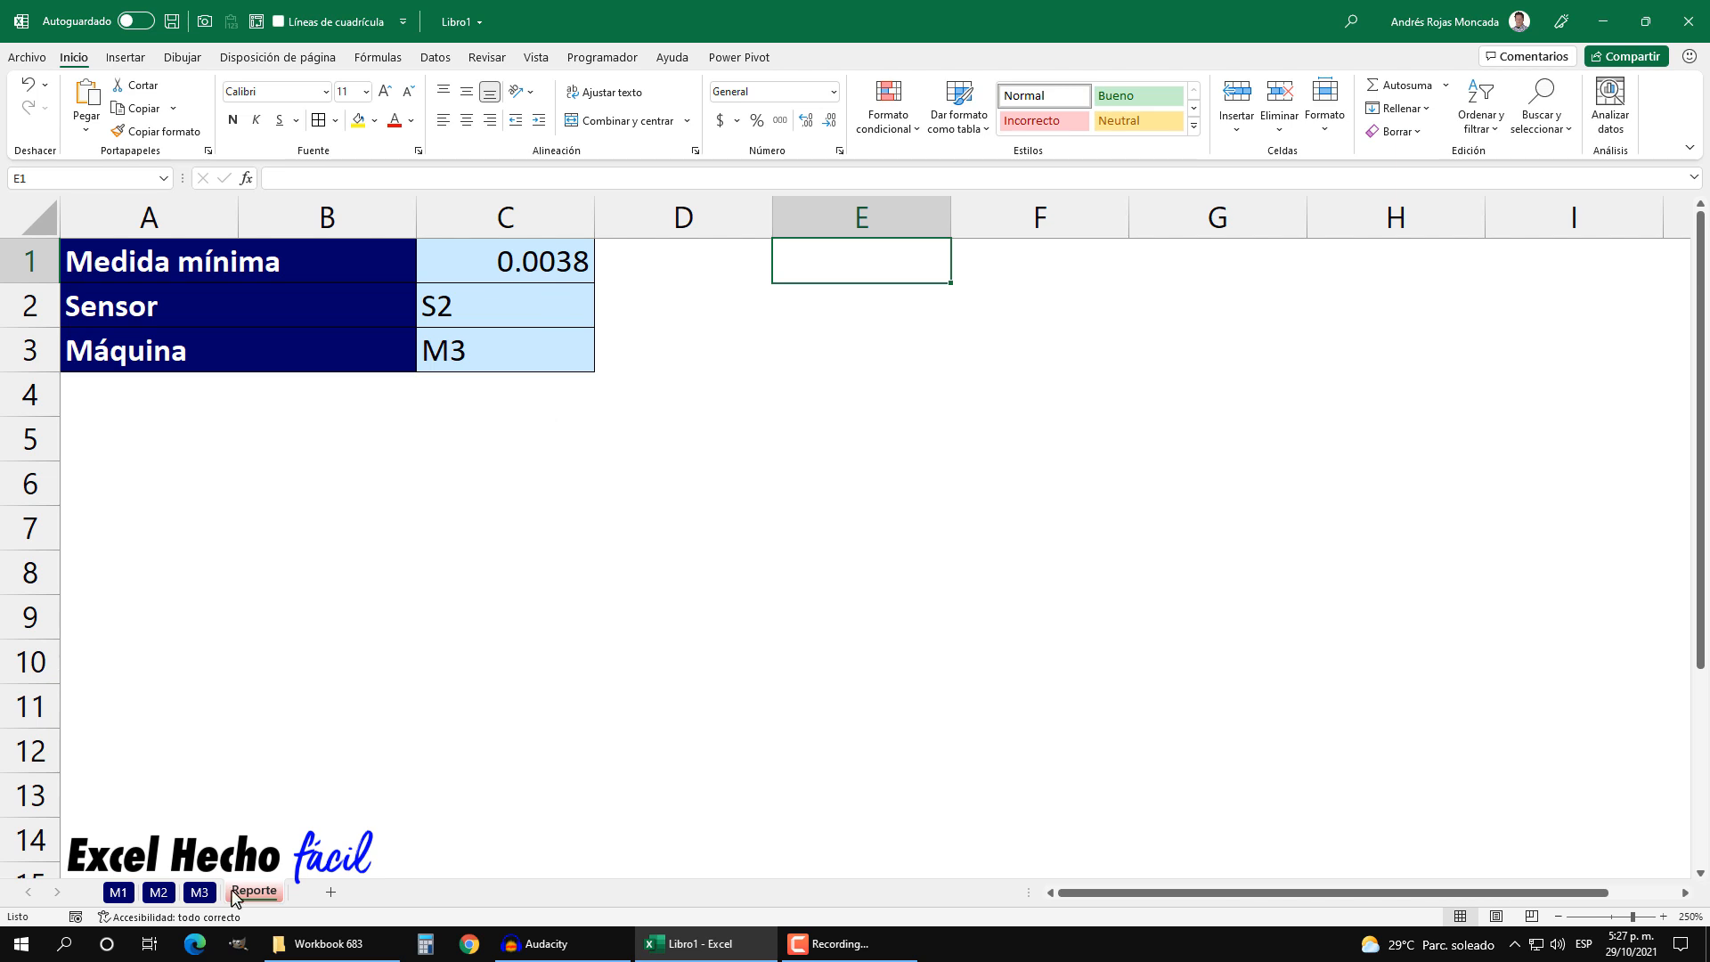
click(192, 894)
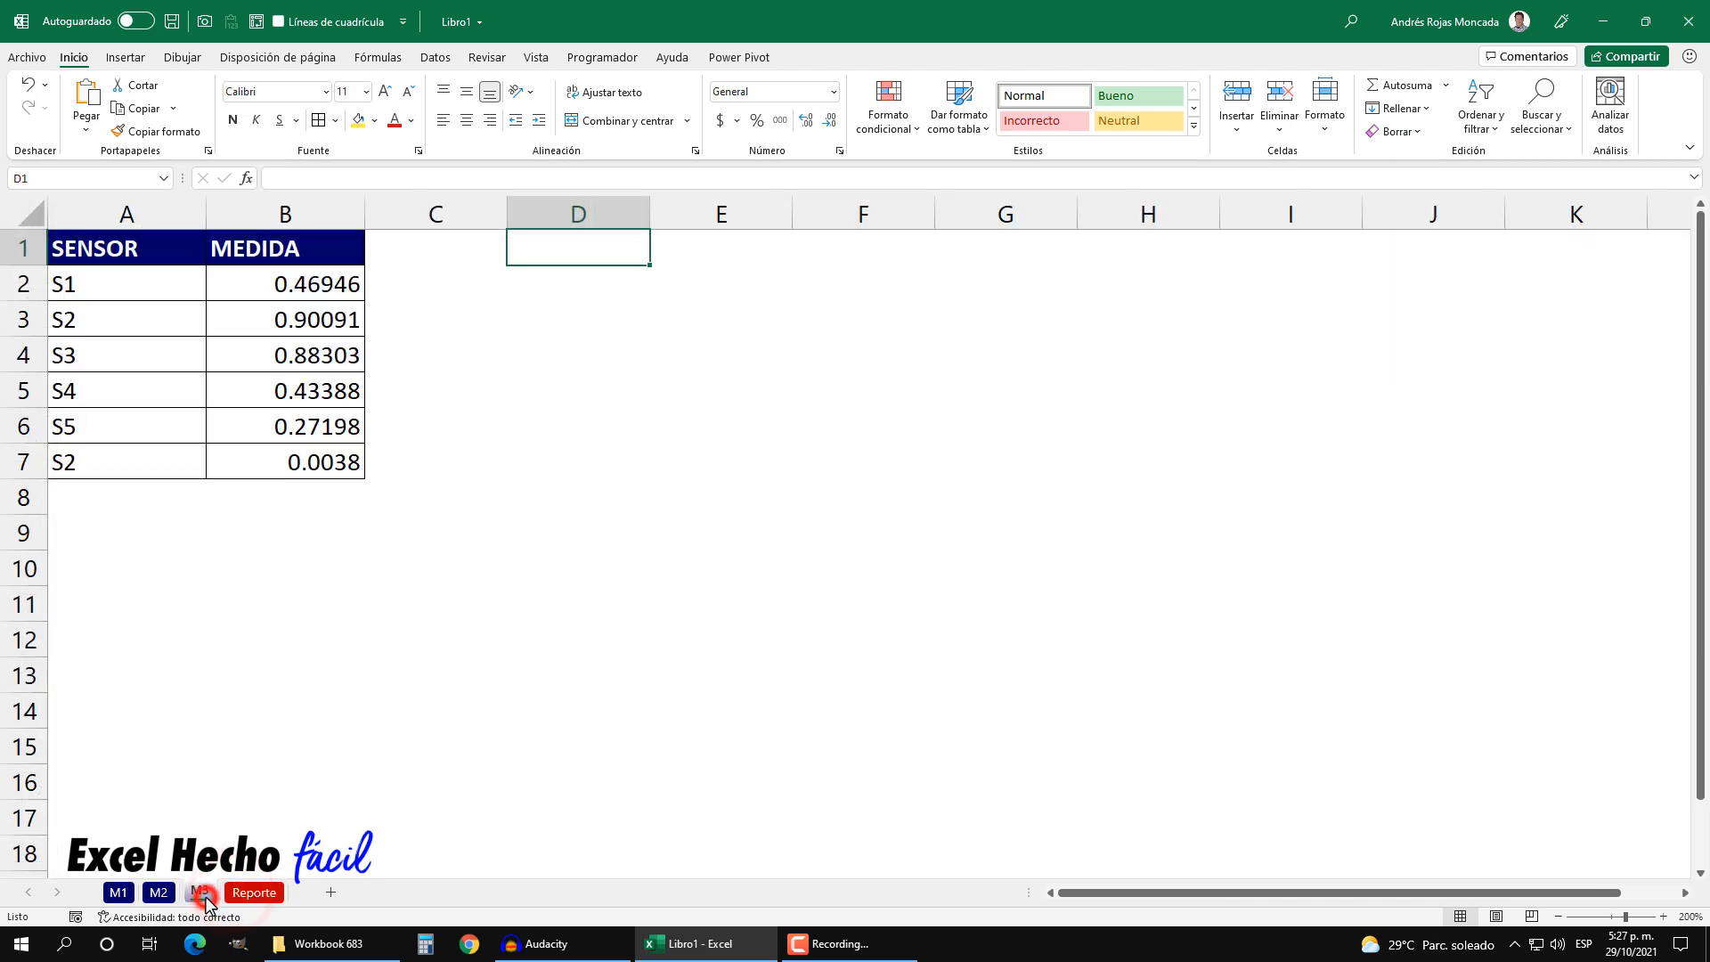
click(158, 892)
click(117, 892)
click(253, 892)
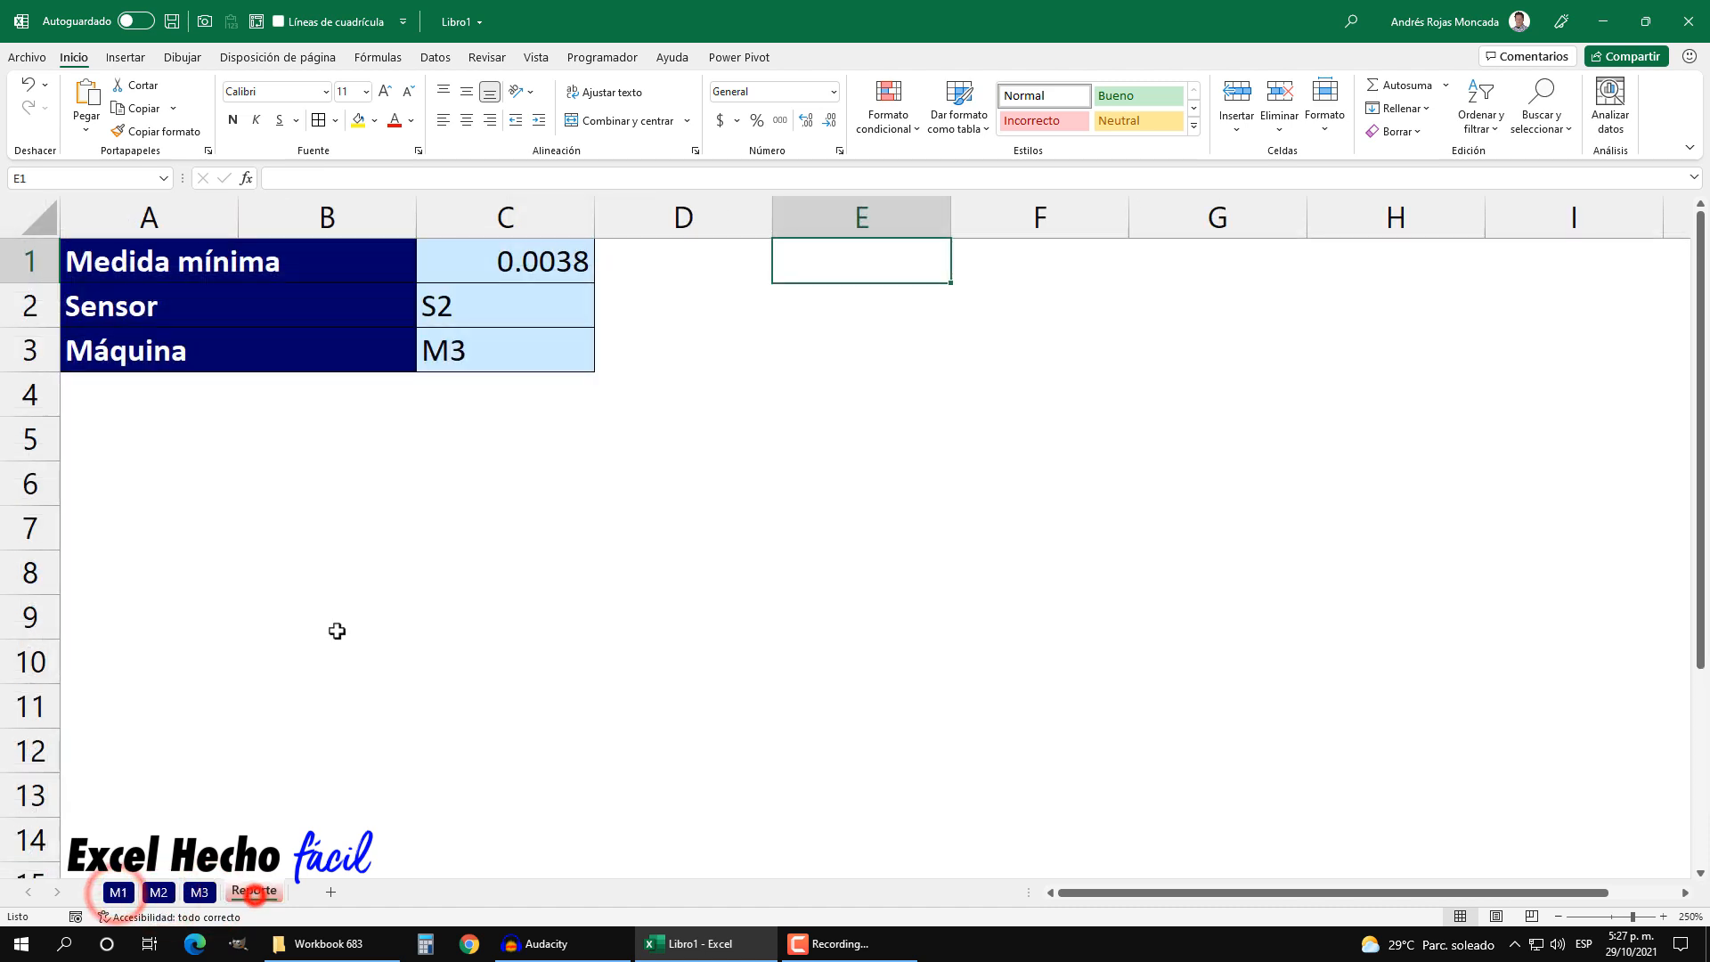
Show the formula of C1 as text in cell A5 using FORMULATEXTO.
click(192, 445)
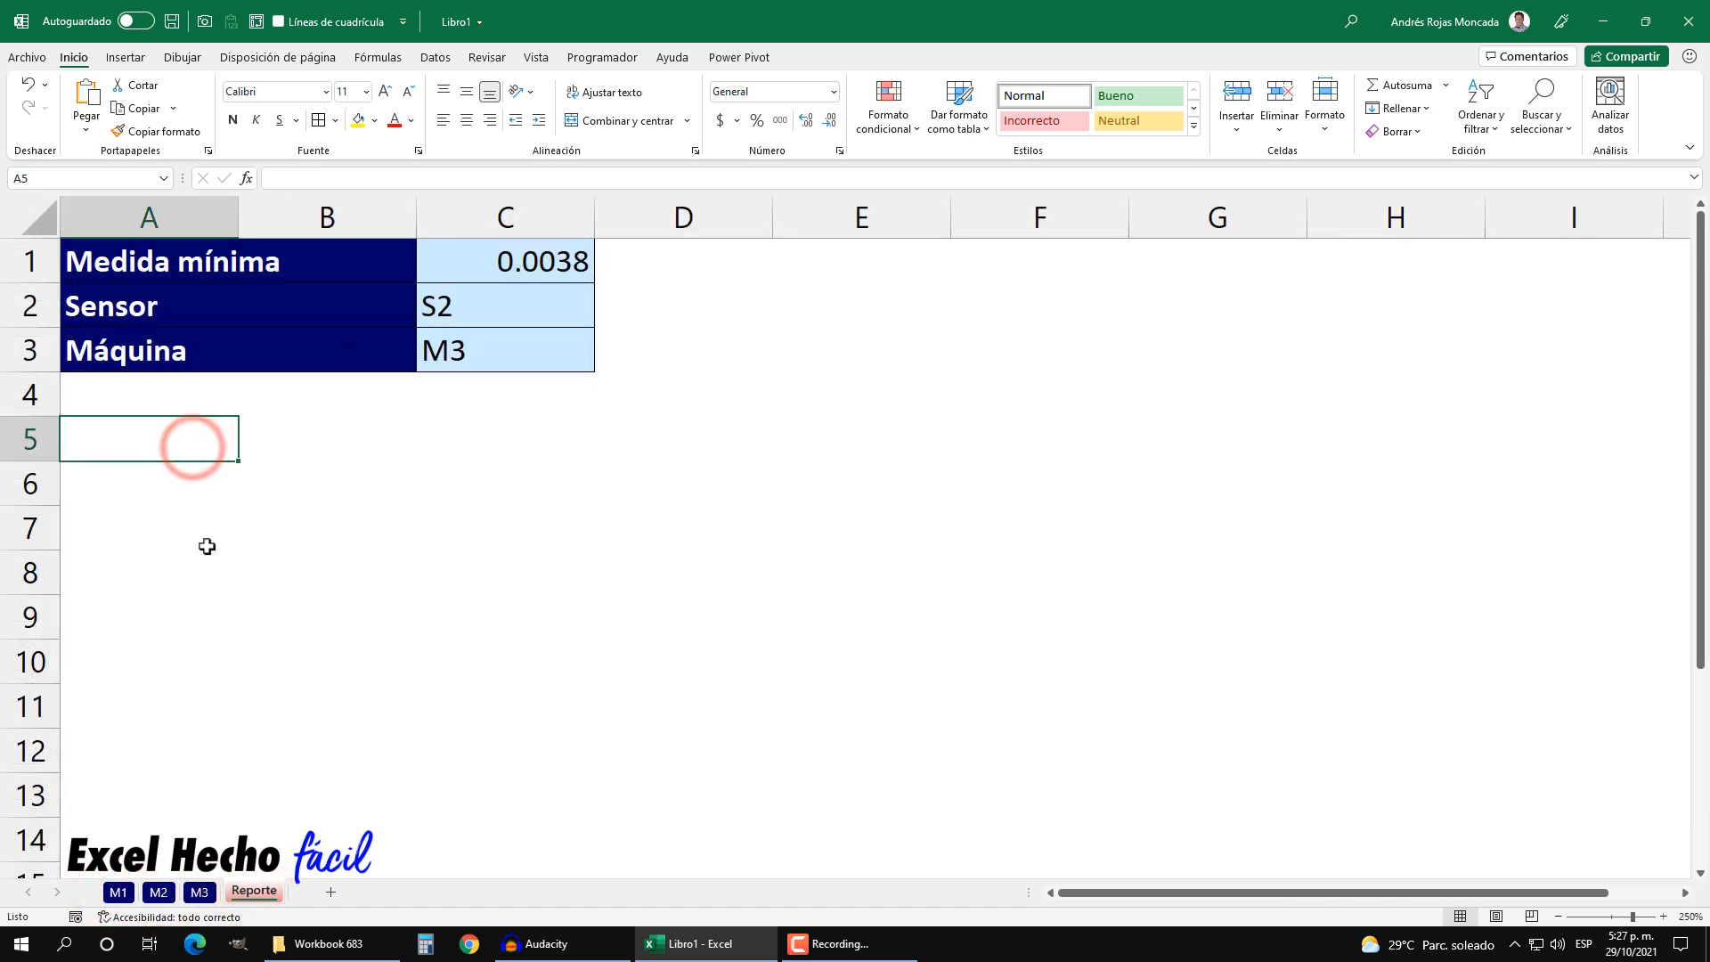
text(=)
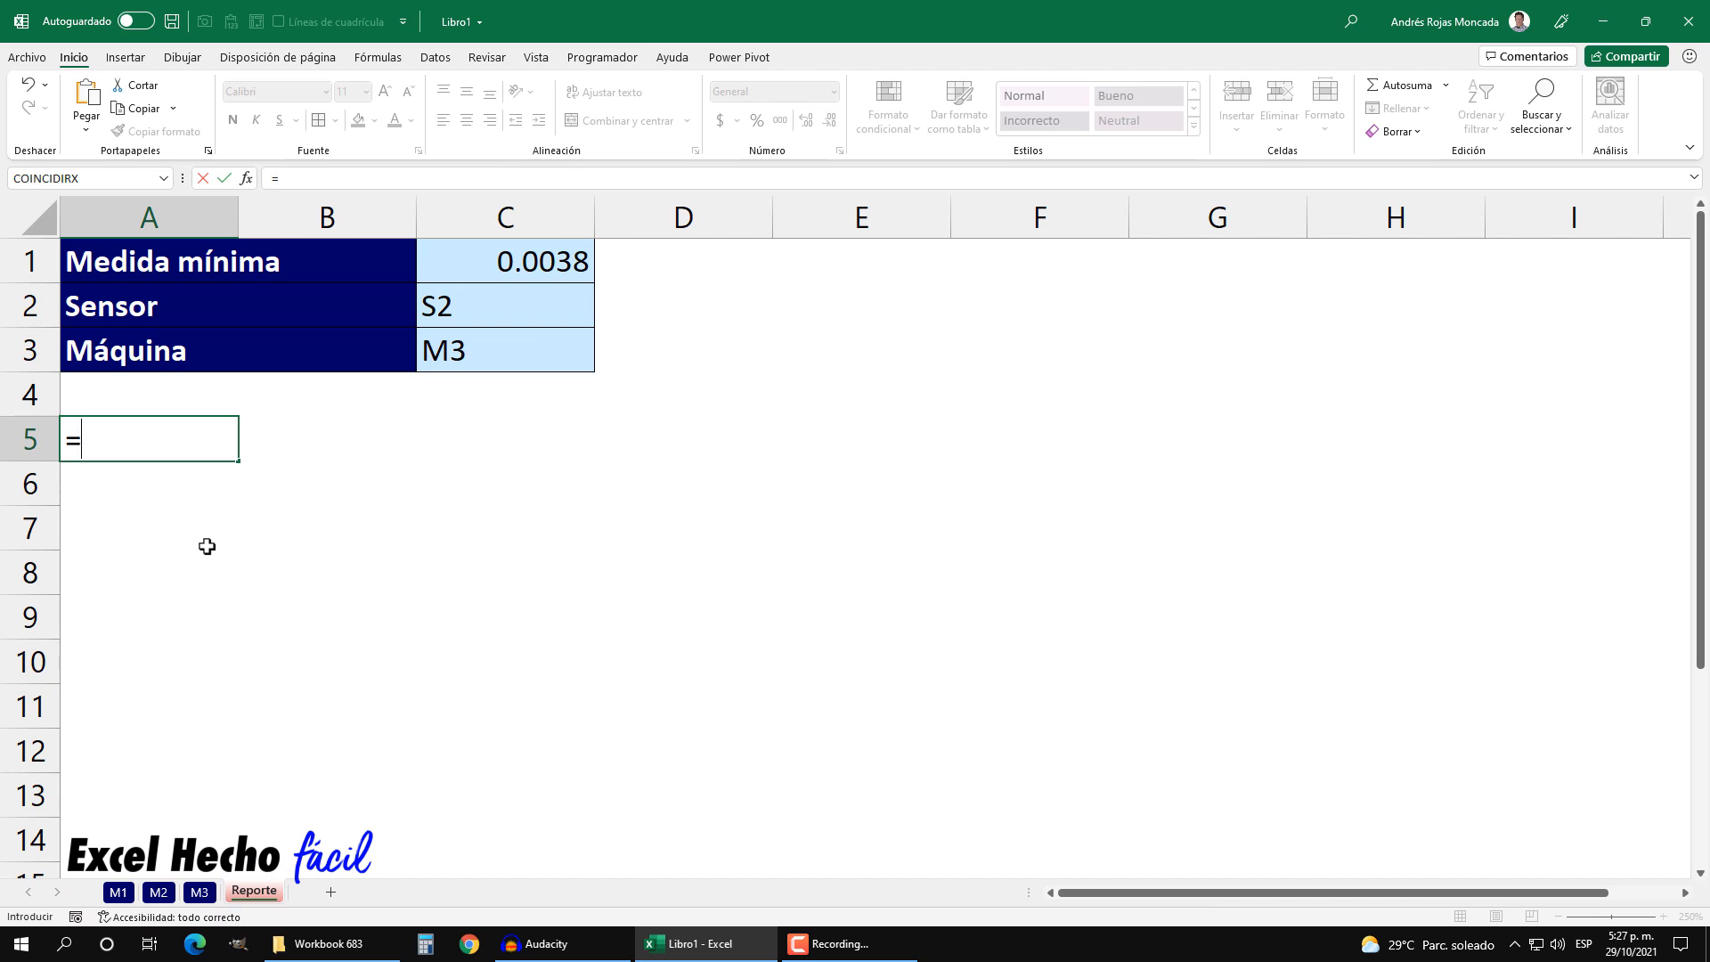
text(for)
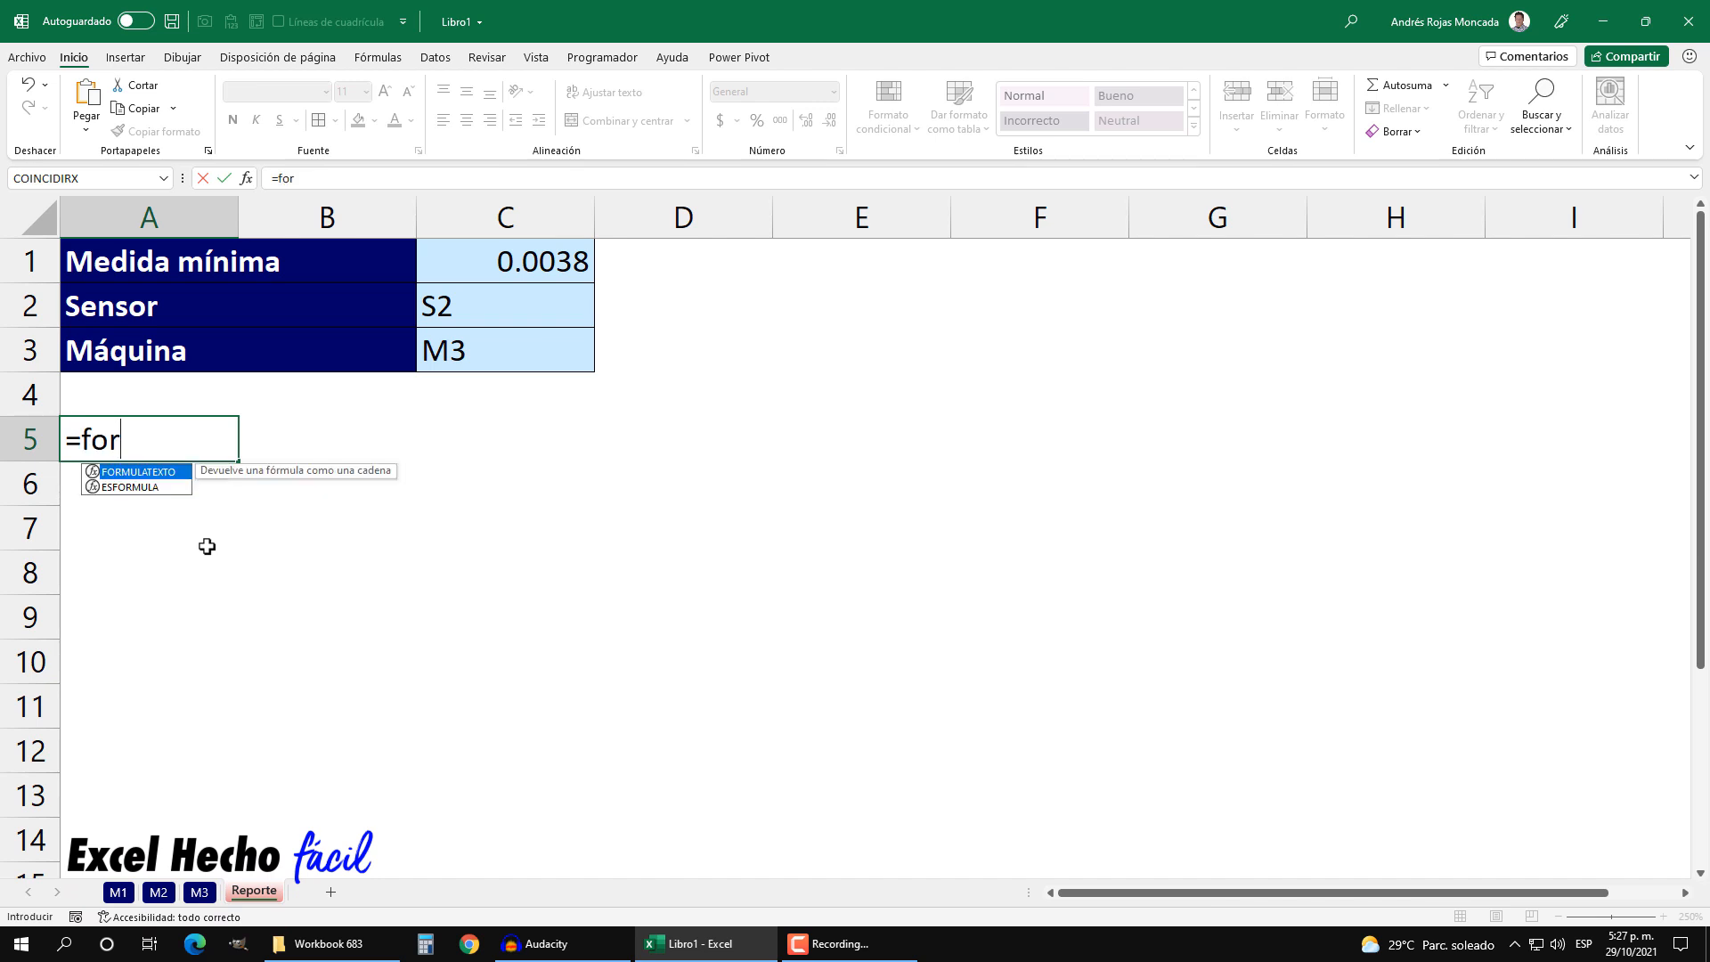
key(Tab)
click(552, 260)
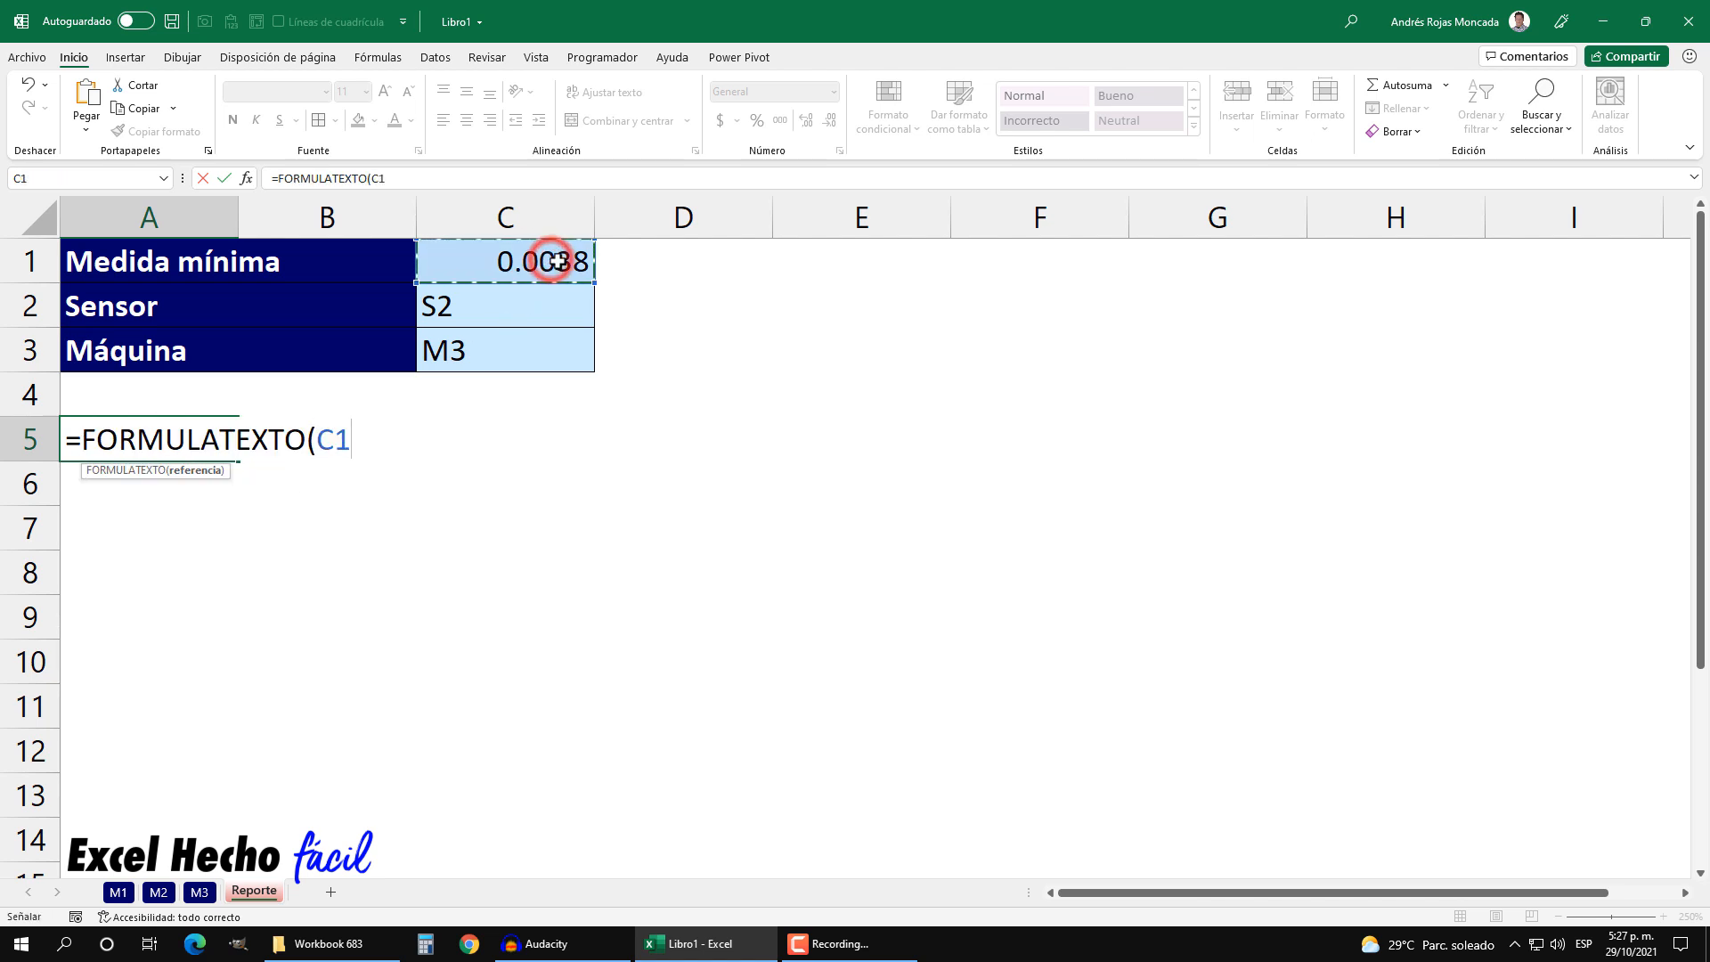
key(Return)
Review the sensor formula in C2 and show it as text in cell A6 using FORMULATEXTO.
click(522, 317)
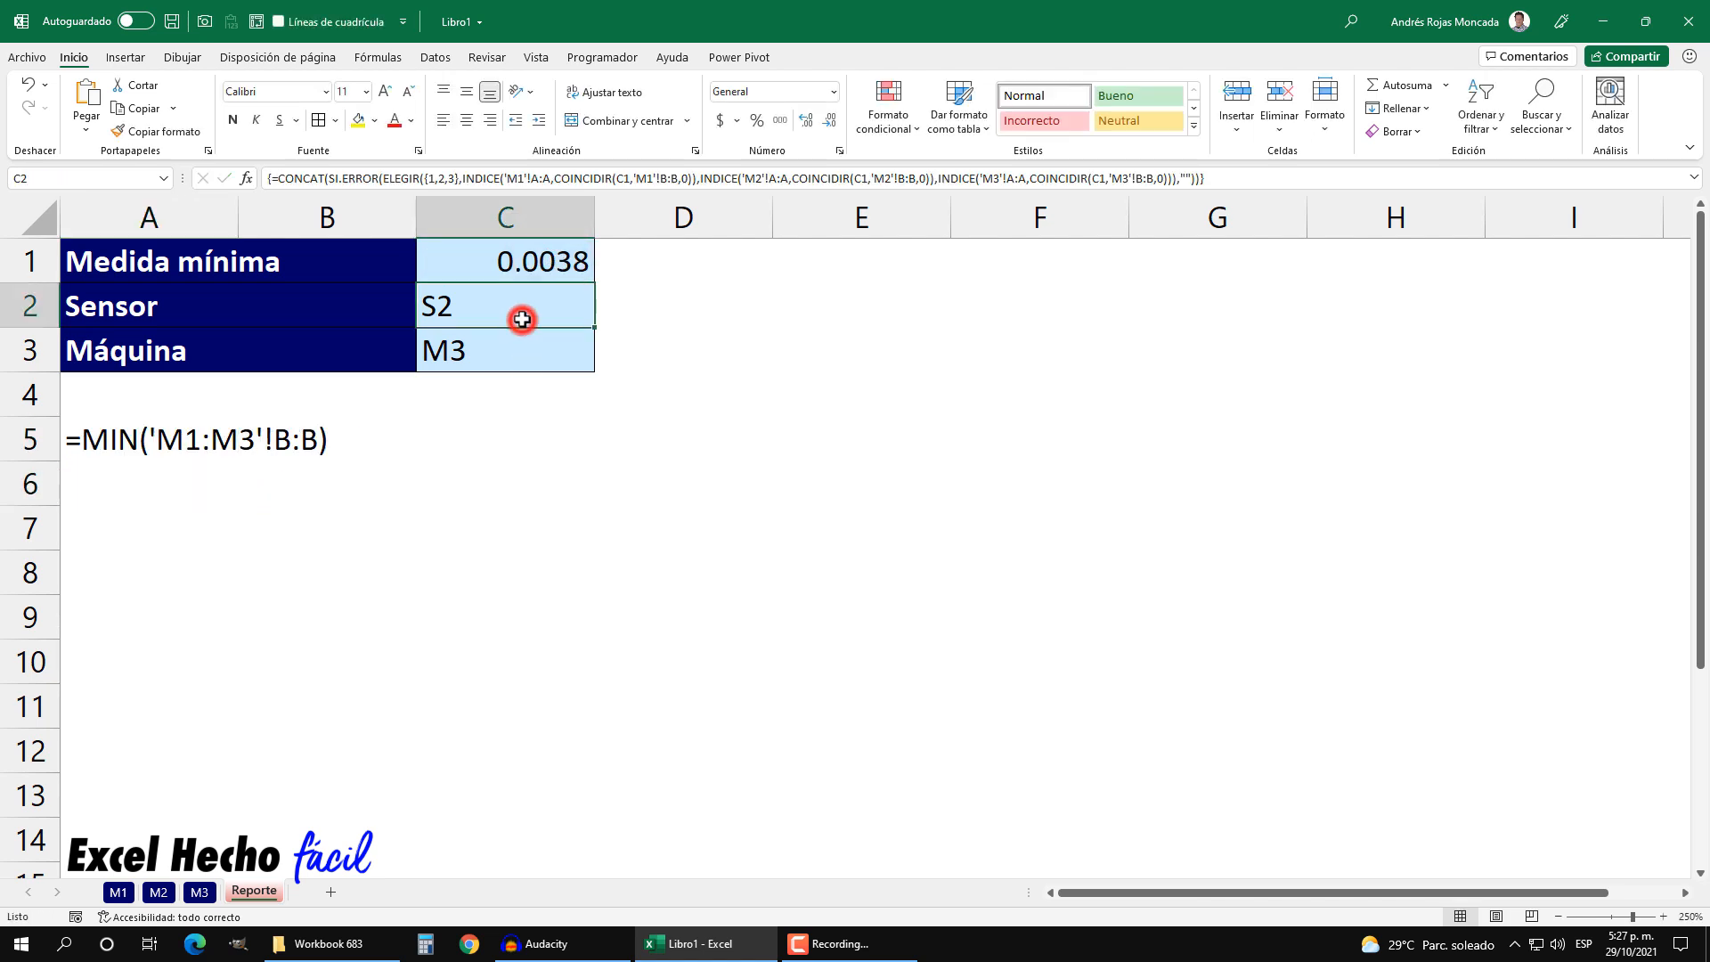
key(F2)
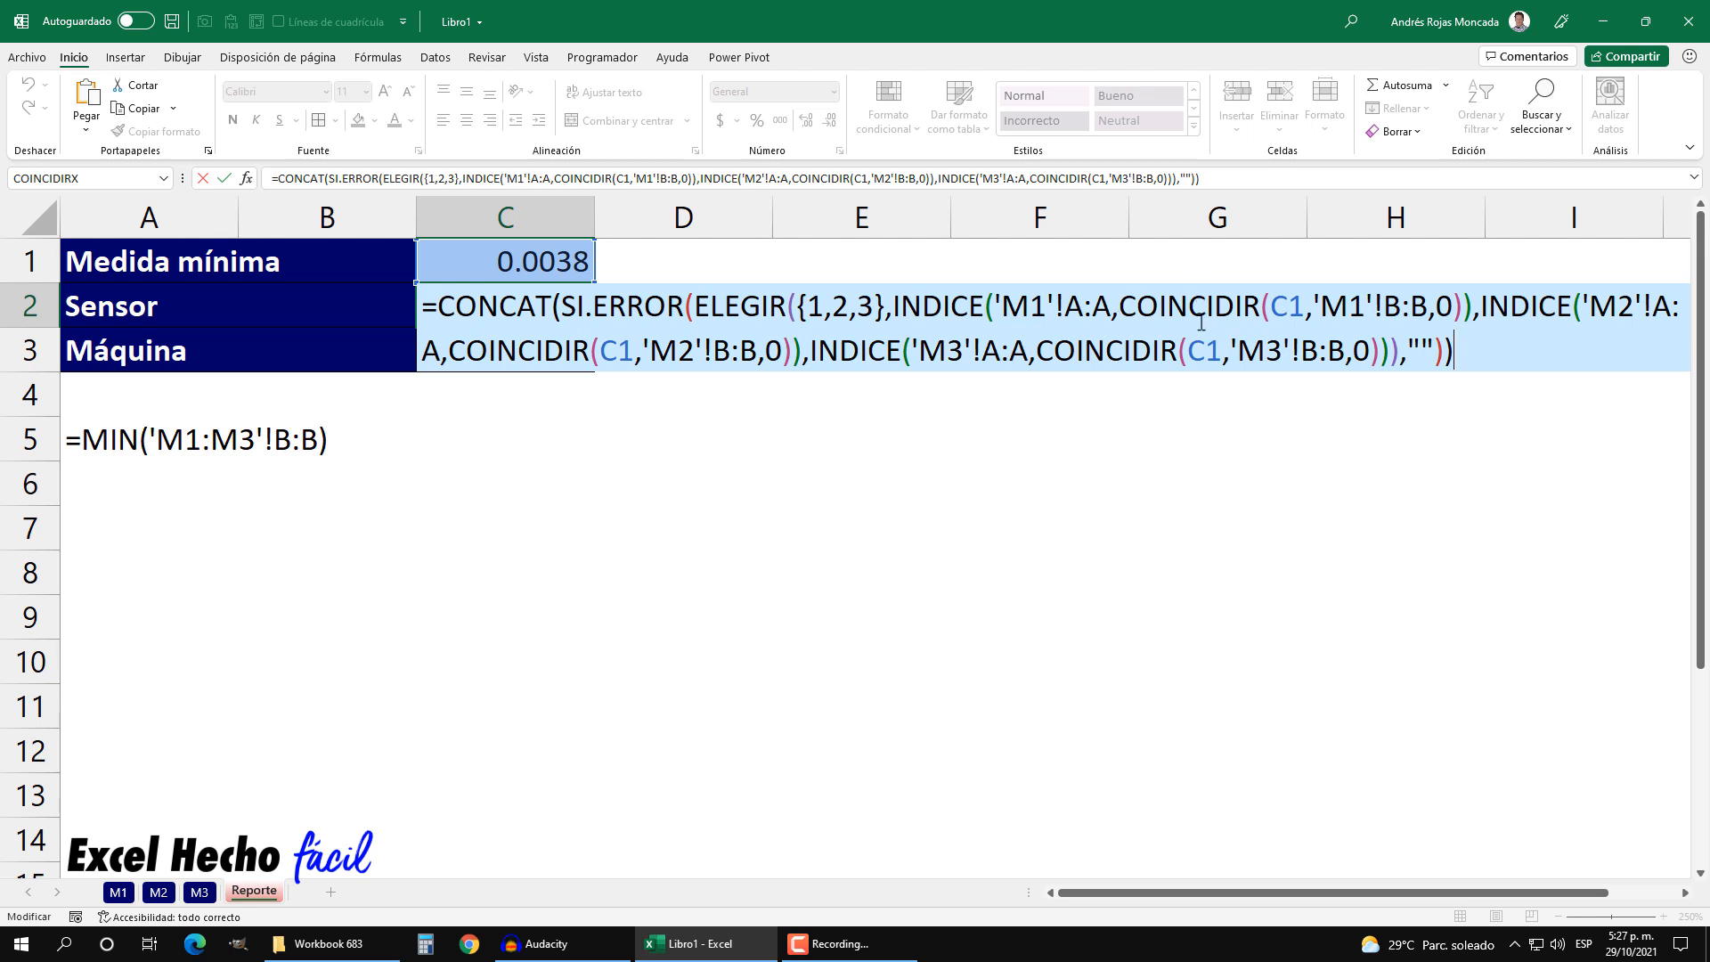
key(Return)
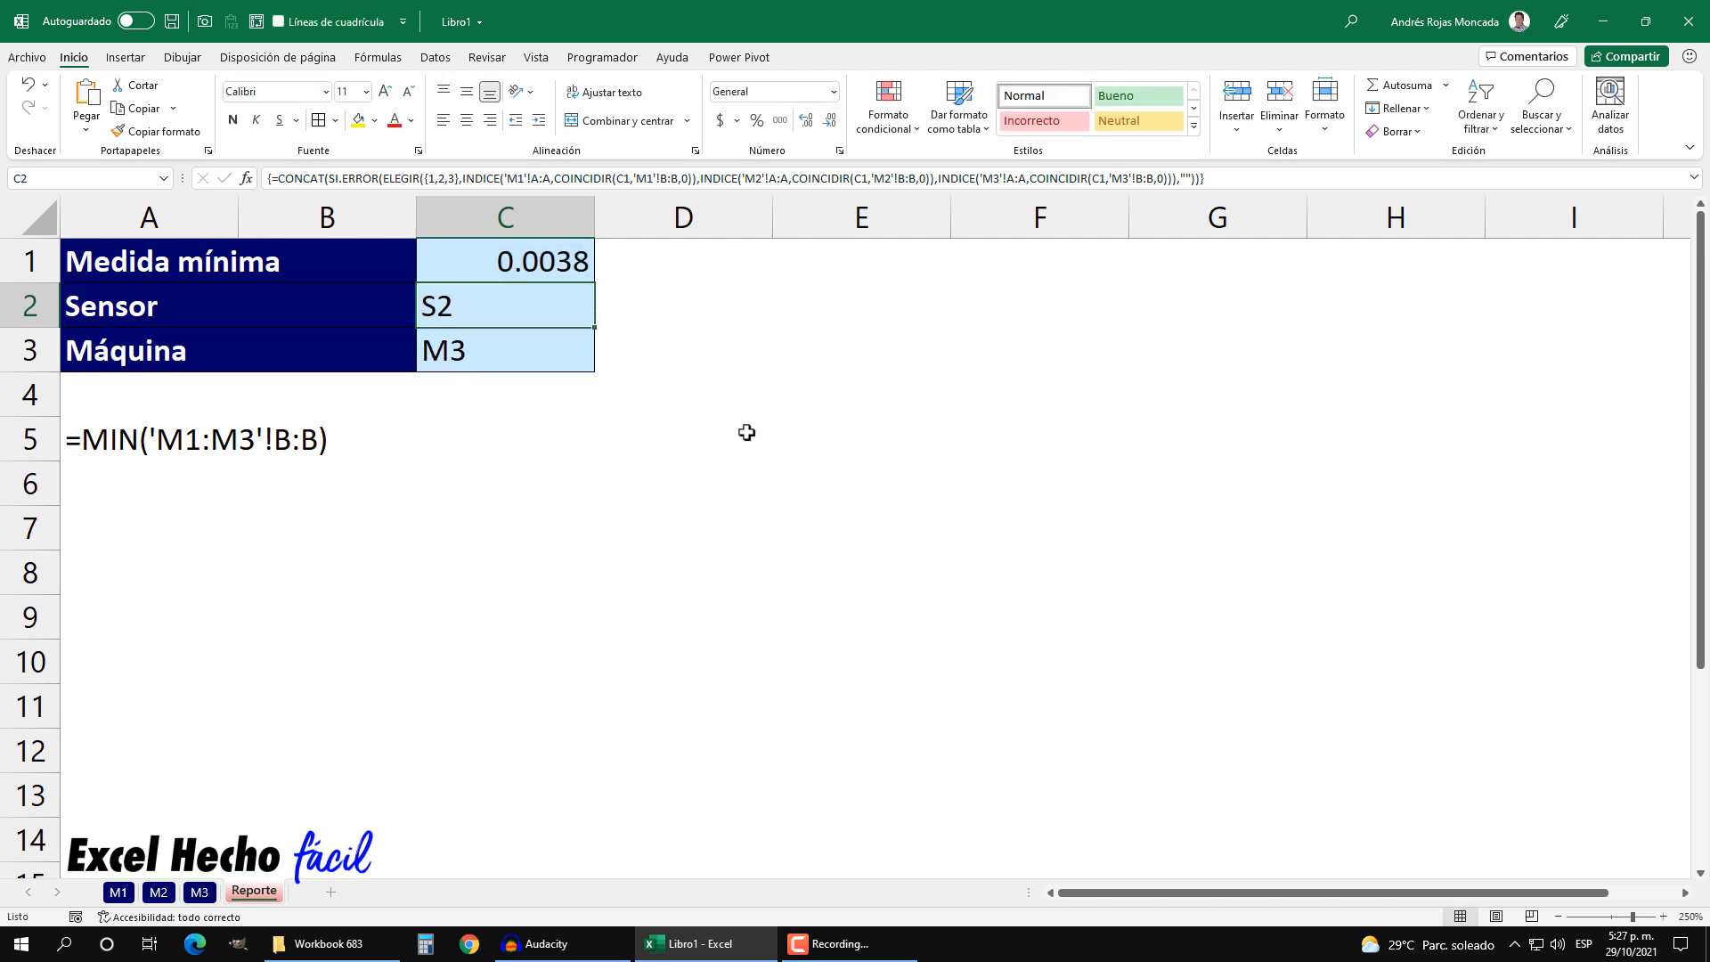
click(94, 481)
text(=)
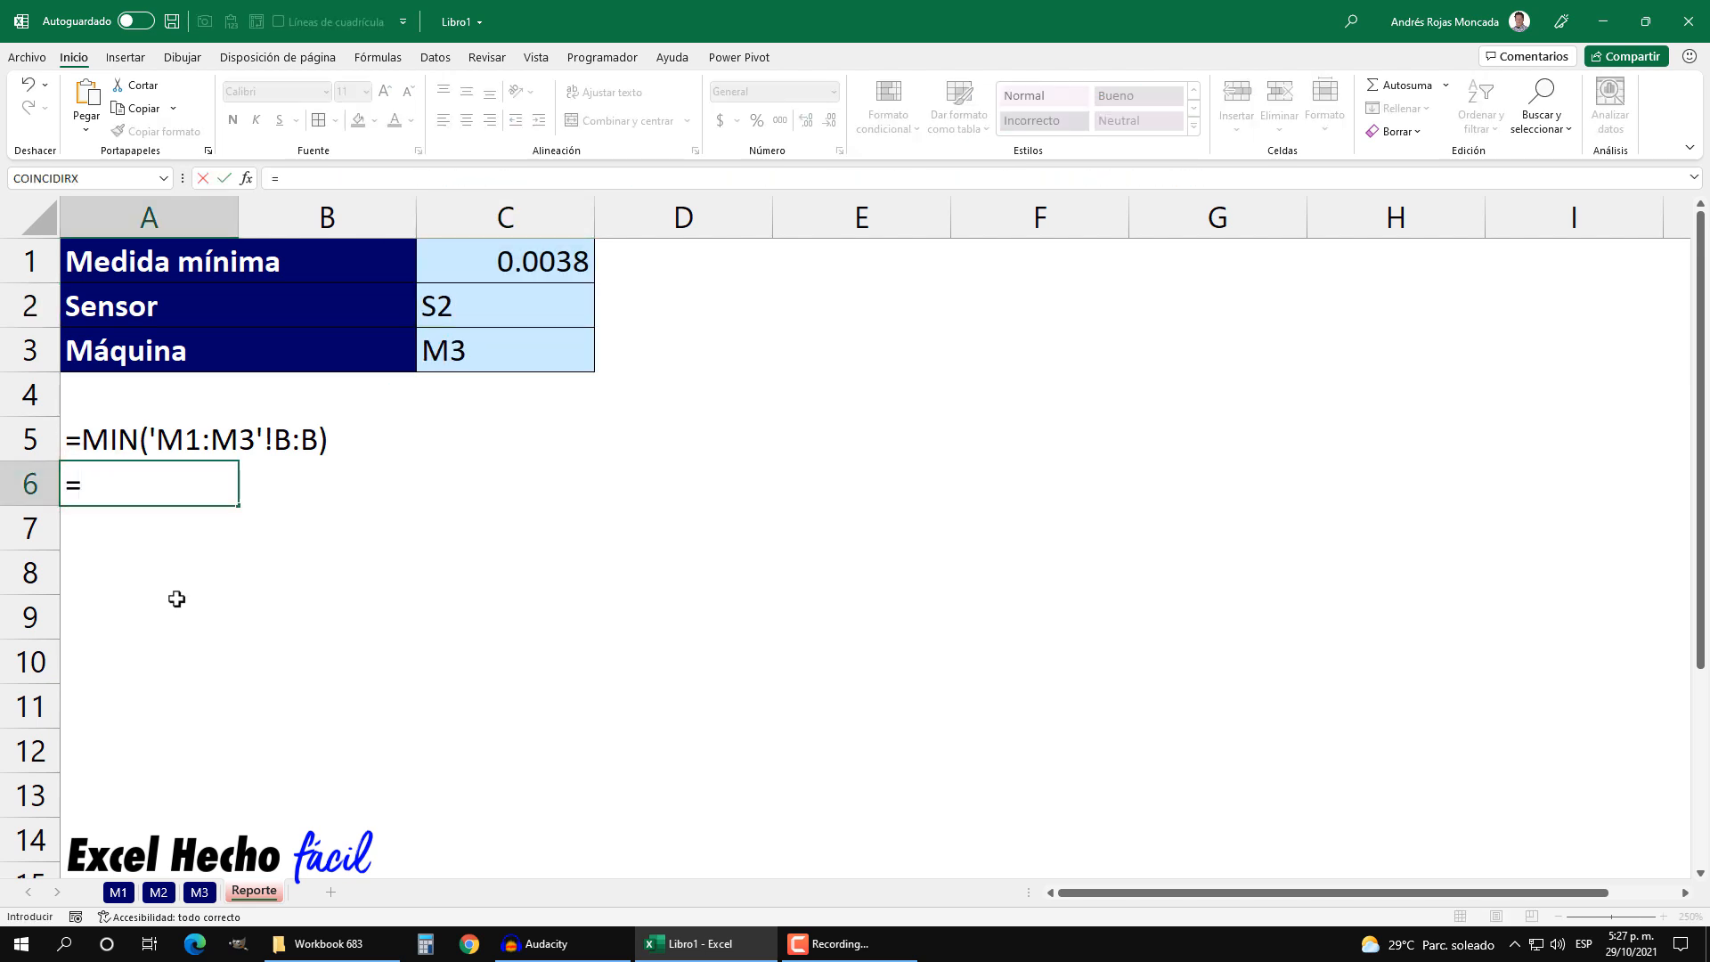
text(for)
key(Tab)
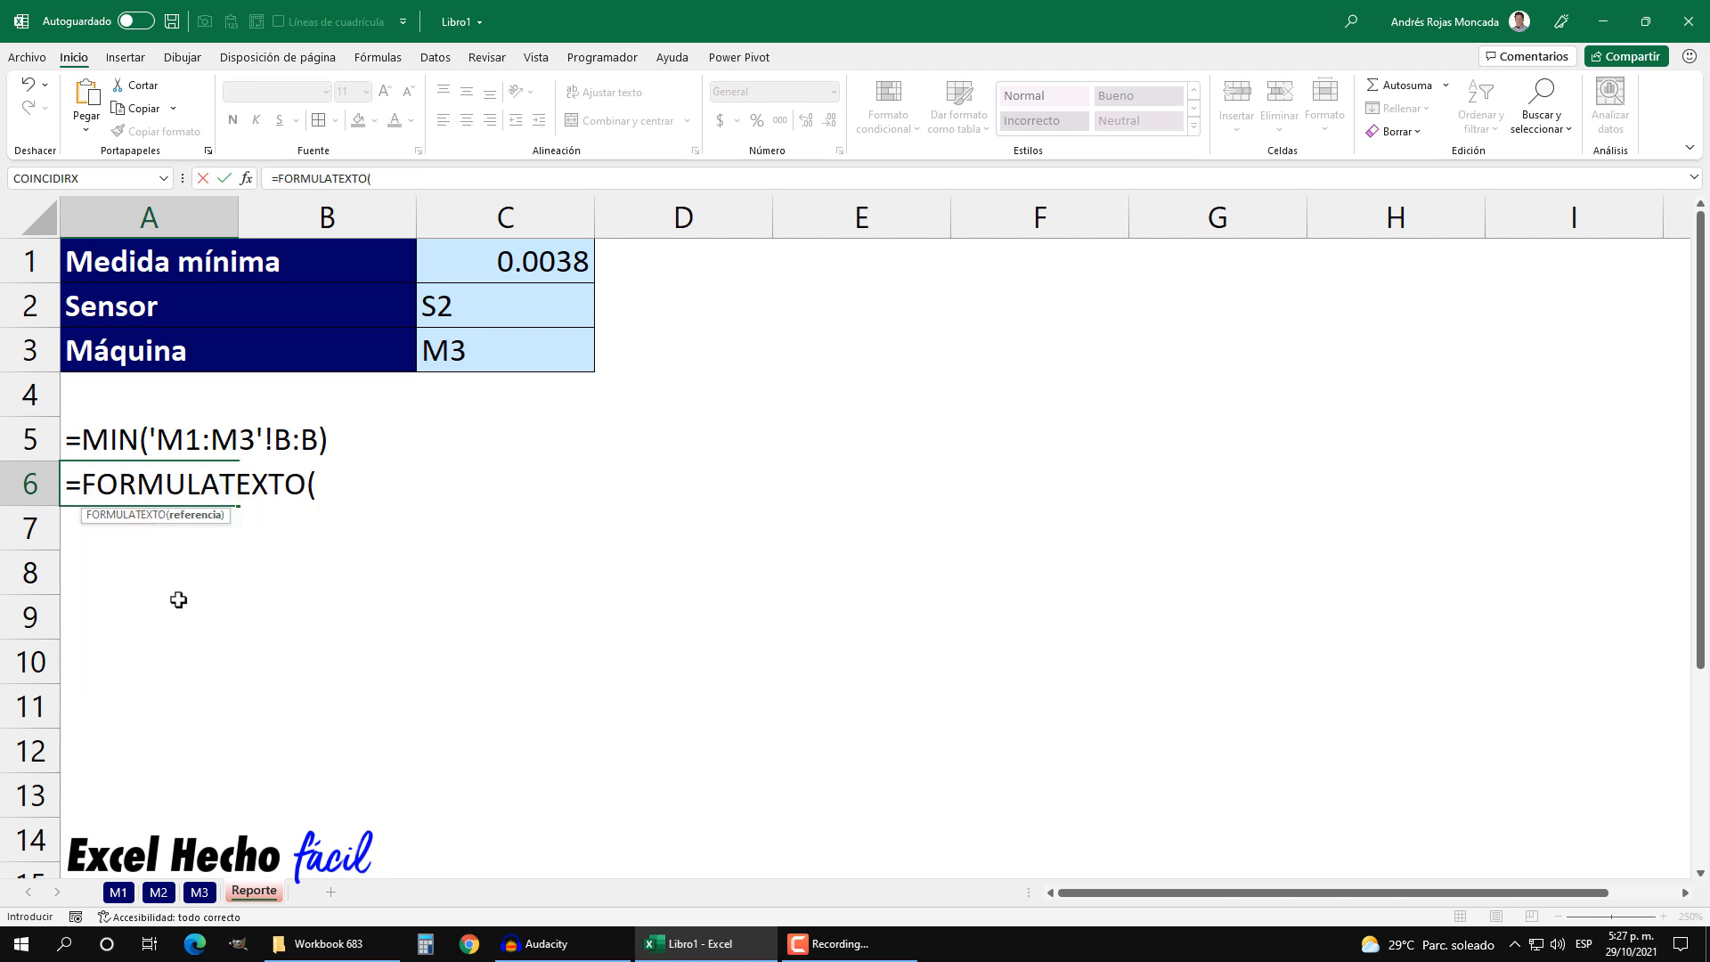
click(473, 309)
text())
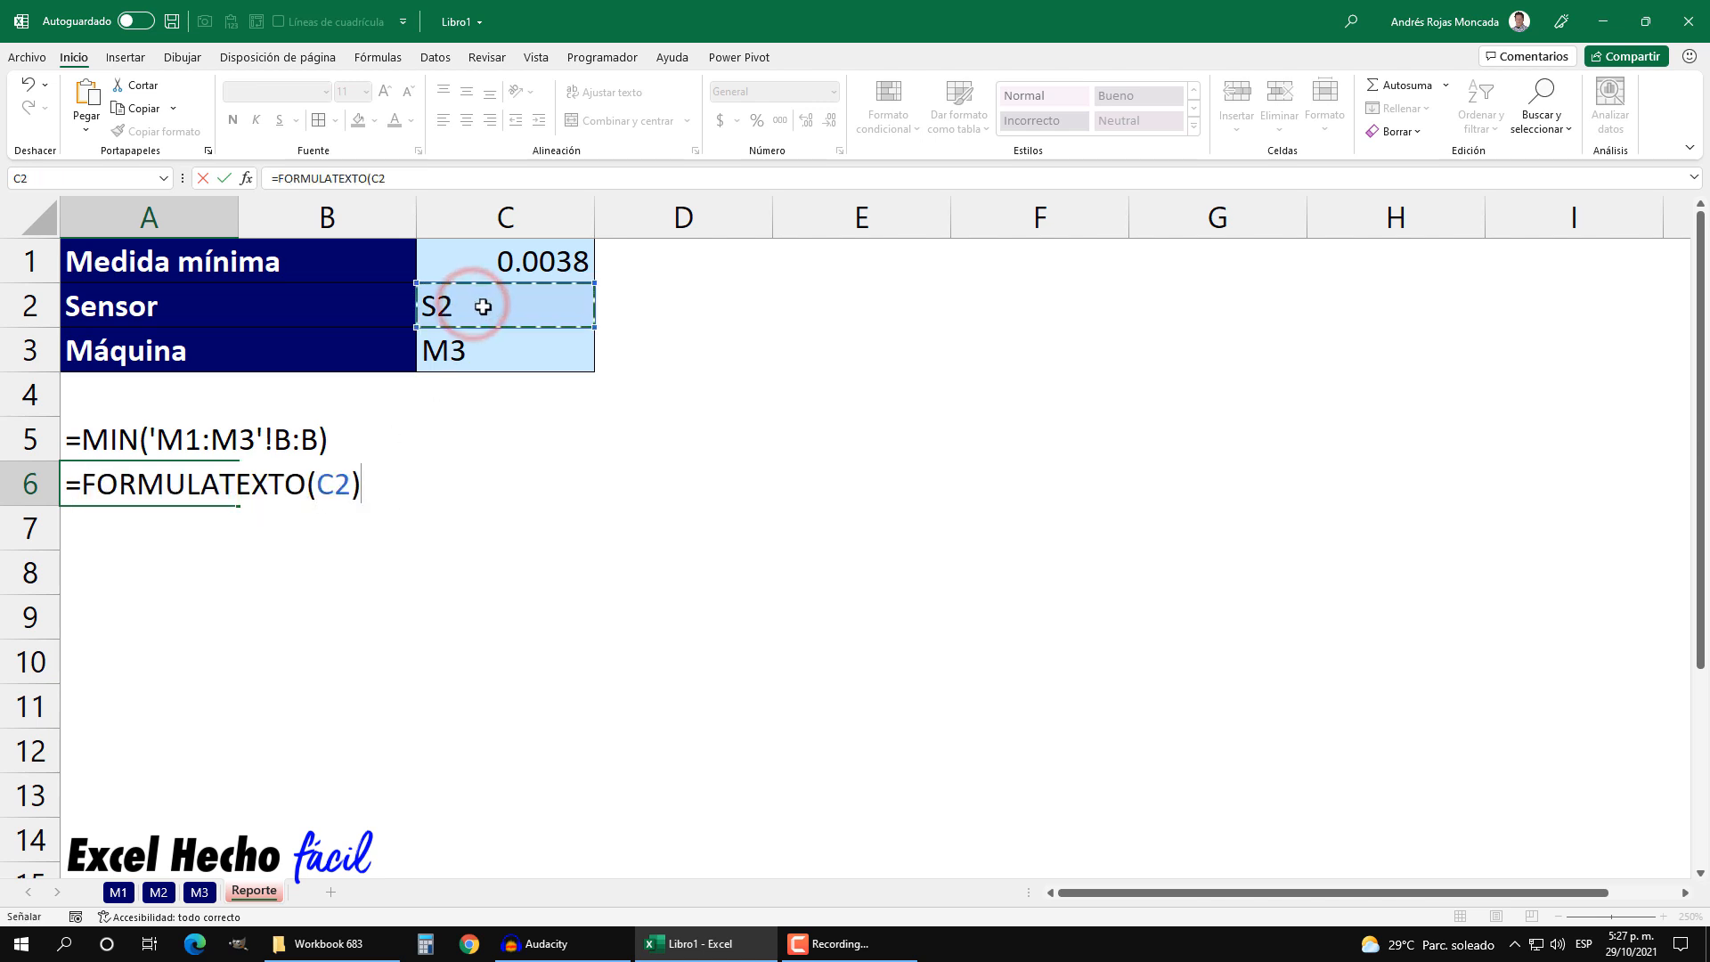
key(Return)
Merge A6:H8 around the sensor formula text, with wrapped text and left alignment.
click(110, 575)
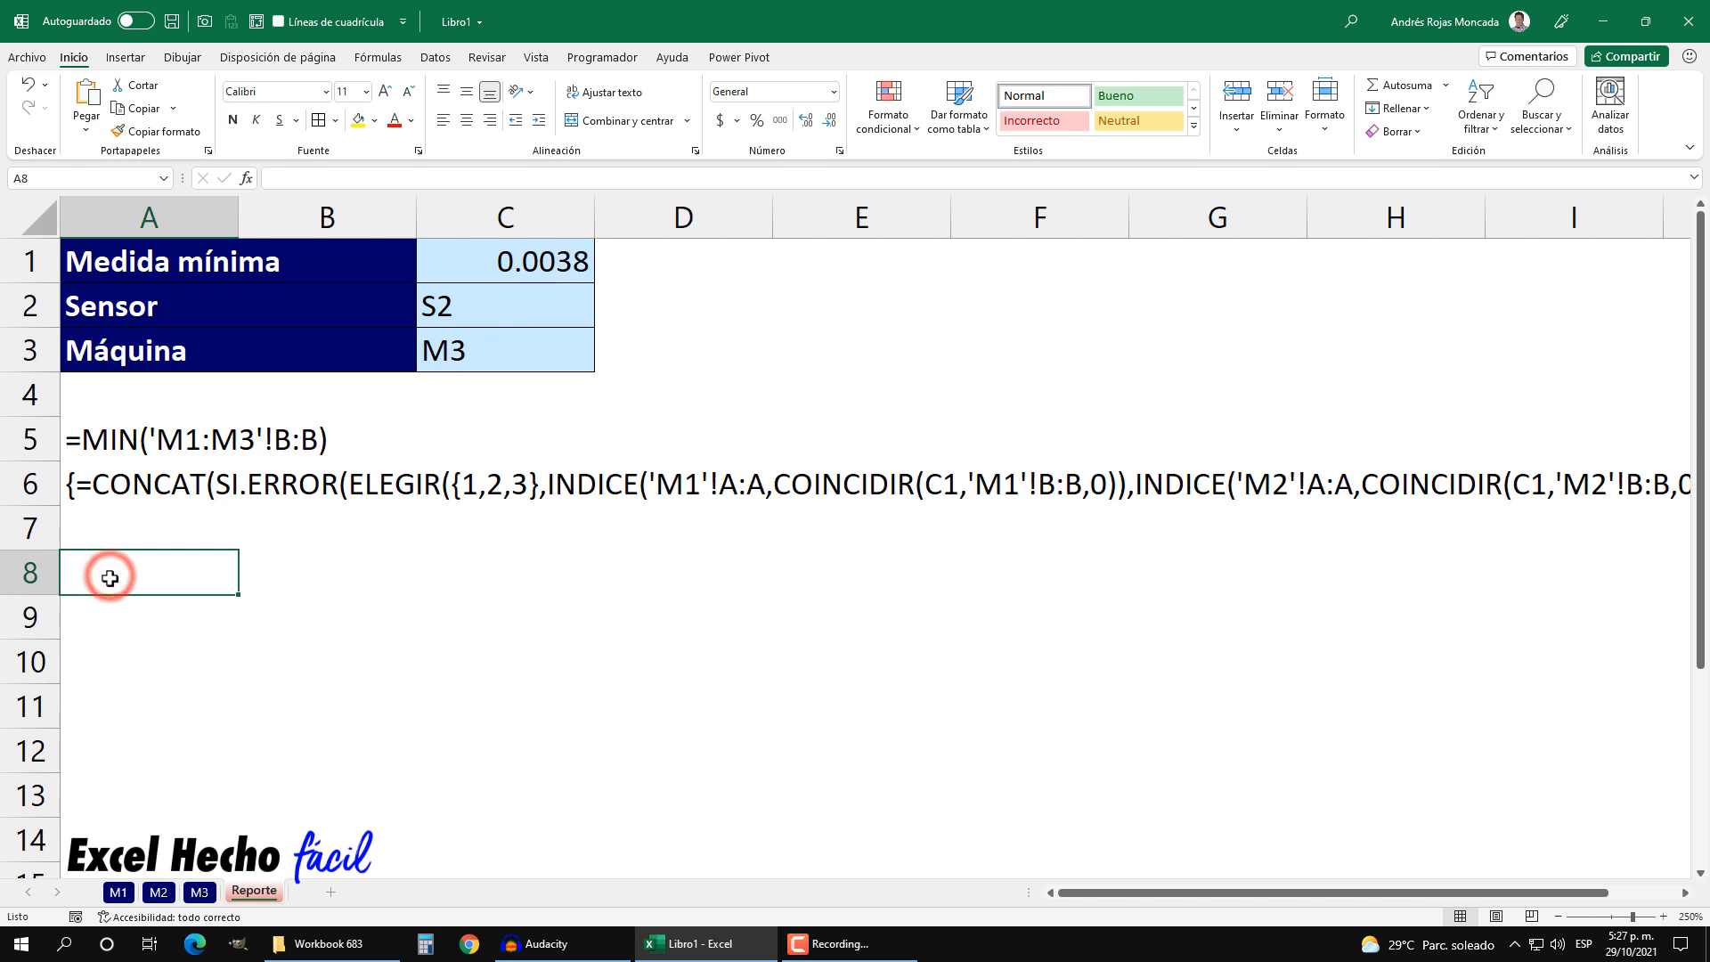
drag(126, 485, 1478, 567)
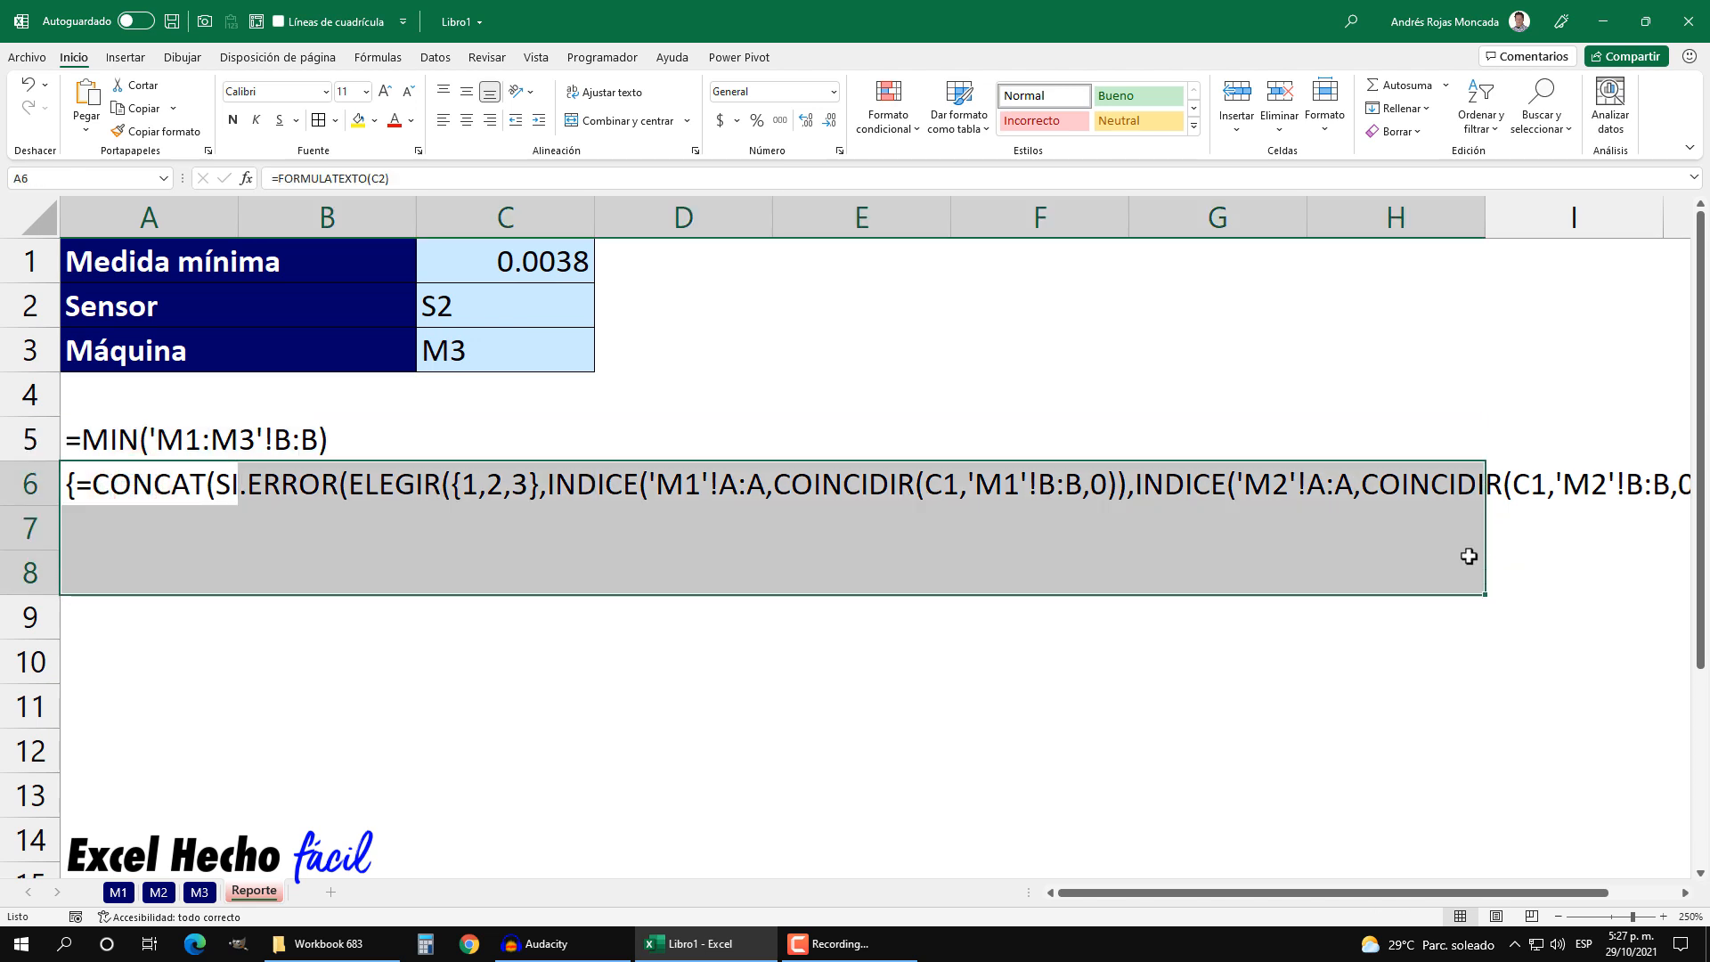
click(592, 119)
click(598, 93)
click(444, 120)
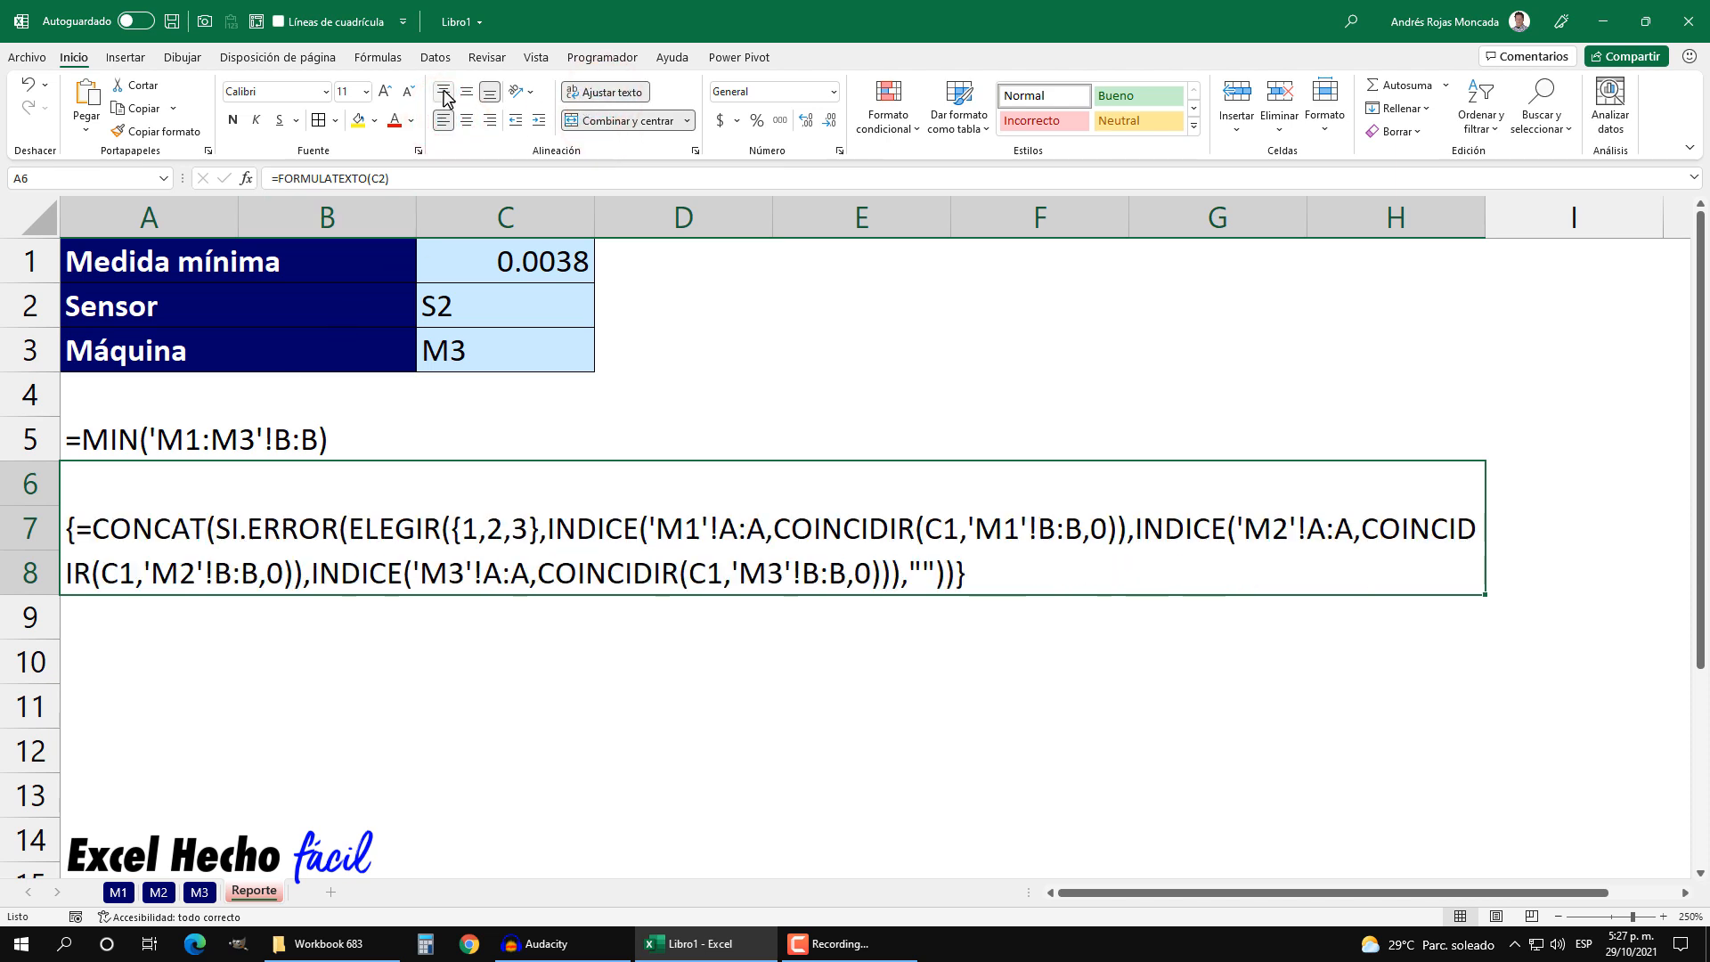
Show the machine formula of C3 as text in cell A10 using FORMULATEXTO.
click(120, 663)
text(=for)
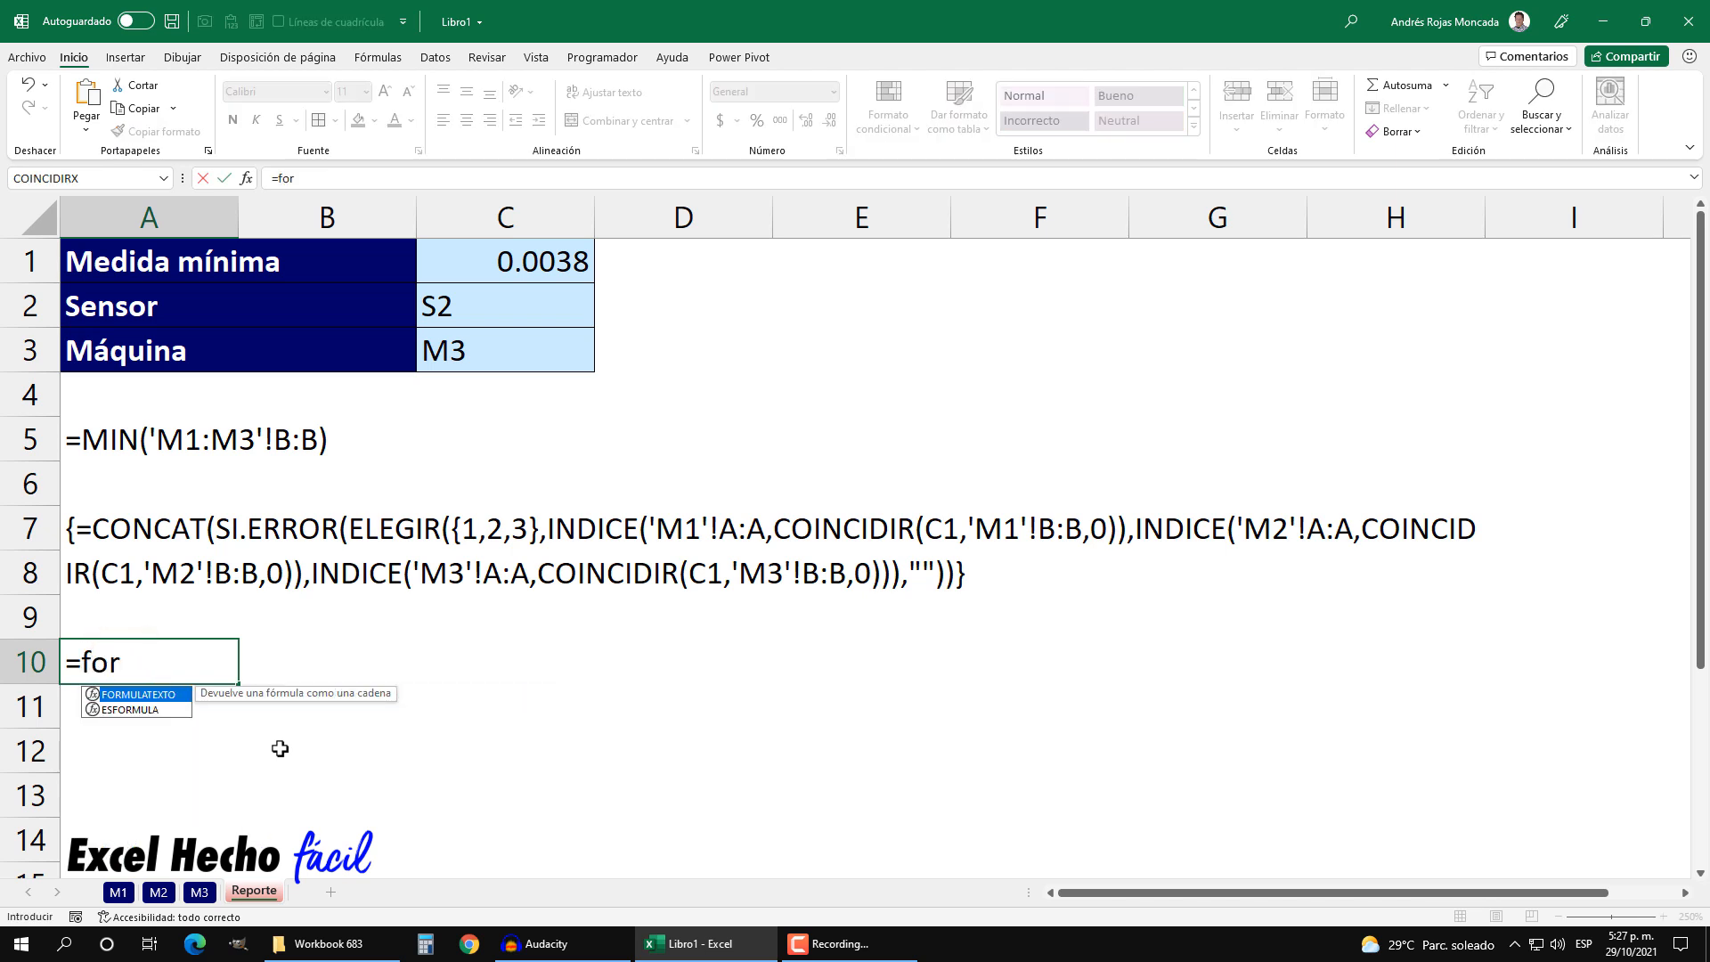
key(Tab)
click(441, 350)
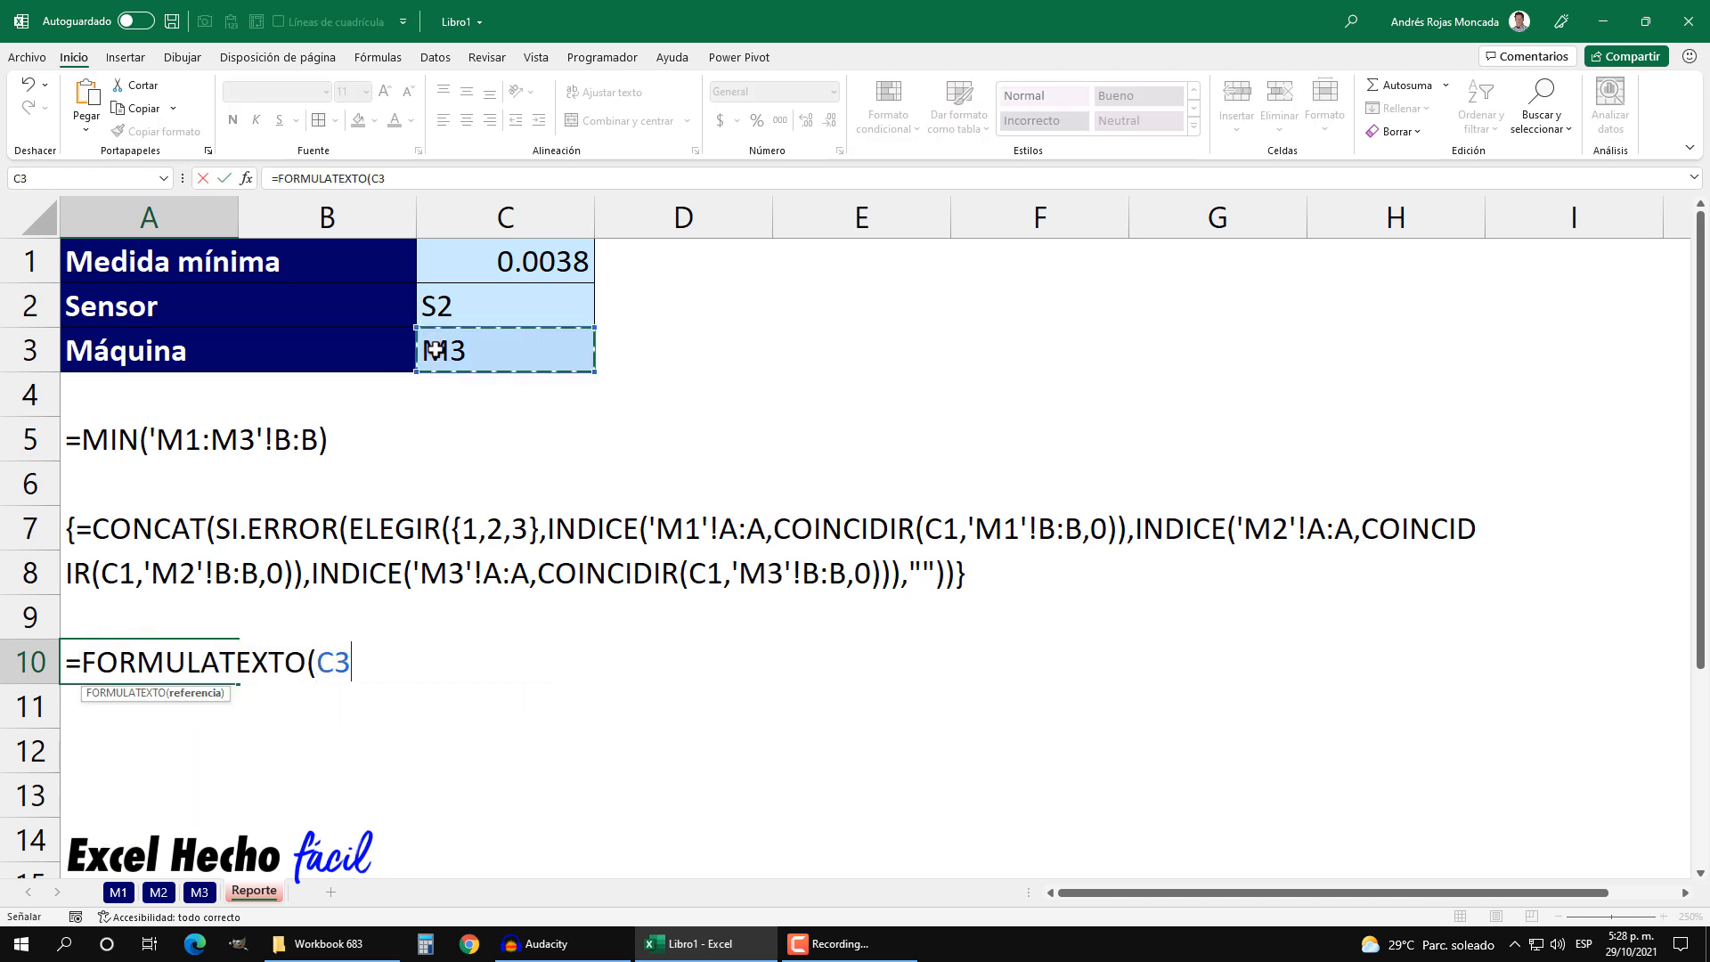
key(Return)
Merge A10:H12 around the machine formula text, with wrapped text and left alignment.
drag(107, 666, 1430, 748)
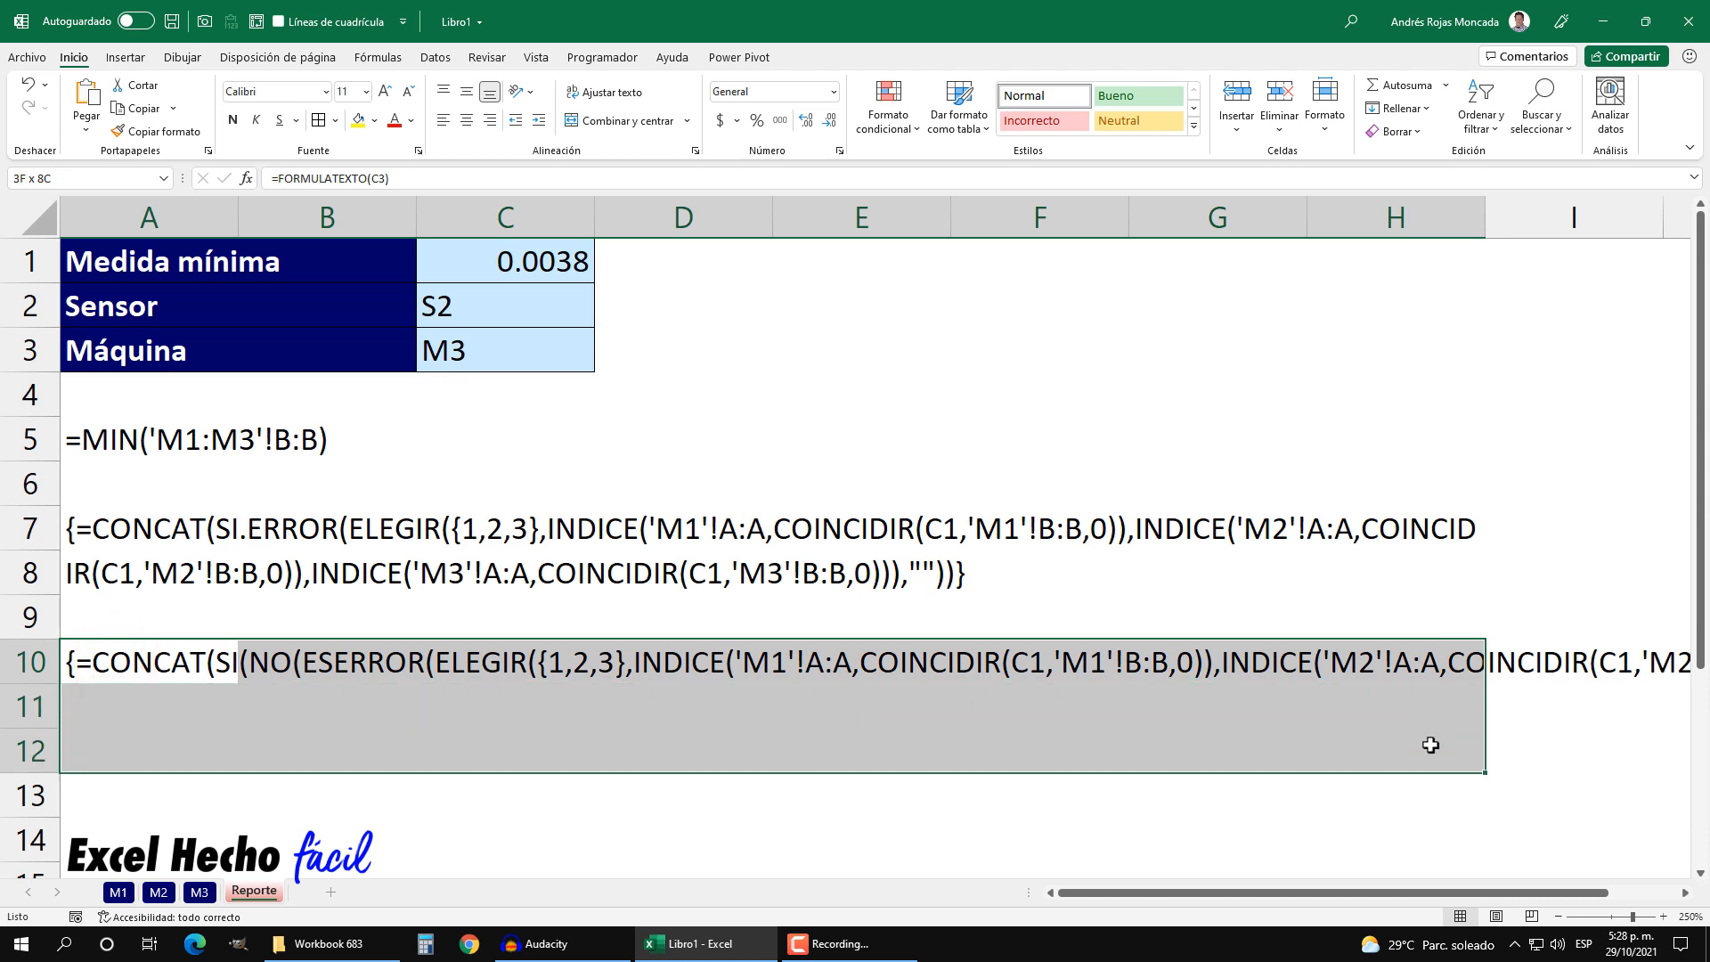
click(619, 122)
click(619, 94)
click(442, 120)
Set the font color of the three displayed formula texts in A5, A6 and A10 to standard blue.
click(220, 445)
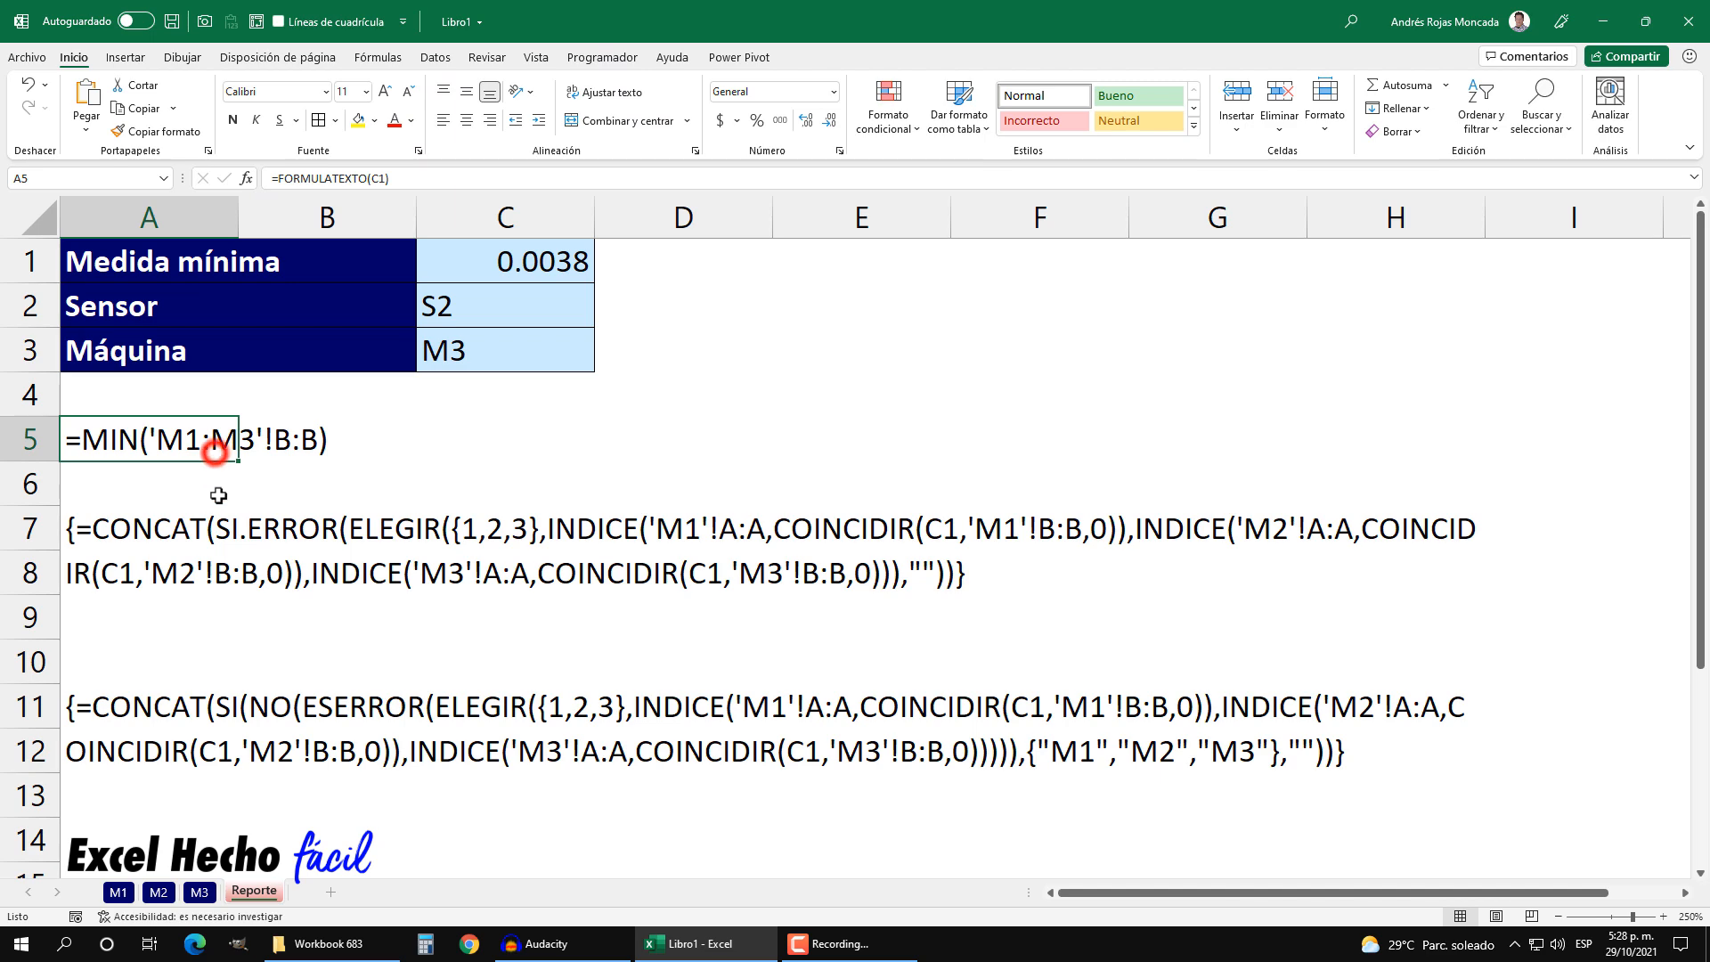
ctrl+click(209, 508)
ctrl+click(196, 726)
click(410, 122)
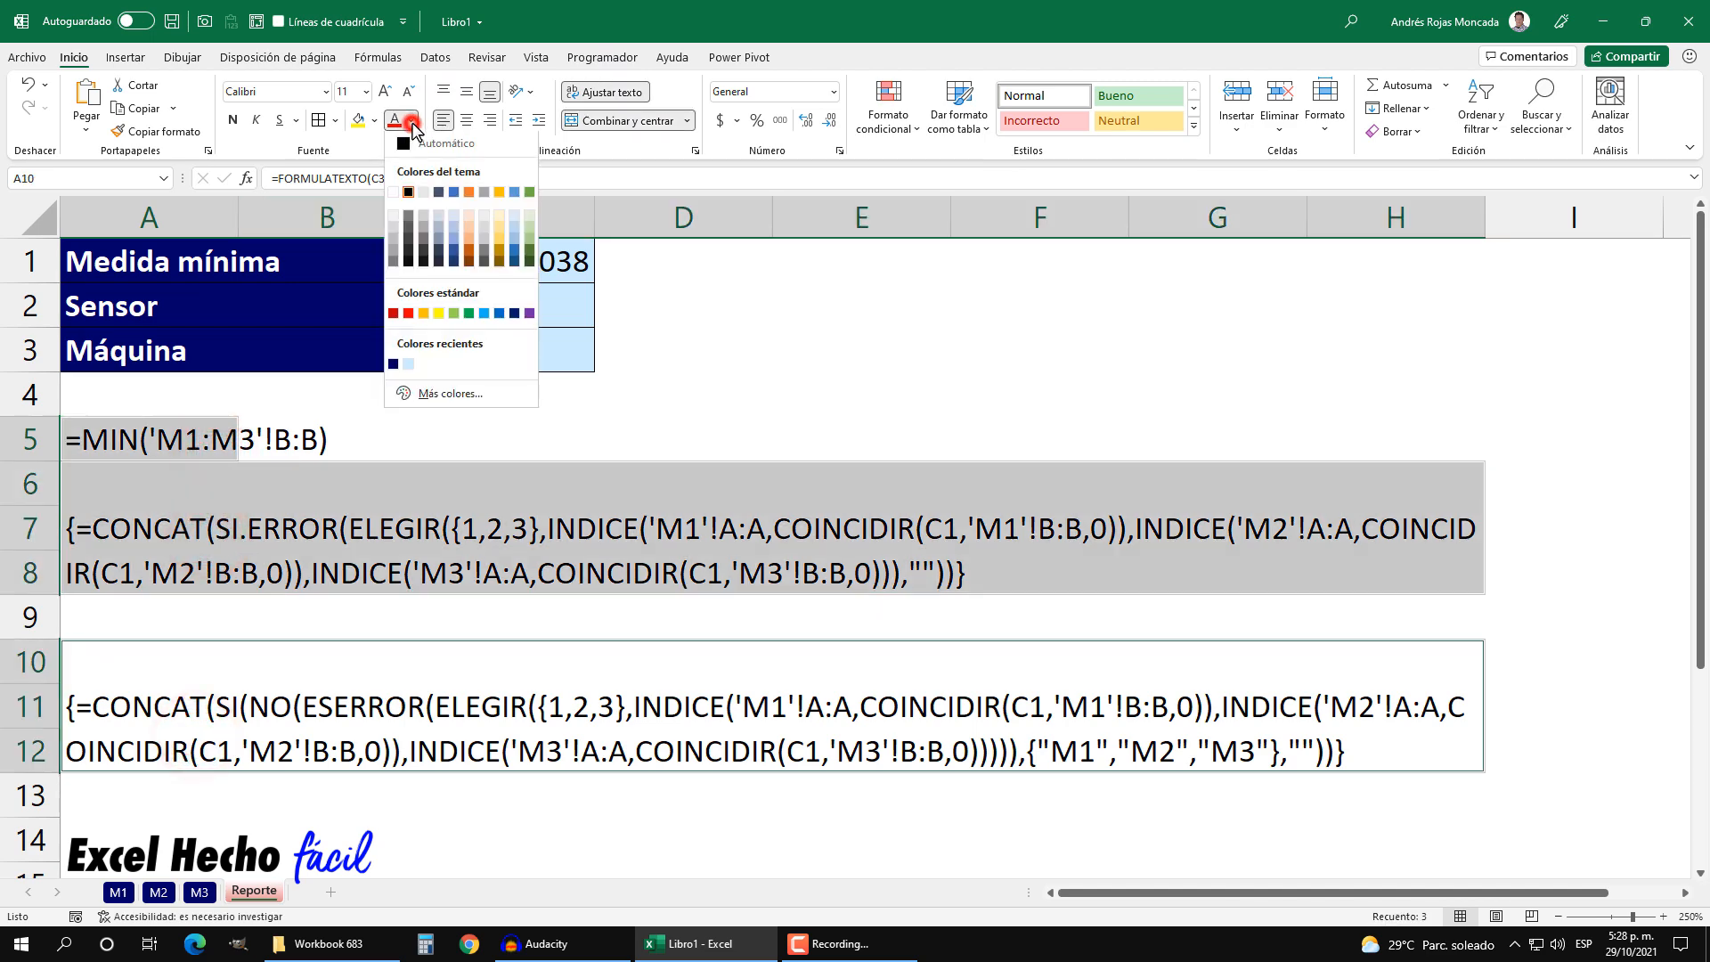
click(496, 323)
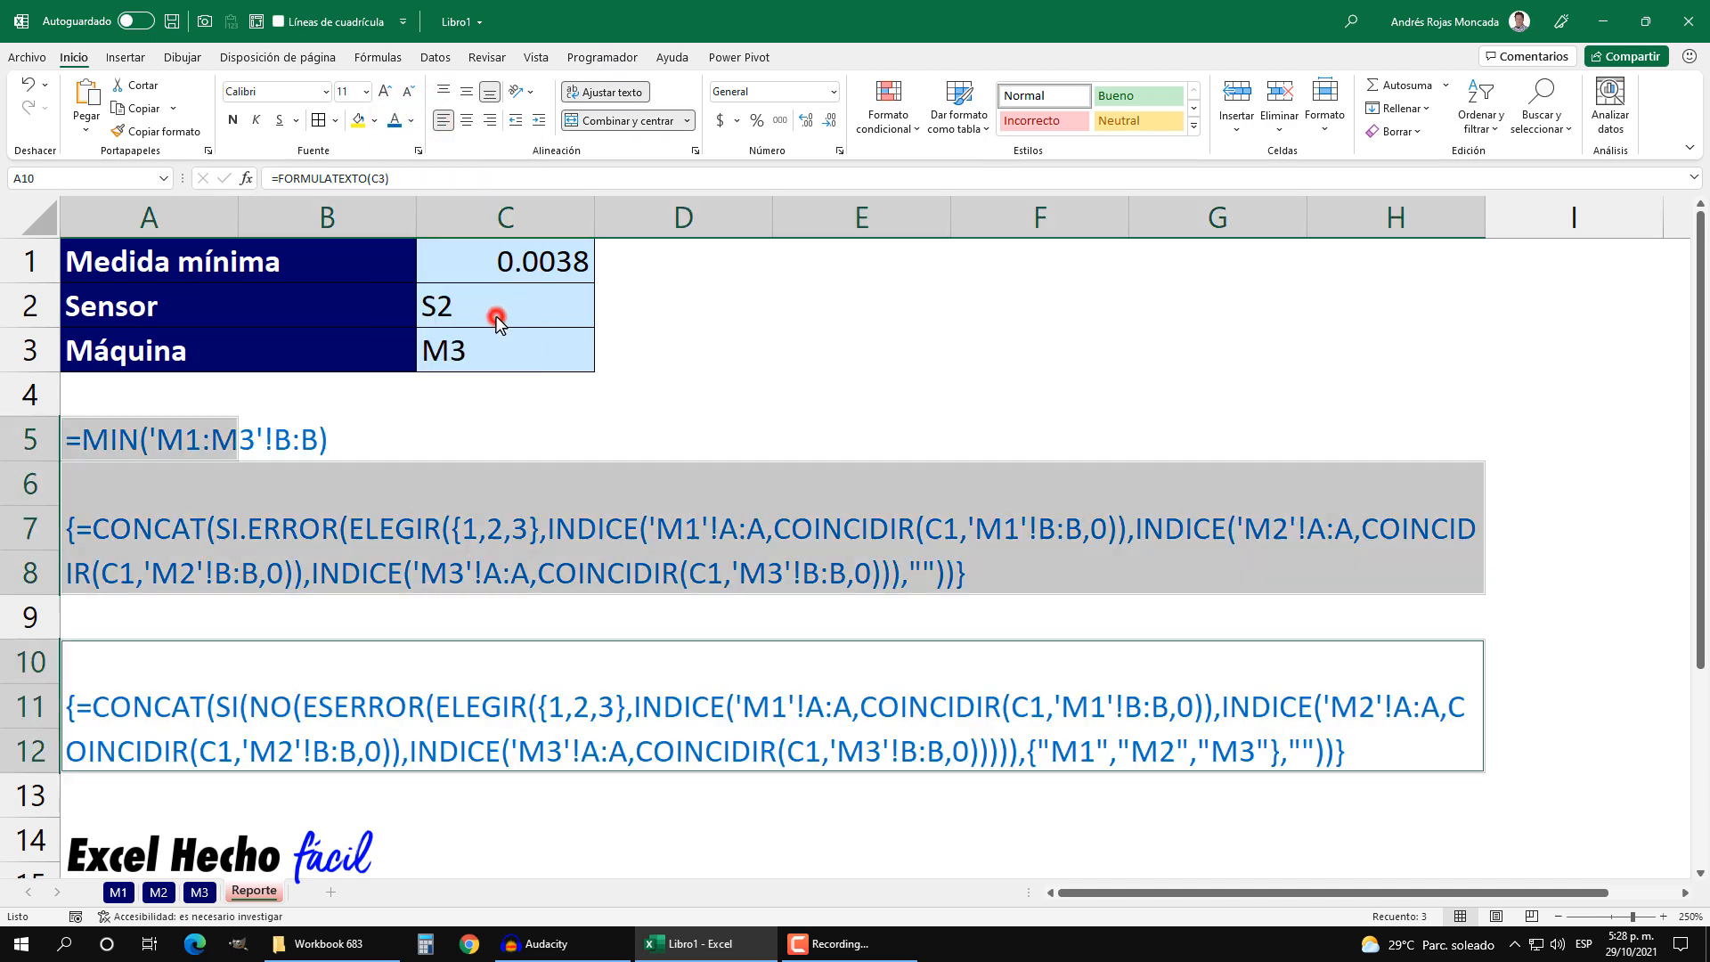
click(822, 263)
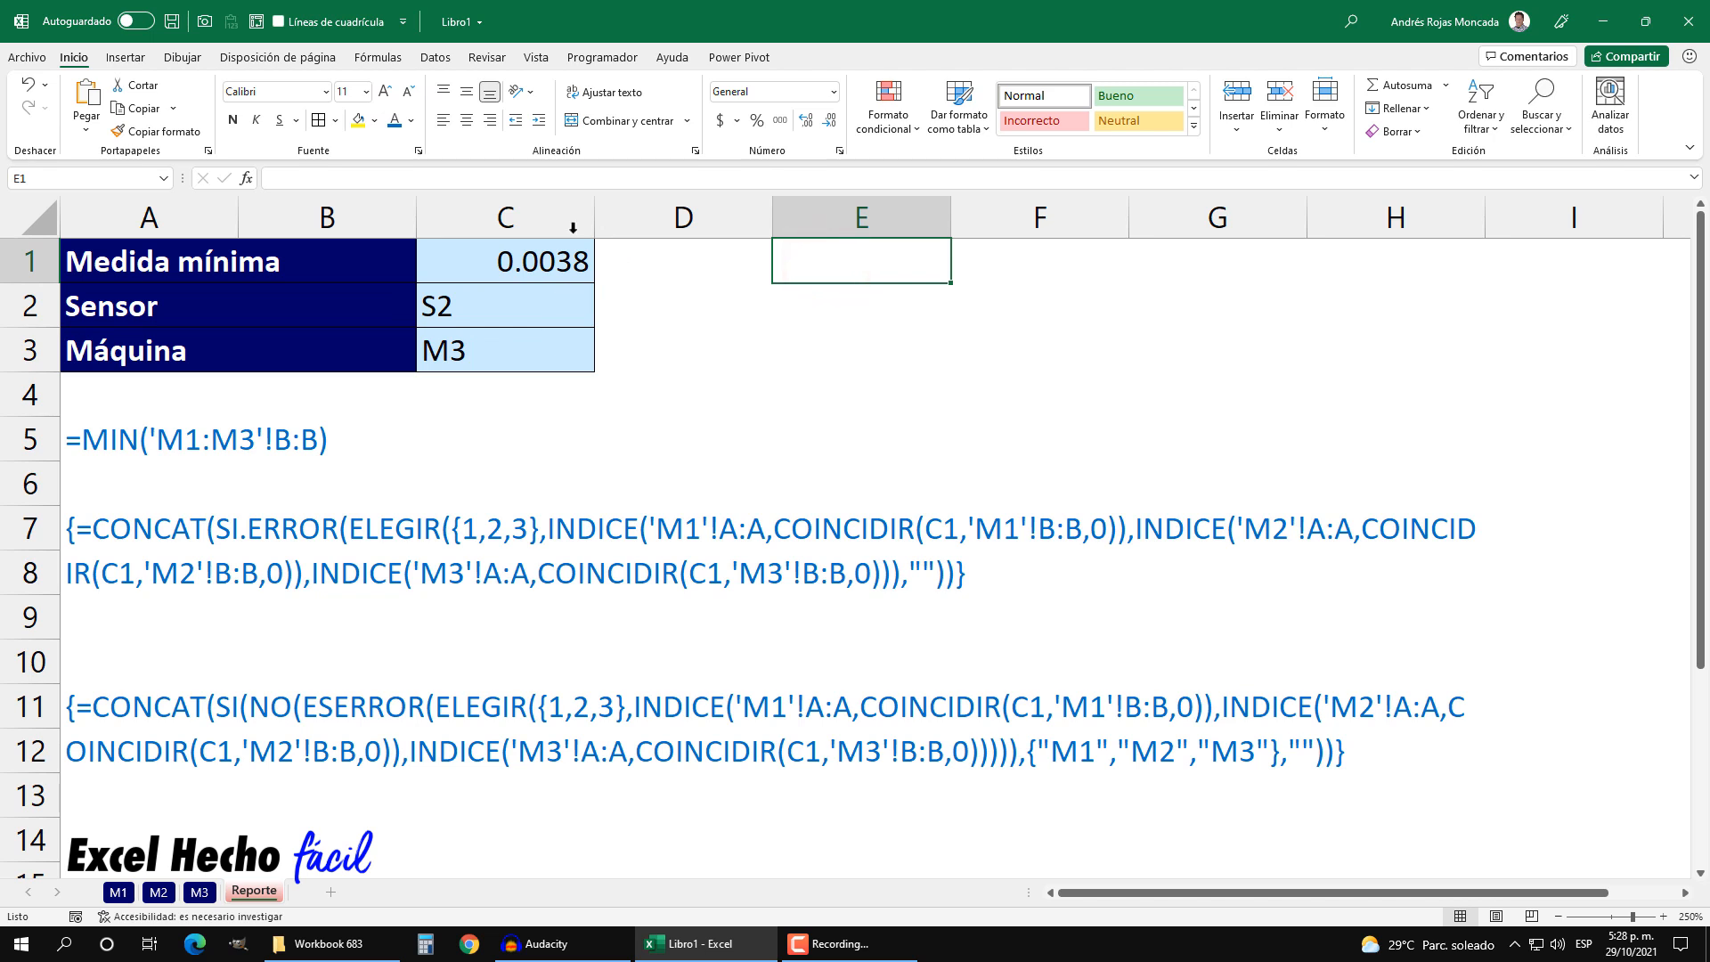